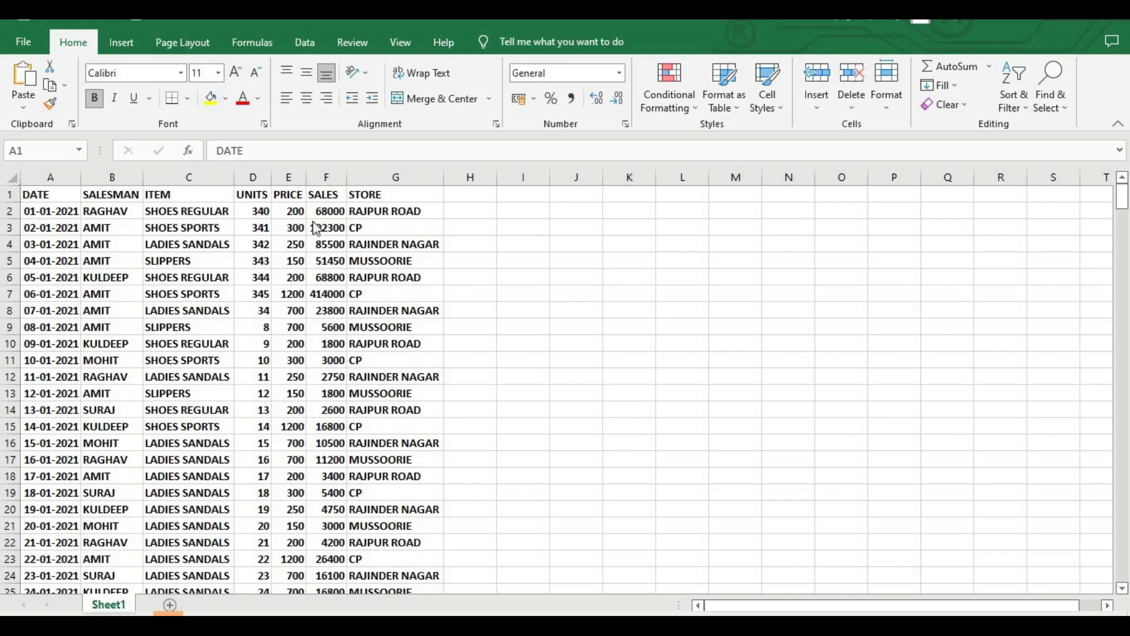
# Examine the column headers of the sales data from DATE through STORE in row 1
pyautogui.click(53, 196)
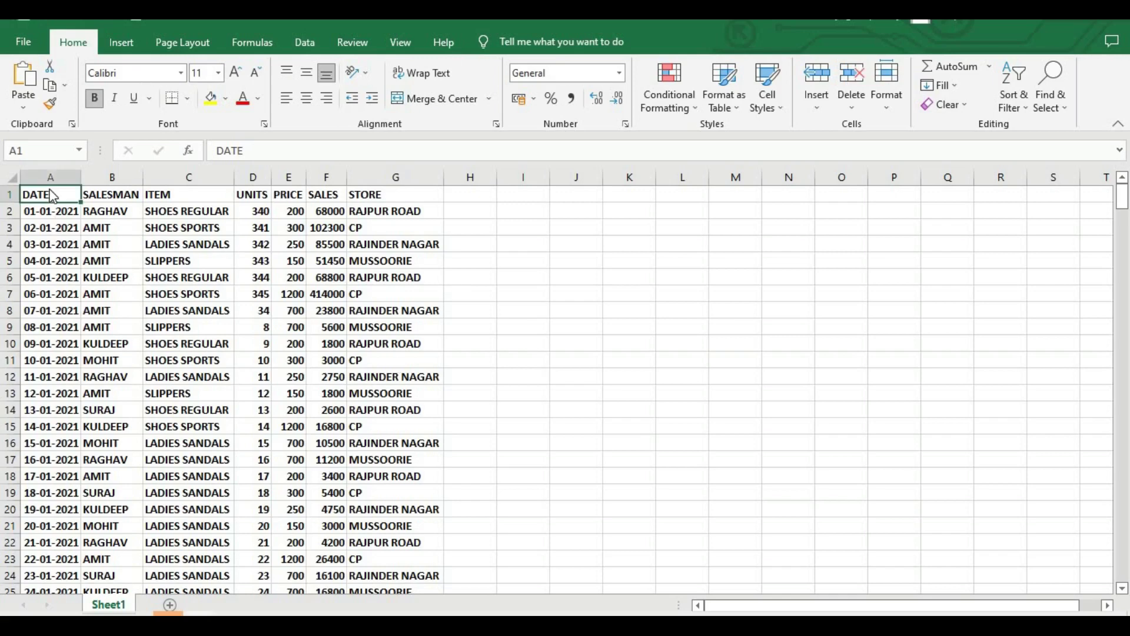
pyautogui.click(115, 198)
pyautogui.click(157, 198)
pyautogui.click(268, 193)
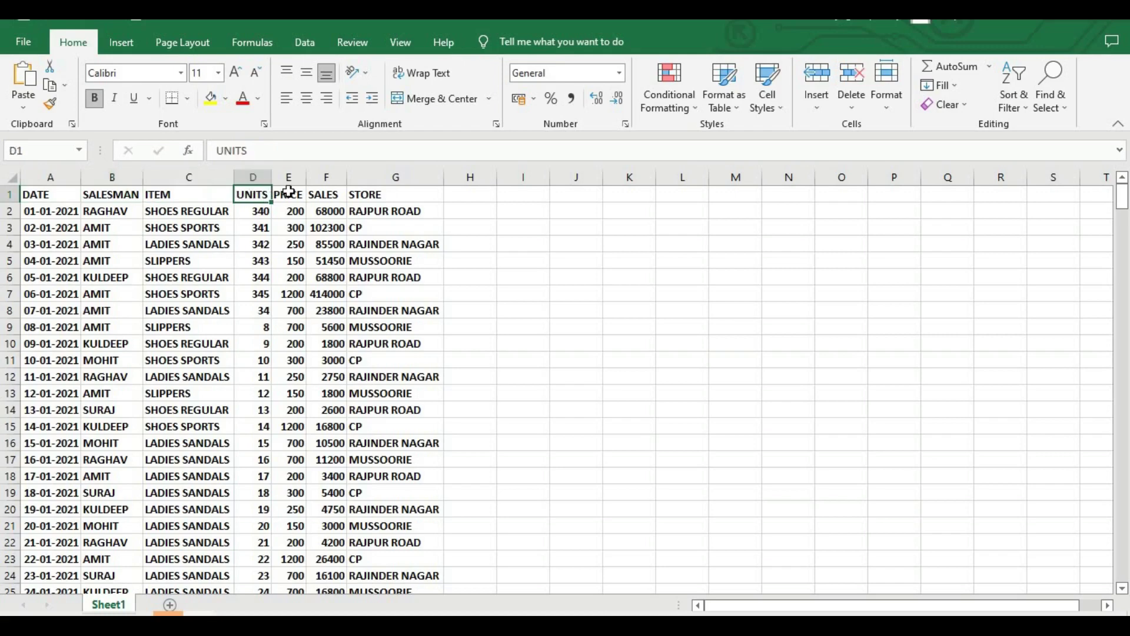
pyautogui.click(287, 194)
pyautogui.click(322, 194)
pyautogui.click(352, 192)
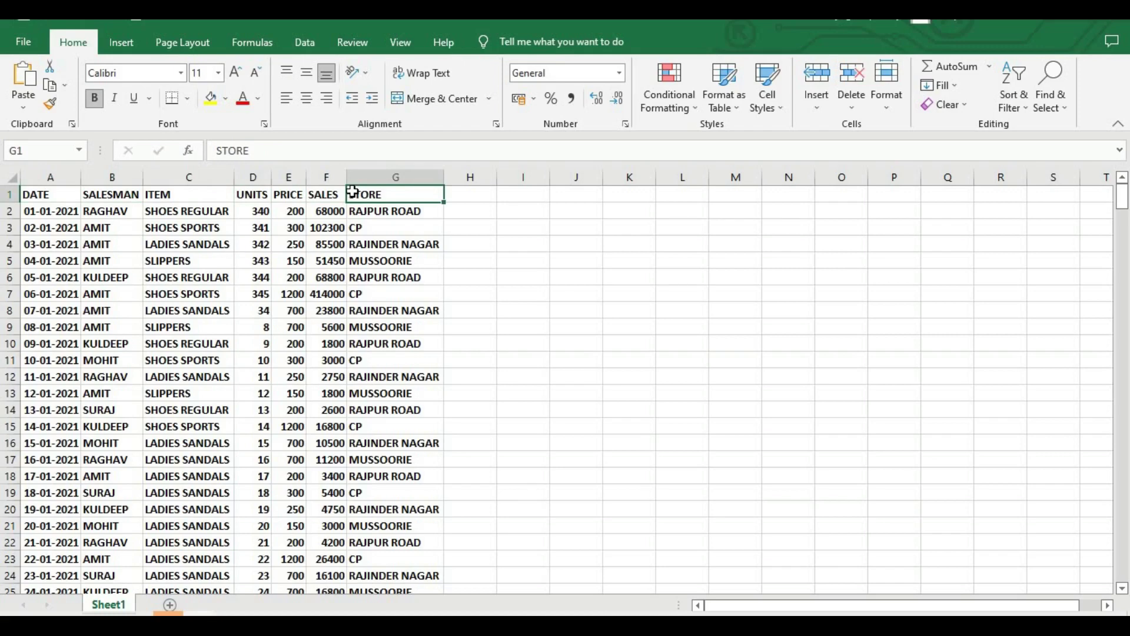
# Insert a pivot table based on the range Sheet1!$A$1:$G$366 on a new worksheet
pyautogui.click(64, 193)
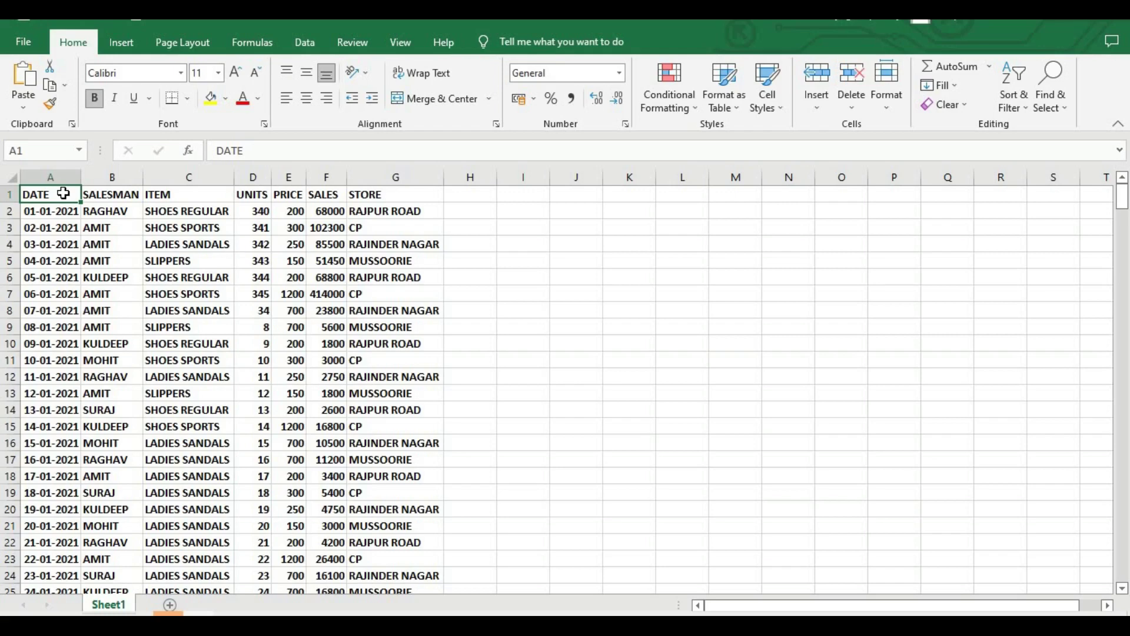
pyautogui.click(137, 45)
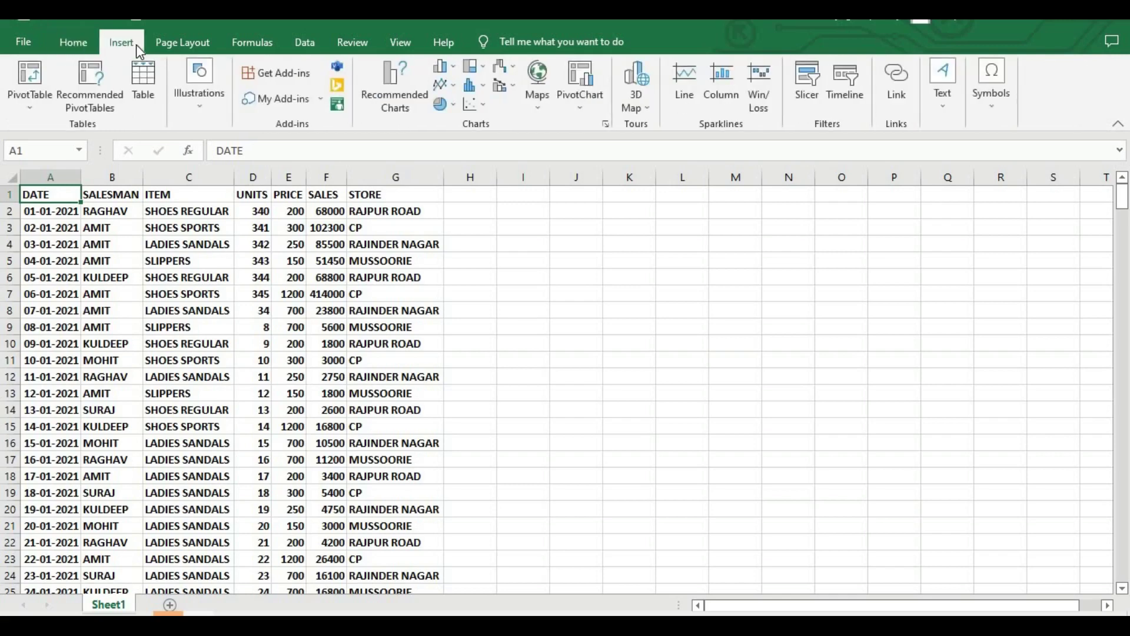
pyautogui.click(34, 100)
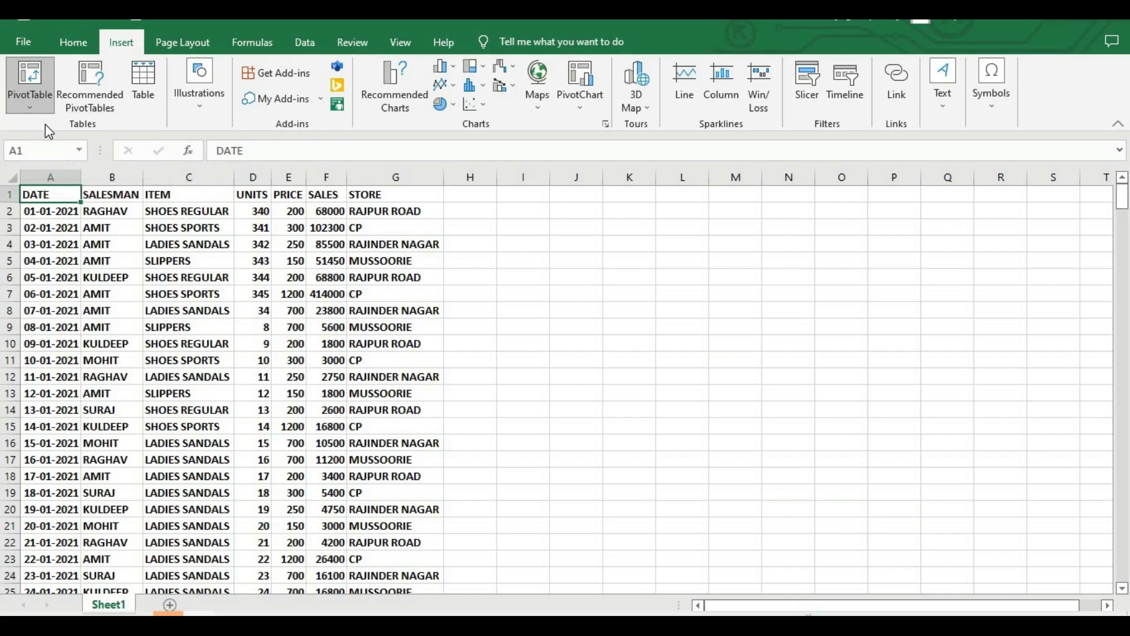
pyautogui.click(46, 126)
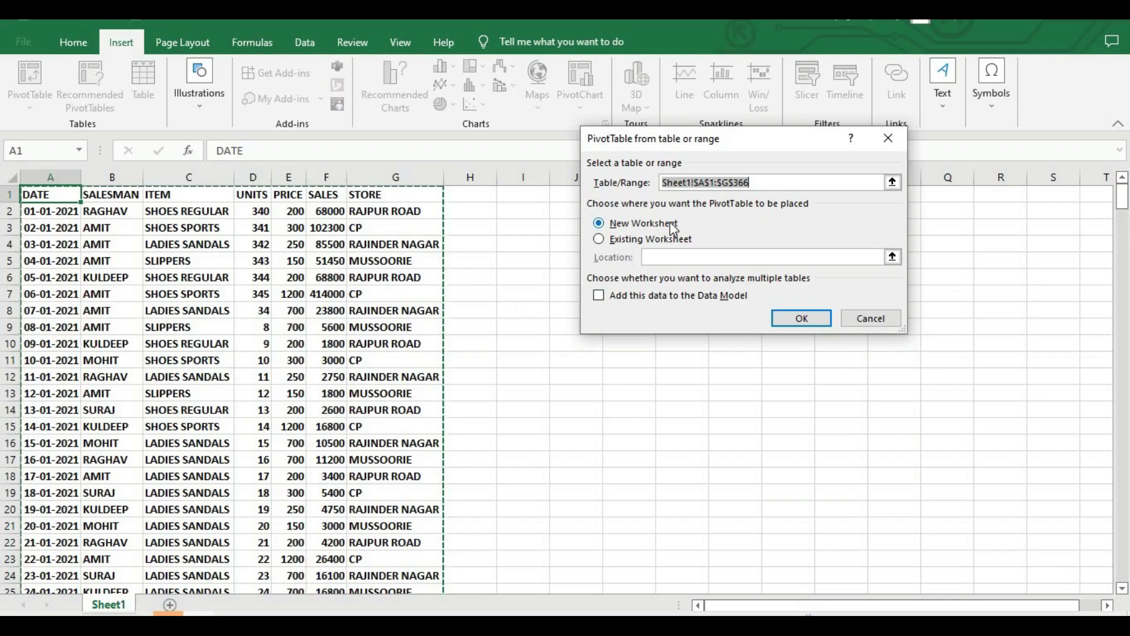
pyautogui.click(804, 318)
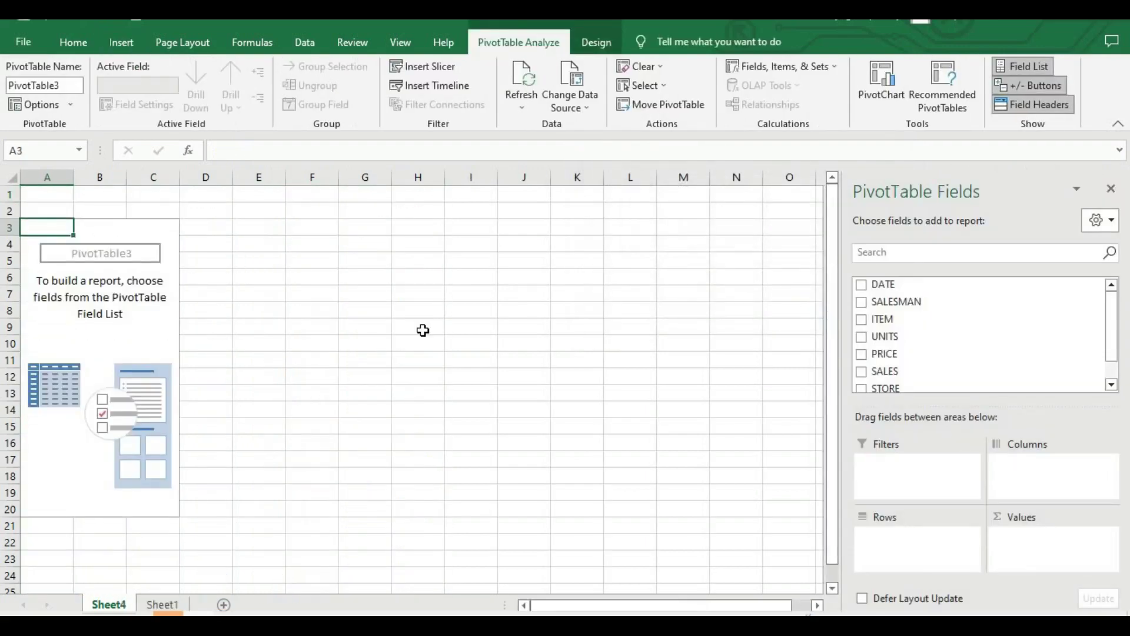
# Add SALESMAN as the pivot table's row field and rename its Row Labels header to SALESMAN
pyautogui.click(862, 302)
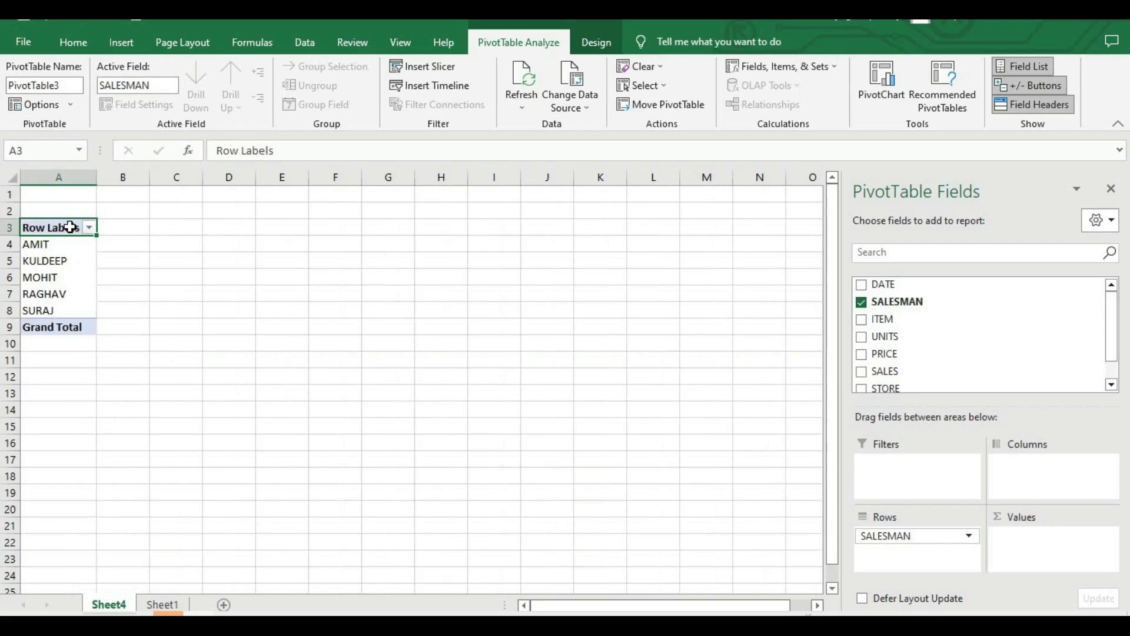
pyautogui.click(300, 151)
pyautogui.press('BackSpace')
pyautogui.press('BackSpace')
pyautogui.press('BackSpace')
pyautogui.press('BackSpace')
pyautogui.press('BackSpace')
pyautogui.press('BackSpace')
pyautogui.press('BackSpace')
pyautogui.press('BackSpace')
pyautogui.press('BackSpace')
pyautogui.press('BackSpace')
pyautogui.write('S')
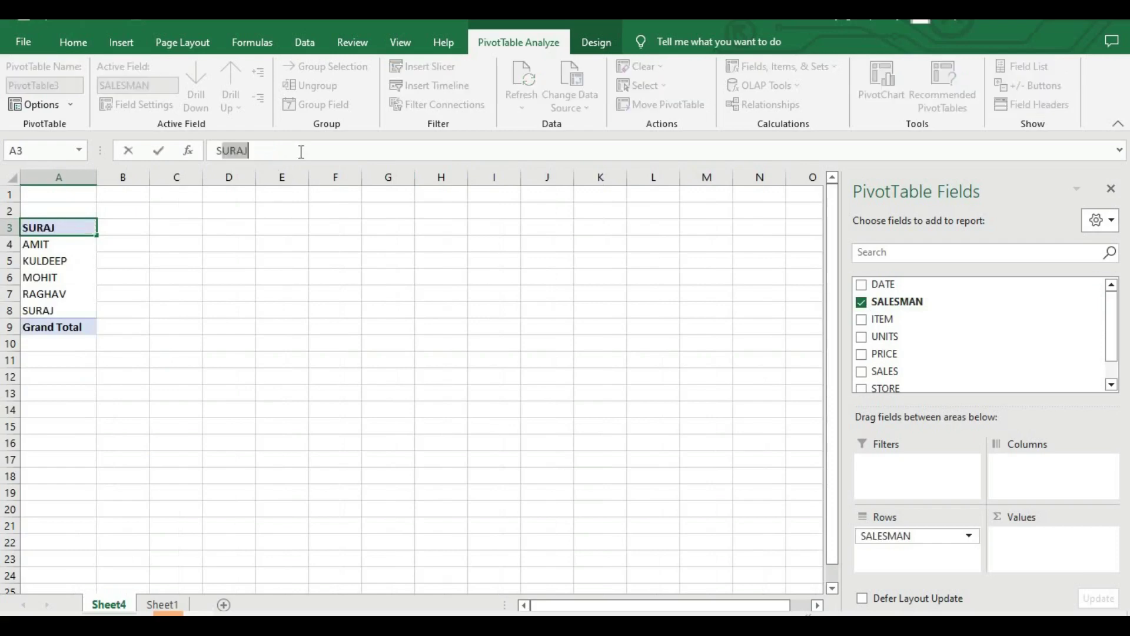
pyautogui.press('BackSpace')
pyautogui.write('ales')
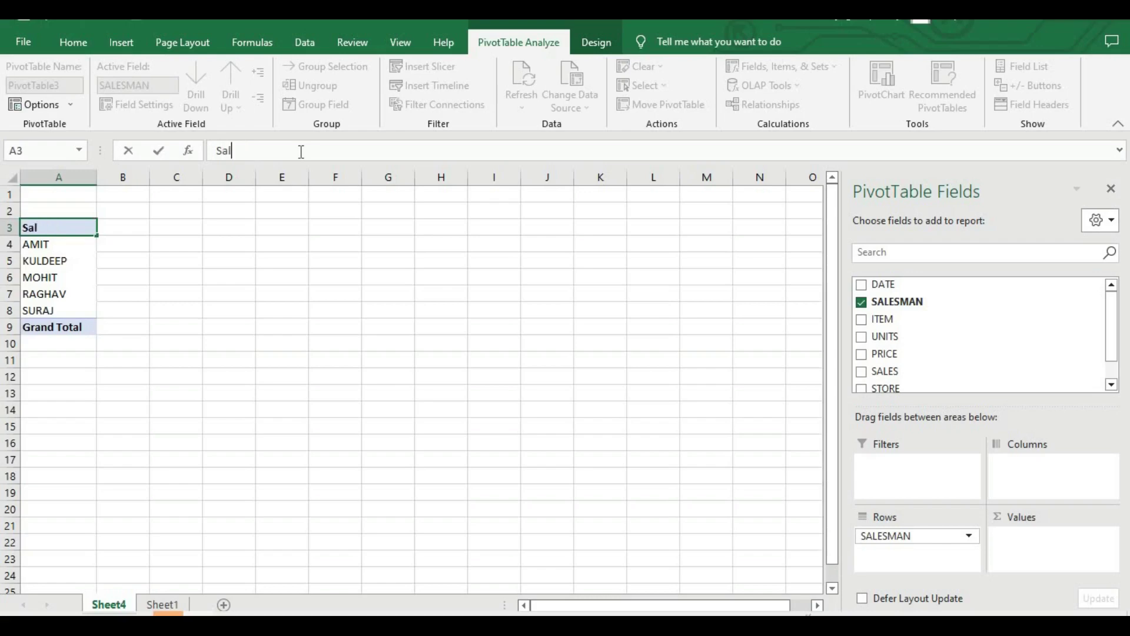
pyautogui.press('BackSpace')
pyautogui.press('BackSpace')
pyautogui.press('BackSpace')
pyautogui.press('BackSpace')
pyautogui.write('ALESMAN')
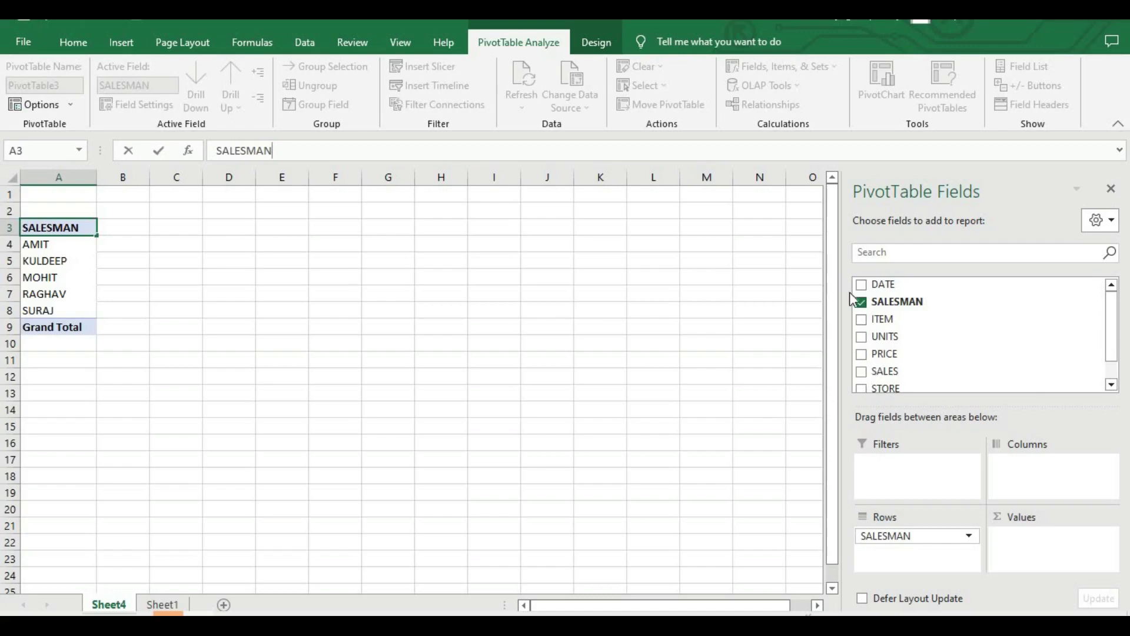
pyautogui.click(685, 302)
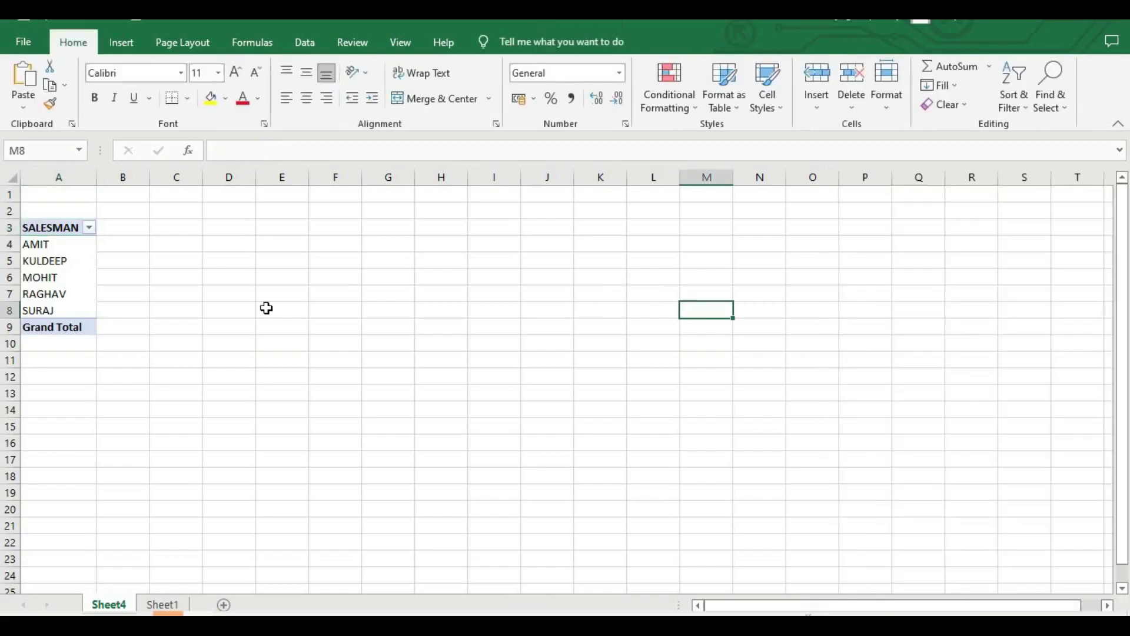
# Add SALES as the pivot table's summed value field and set ITEM as the report filter
pyautogui.click(35, 260)
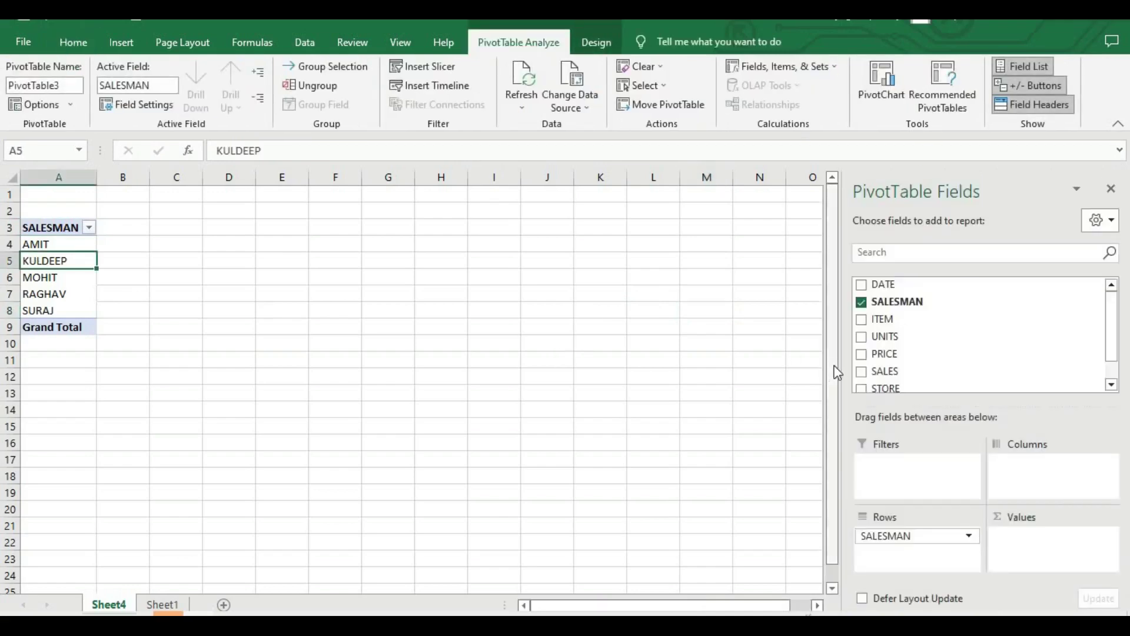
pyautogui.click(861, 371)
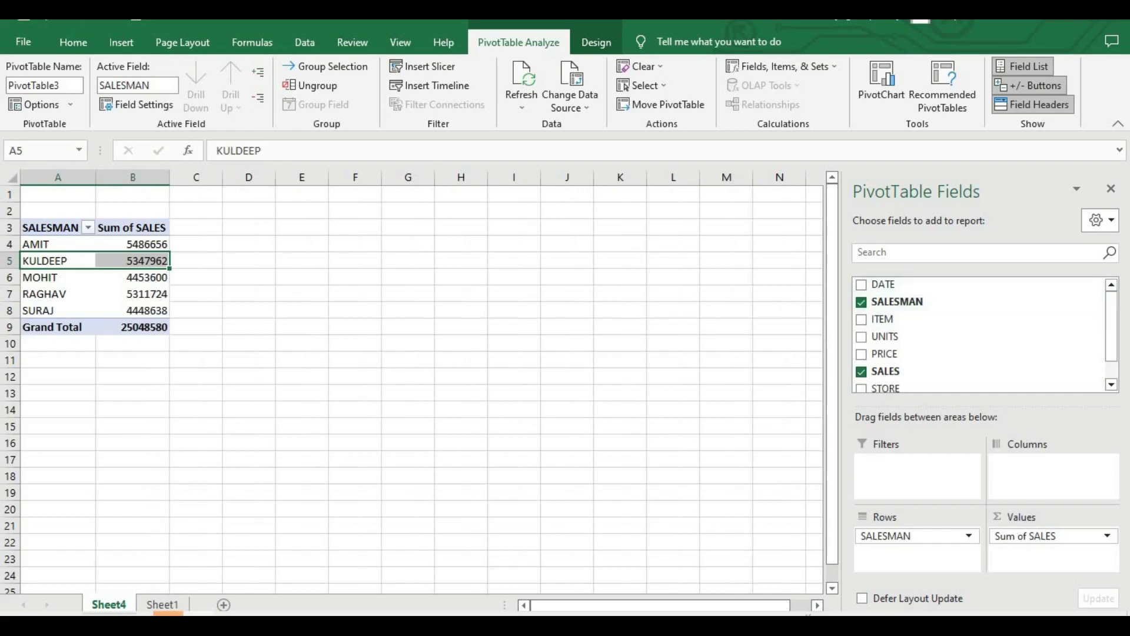
pyautogui.click(862, 321)
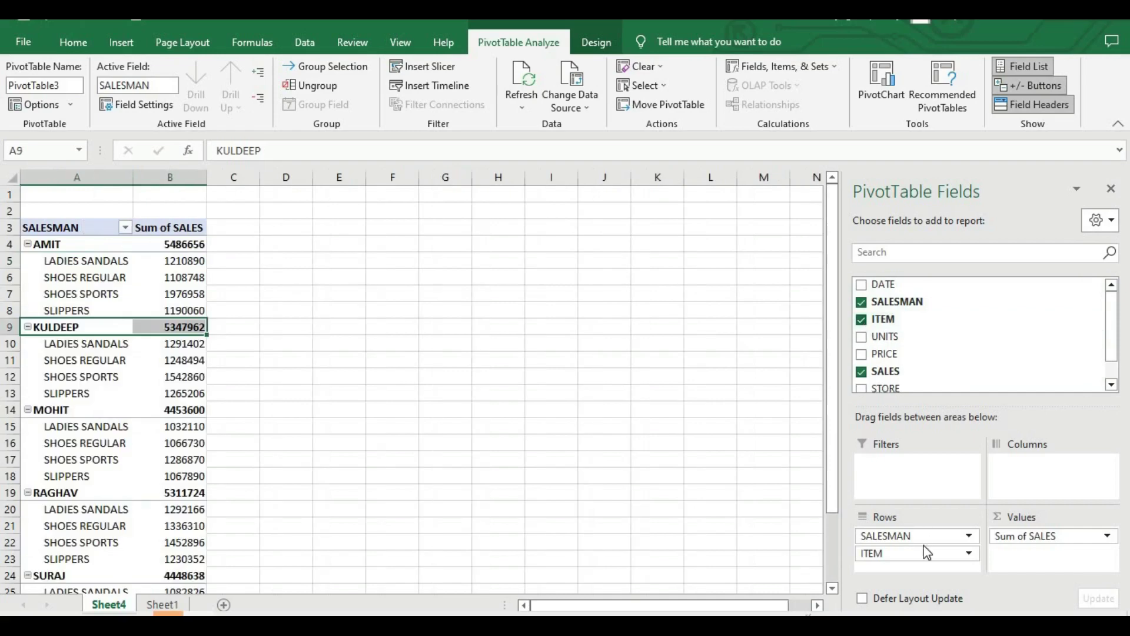
pyautogui.moveTo(925, 554); pyautogui.dragTo(911, 483)
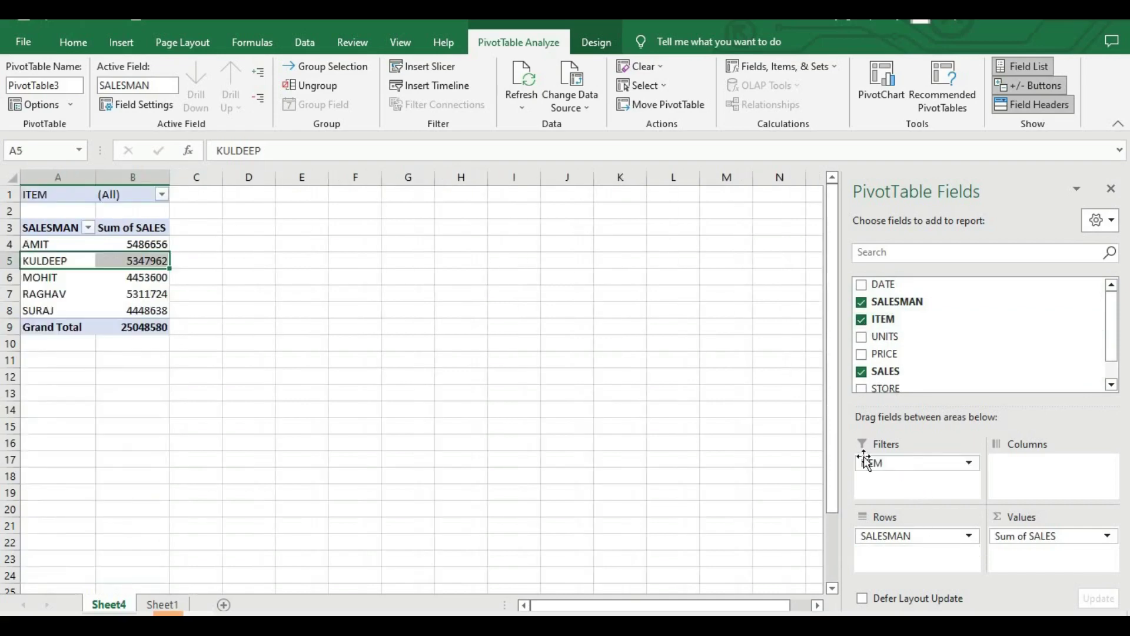
# Filter the pivot table's ITEM field by LADIES SANDALS, SHOES REGULAR and SHOES SPORTS, one after another
pyautogui.click(162, 195)
pyautogui.click(71, 246)
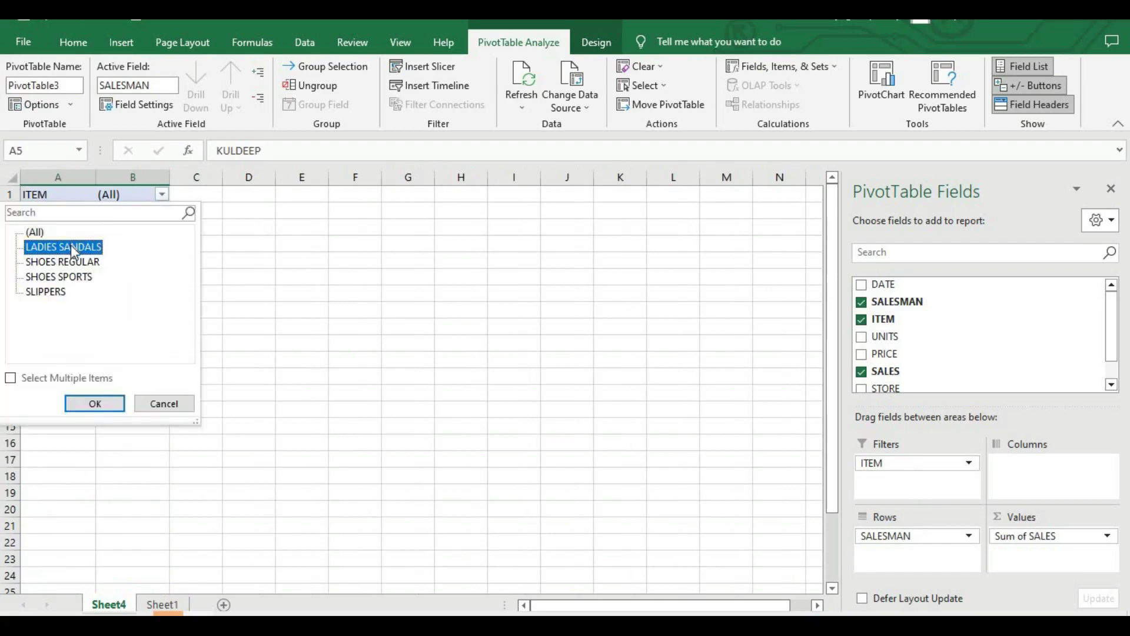
pyautogui.click(98, 403)
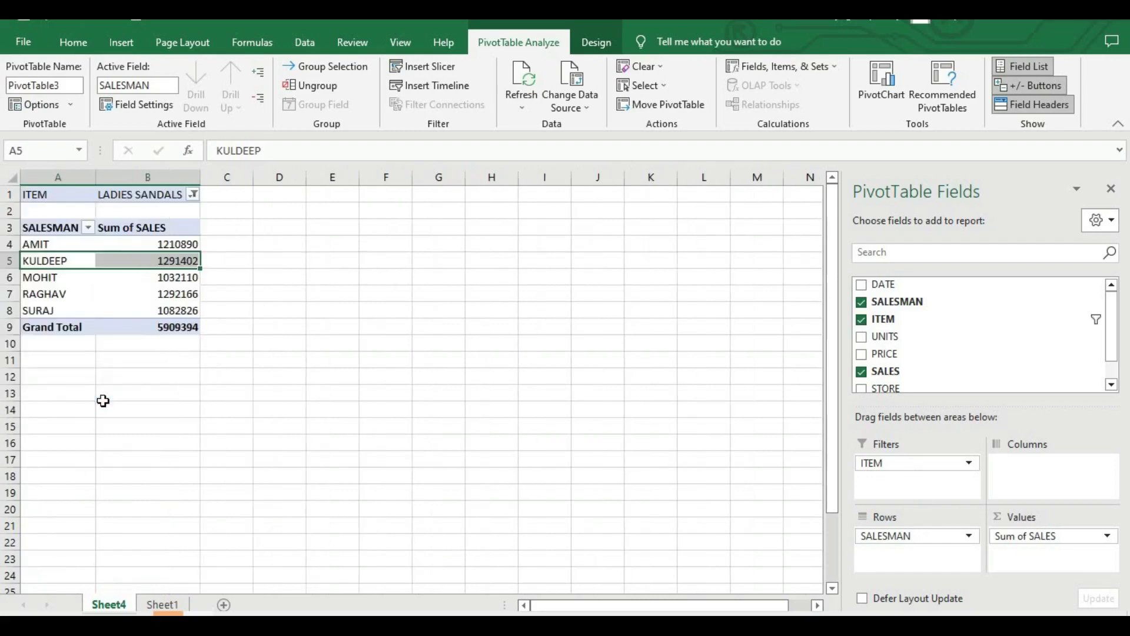
pyautogui.click(192, 195)
pyautogui.click(86, 263)
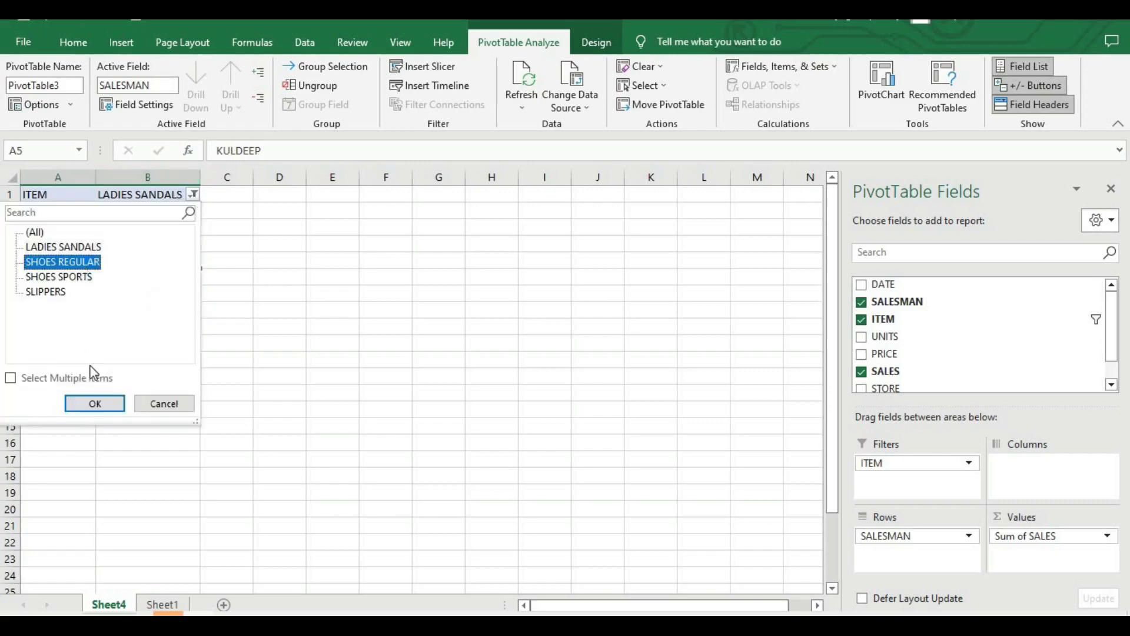
pyautogui.click(96, 405)
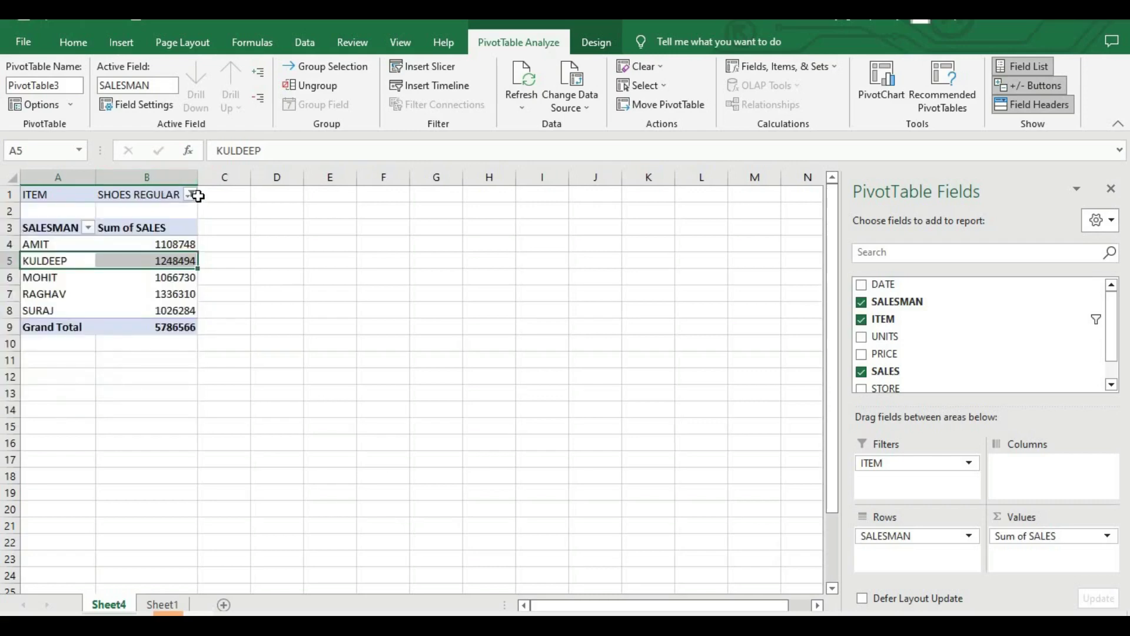
pyautogui.click(192, 196)
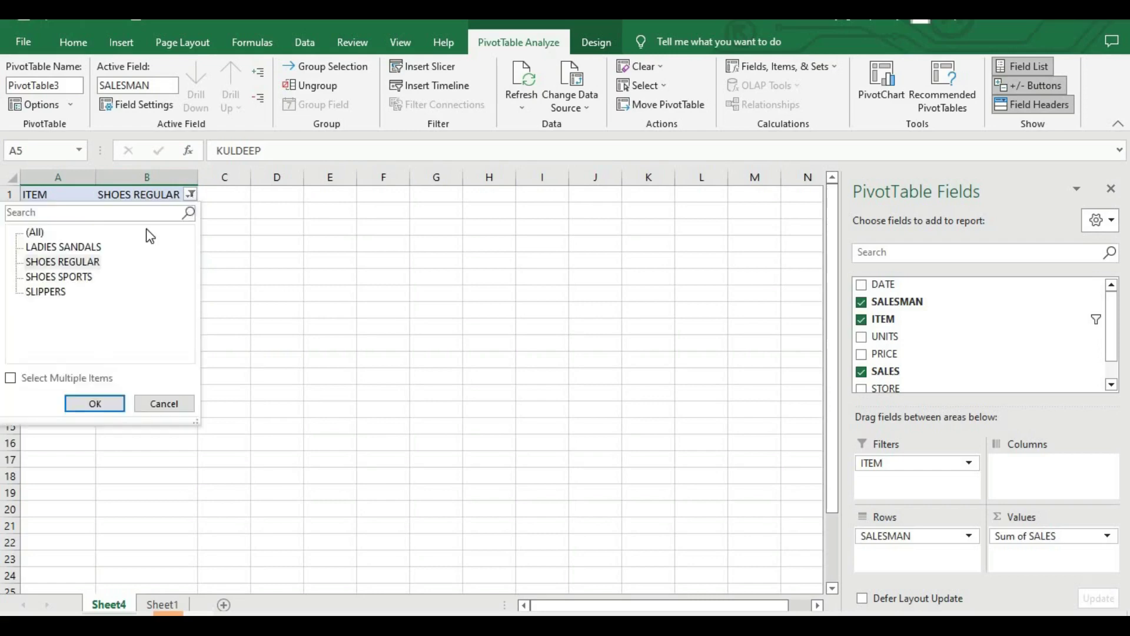
pyautogui.click(87, 278)
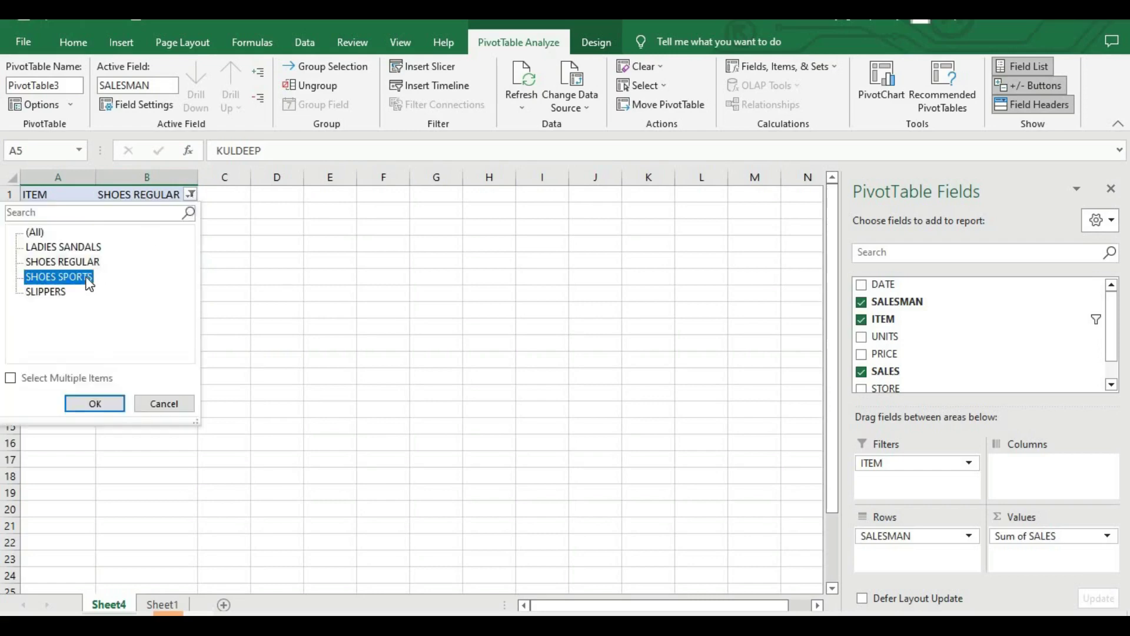
pyautogui.click(100, 405)
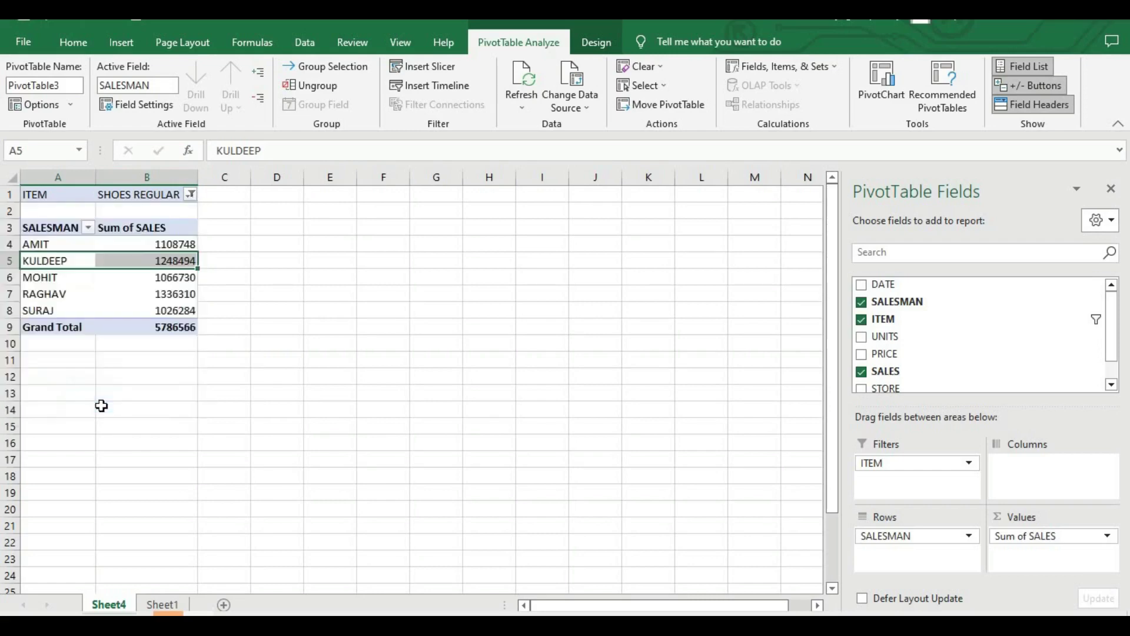
# Reset the pivot table's ITEM filter to show all items
pyautogui.click(184, 195)
pyautogui.click(36, 232)
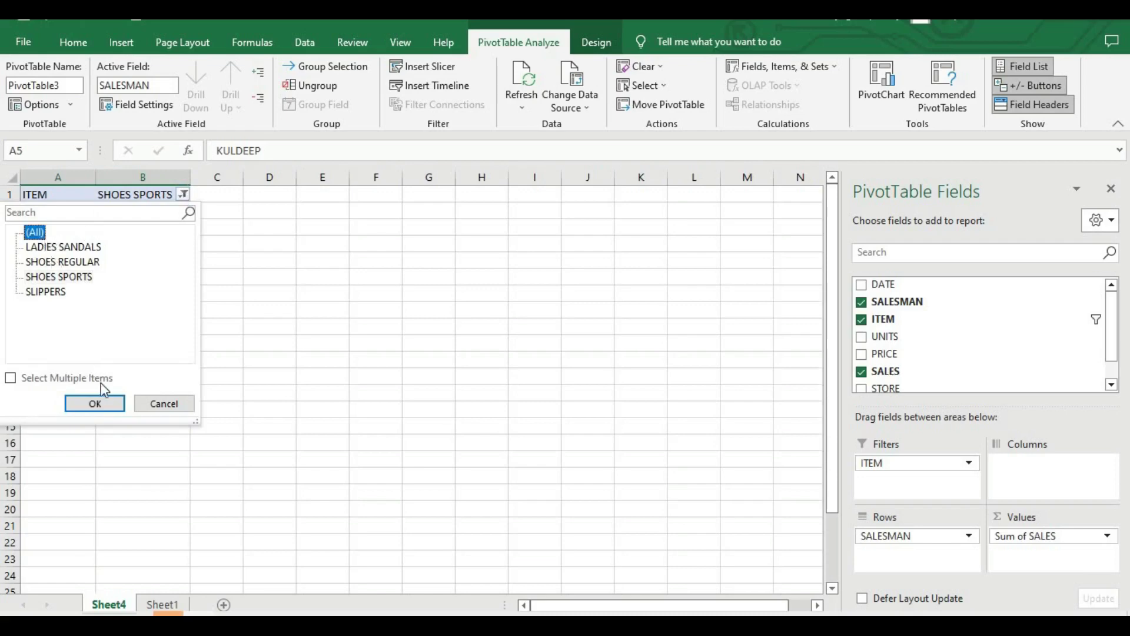
pyautogui.click(107, 405)
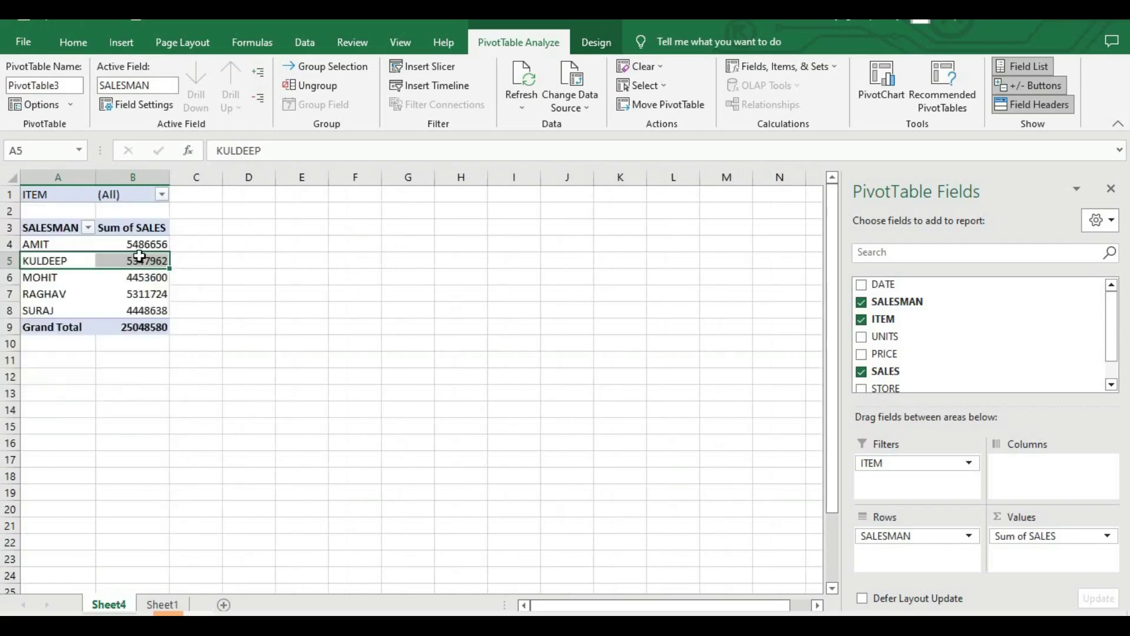
# Show the Sum of SALES values as % of Grand Total
pyautogui.click(138, 244)
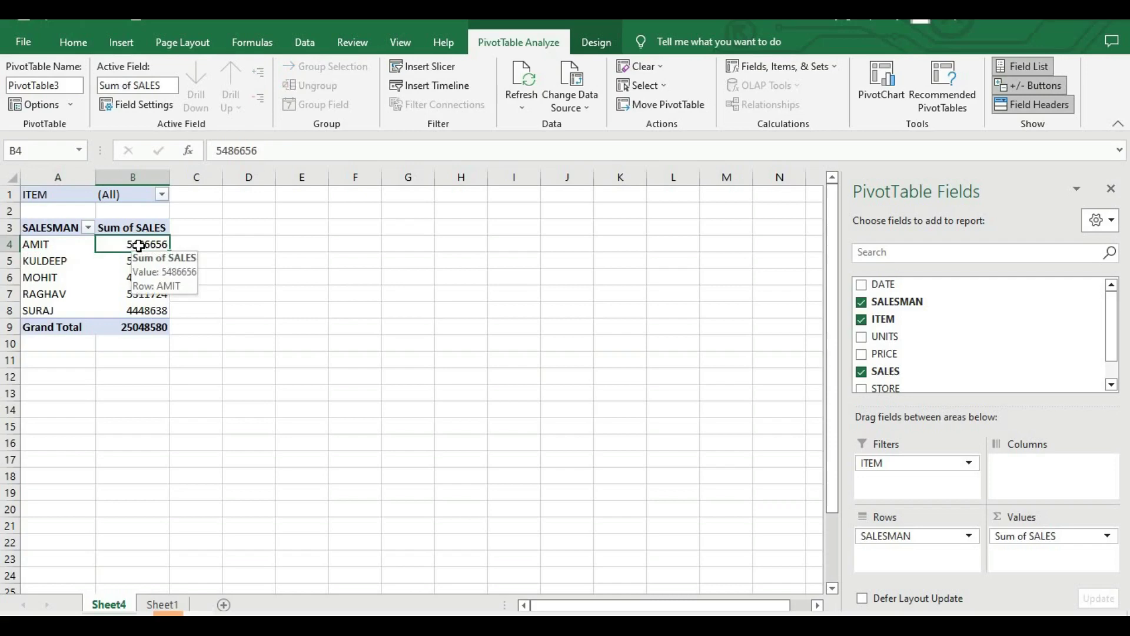
pyautogui.rightClick(140, 248)
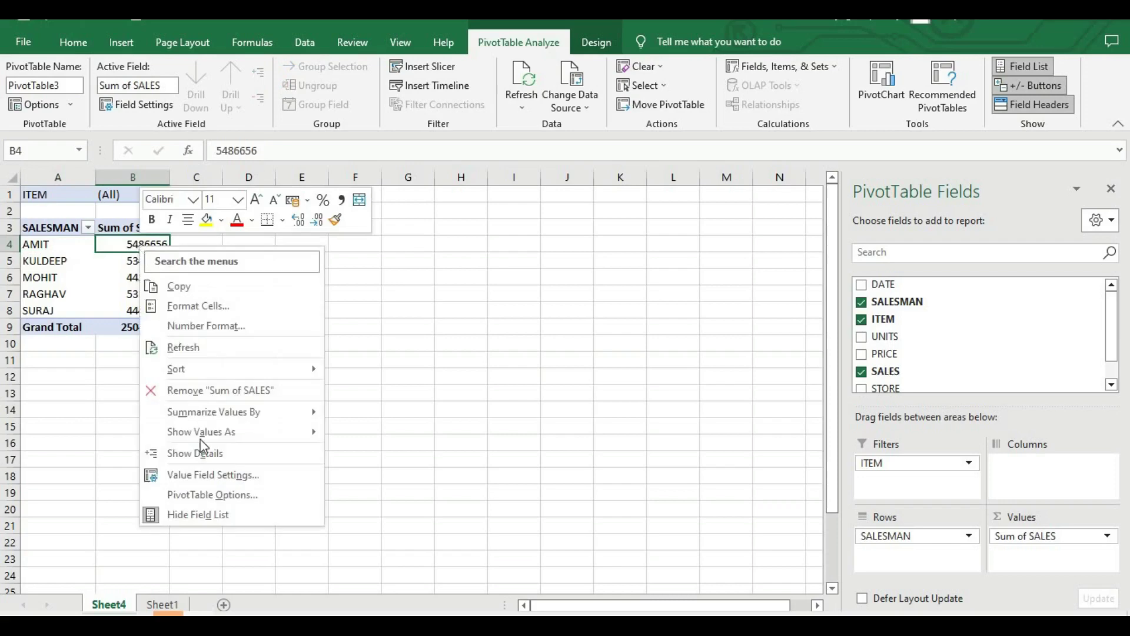
pyautogui.moveTo(203, 435)
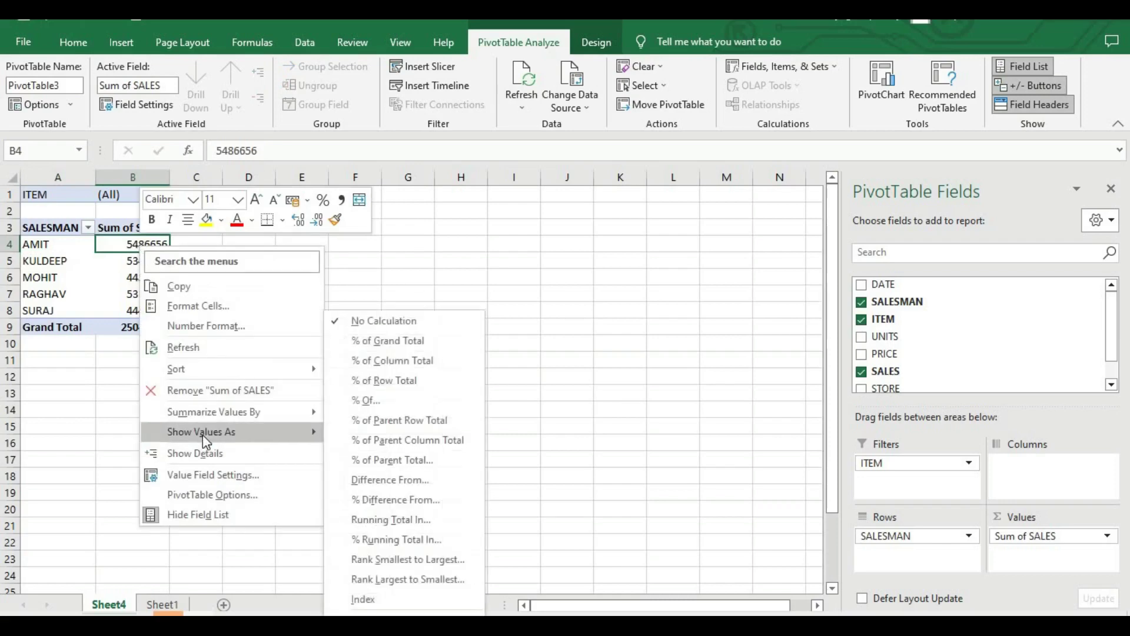
pyautogui.click(417, 348)
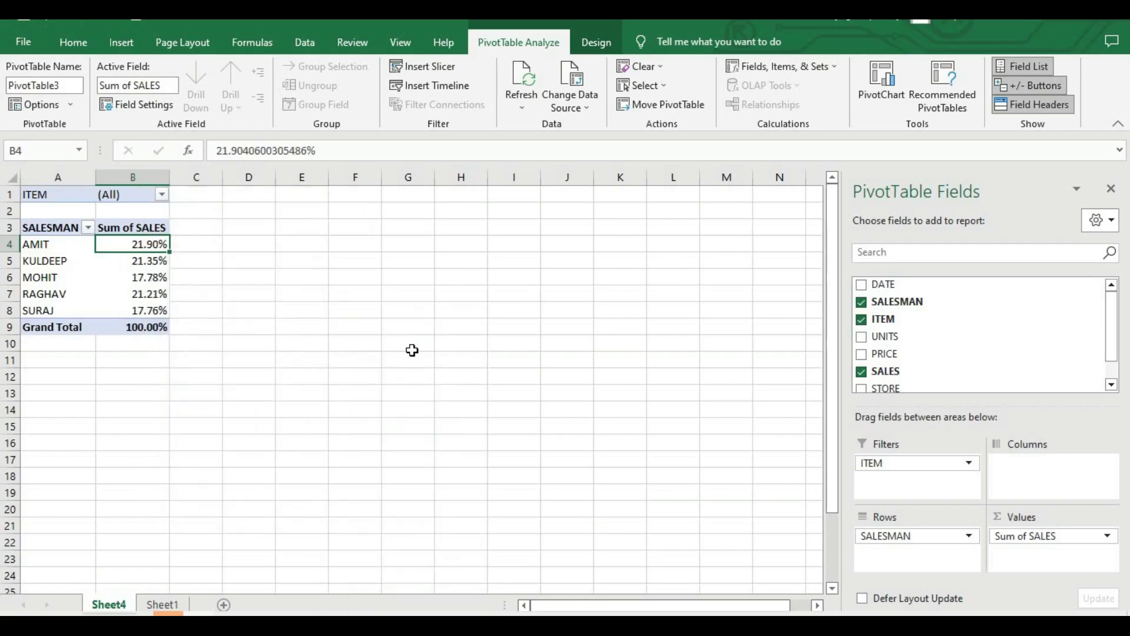
# Set the number format of the Sum of SALES field to Percentage with 0 decimal places
pyautogui.rightClick(137, 246)
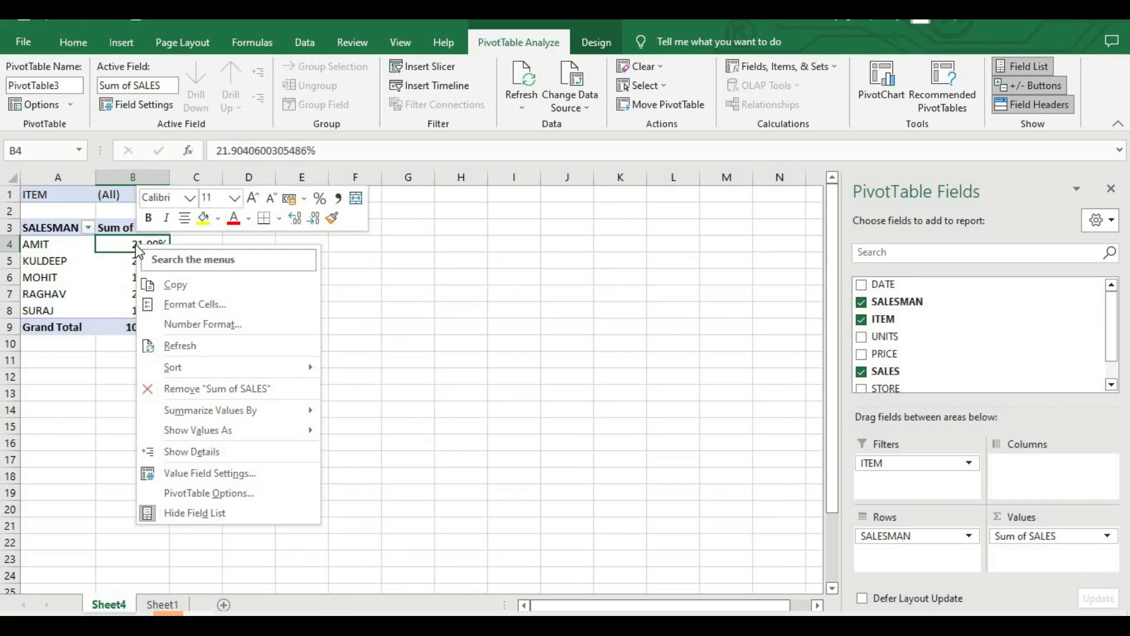
pyautogui.click(182, 323)
pyautogui.click(240, 226)
pyautogui.click(240, 226)
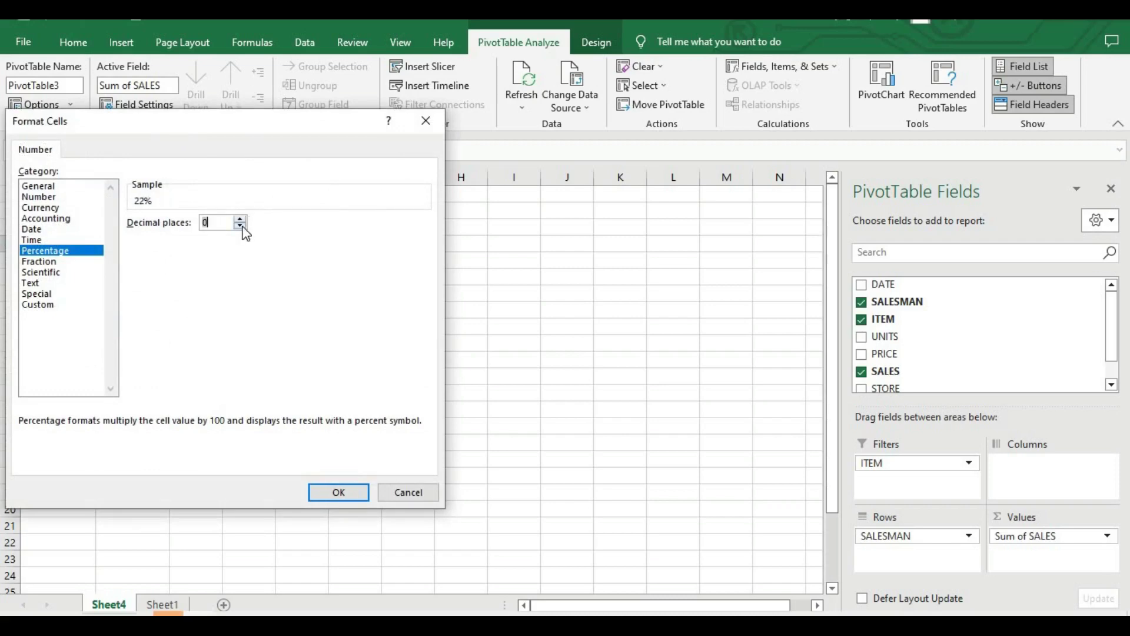
pyautogui.click(339, 492)
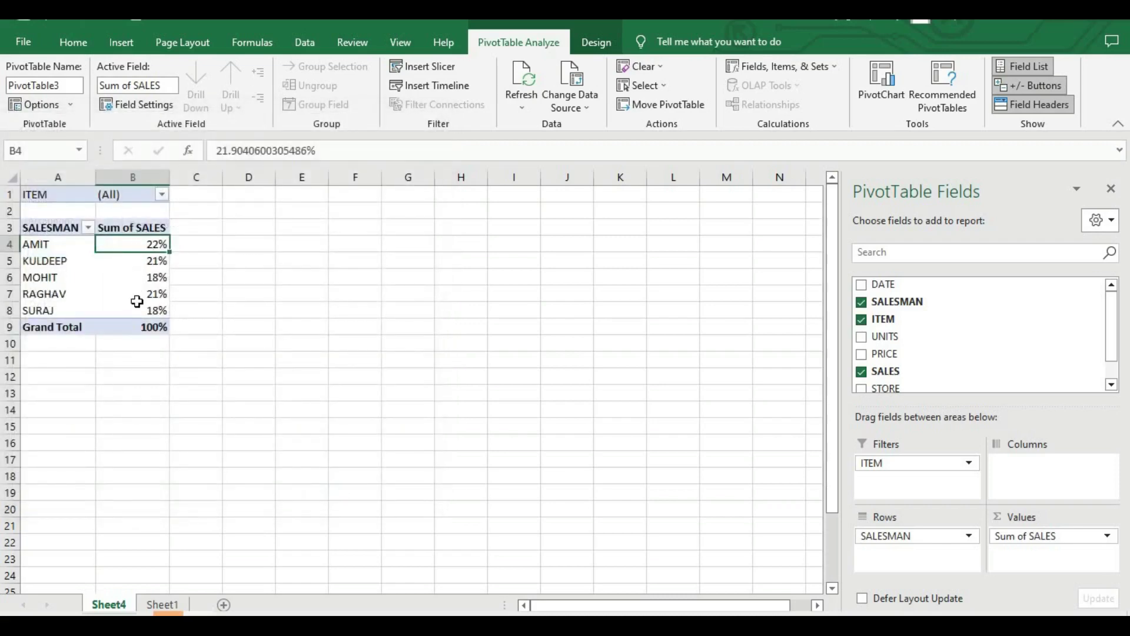
# Begin a formula in cell C4 that subtracts the first salesman's Sum of SALES share from 1
pyautogui.moveTo(137, 293)
pyautogui.click(189, 244)
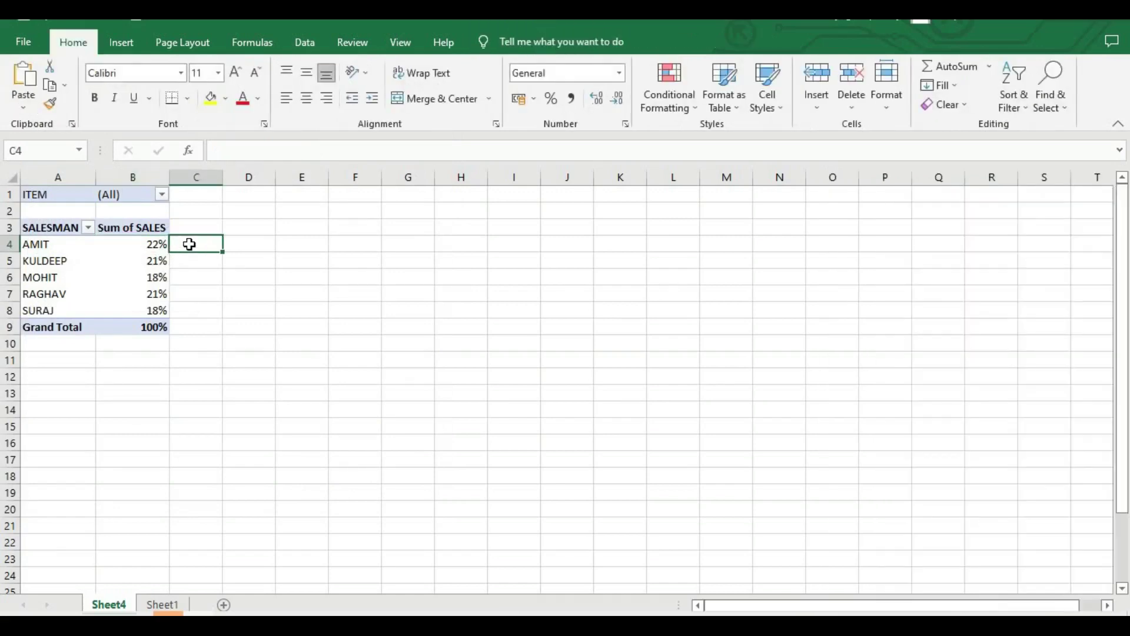
pyautogui.write('=')
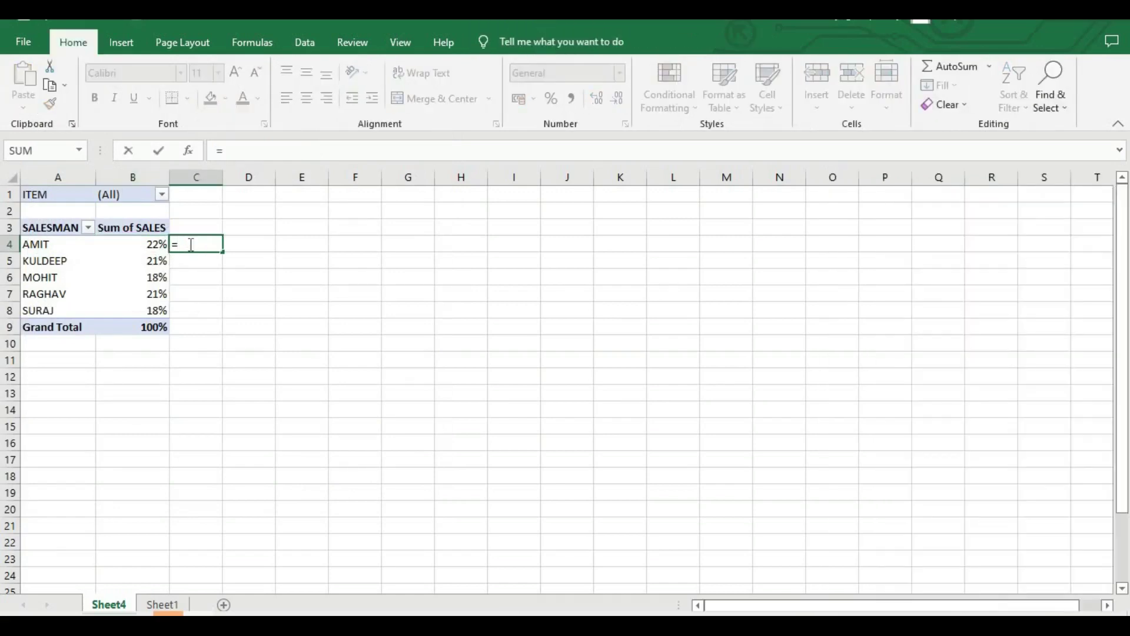
pyautogui.write('1-')
pyautogui.click(152, 246)
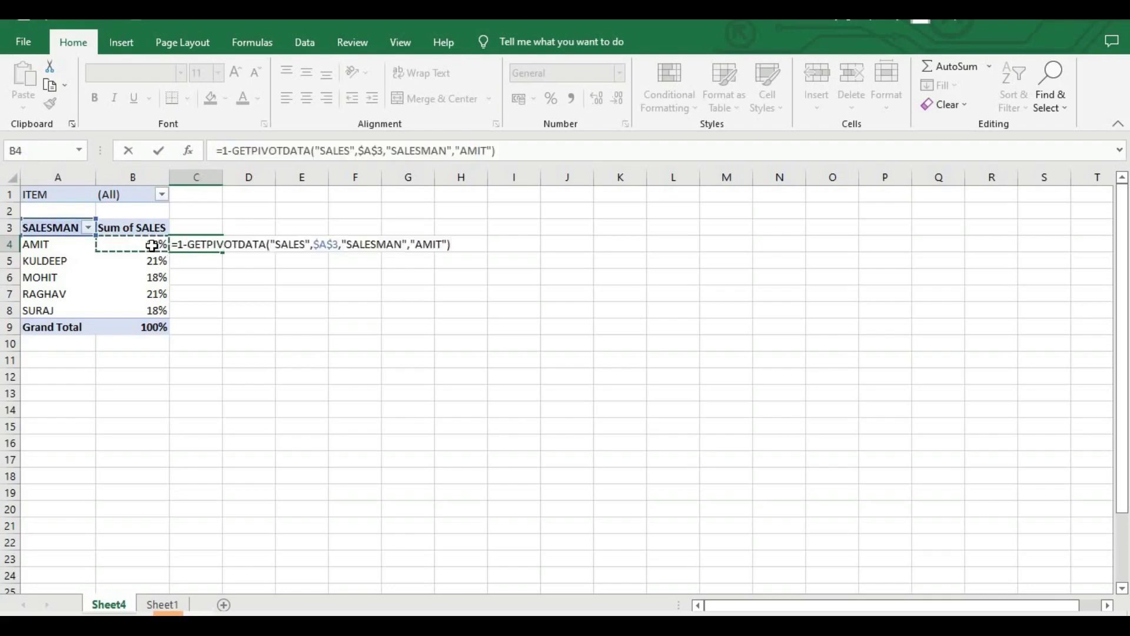
# Replace the GETPIVOTDATA reference in cell C4's formula with B4 so that it reads =1-B4
pyautogui.click(502, 151)
pyautogui.press('BackSpace')
pyautogui.press('BackSpace')
pyautogui.press('BackSpace')
pyautogui.press('BackSpace')
pyautogui.press('BackSpace')
pyautogui.press('BackSpace')
pyautogui.press('BackSpace')
pyautogui.press('BackSpace')
pyautogui.press('BackSpace')
pyautogui.press('BackSpace')
pyautogui.press('BackSpace')
pyautogui.press('BackSpace')
pyautogui.press('BackSpace')
pyautogui.press('BackSpace')
pyautogui.press('BackSpace')
pyautogui.press('BackSpace')
pyautogui.press('BackSpace')
pyautogui.press('BackSpace')
pyautogui.press('BackSpace')
pyautogui.press('BackSpace')
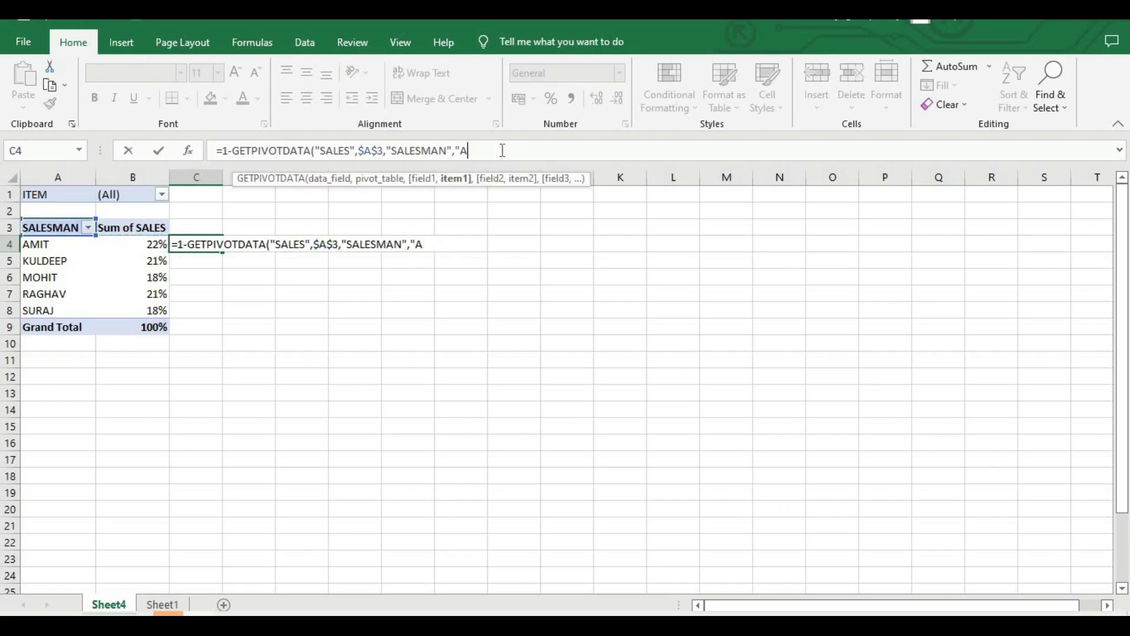
pyautogui.press('BackSpace')
pyautogui.press('BackSpace')
pyautogui.press('BackSpace')
pyautogui.press('BackSpace')
pyautogui.press('BackSpace')
pyautogui.press('BackSpace')
pyautogui.press('BackSpace')
pyautogui.press('BackSpace')
pyautogui.press('BackSpace')
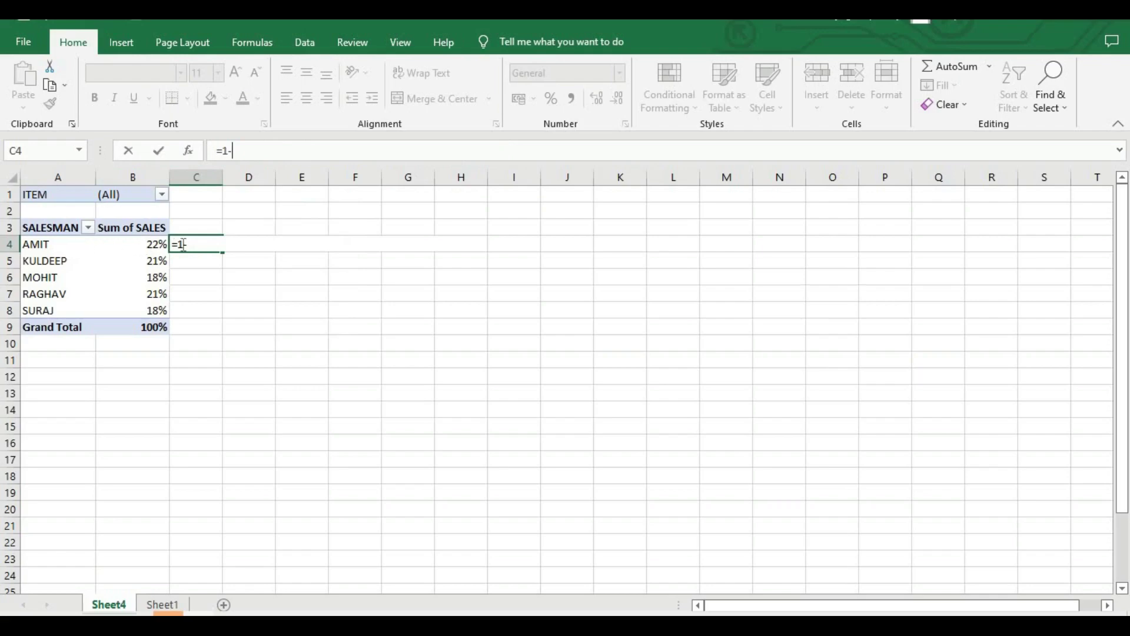
pyautogui.write('B4')
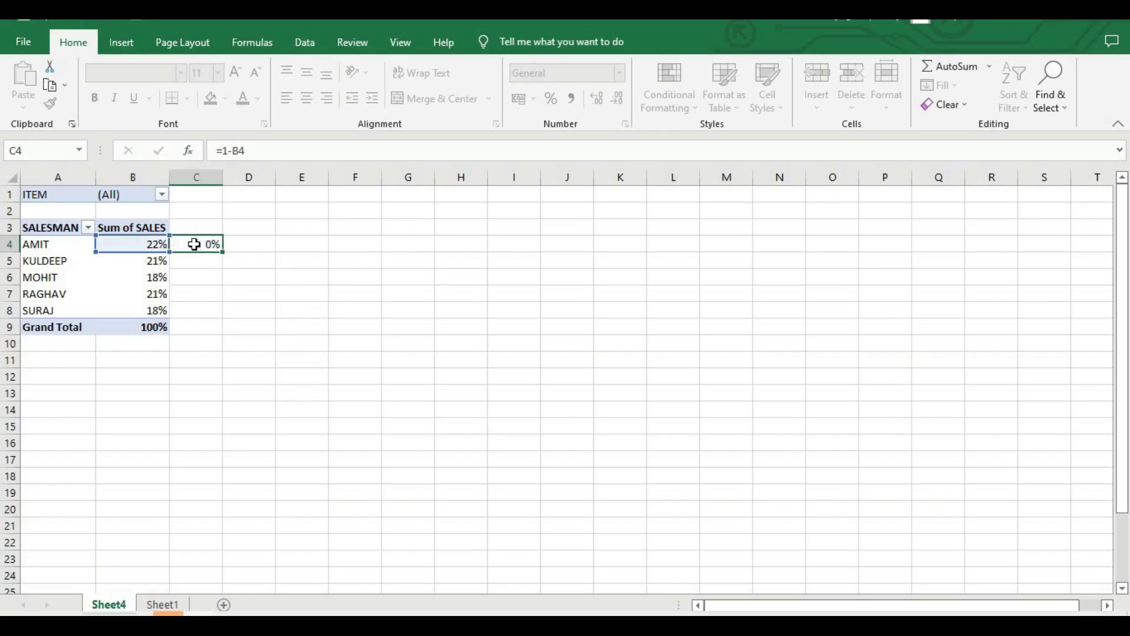
pyautogui.press('Return')
# Fill the formula from cell C4 down to C8 for the remaining salesmen
pyautogui.click(194, 243)
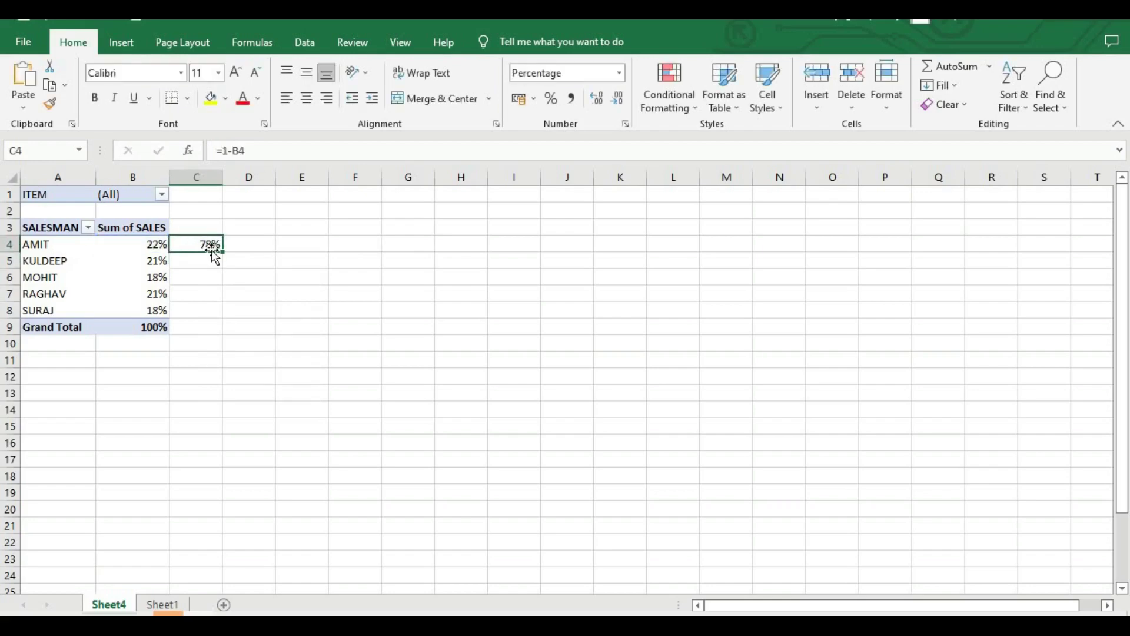
pyautogui.moveTo(222, 252); pyautogui.dragTo(222, 322)
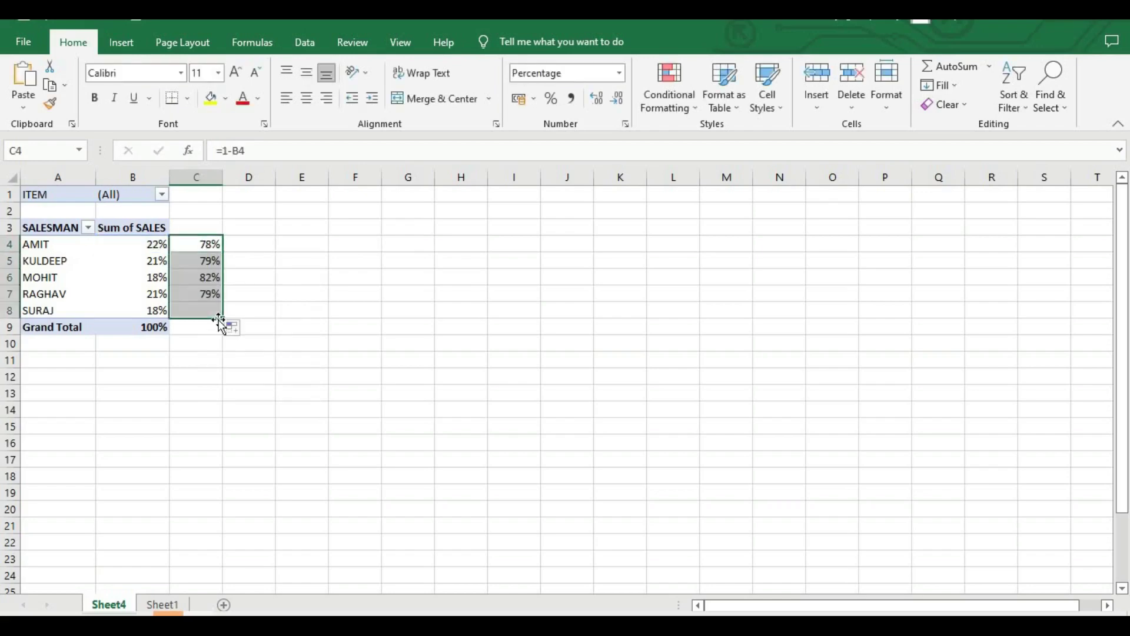
pyautogui.click(319, 304)
pyautogui.click(177, 243)
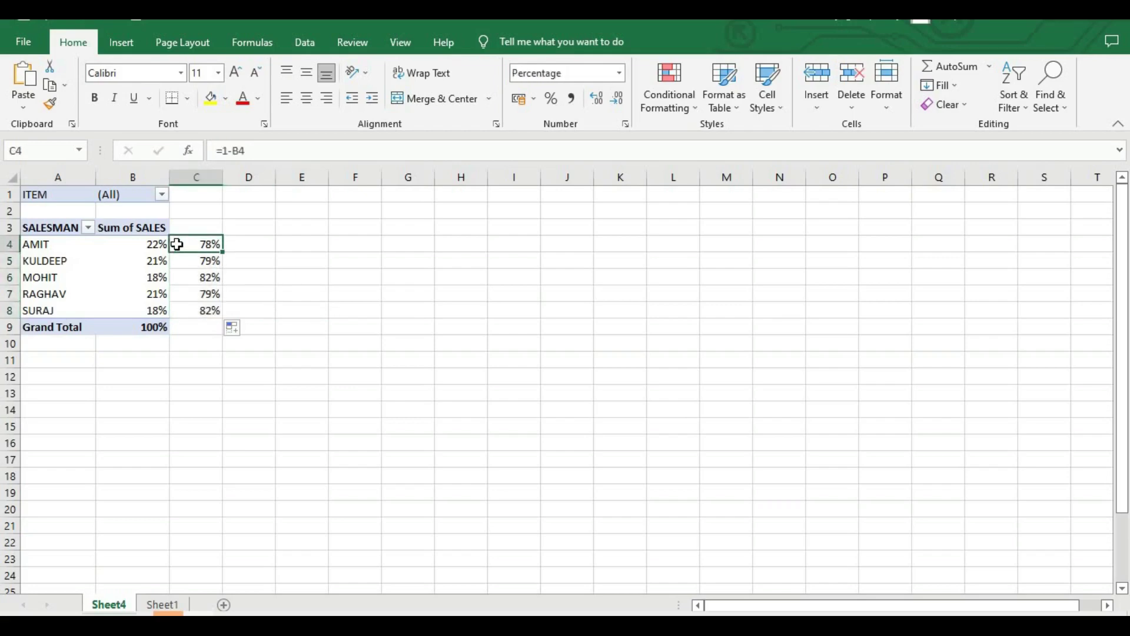
# Insert an empty doughnut chart on the sheet, starting from blank cell F5
pyautogui.click(335, 263)
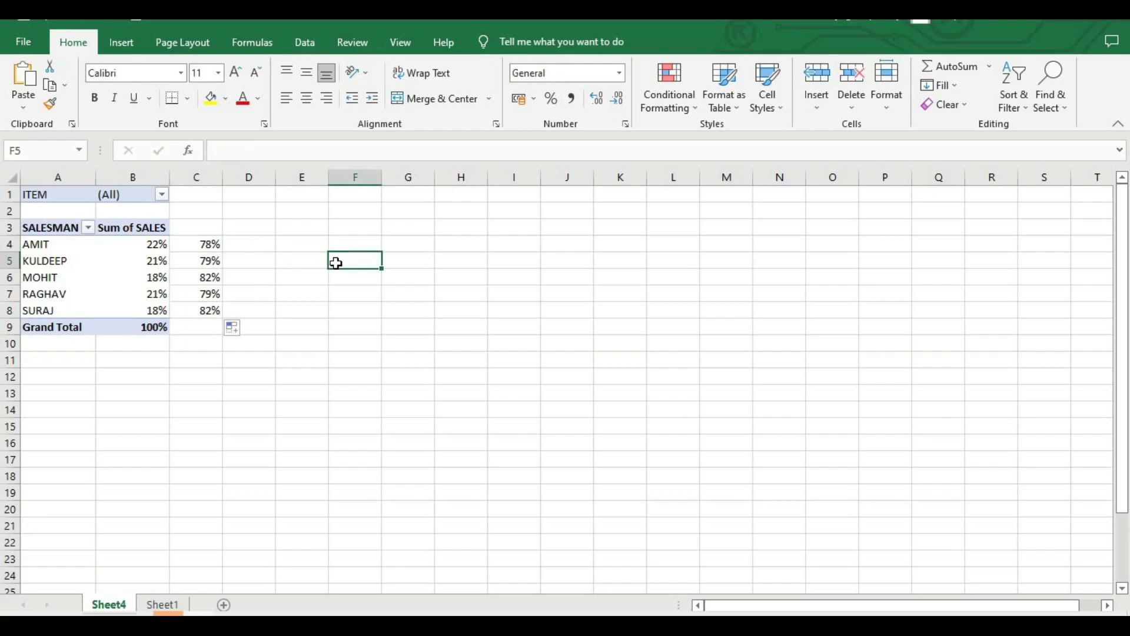
pyautogui.click(129, 51)
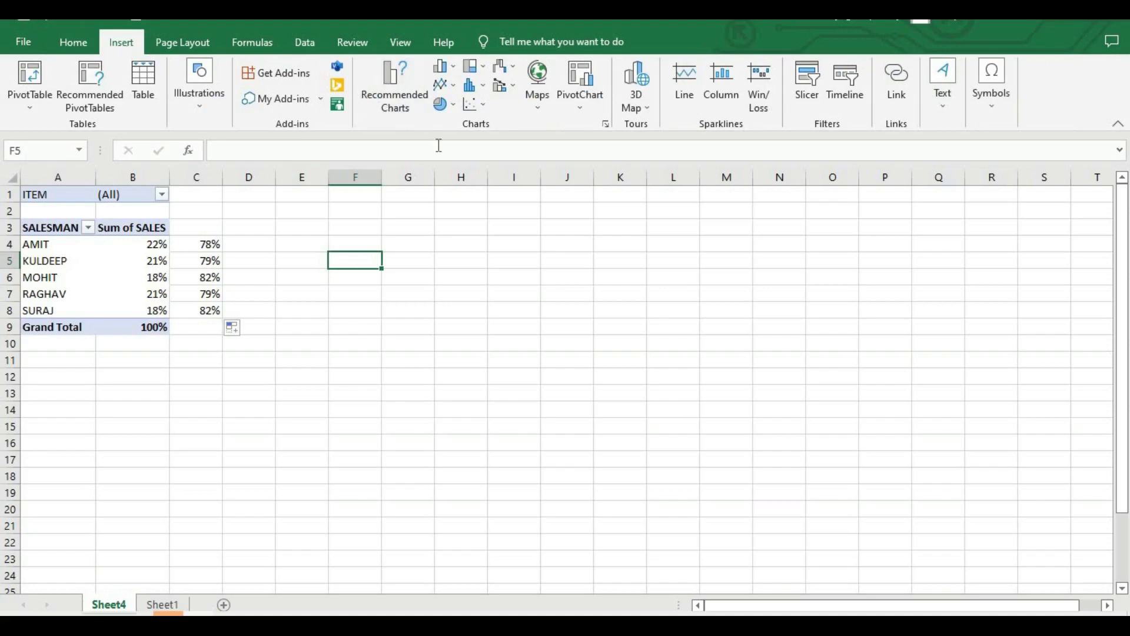
pyautogui.click(445, 105)
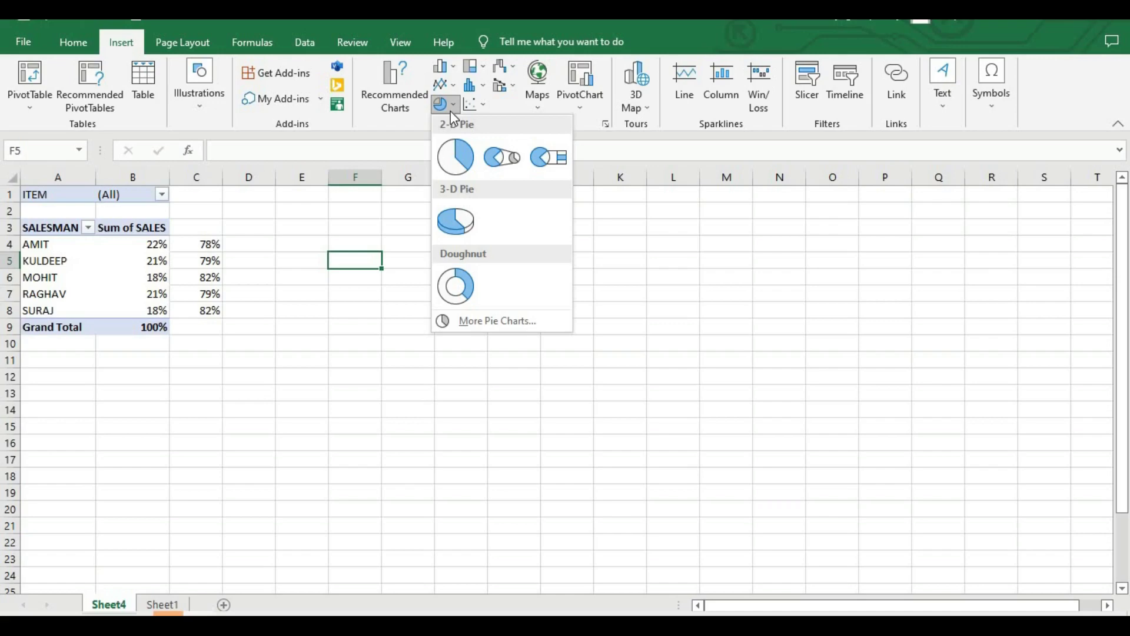
pyautogui.click(456, 286)
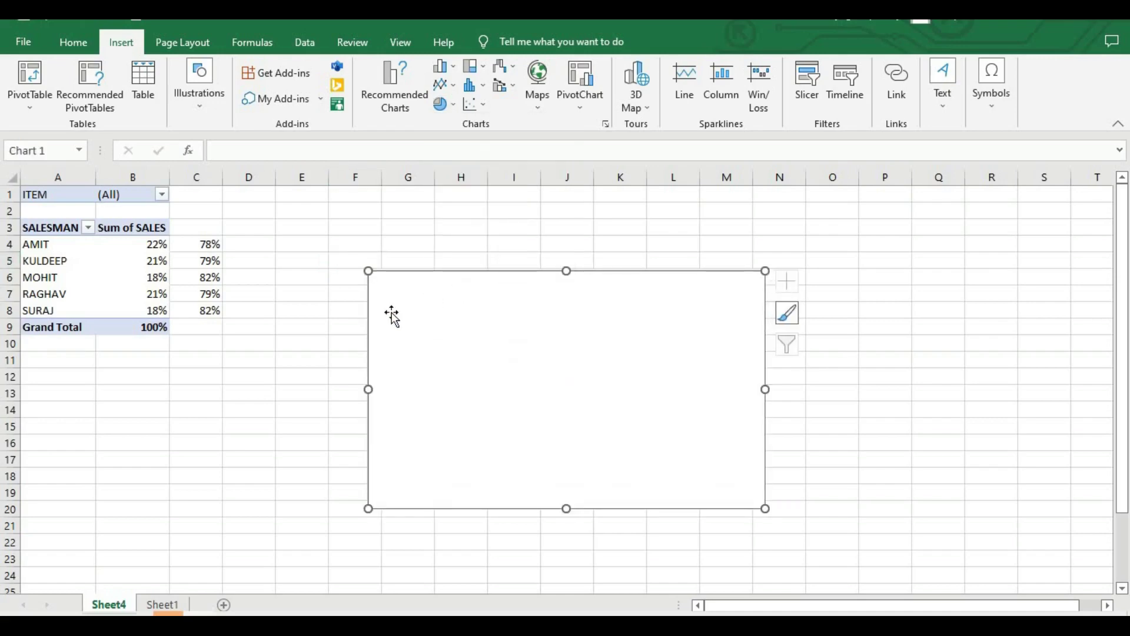
# Add a data series to the doughnut chart consisting of twenty values, each equal to 1
pyautogui.rightClick(465, 328)
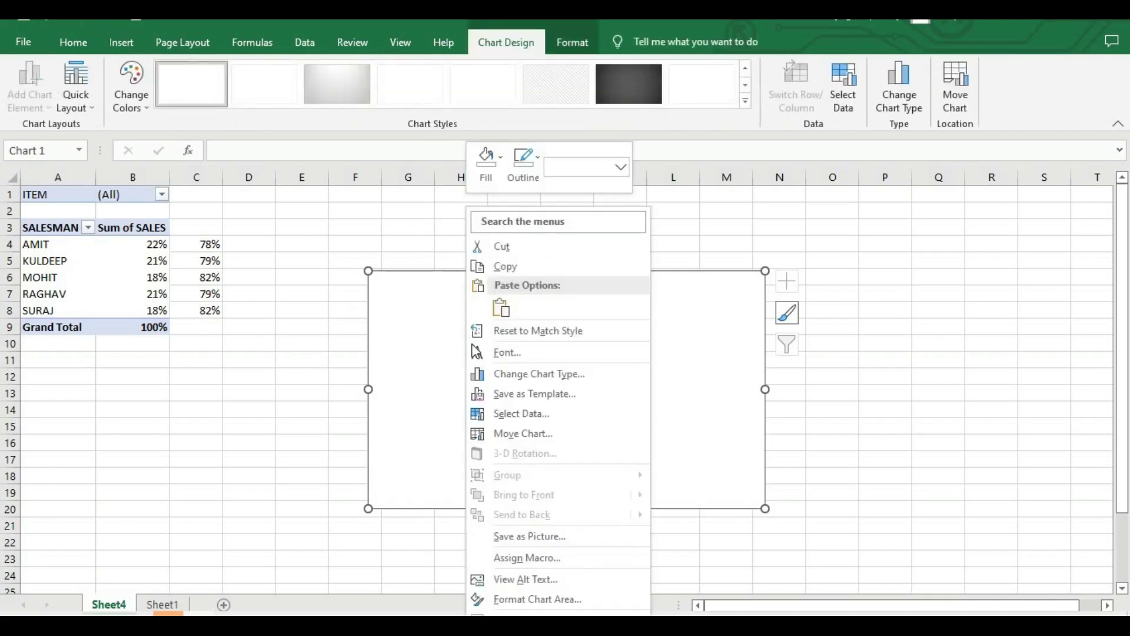
pyautogui.click(499, 414)
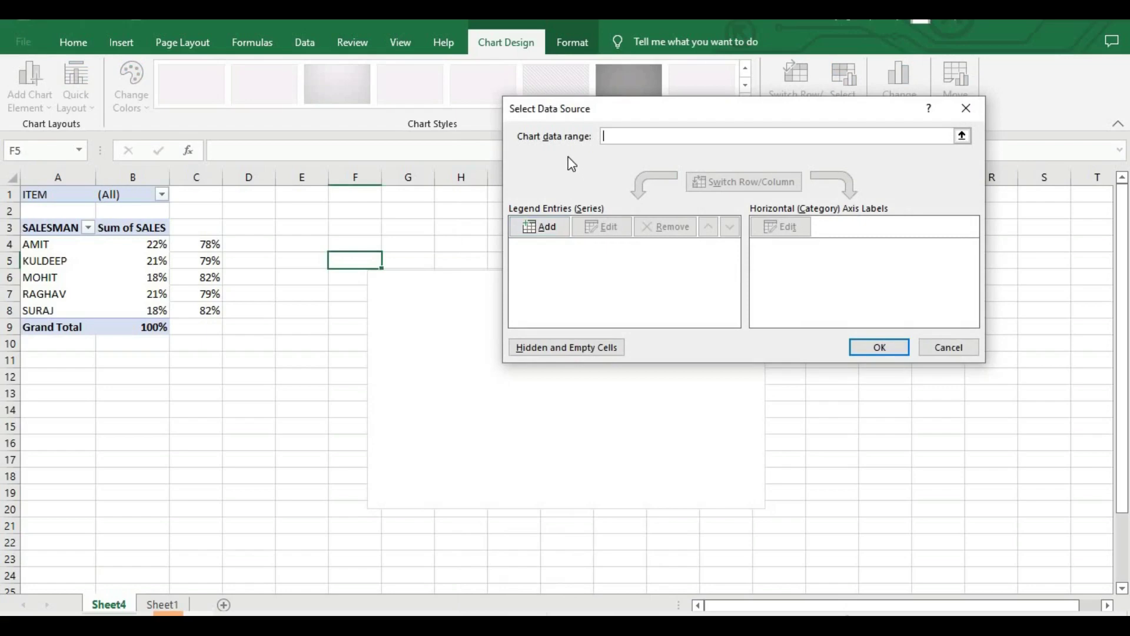
pyautogui.click(540, 230)
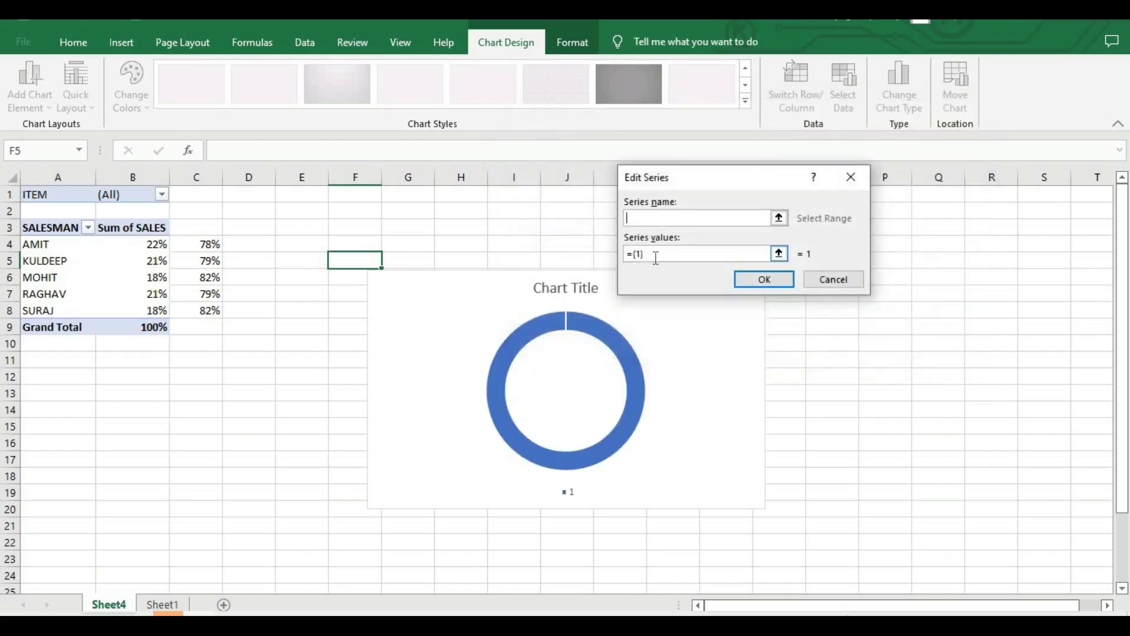
pyautogui.click(652, 252)
pyautogui.press('BackSpace')
pyautogui.press('BackSpace')
pyautogui.press('BackSpace')
pyautogui.write('1,1,1,1,1,1,1,1,1,1,1,1,1,1,1,1,1,1')
pyautogui.click(746, 285)
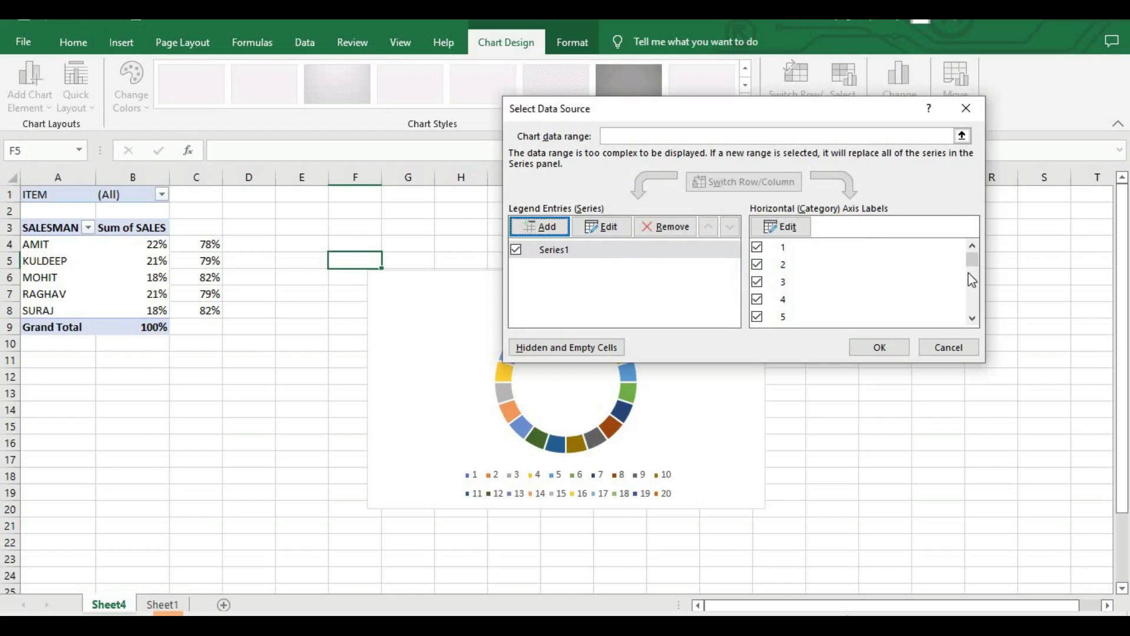
pyautogui.moveTo(975, 259); pyautogui.dragTo(973, 212)
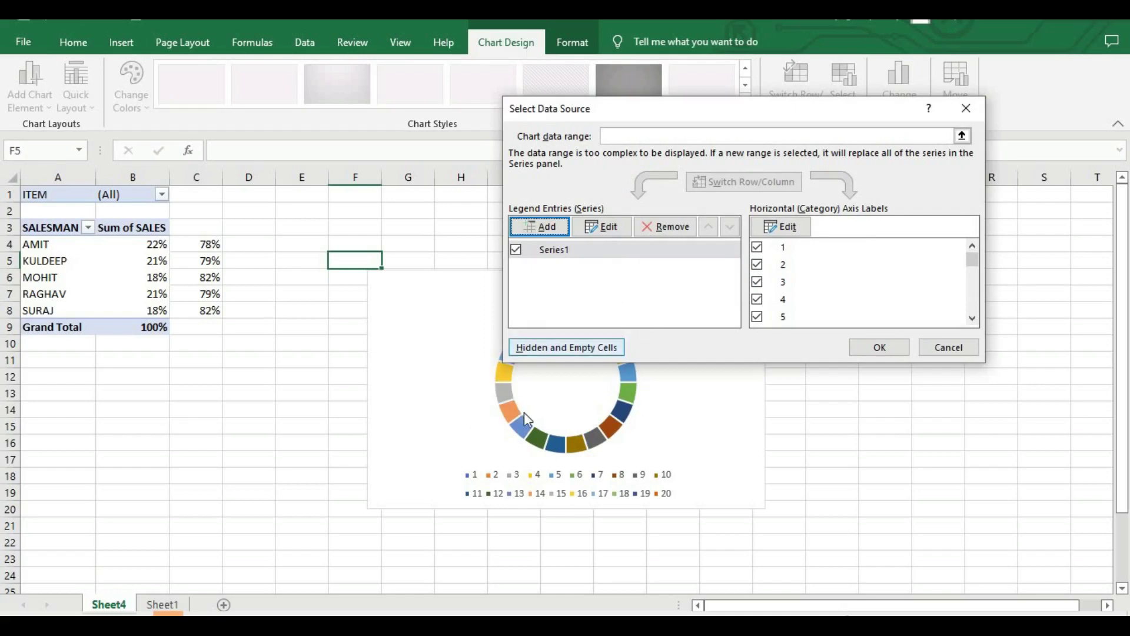
pyautogui.click(857, 347)
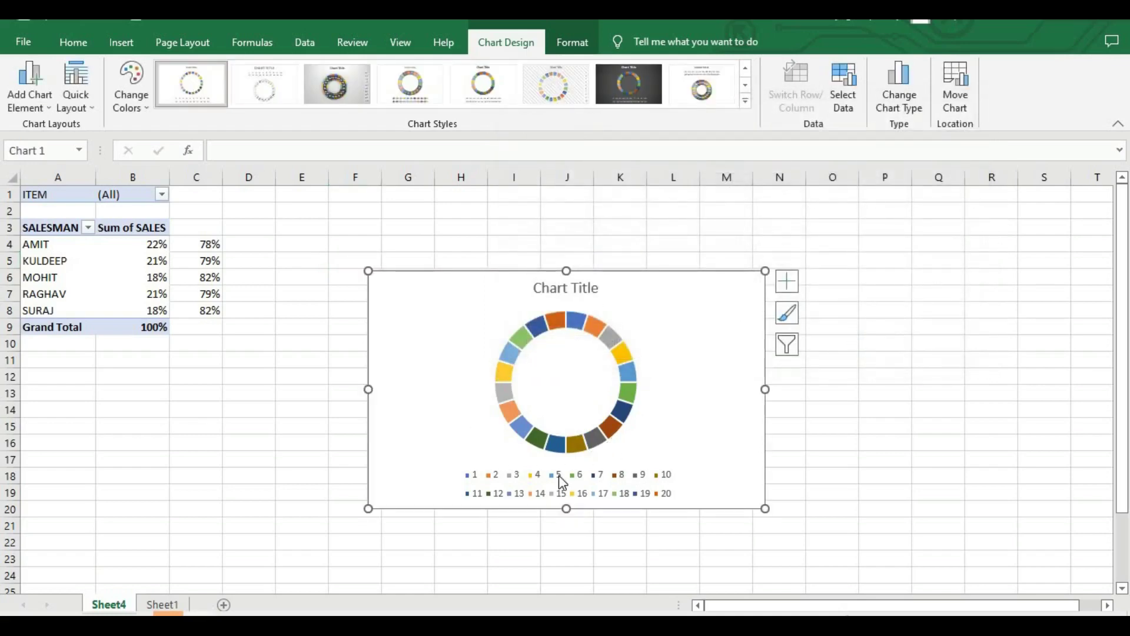
# Delete the title and the whole legend from the doughnut chart
pyautogui.click(560, 295)
pyautogui.press('Delete')
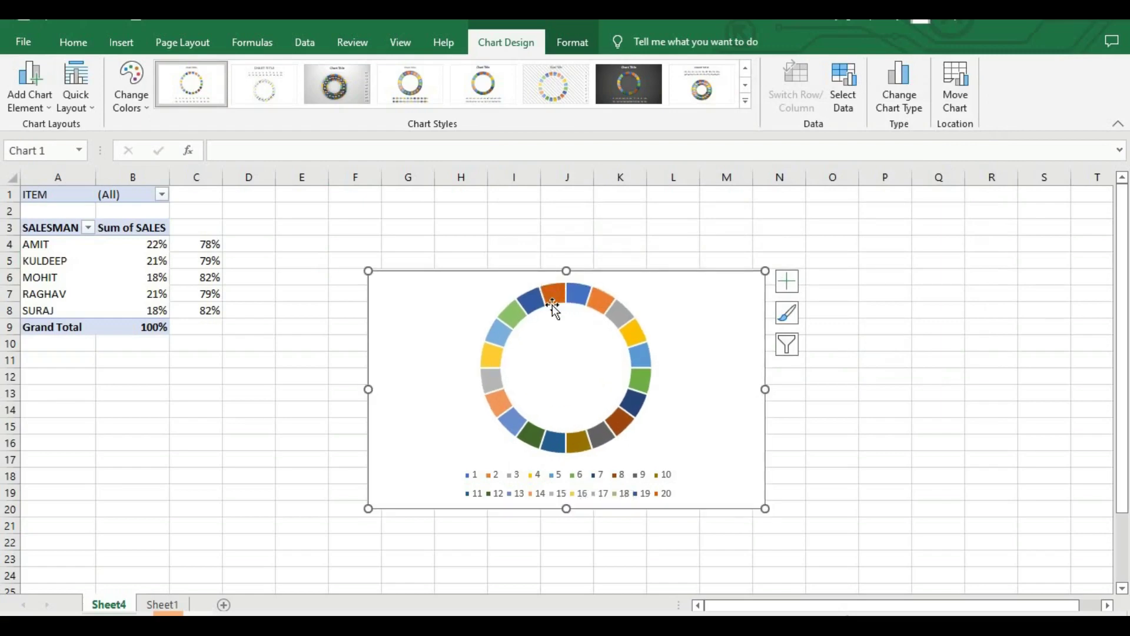
pyautogui.click(510, 484)
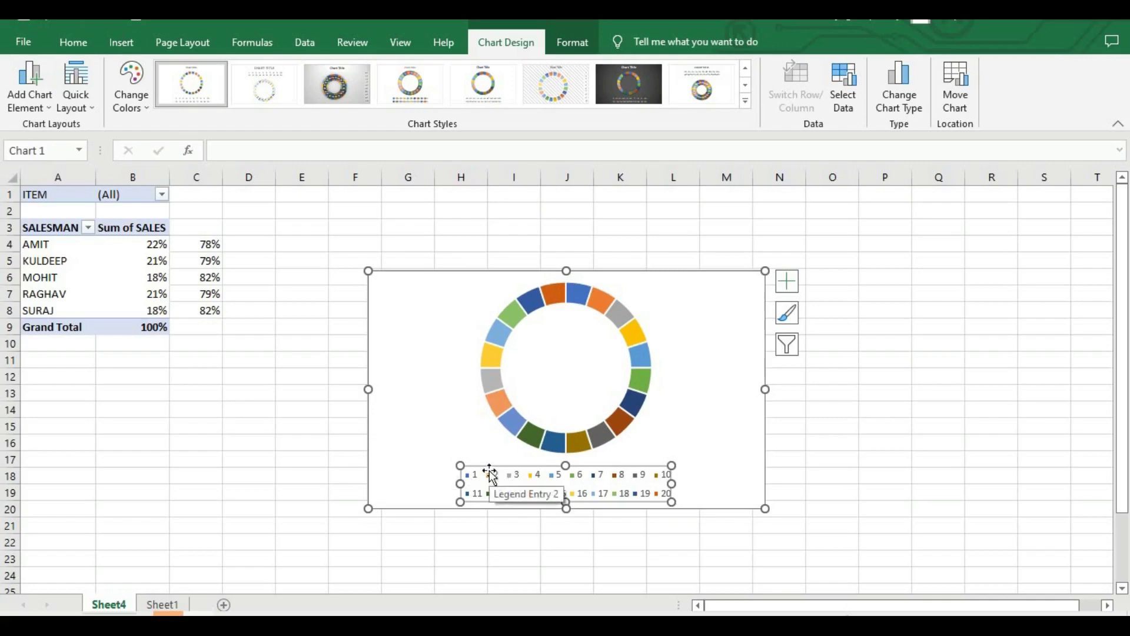
pyautogui.click(493, 478)
pyautogui.click(468, 475)
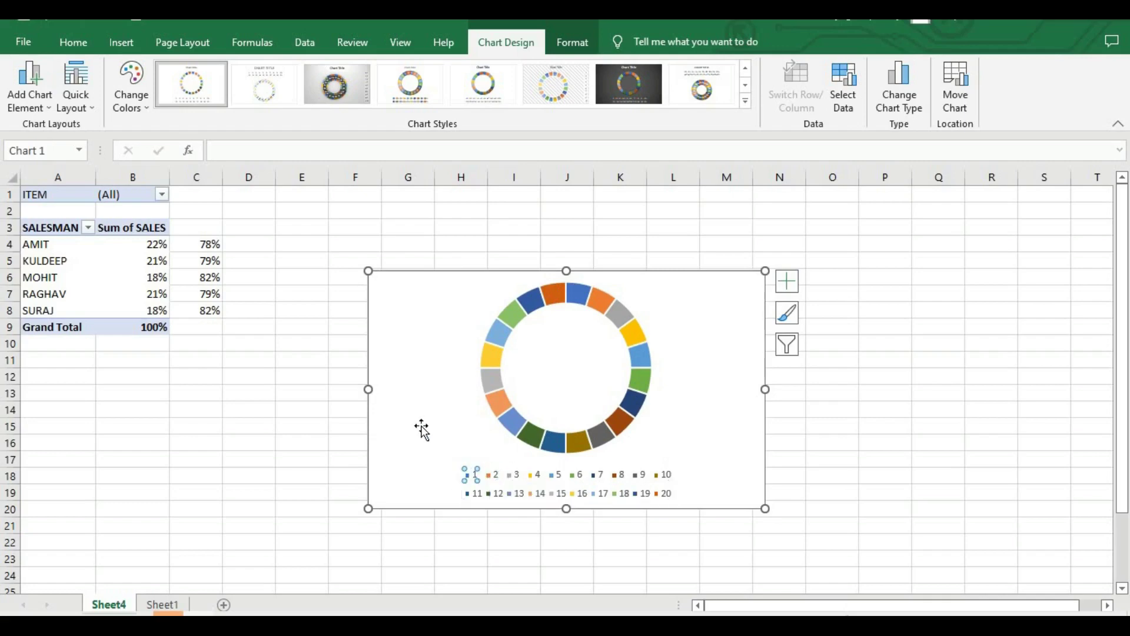
pyautogui.click(468, 484)
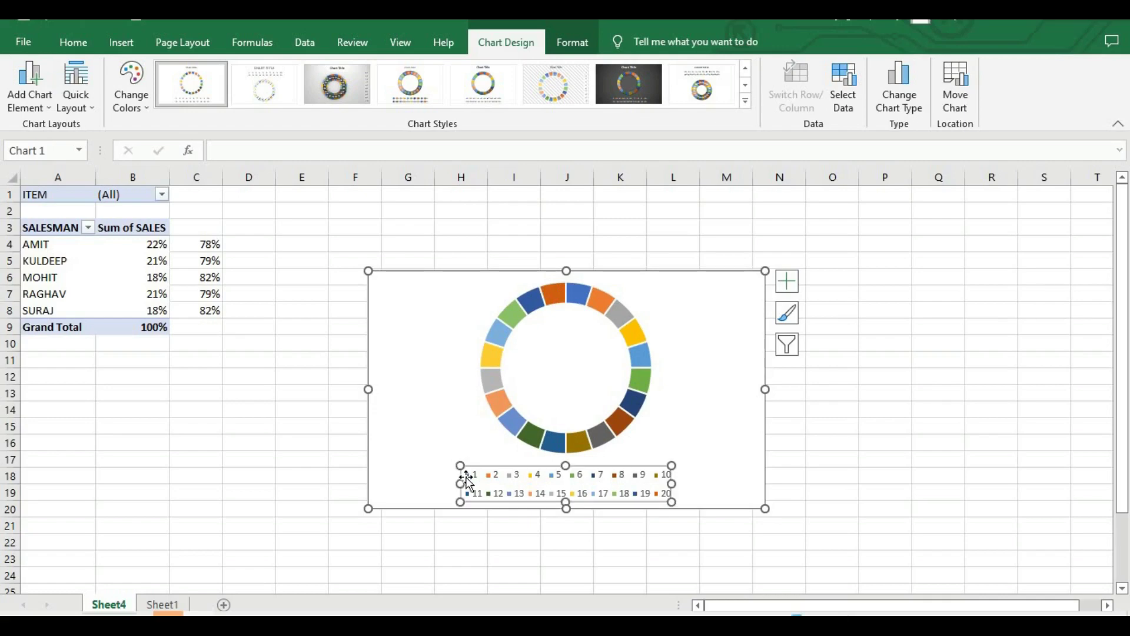
pyautogui.press('Delete')
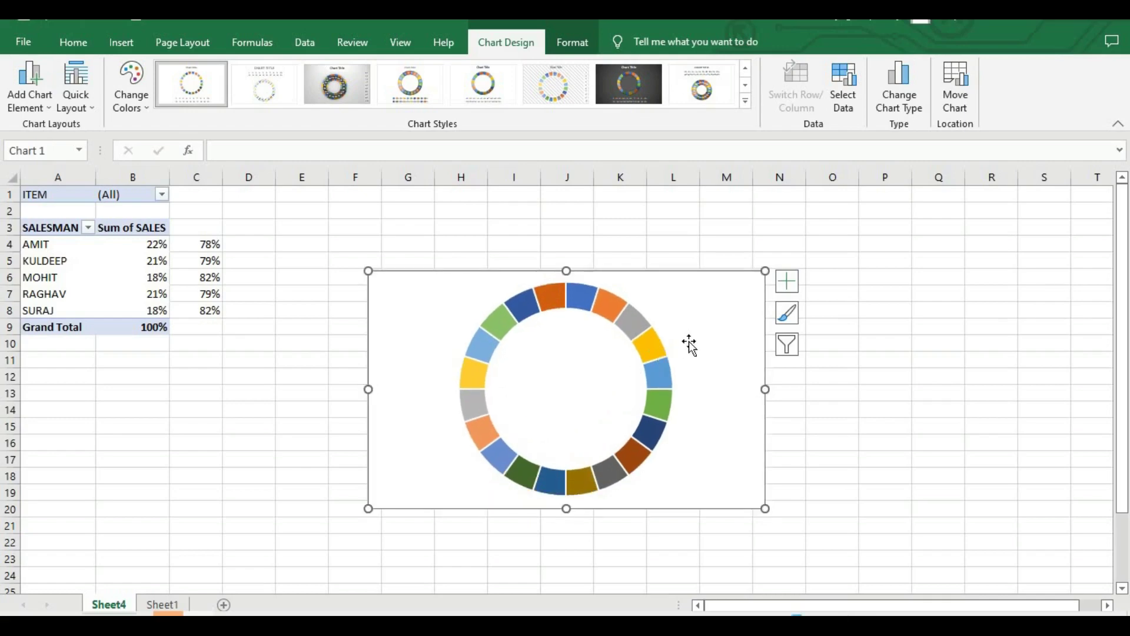
# Set the chart area to No Fill and No Outline
pyautogui.click(571, 46)
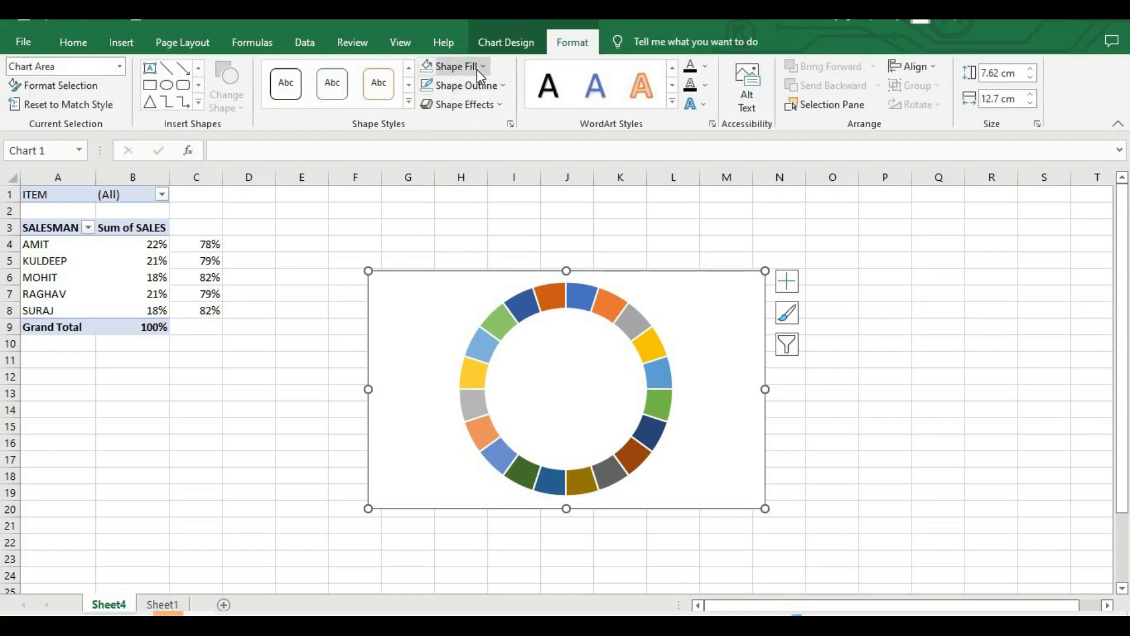
pyautogui.click(481, 70)
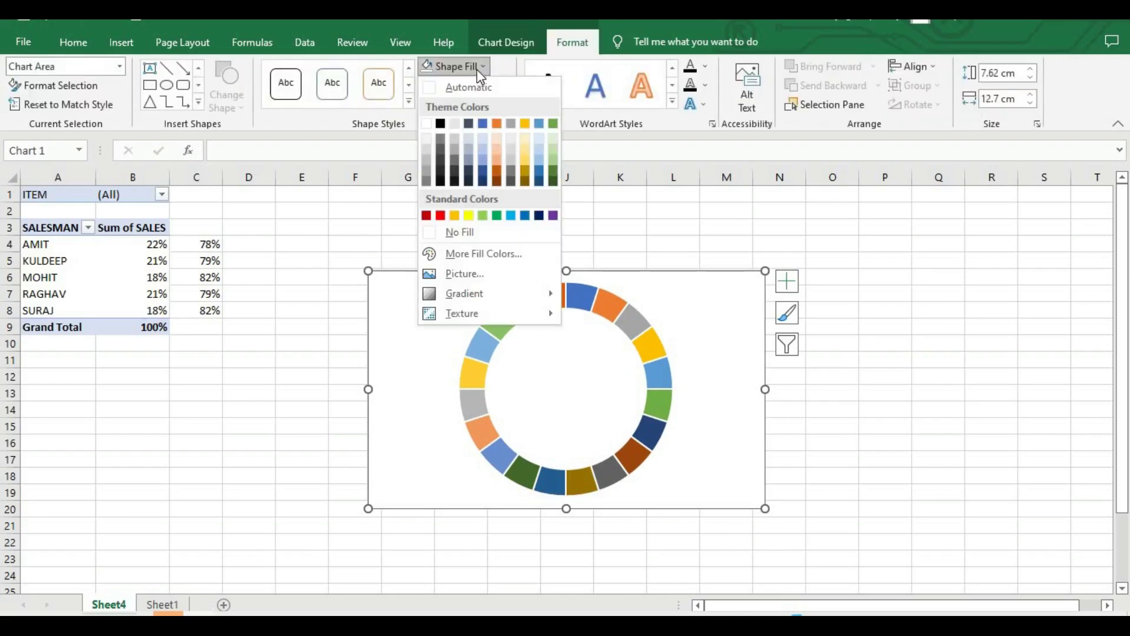
pyautogui.click(459, 233)
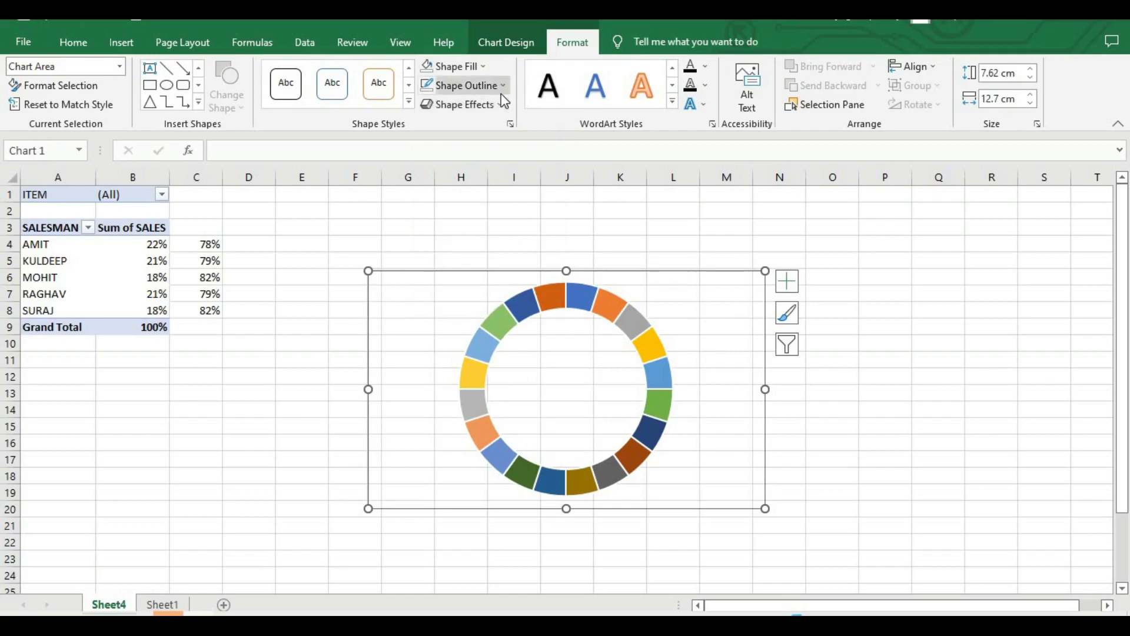
pyautogui.click(503, 86)
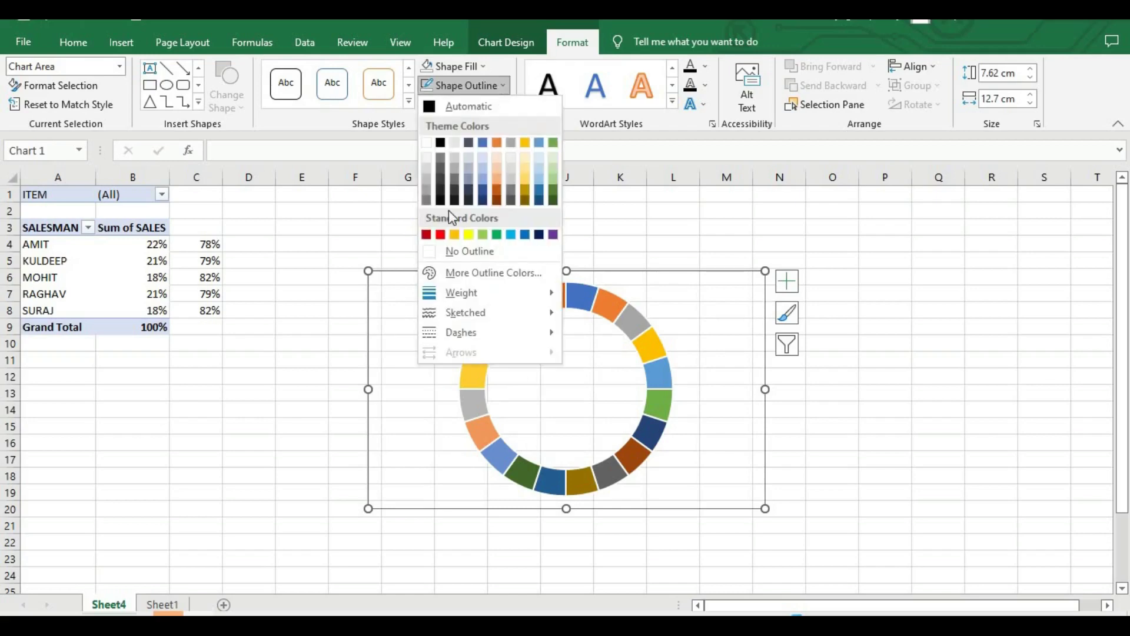
pyautogui.click(440, 254)
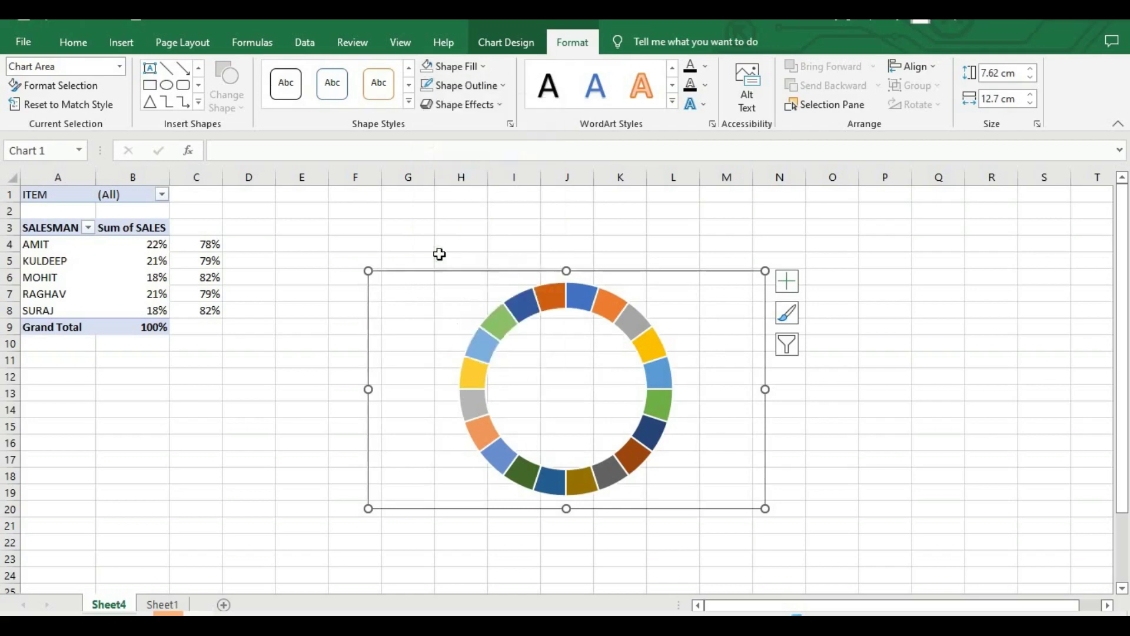
# Format the doughnut data series with a Doughnut Hole Size of 55%
pyautogui.click(614, 315)
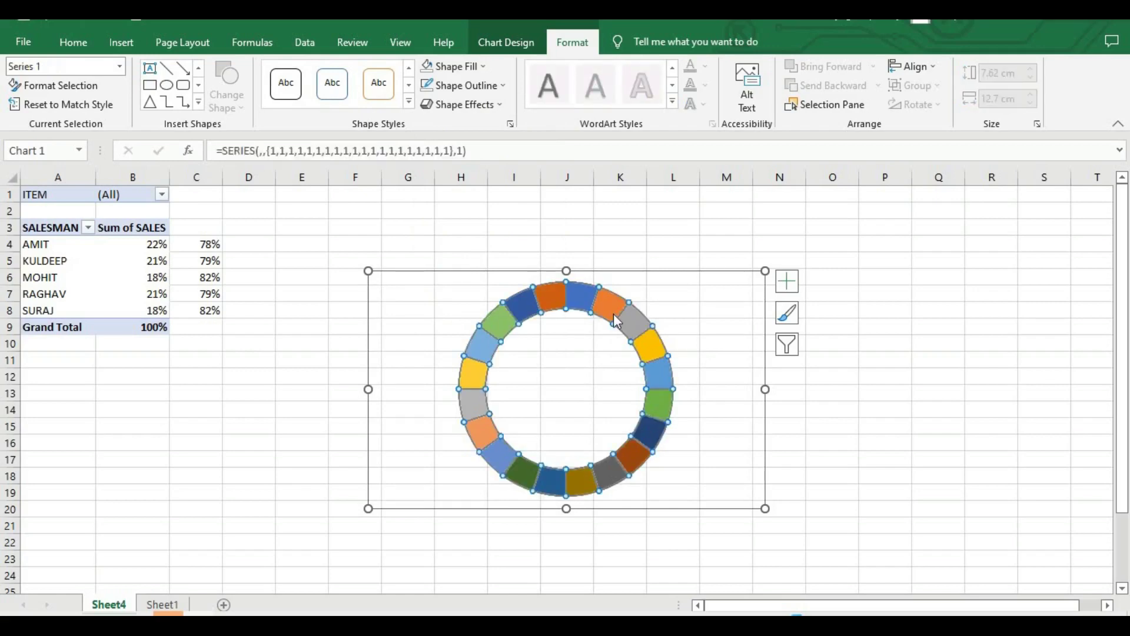
pyautogui.rightClick(614, 316)
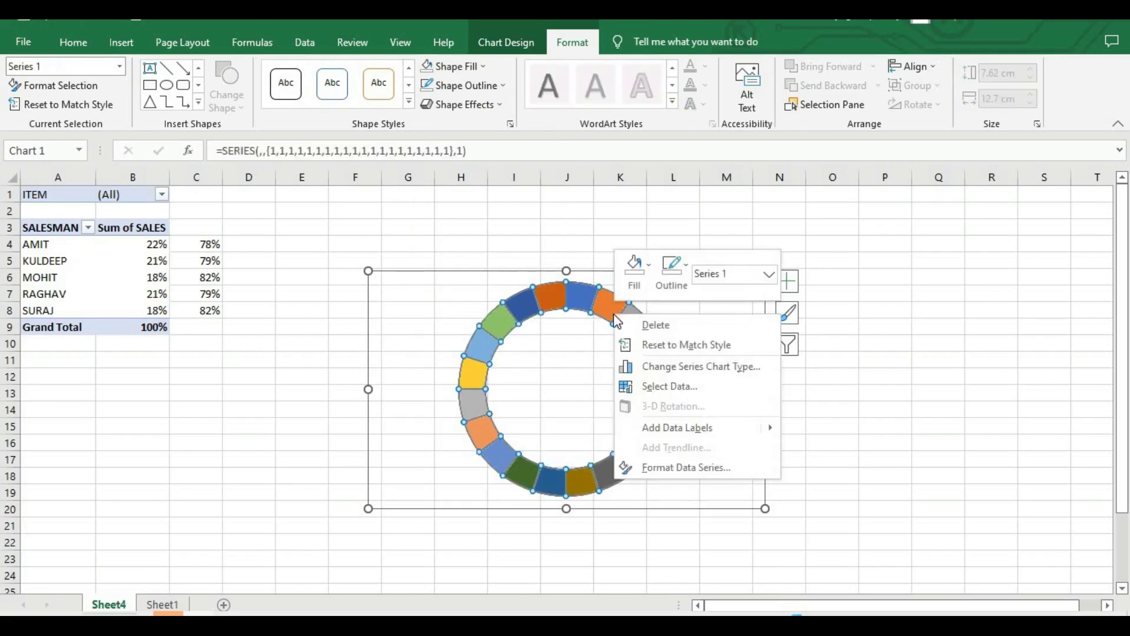
pyautogui.click(657, 469)
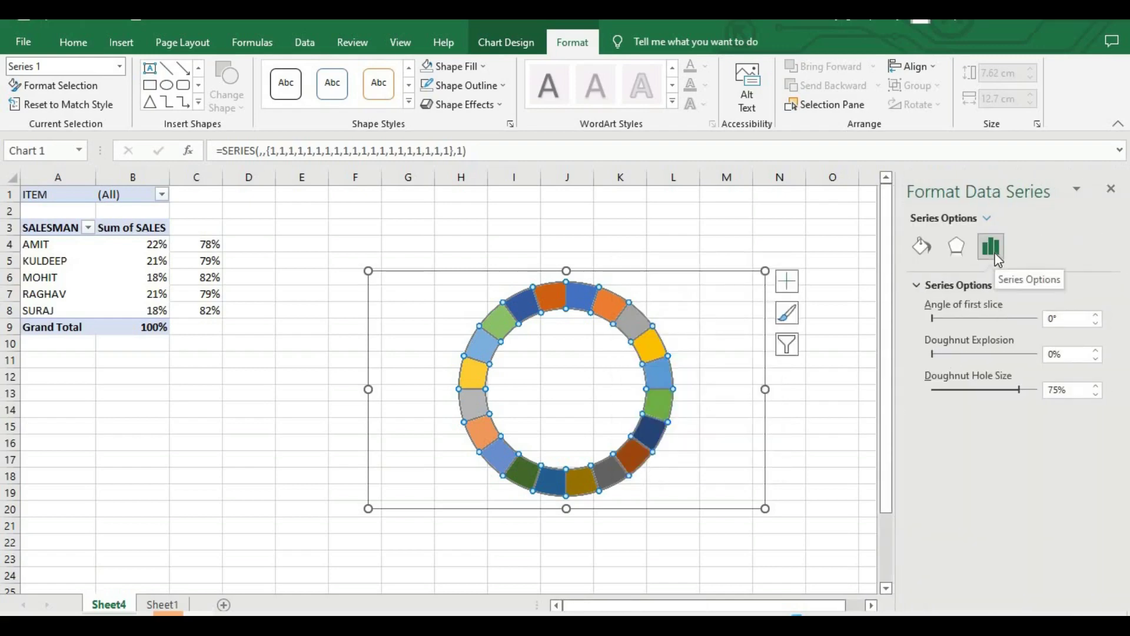
pyautogui.click(999, 390)
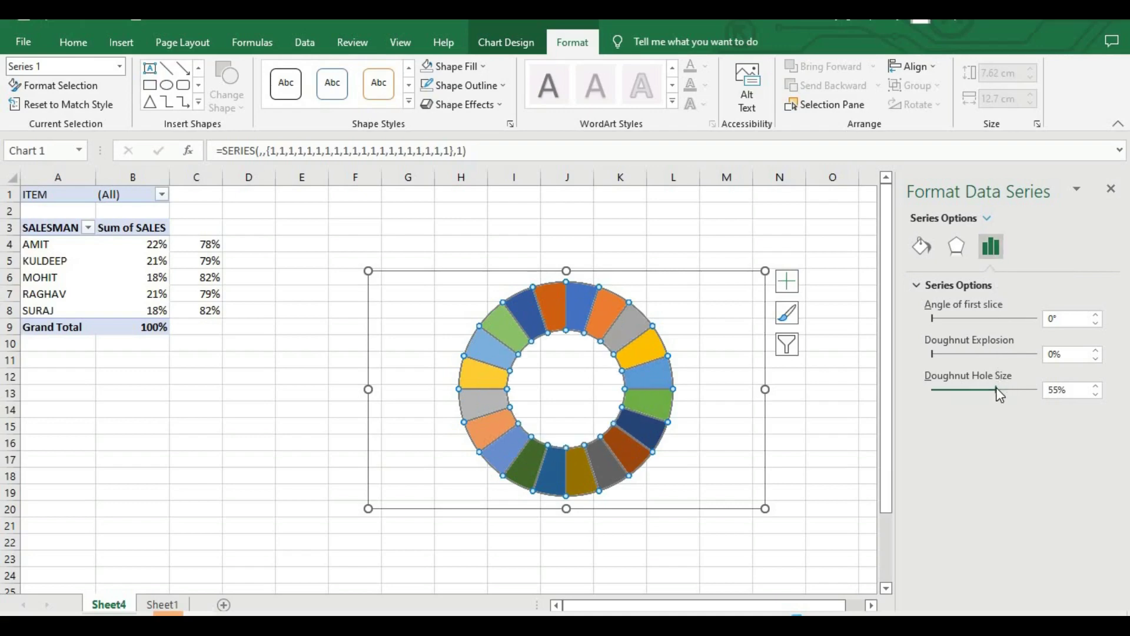
# Give the doughnut series a solid standard Green fill and shrink the chart to about 6.1 cm high by 7.5 cm wide
pyautogui.click(934, 251)
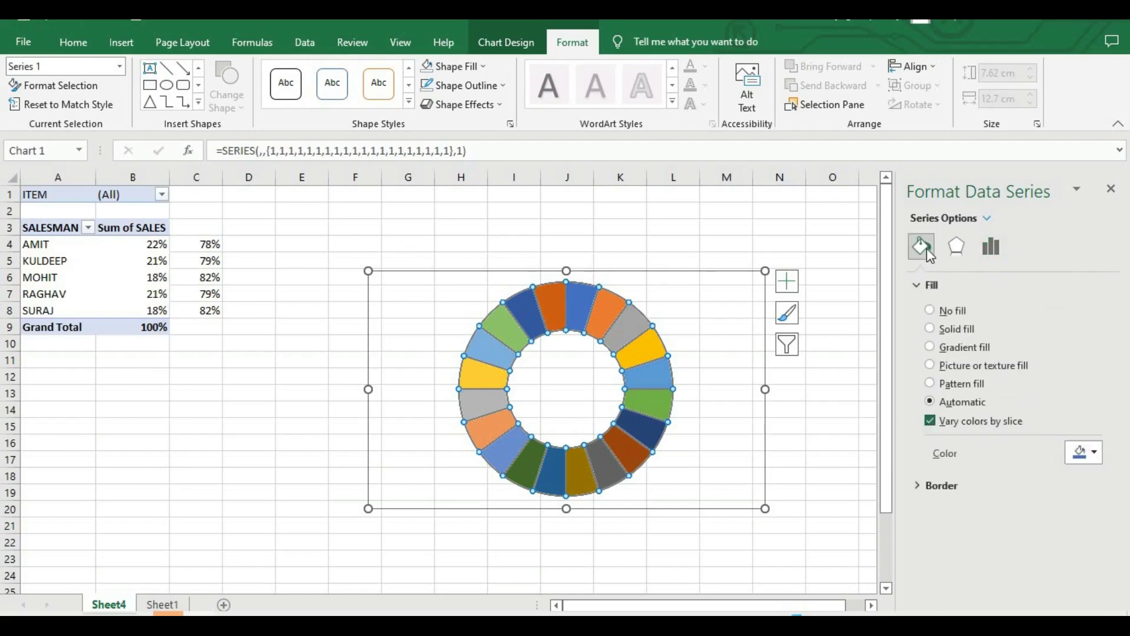
pyautogui.click(1092, 451)
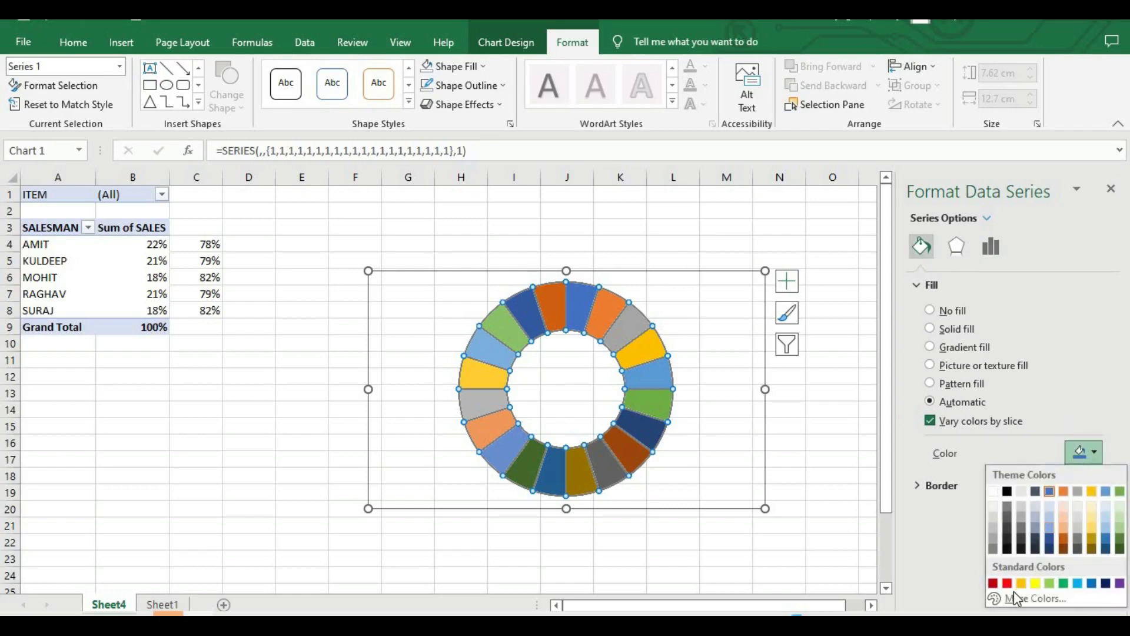
pyautogui.click(1063, 583)
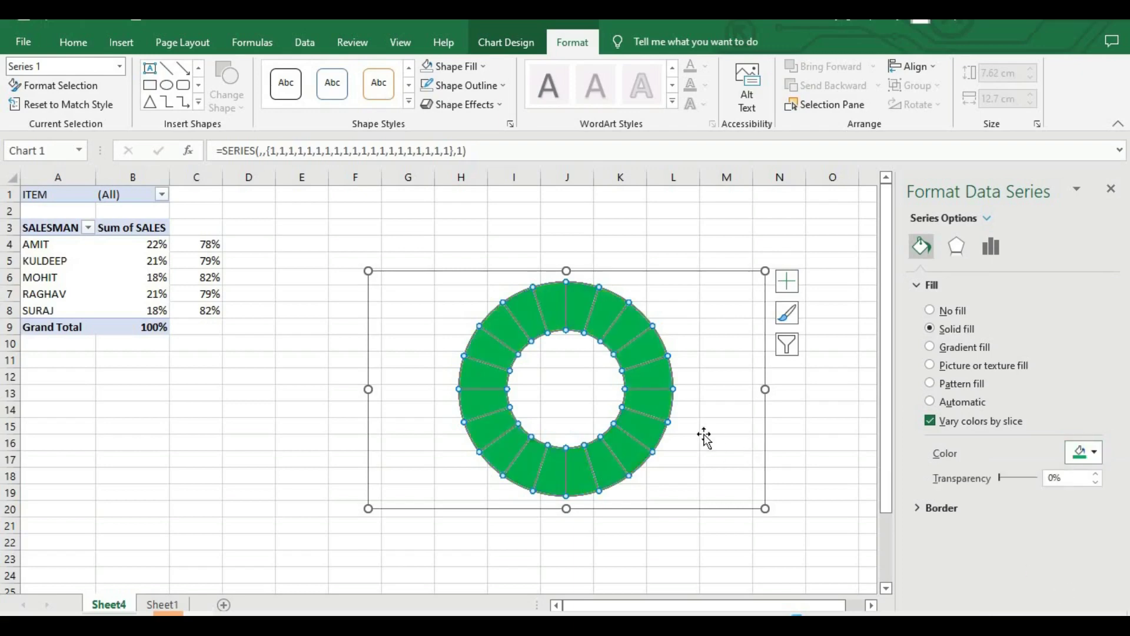
pyautogui.moveTo(765, 507); pyautogui.dragTo(601, 461)
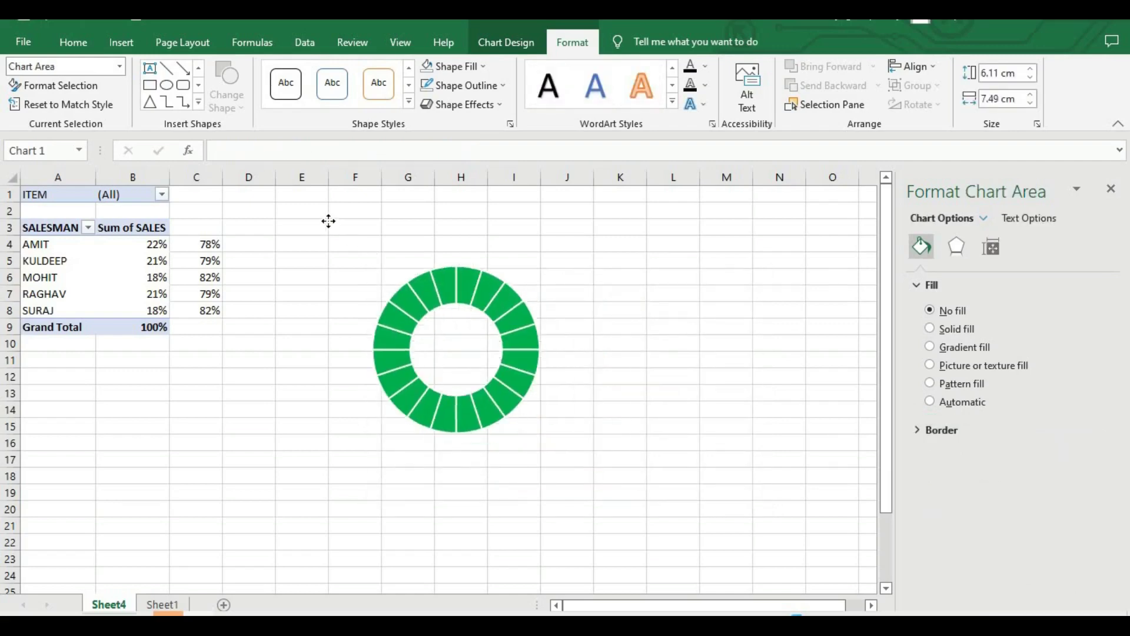
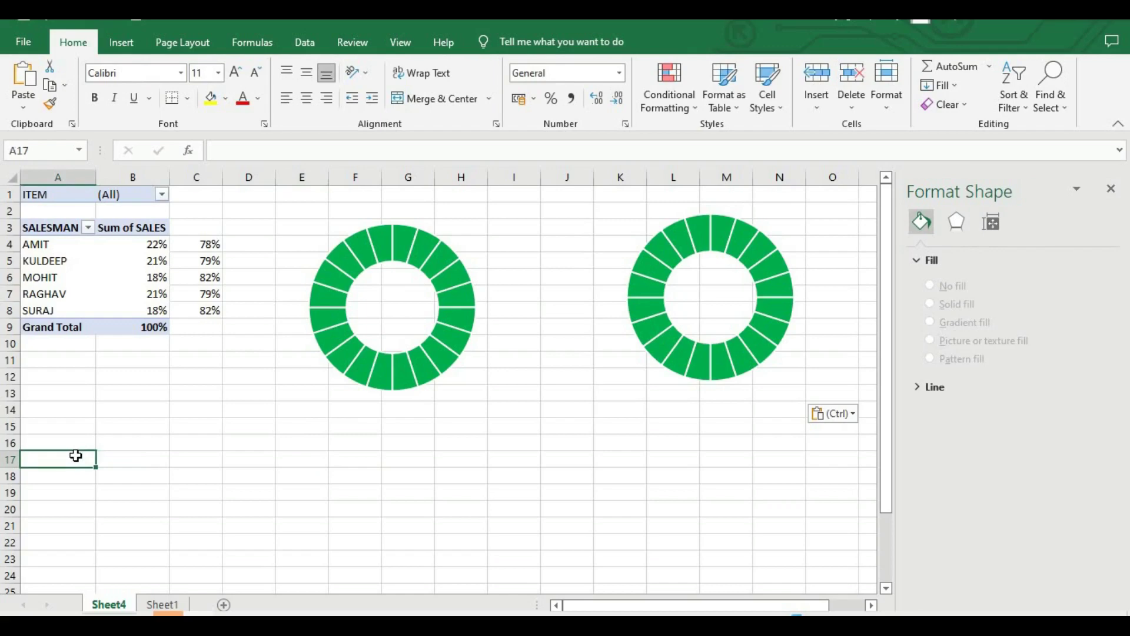
# Paste three more copies of the green doughnut chart at cells A17, F17 and L17, using the destination theme
pyautogui.rightClick(76, 457)
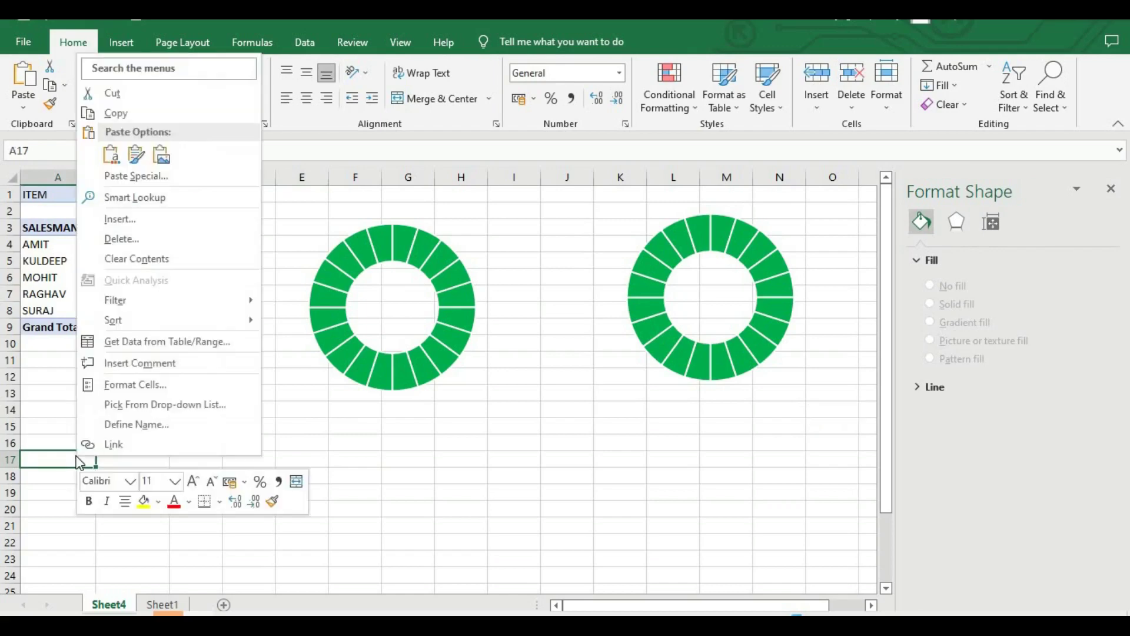
pyautogui.click(112, 156)
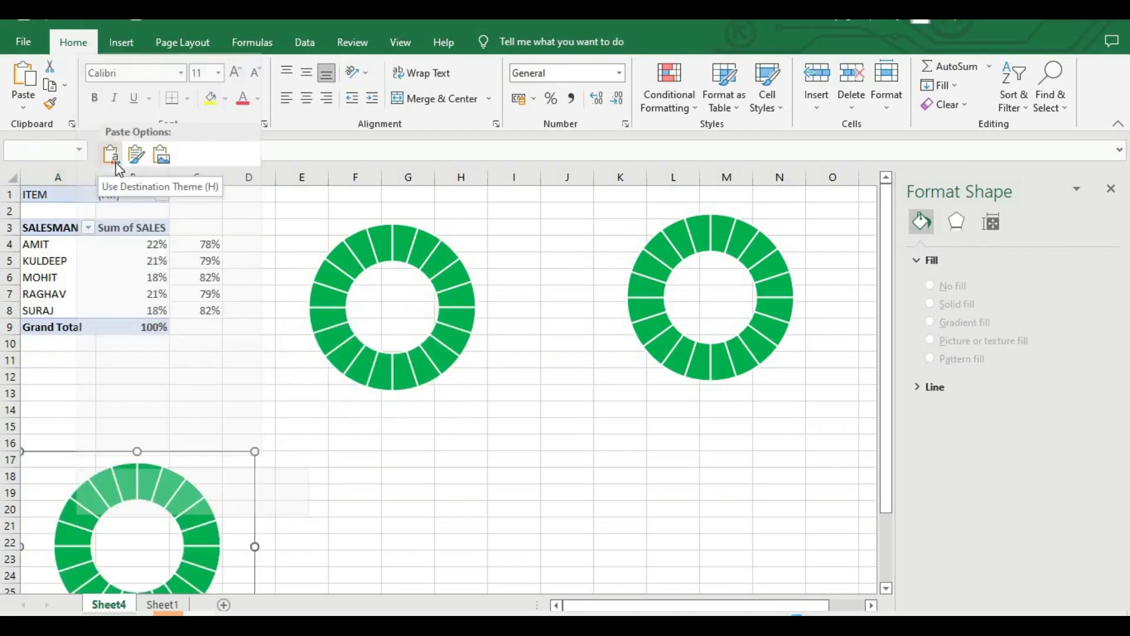
pyautogui.click(365, 453)
pyautogui.rightClick(366, 454)
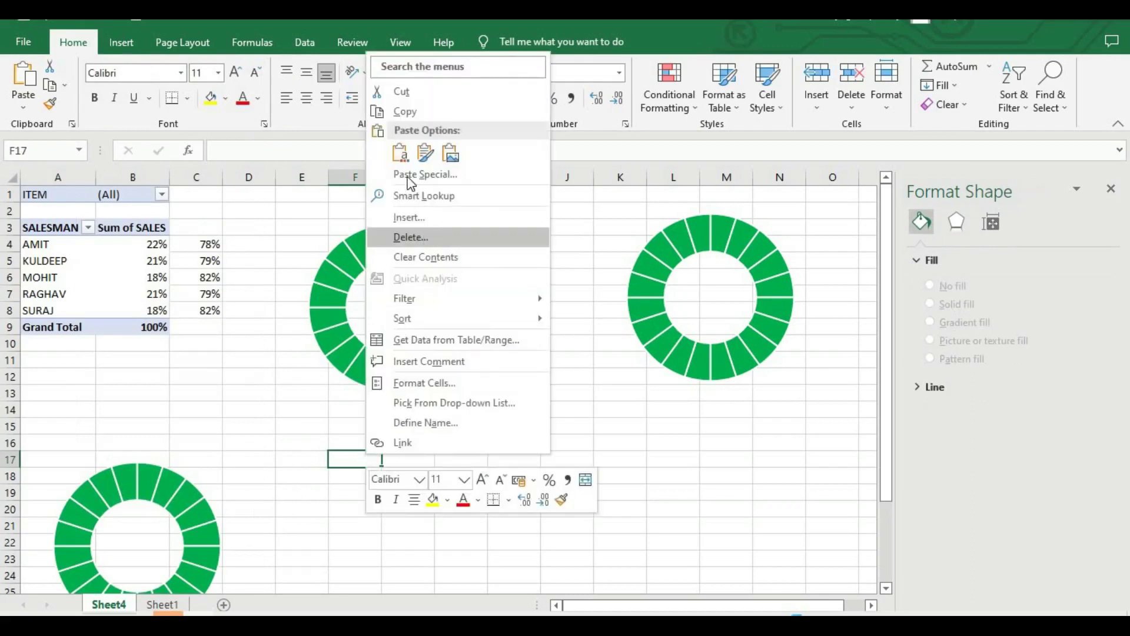
pyautogui.click(400, 152)
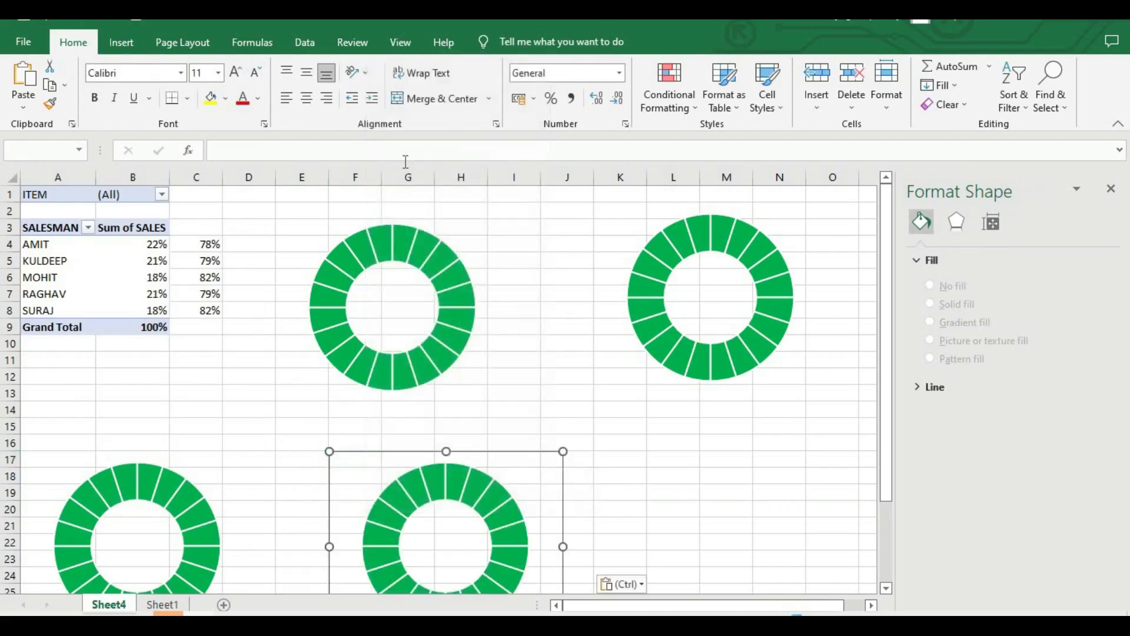
pyautogui.click(673, 457)
pyautogui.rightClick(674, 458)
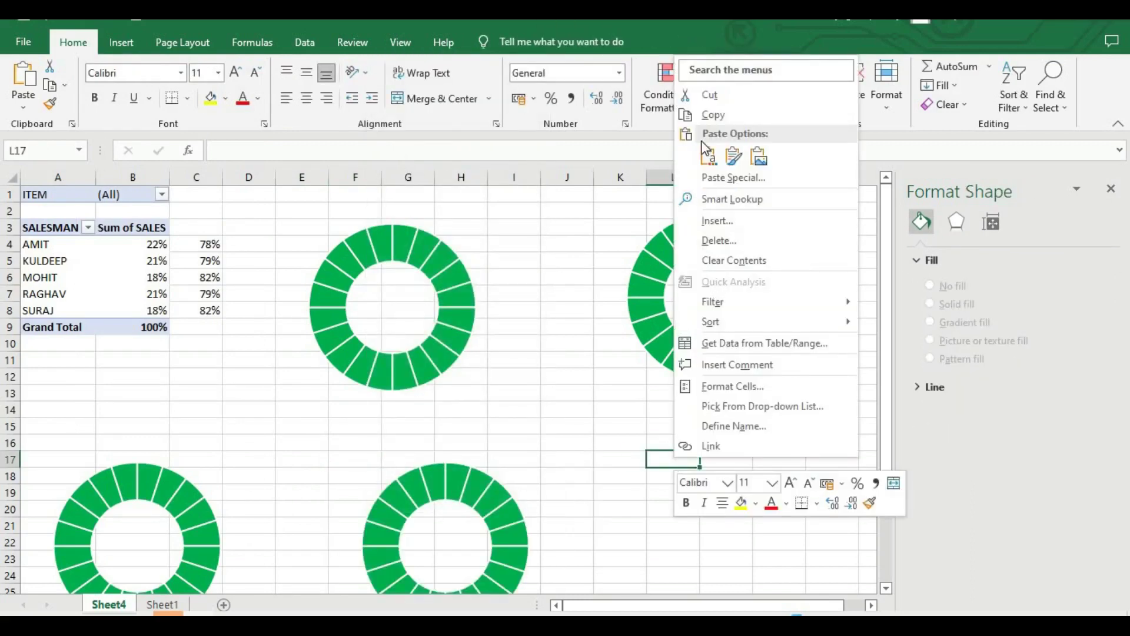
pyautogui.click(707, 155)
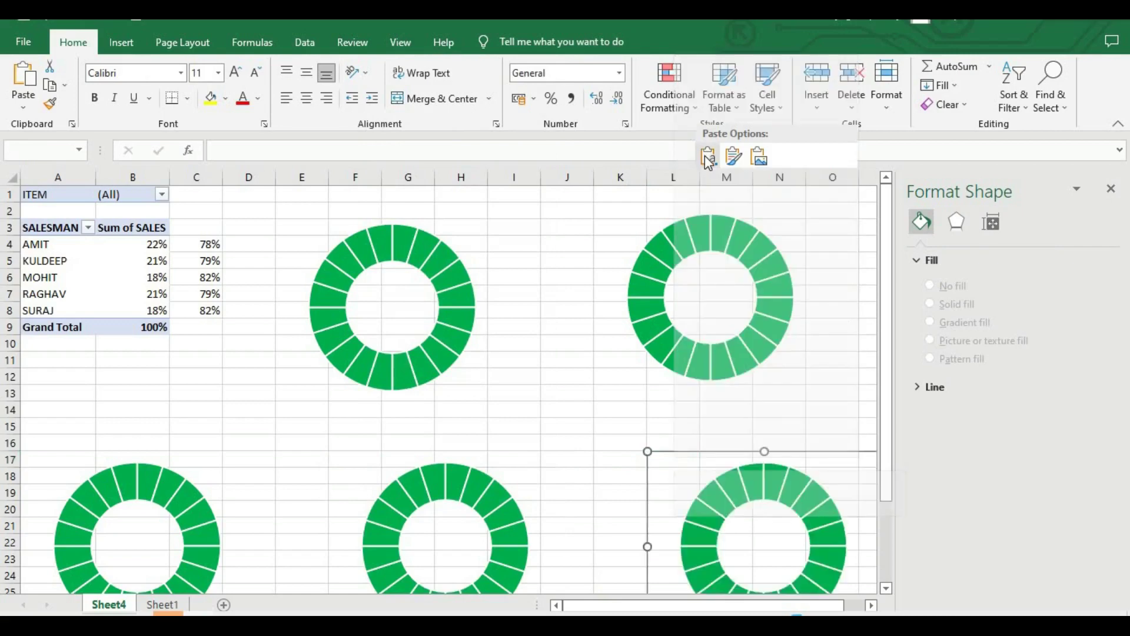
# Recolour the doughnut series of the chart over columns K to N in the upper row with a solid dark orange fill
pyautogui.click(554, 304)
pyautogui.click(362, 250)
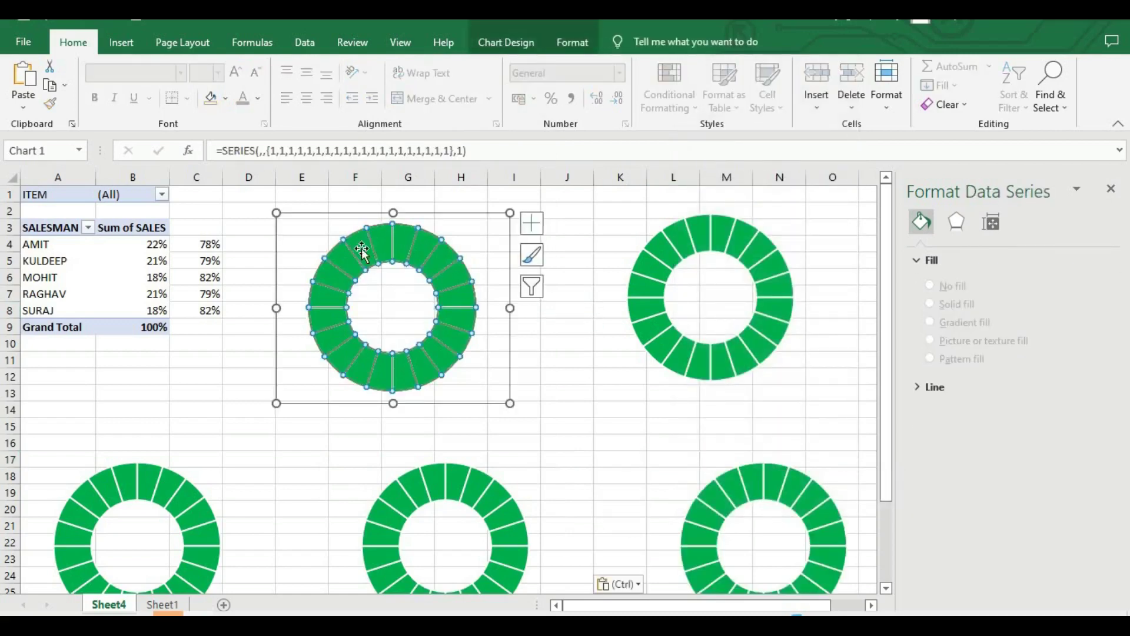
pyautogui.click(660, 252)
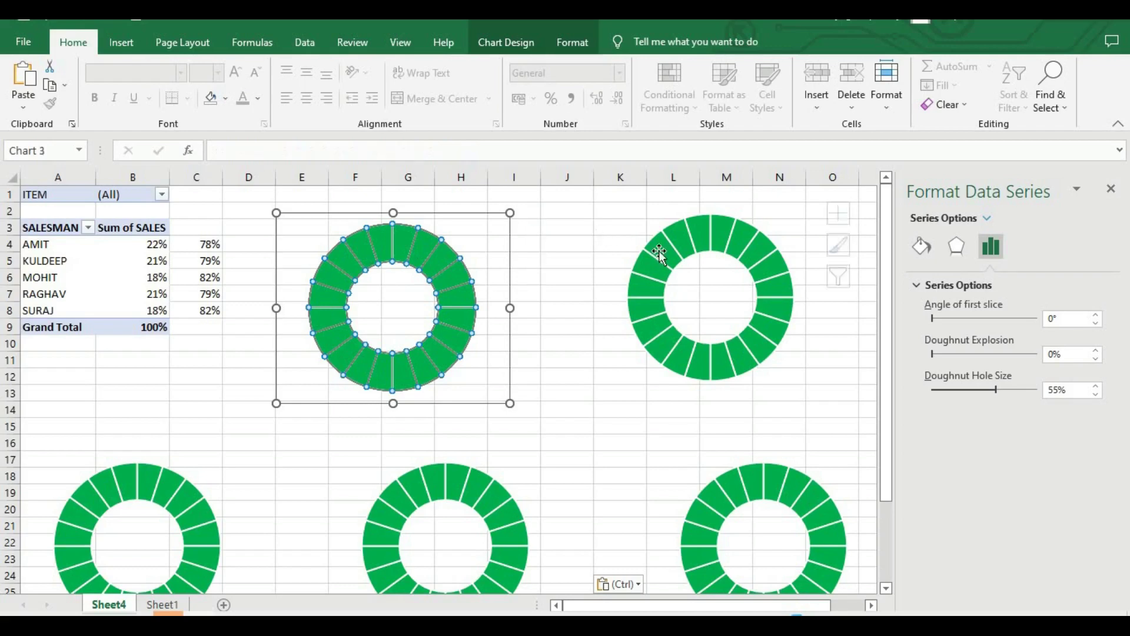
pyautogui.click(921, 246)
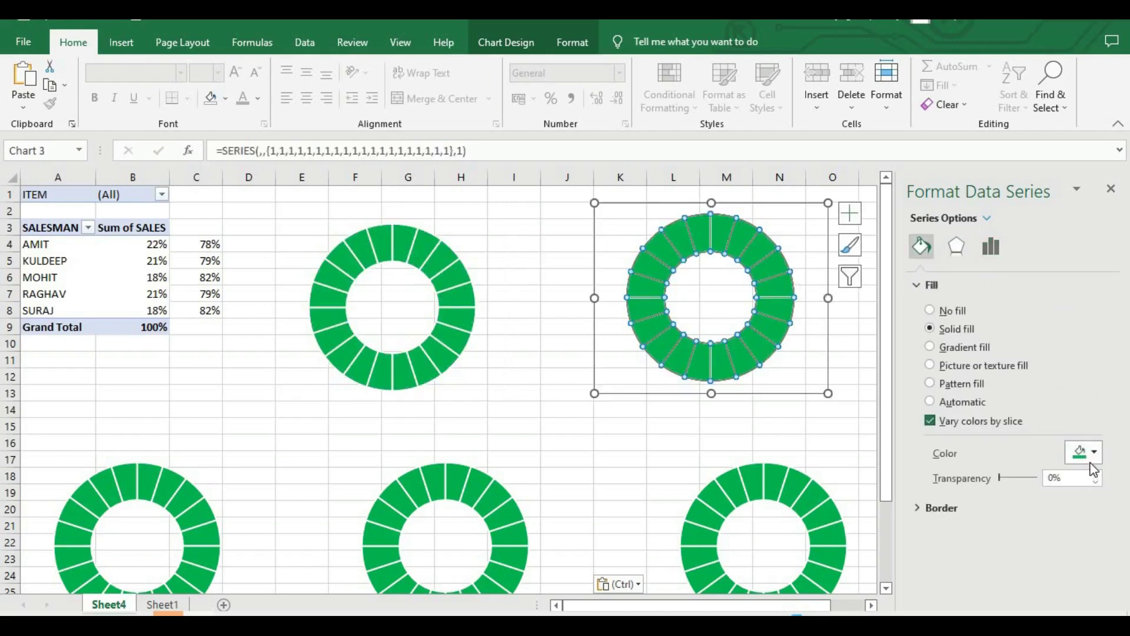
pyautogui.click(1092, 461)
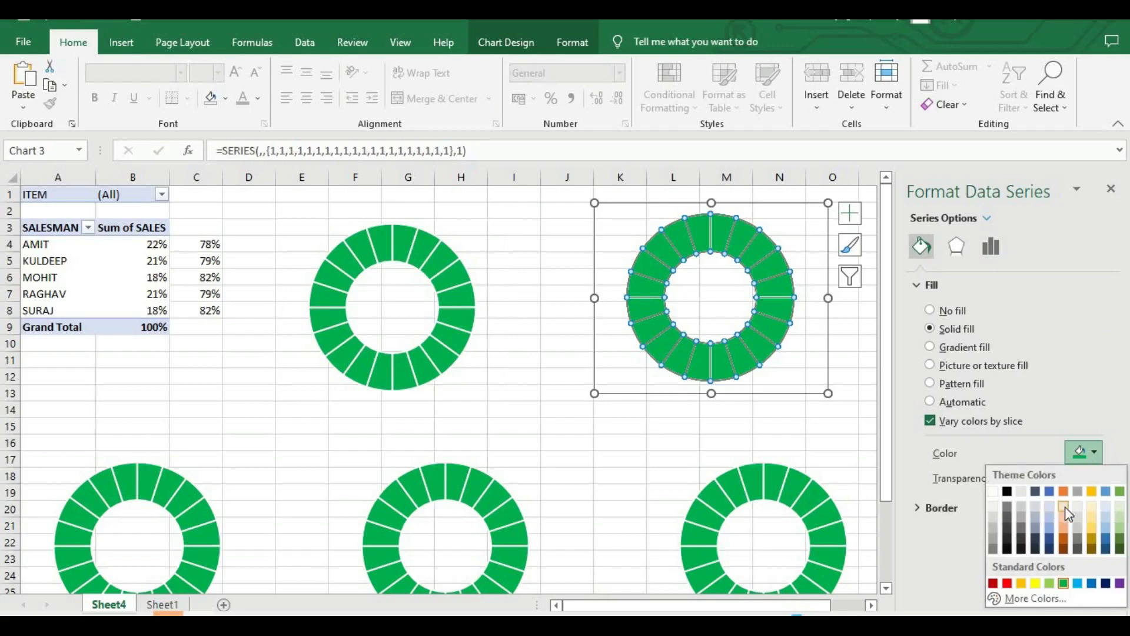
pyautogui.click(1063, 547)
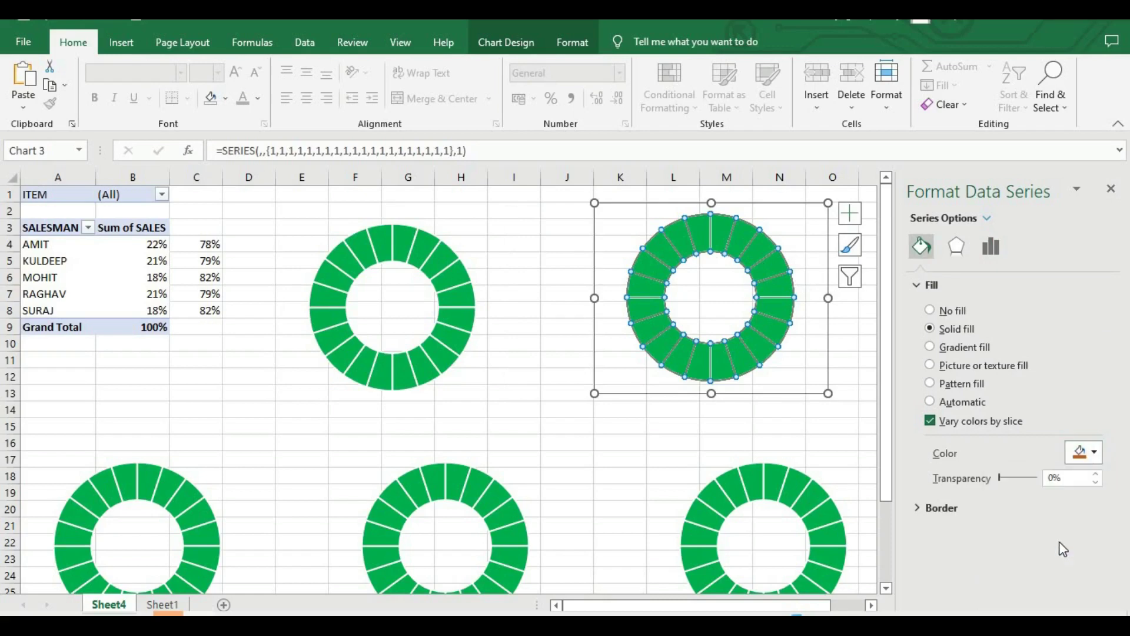
# Recolour the doughnut series of the chart at L17 with a solid standard Light Blue fill
pyautogui.click(821, 504)
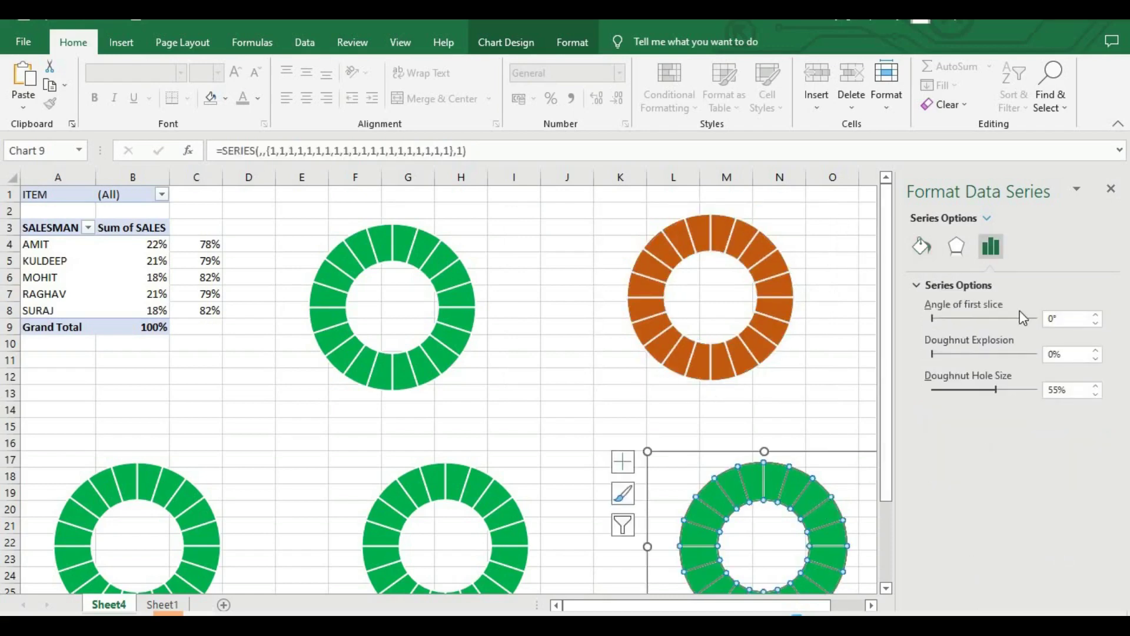
pyautogui.click(918, 245)
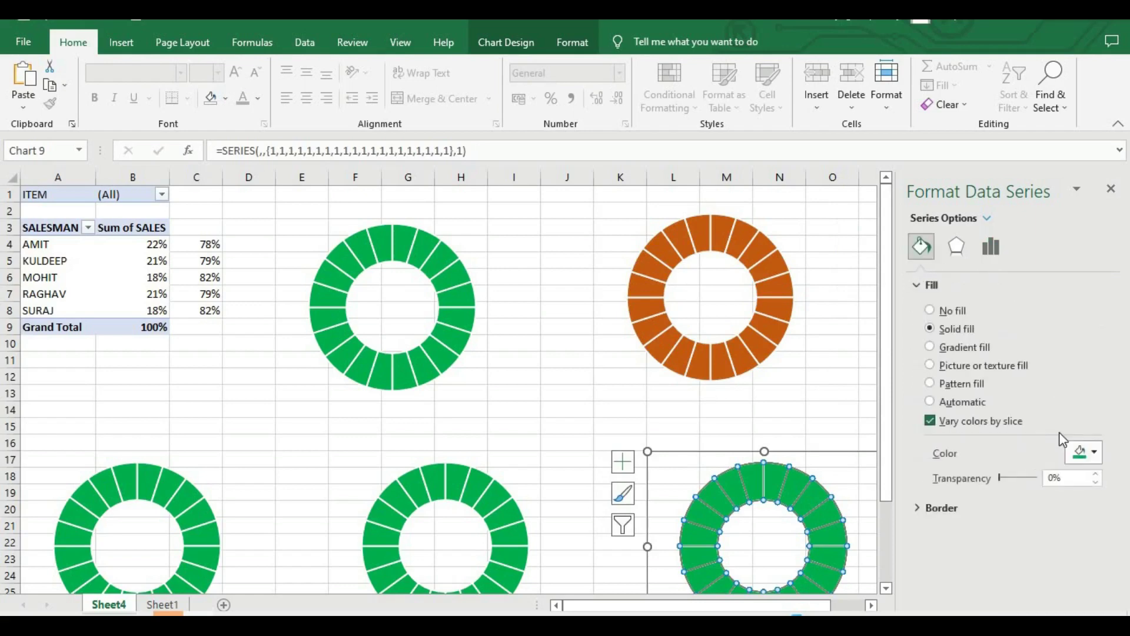
pyautogui.click(1092, 453)
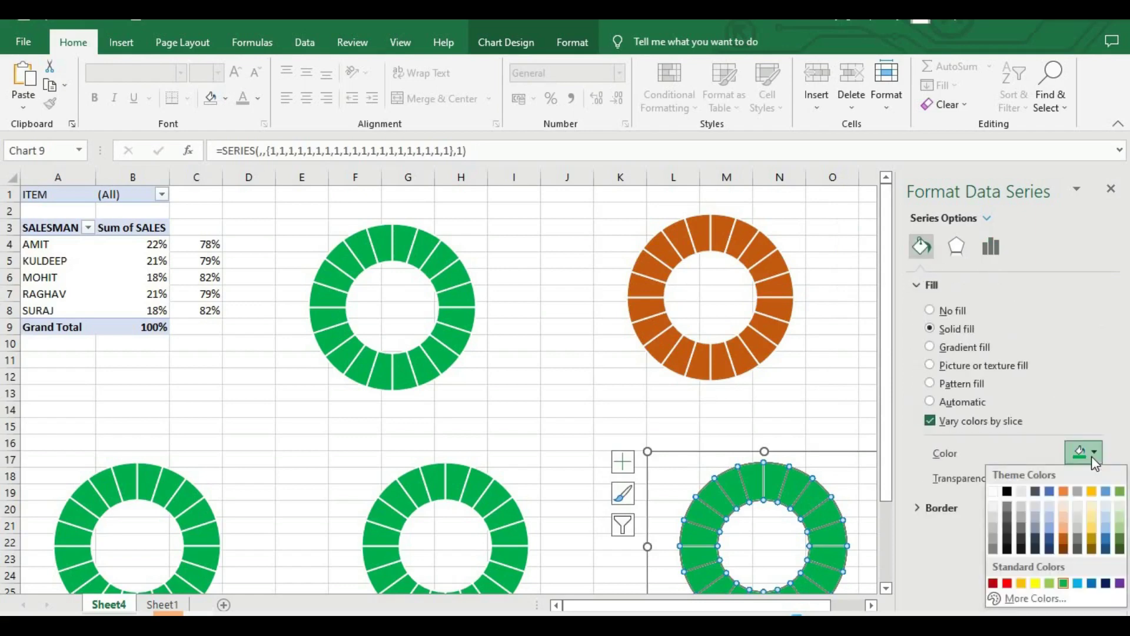
pyautogui.click(1078, 583)
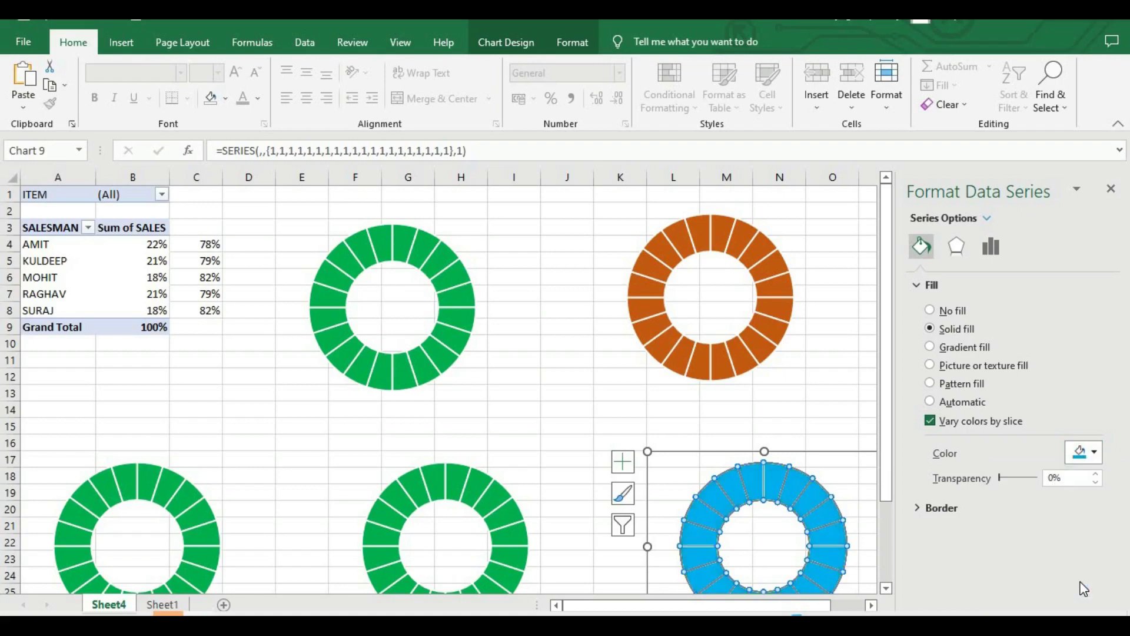
# Recolour the doughnut series of the chart at F17 with the solid golden standard Orange fill
pyautogui.click(400, 466)
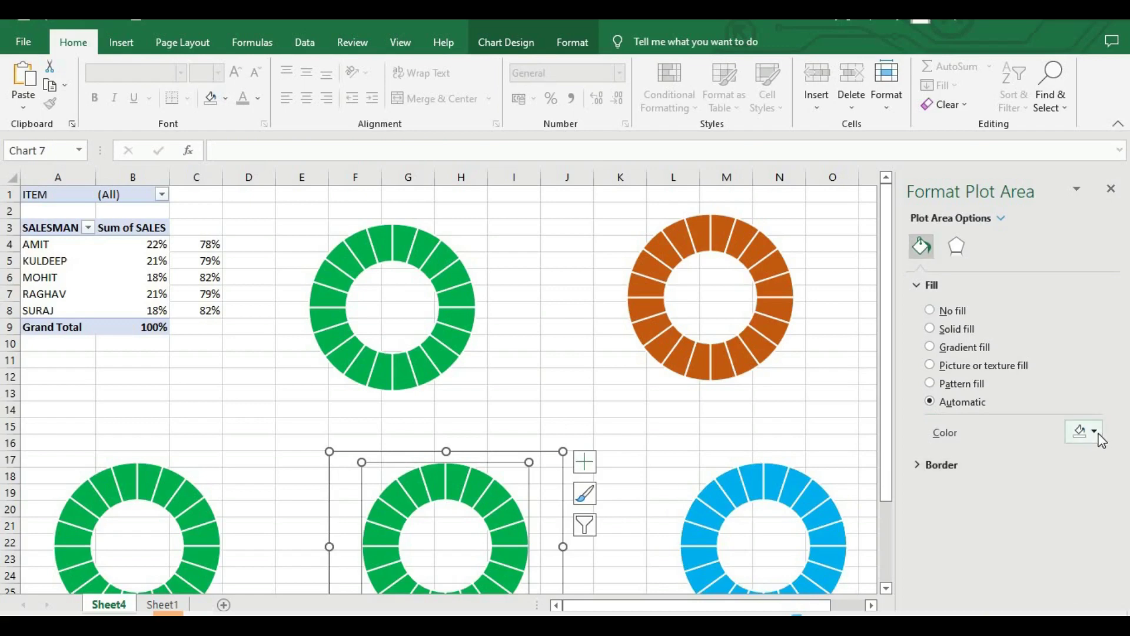
pyautogui.click(535, 474)
pyautogui.click(447, 479)
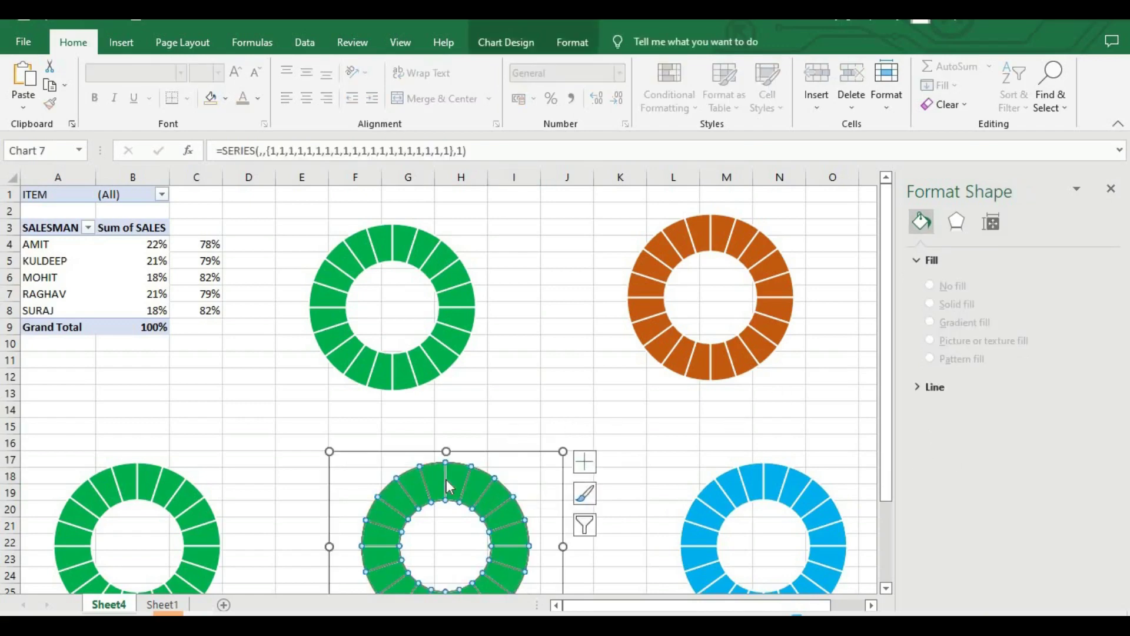
pyautogui.click(930, 248)
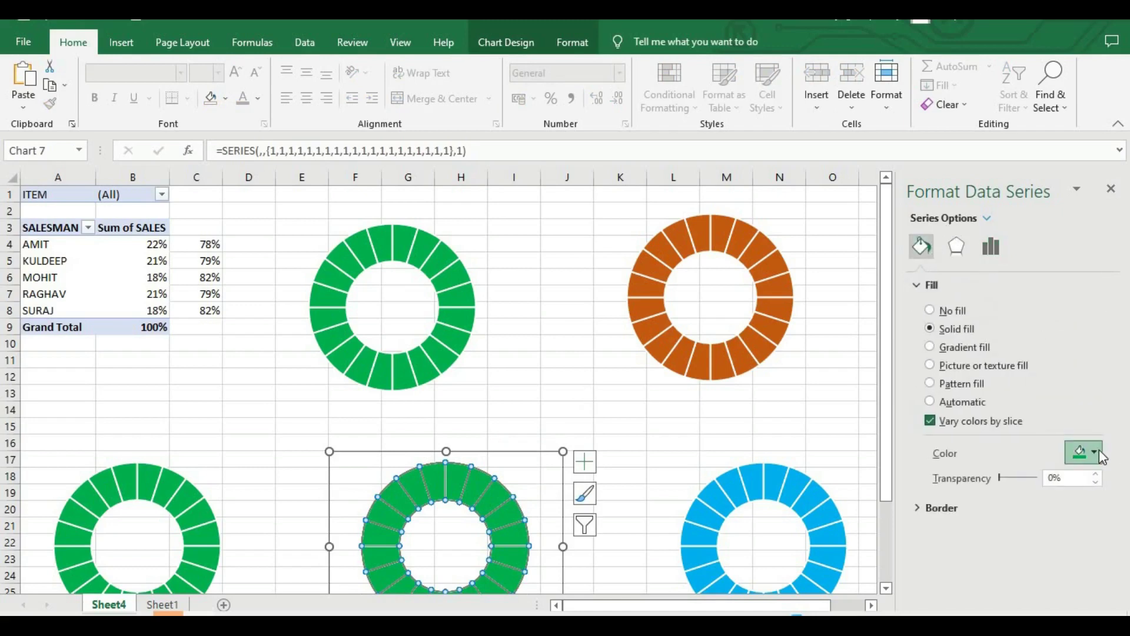
pyautogui.click(1100, 449)
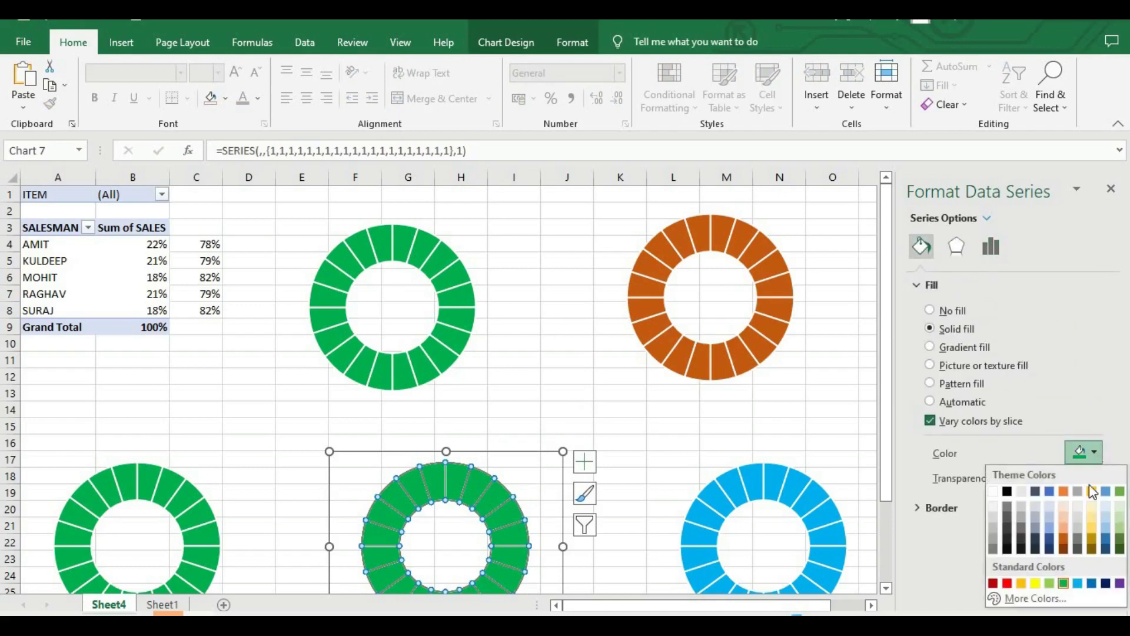
pyautogui.click(1022, 584)
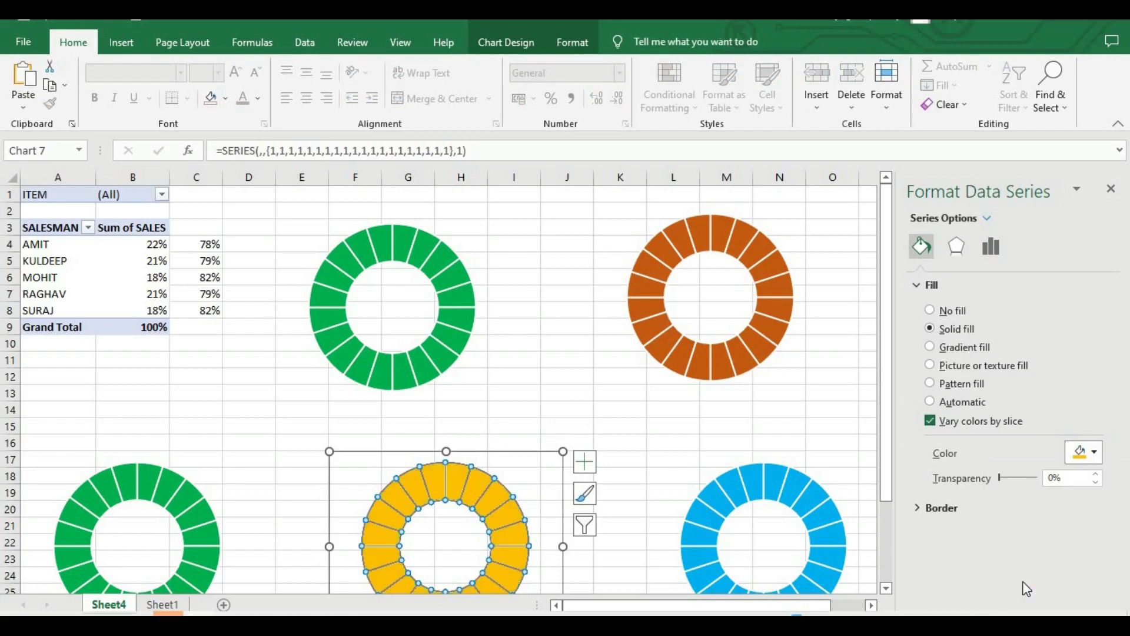
# Recolour the doughnut series of the chart at A17 with a solid standard Purple fill and deselect the chart
pyautogui.click(173, 484)
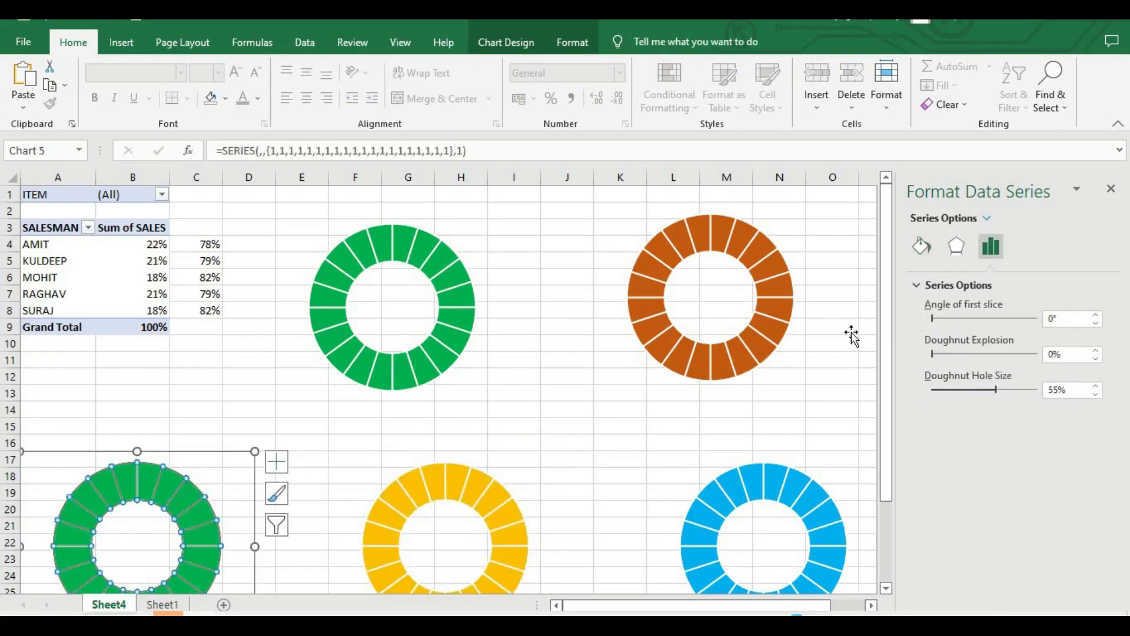
pyautogui.click(922, 245)
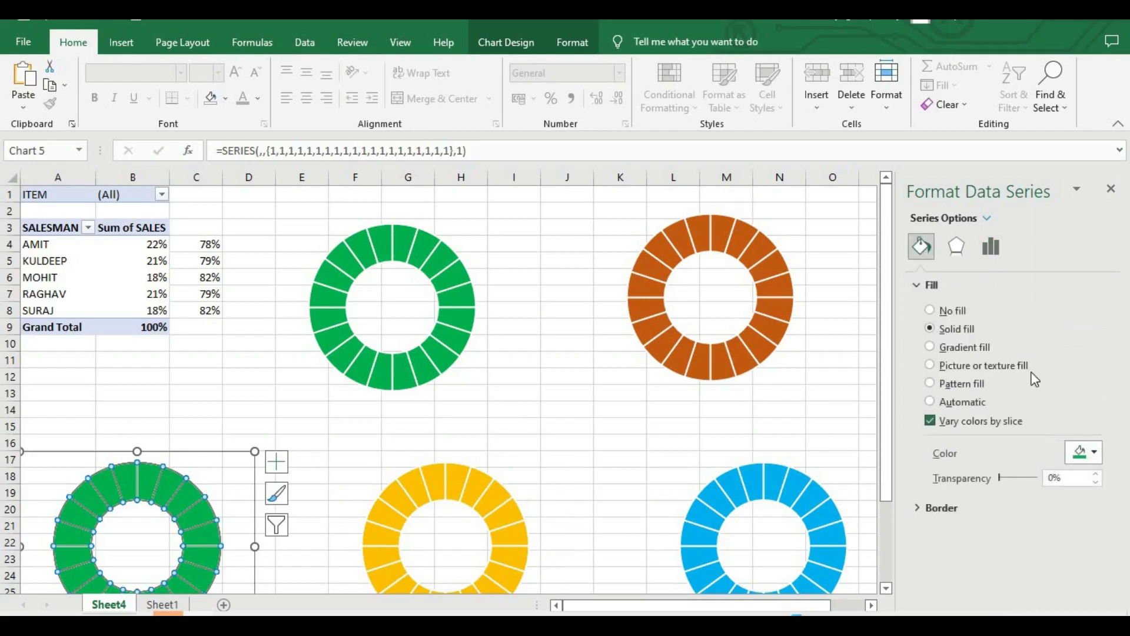
pyautogui.click(1092, 453)
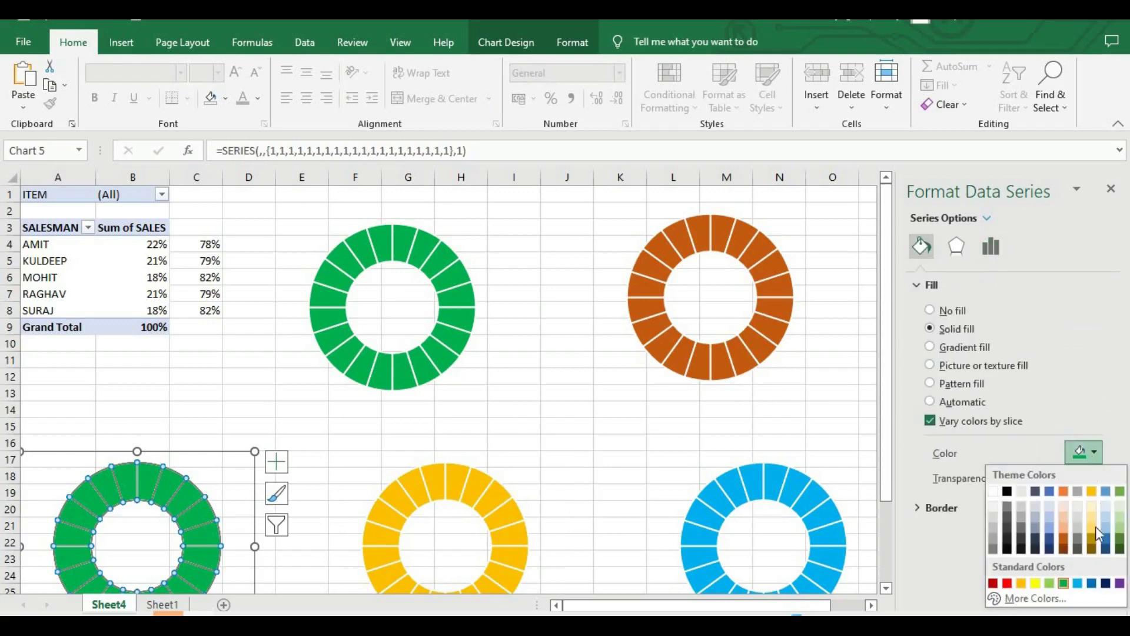
pyautogui.click(1121, 583)
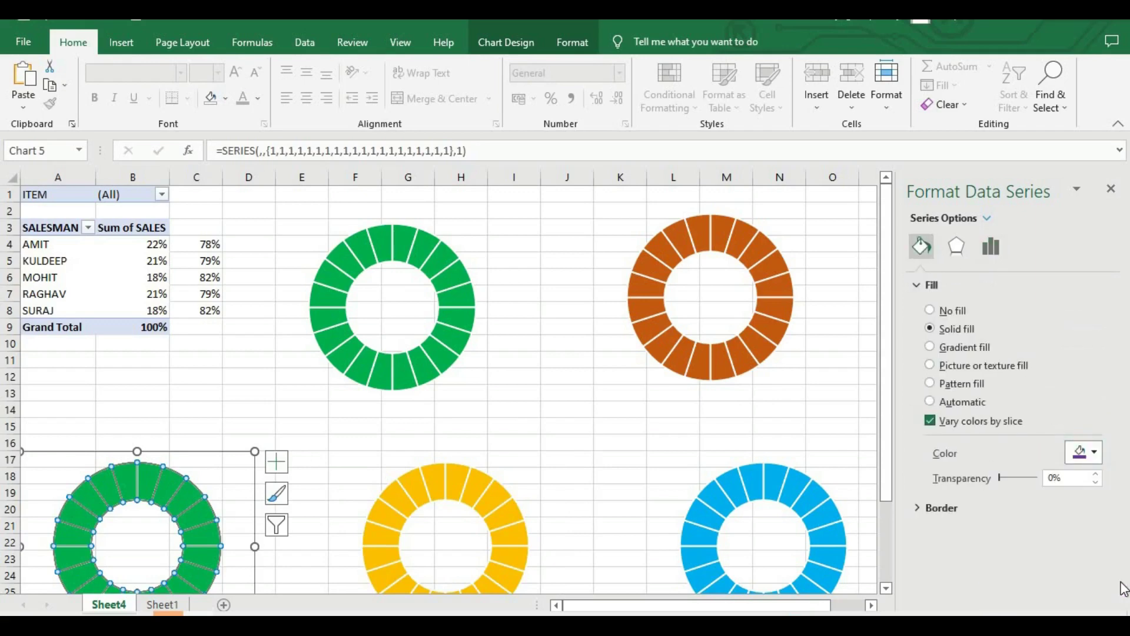
pyautogui.click(606, 421)
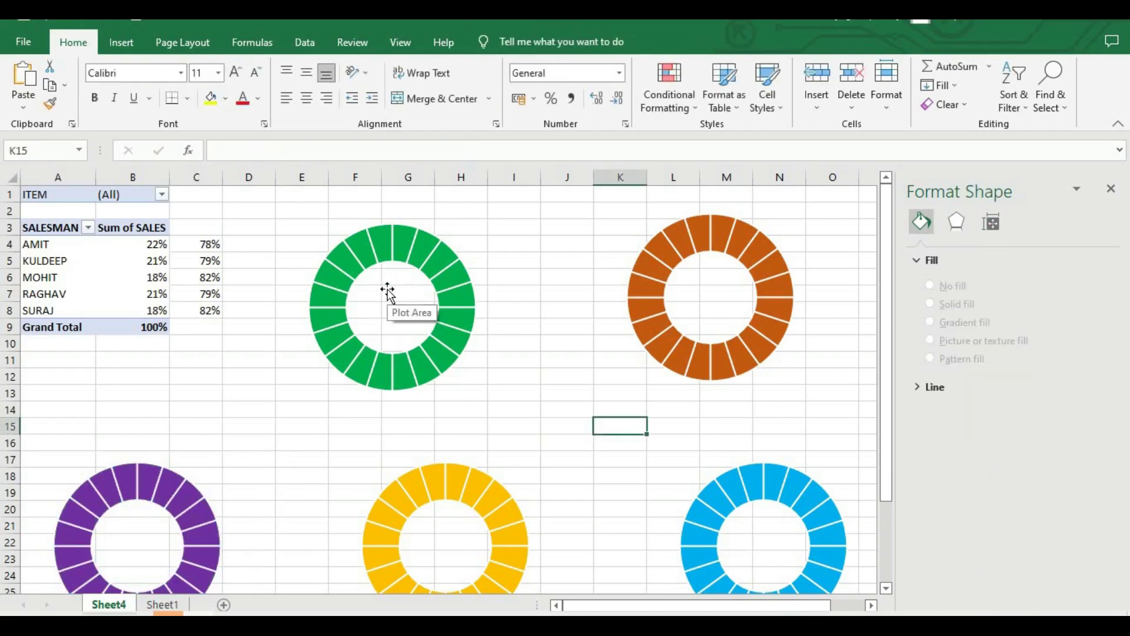
# Label the green doughnut chart by entering the formula =A4 in cell F1, linking to the first salesman's name
pyautogui.click(374, 195)
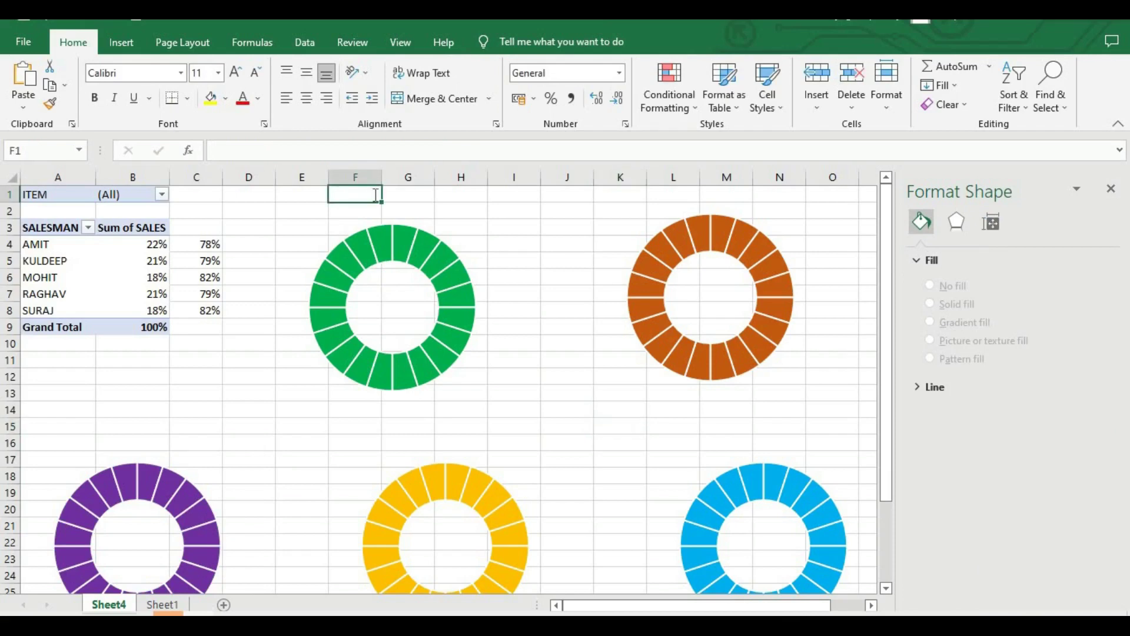
pyautogui.write('=')
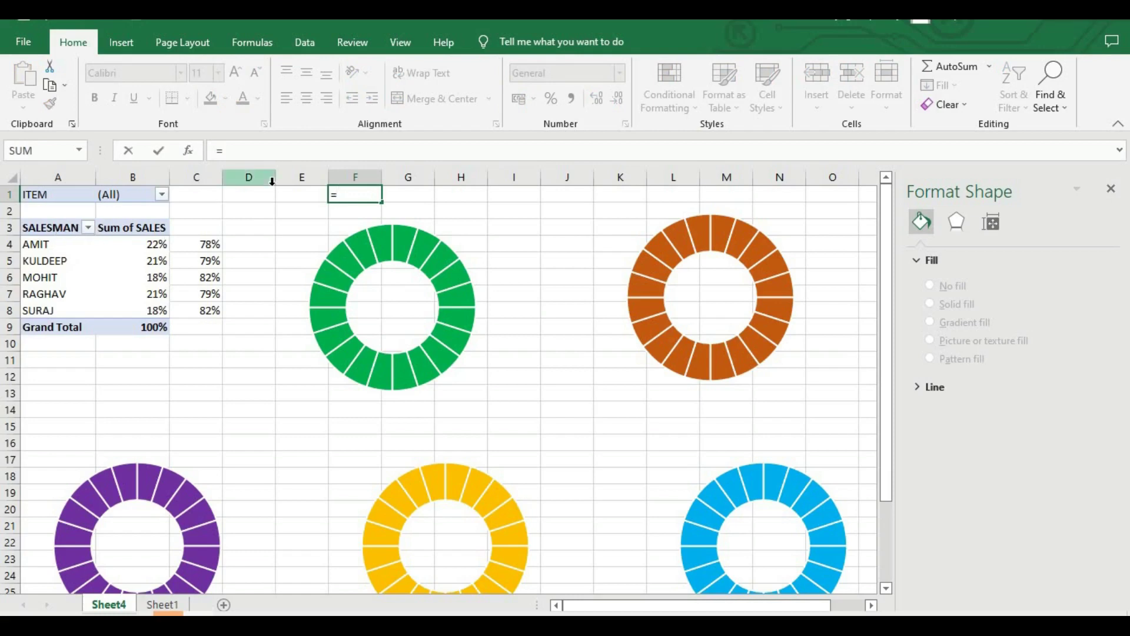
pyautogui.write('a4')
pyautogui.press('Return')
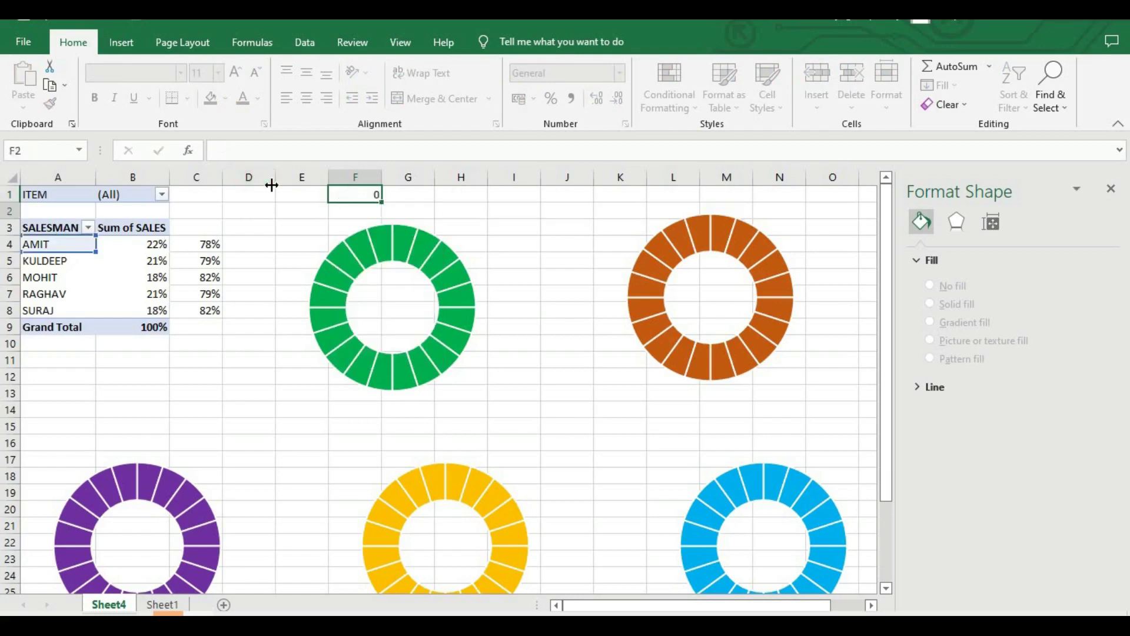
# Label the brown-orange and purple doughnut charts by entering =A5 in cell M1 and =A6 in cell A16
pyautogui.click(718, 194)
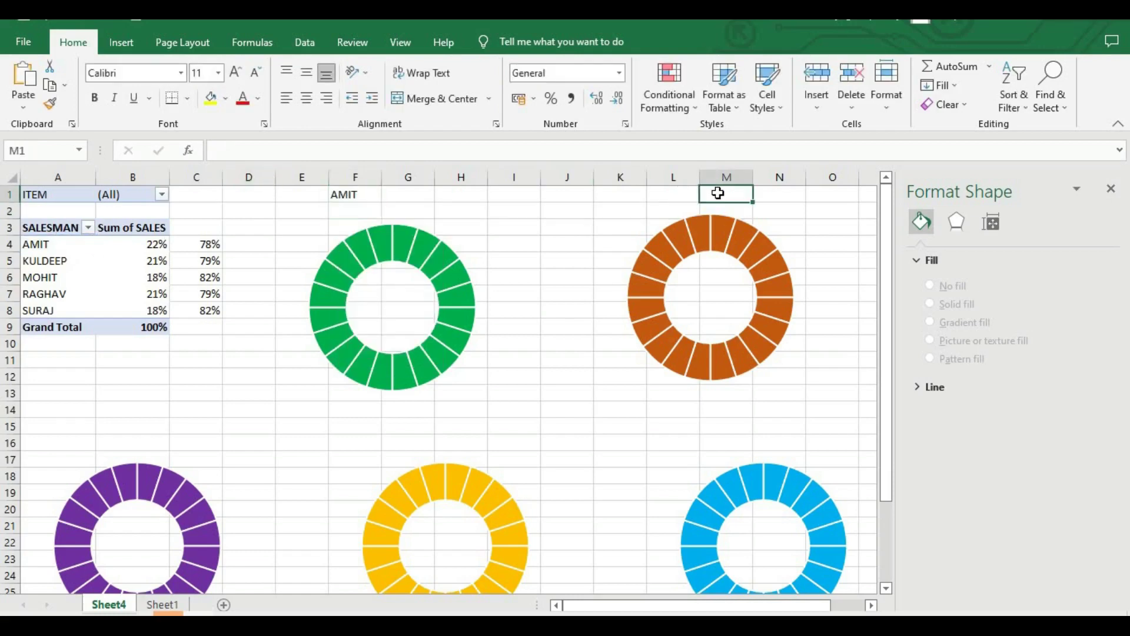
pyautogui.write('=')
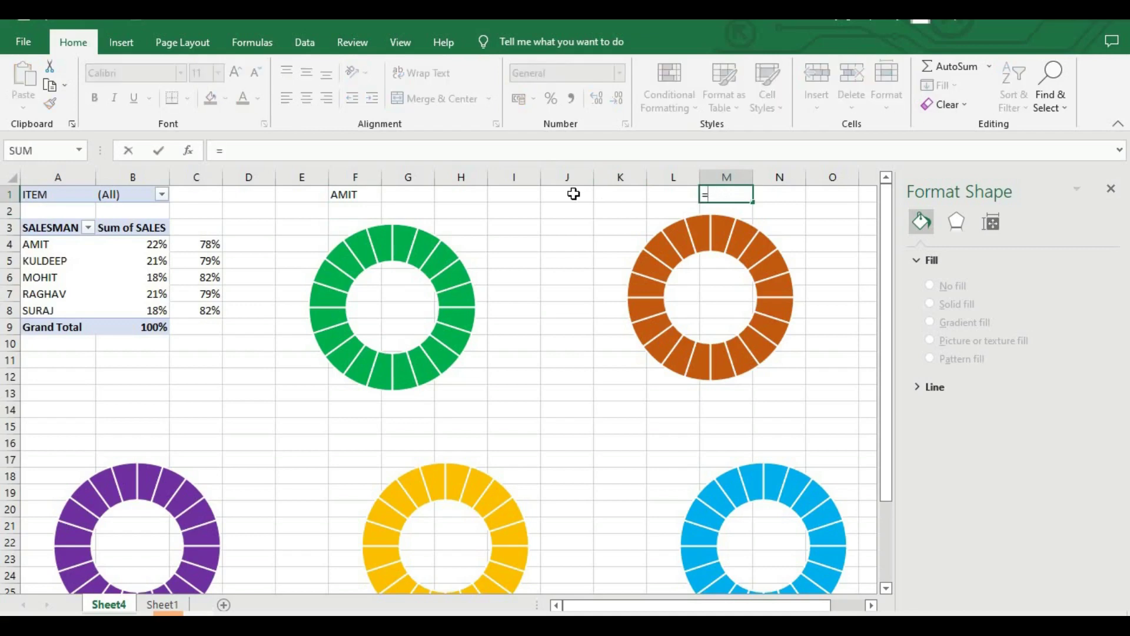
pyautogui.write('a5')
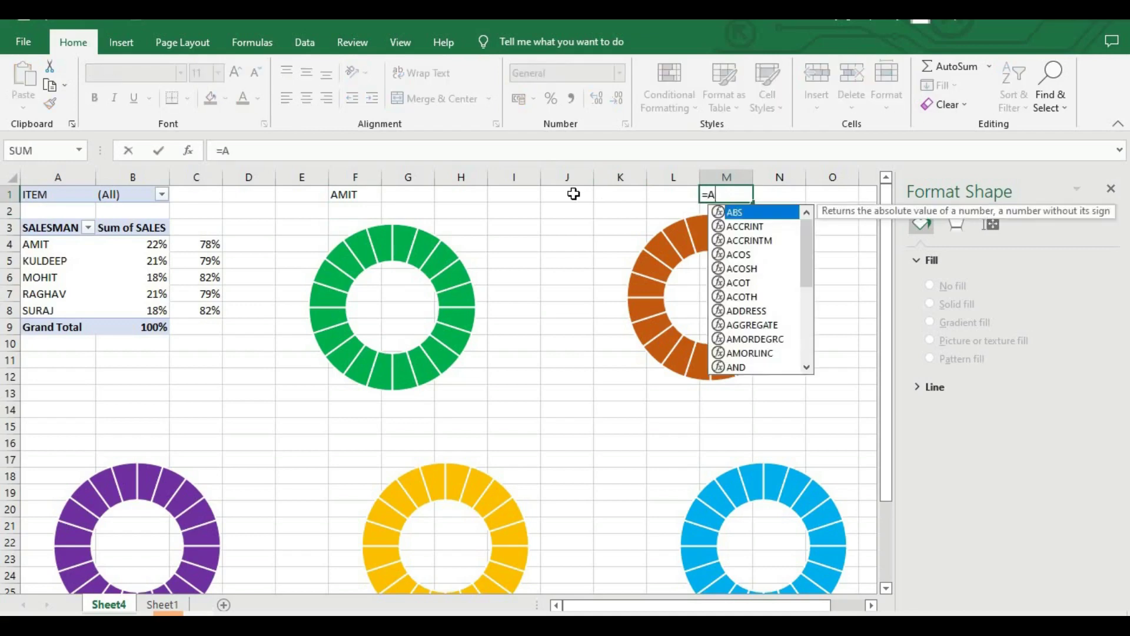
pyautogui.press('Return')
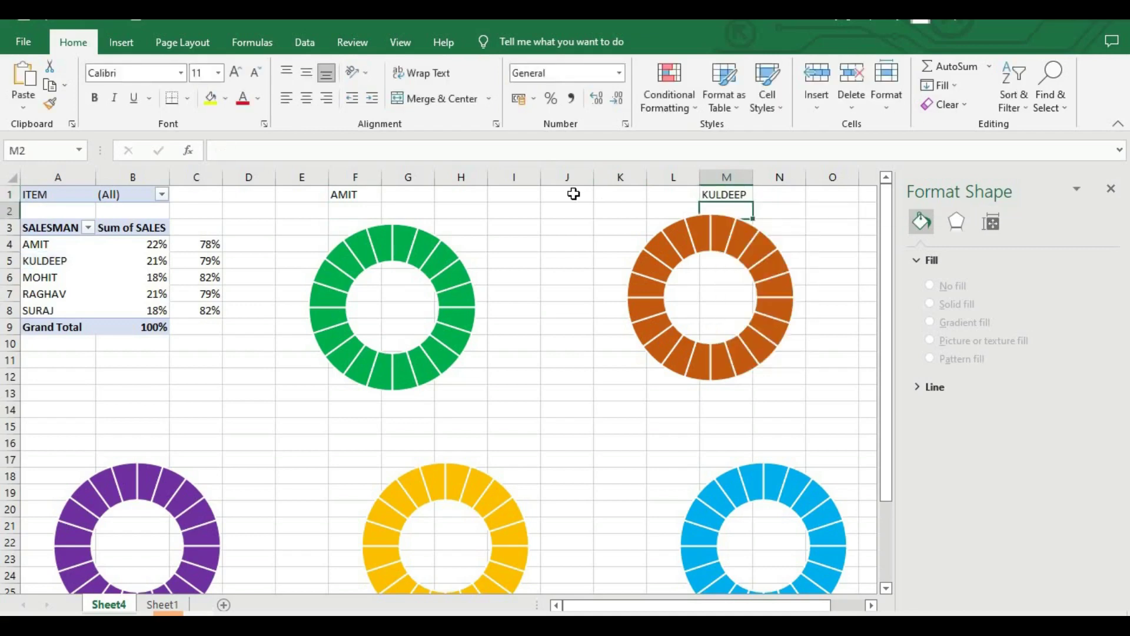
pyautogui.click(76, 441)
pyautogui.write('=')
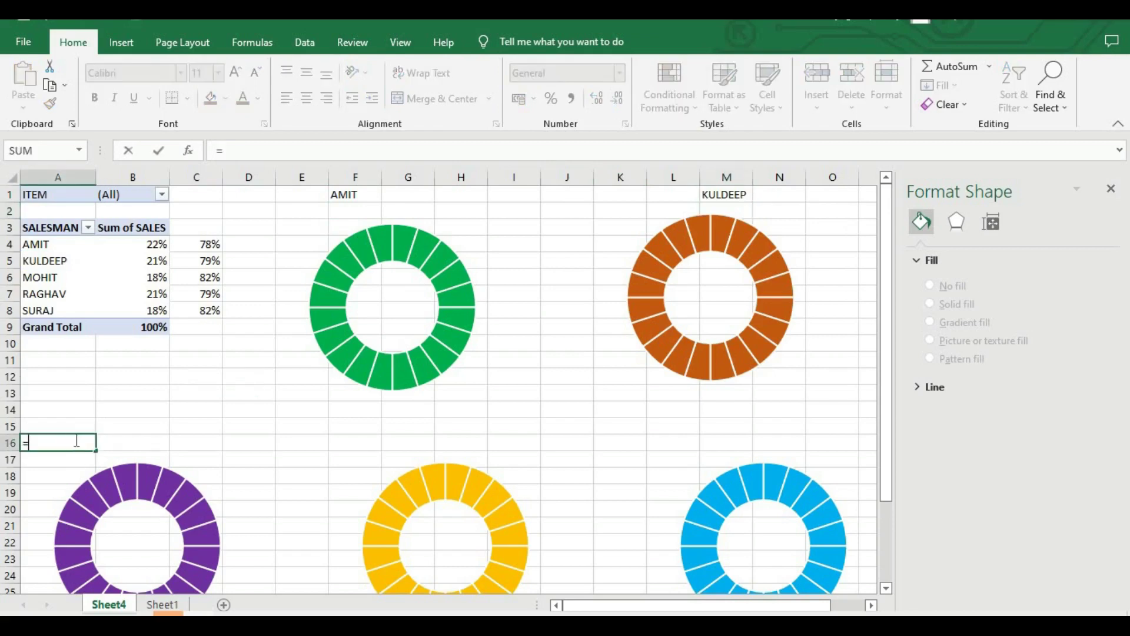
pyautogui.write('a6')
pyautogui.press('Return')
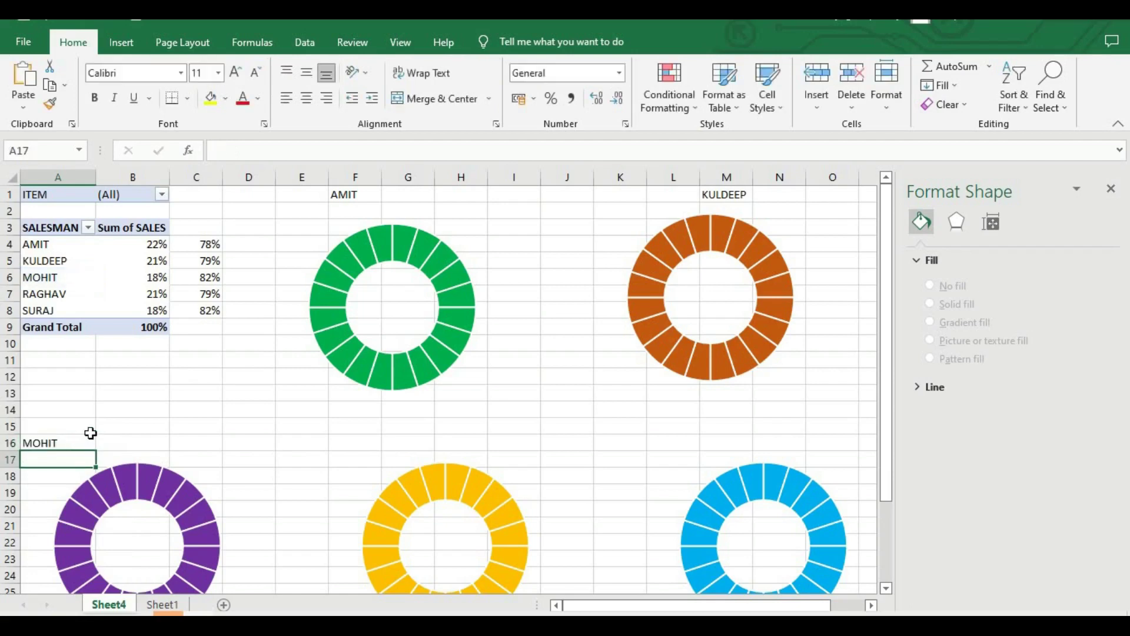
pyautogui.click(130, 437)
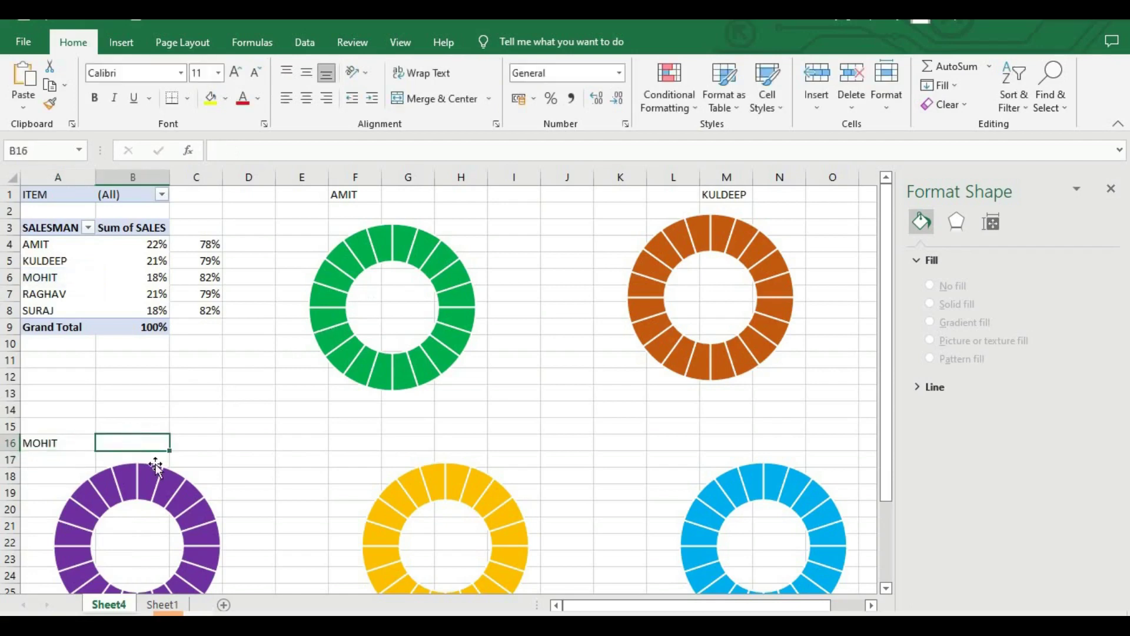
# Label the golden and light blue doughnut charts by entering =A7 in cell G16 and =A8 in cell M16
pyautogui.click(393, 444)
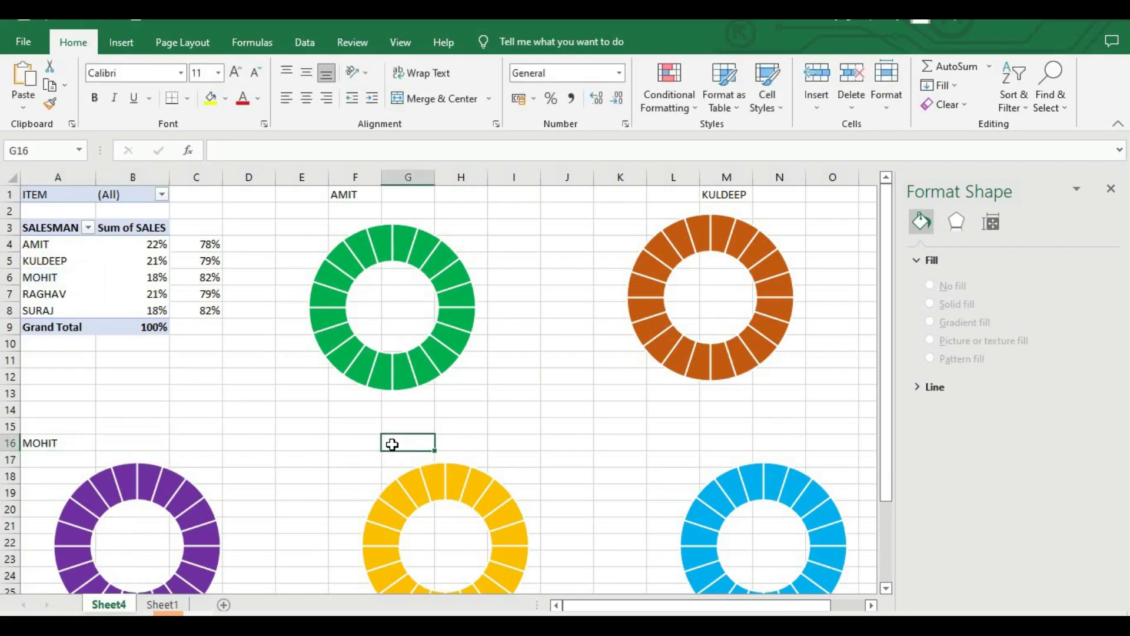
pyautogui.write('=')
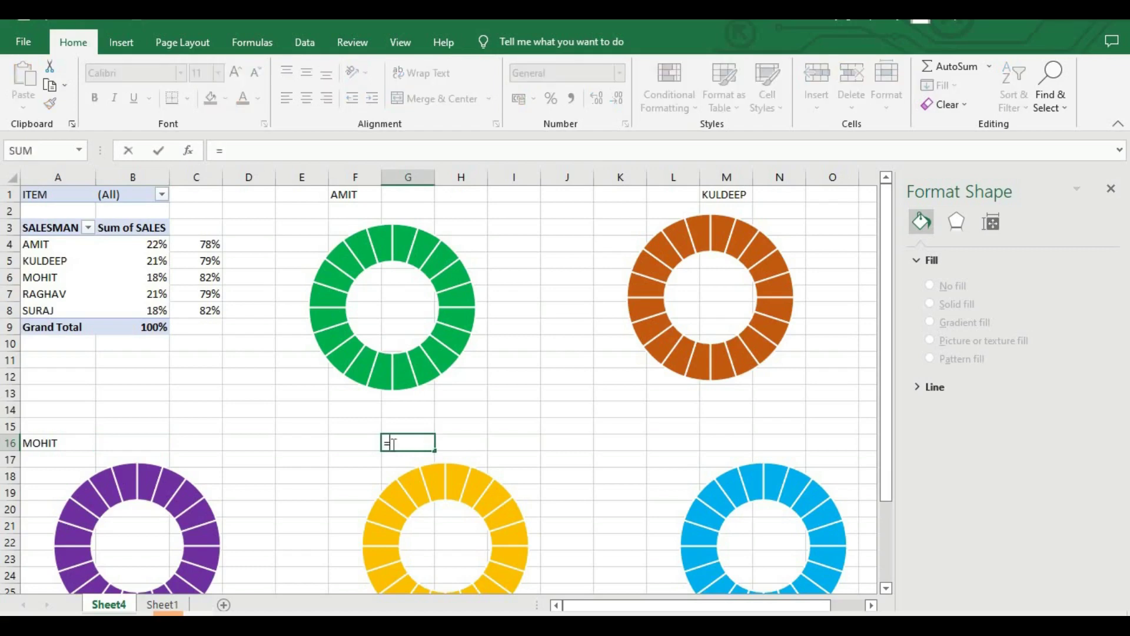
pyautogui.write('a7')
pyautogui.press('Return')
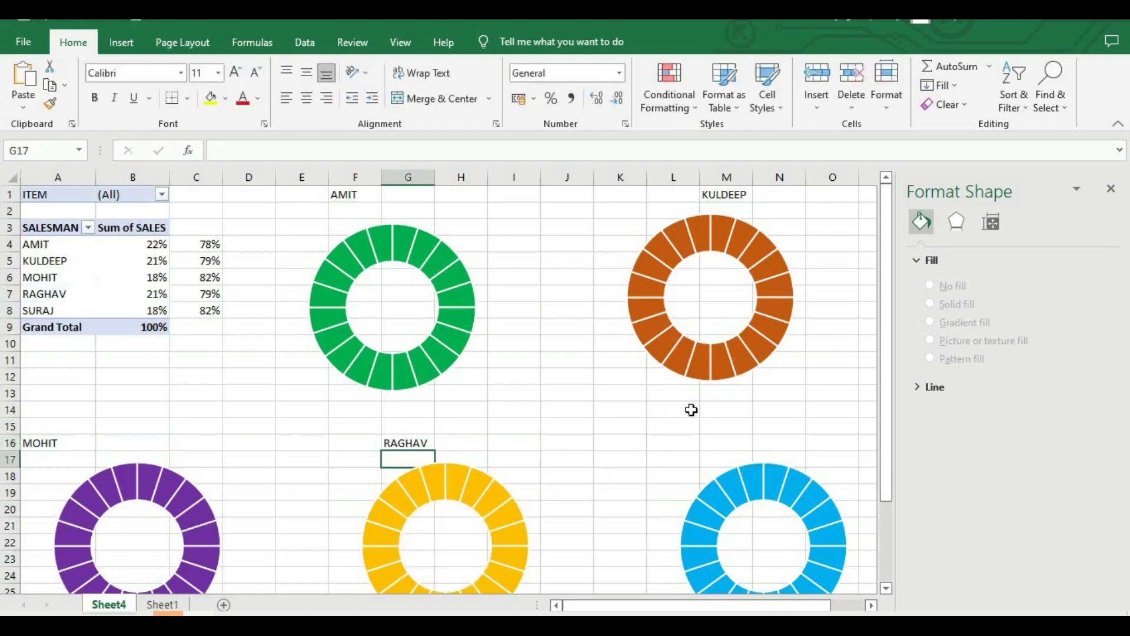
pyautogui.click(733, 438)
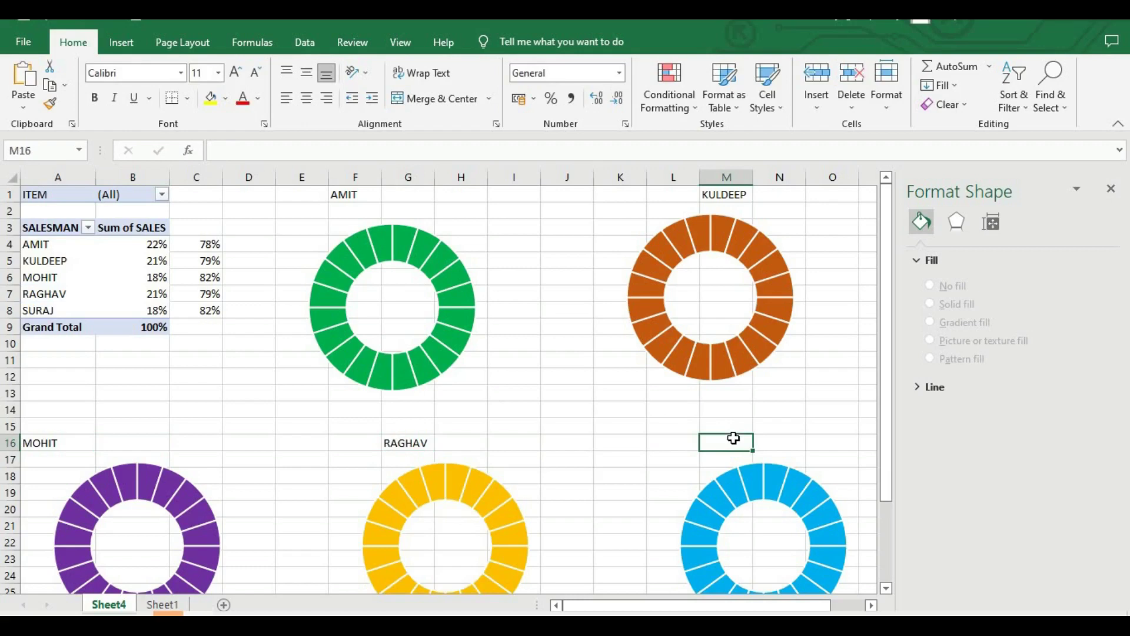
pyautogui.write('=A8')
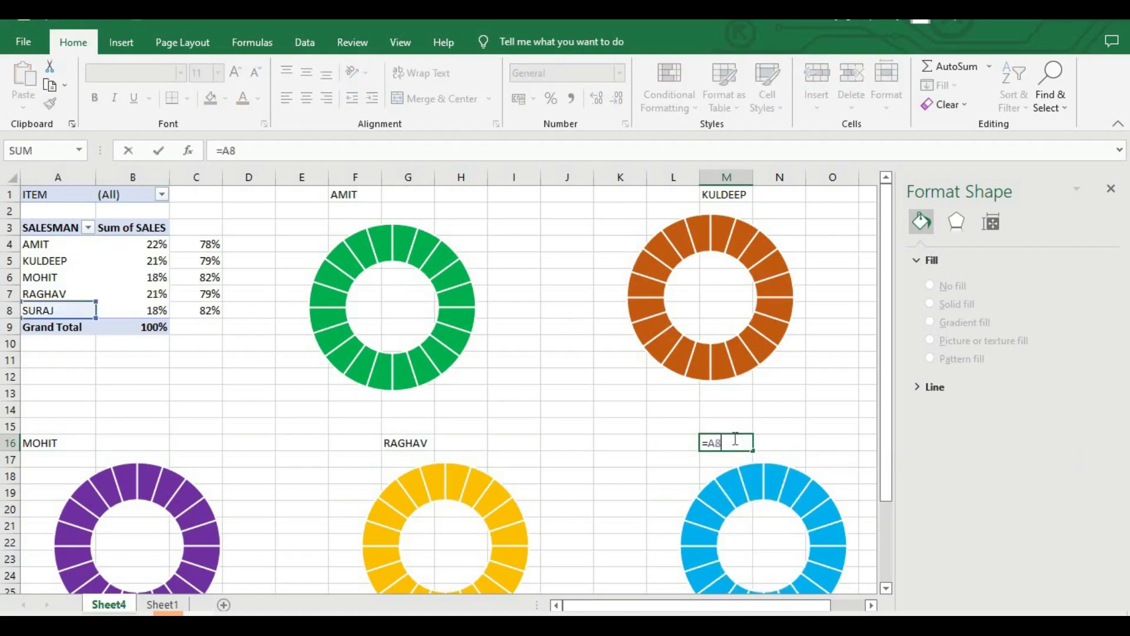
pyautogui.press('Return')
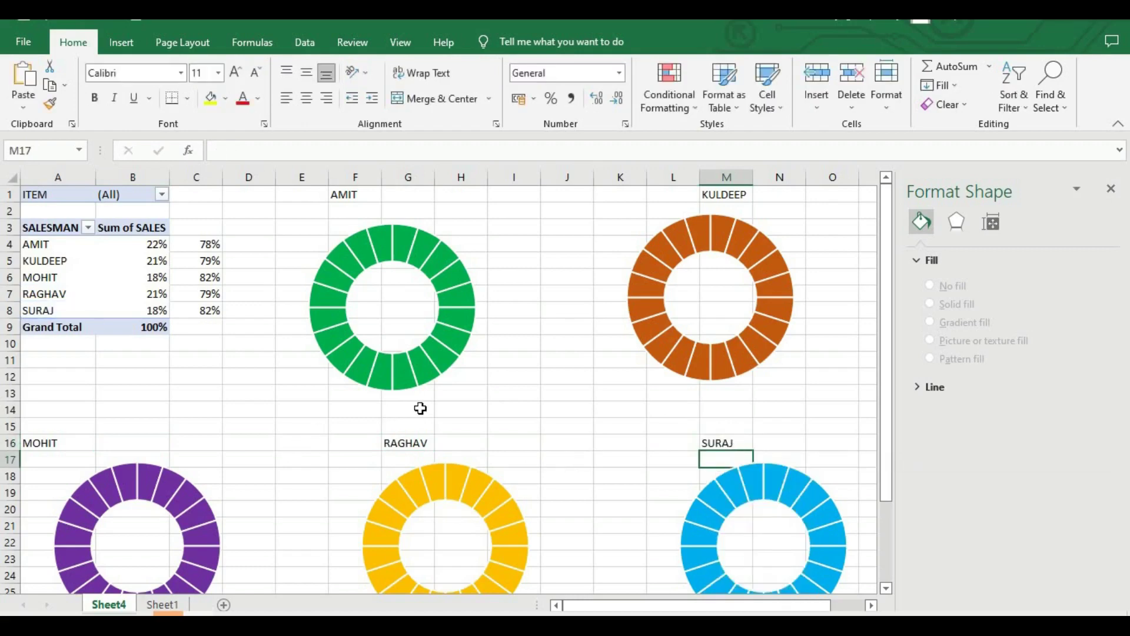
# Make the salesman name labels in cells F1 and M1 bold
pyautogui.click(339, 198)
pyautogui.click(96, 99)
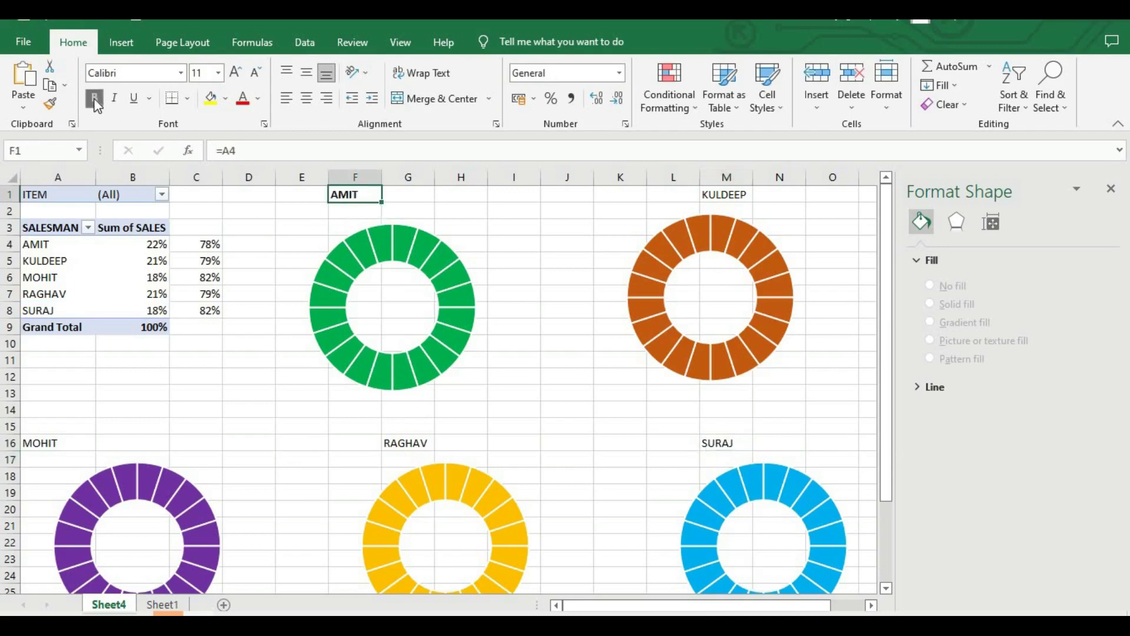
pyautogui.click(716, 195)
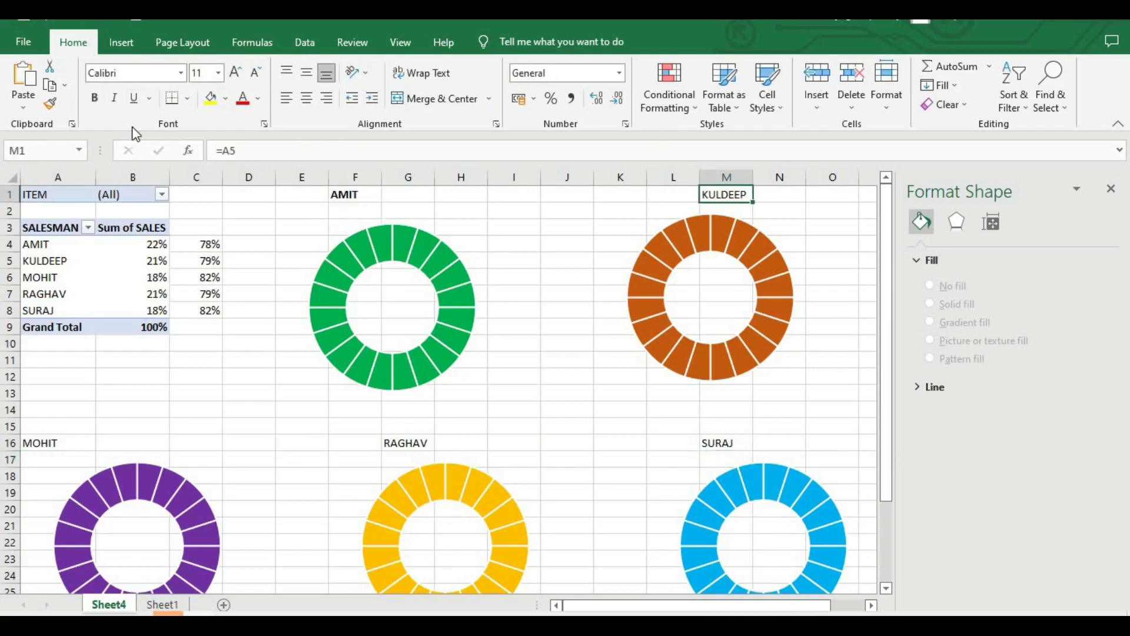
pyautogui.click(96, 100)
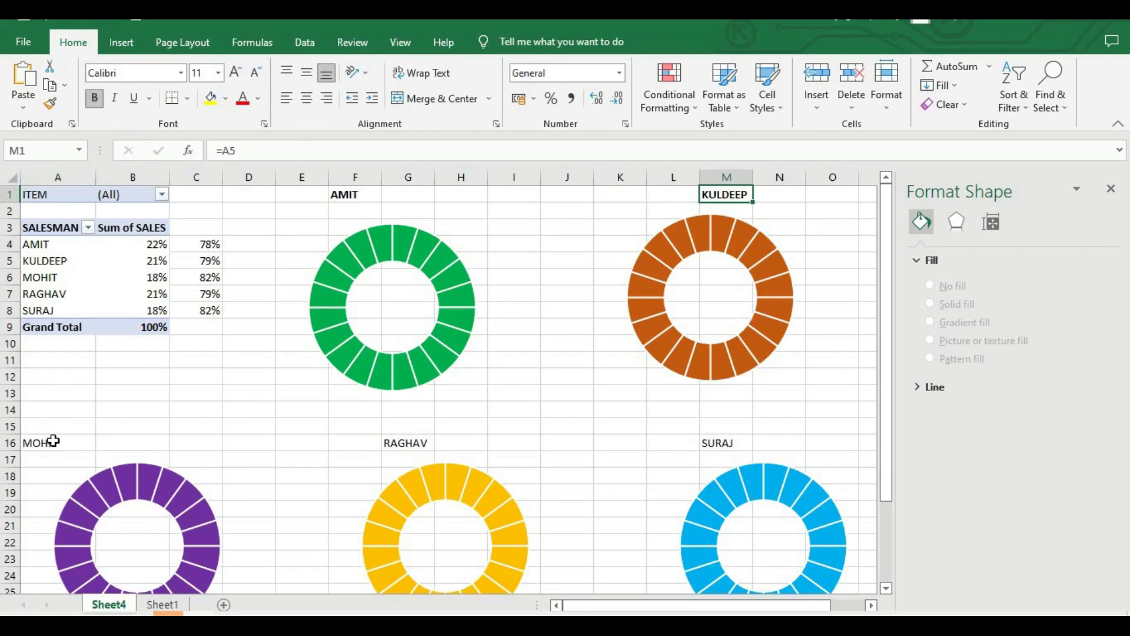
# Apply bold to the range A16:M16 that holds the three lower chart labels
pyautogui.click(52, 441)
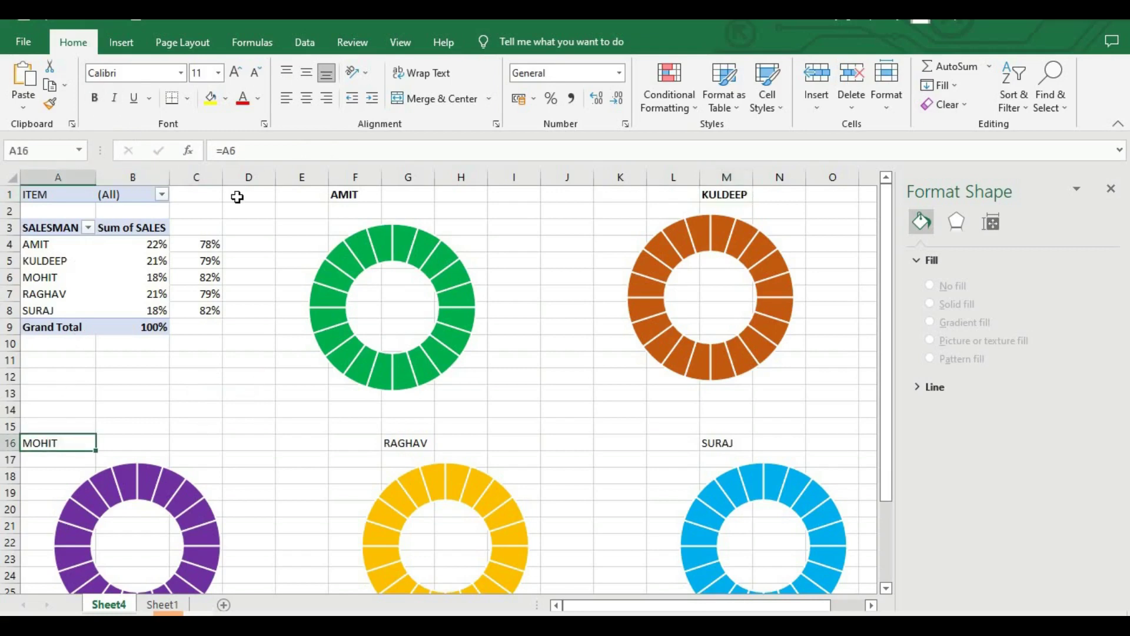
pyautogui.keyDown('shift'); pyautogui.click(399, 440); pyautogui.keyUp('shift')
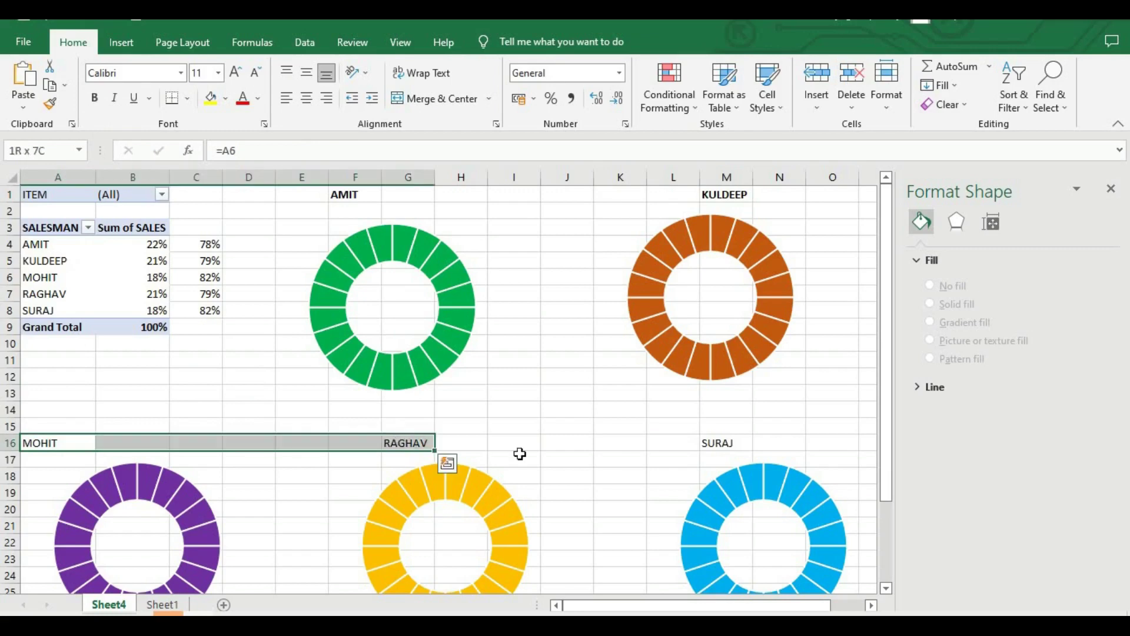
pyautogui.keyDown('shift'); pyautogui.click(728, 443); pyautogui.keyUp('shift')
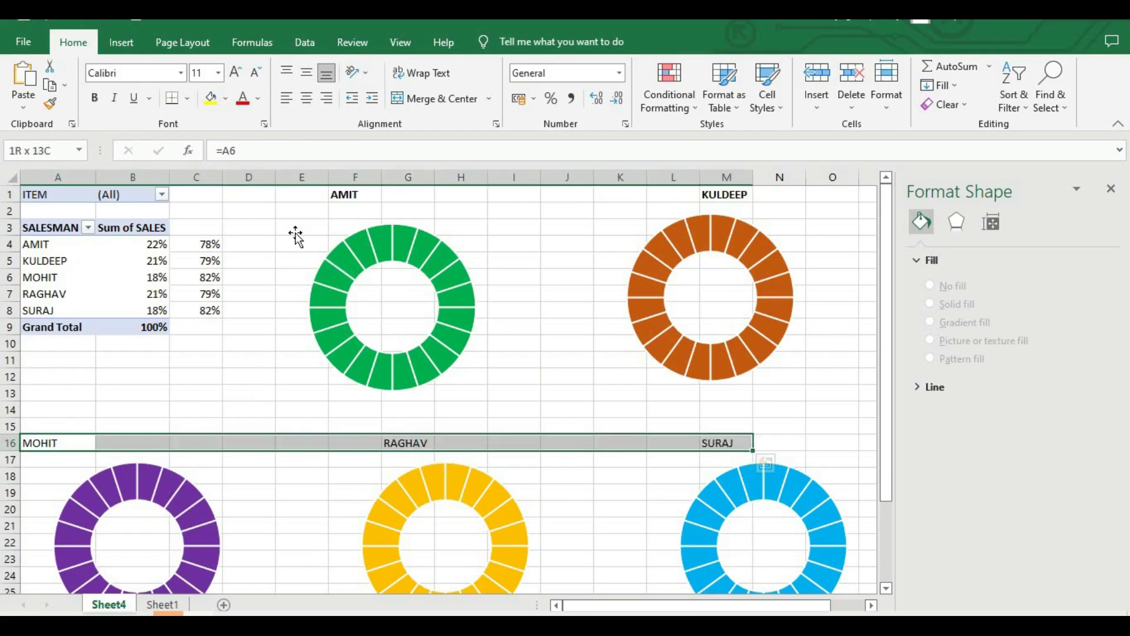
pyautogui.click(97, 100)
pyautogui.click(191, 391)
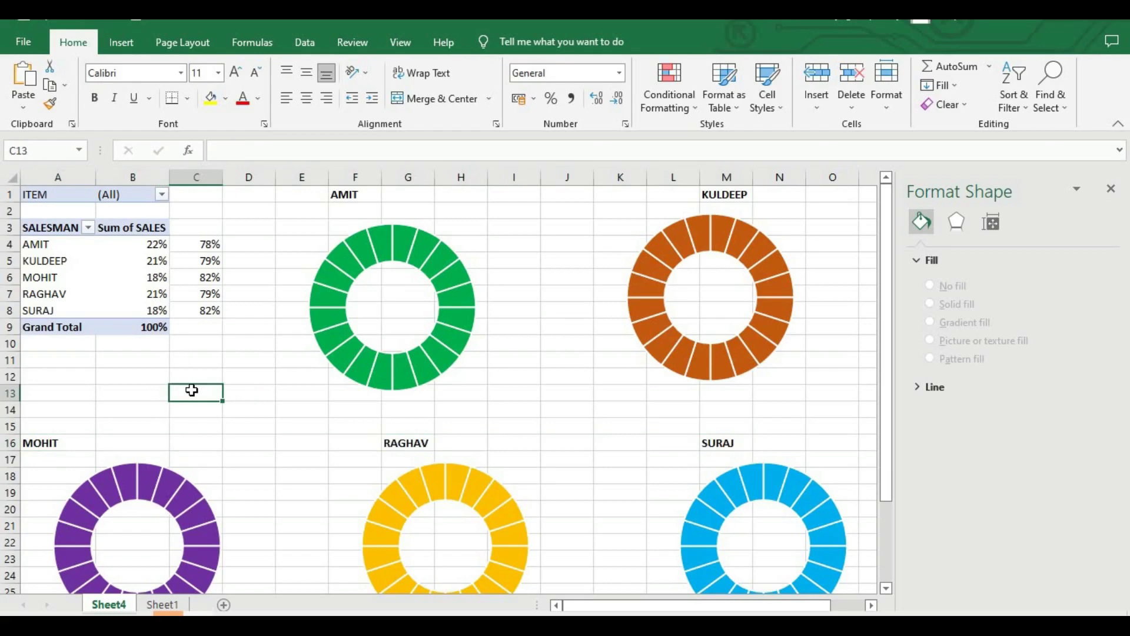
# Link the sales shares beside the upper chart labels by entering =B4 in cell G1 and =B5 in cell N1
pyautogui.click(399, 208)
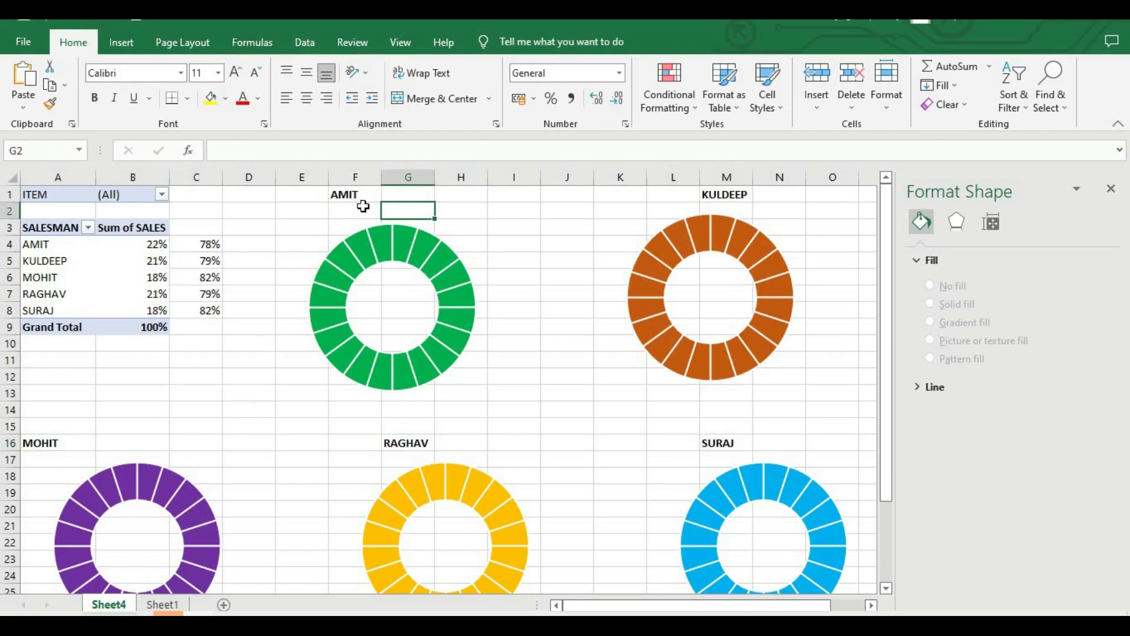
pyautogui.click(391, 195)
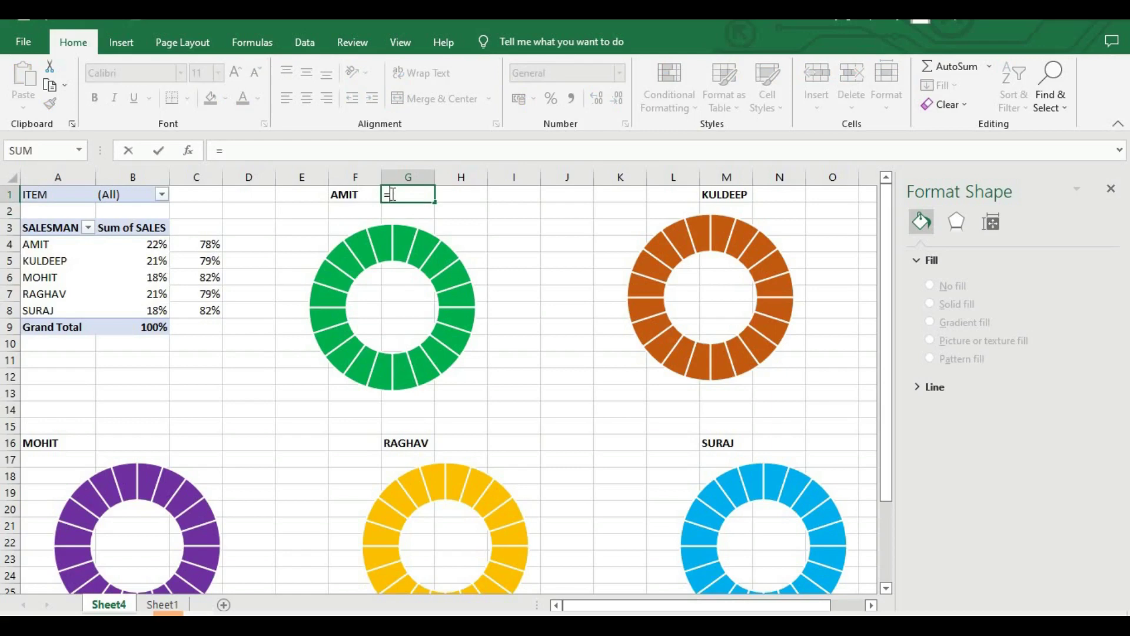
pyautogui.write('=B4')
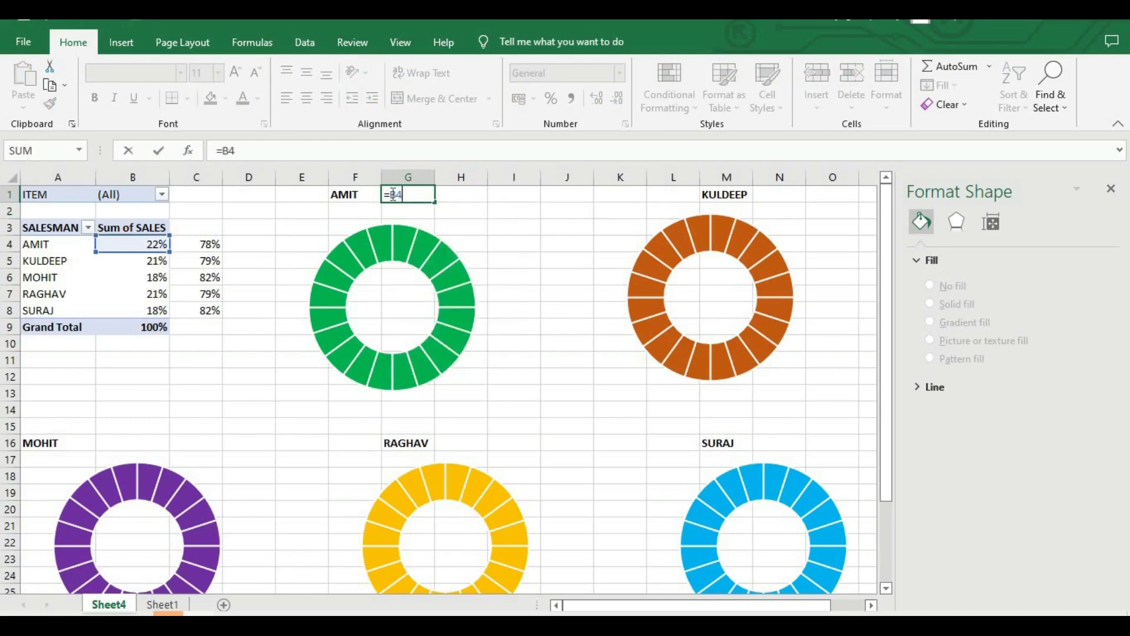
pyautogui.press('Tab')
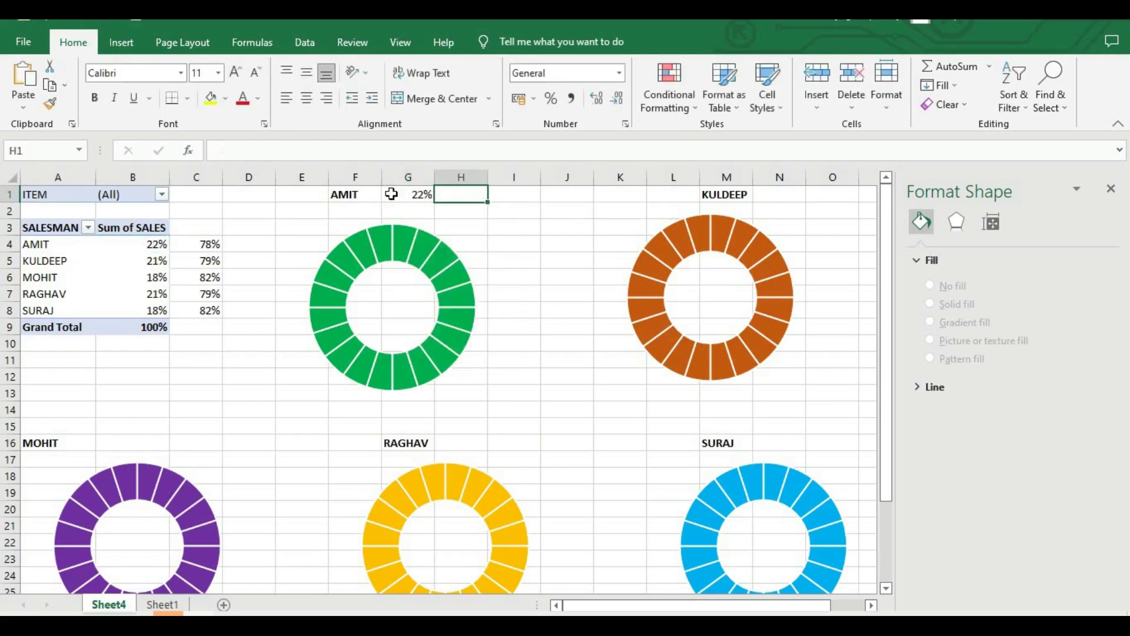
pyautogui.click(785, 198)
pyautogui.write('=B5')
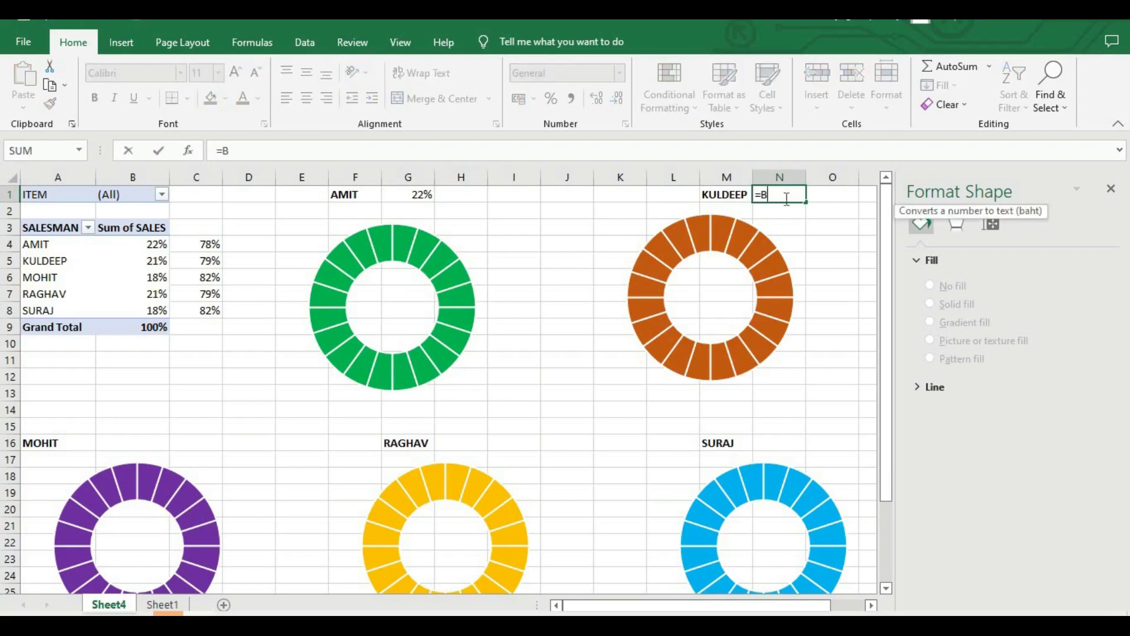
pyautogui.press('Return')
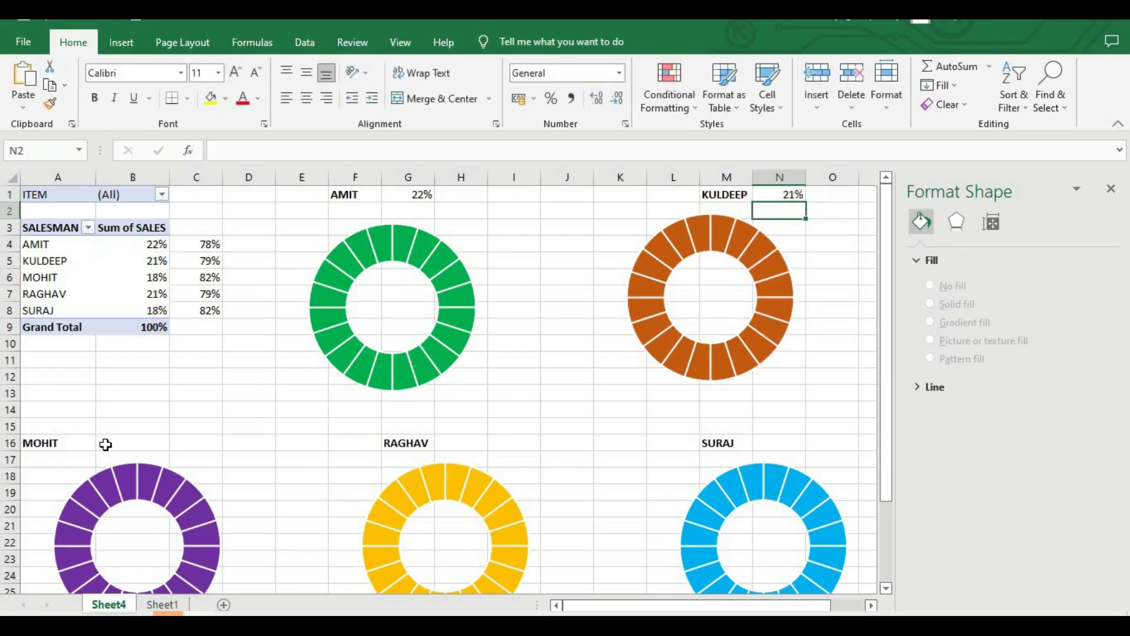
# Link the sales shares of the purple and golden charts by entering =B6 in cell B16 and =B7 in cell H16
pyautogui.click(120, 446)
pyautogui.write('=')
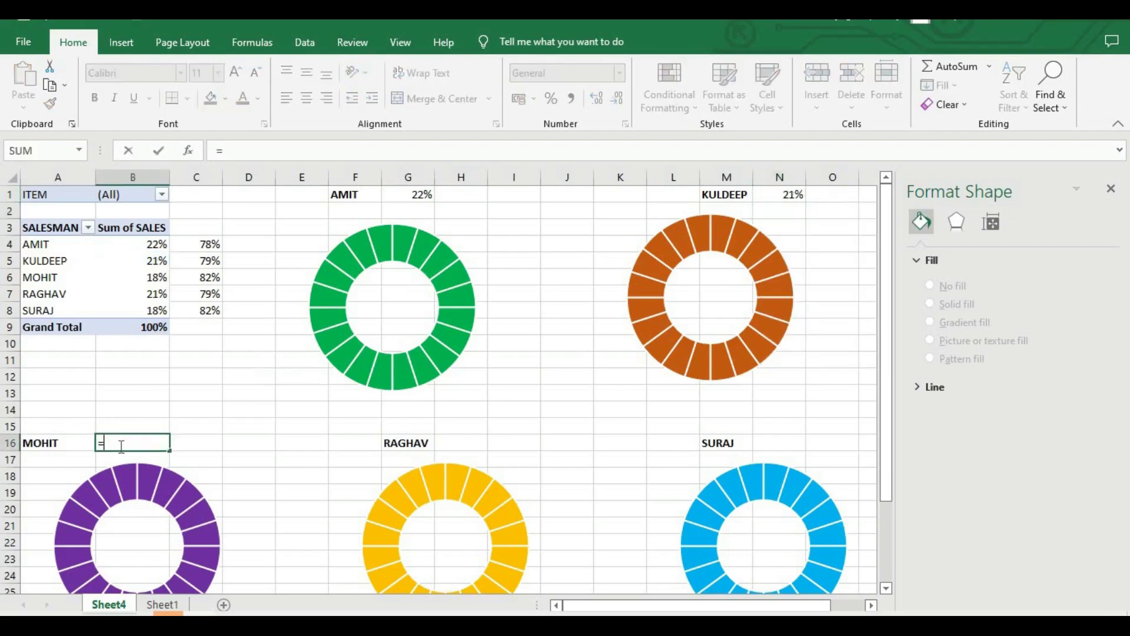
pyautogui.write('B6')
pyautogui.press('Return')
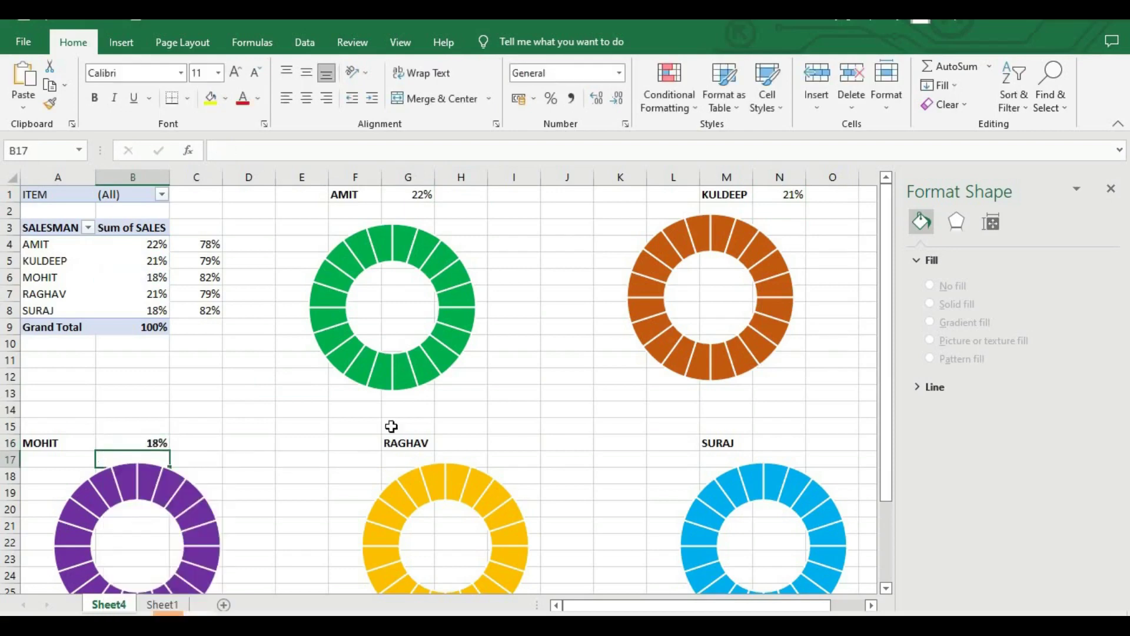
pyautogui.click(473, 446)
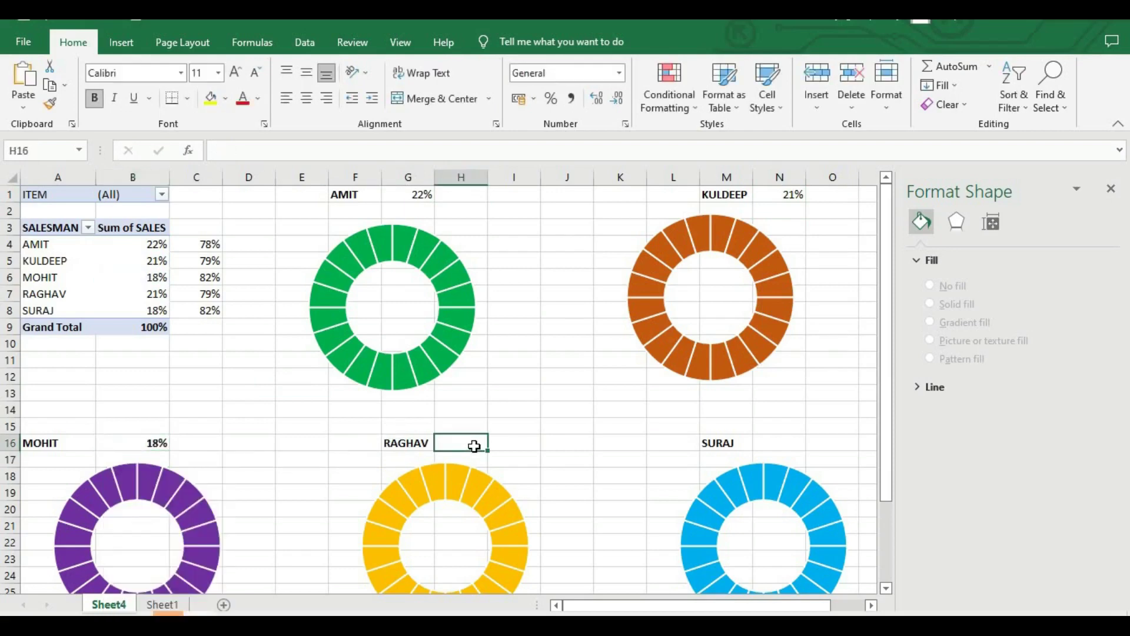
pyautogui.write('=B7')
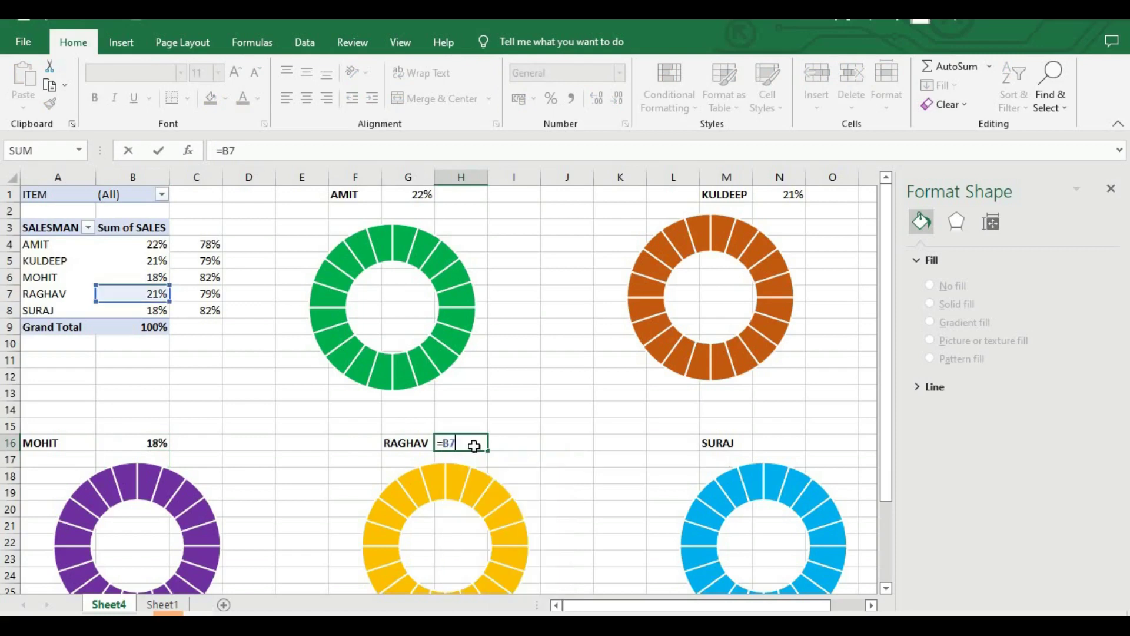
pyautogui.press('Return')
# Link the light blue chart's sales share by entering =B8 in cell N16
pyautogui.click(789, 441)
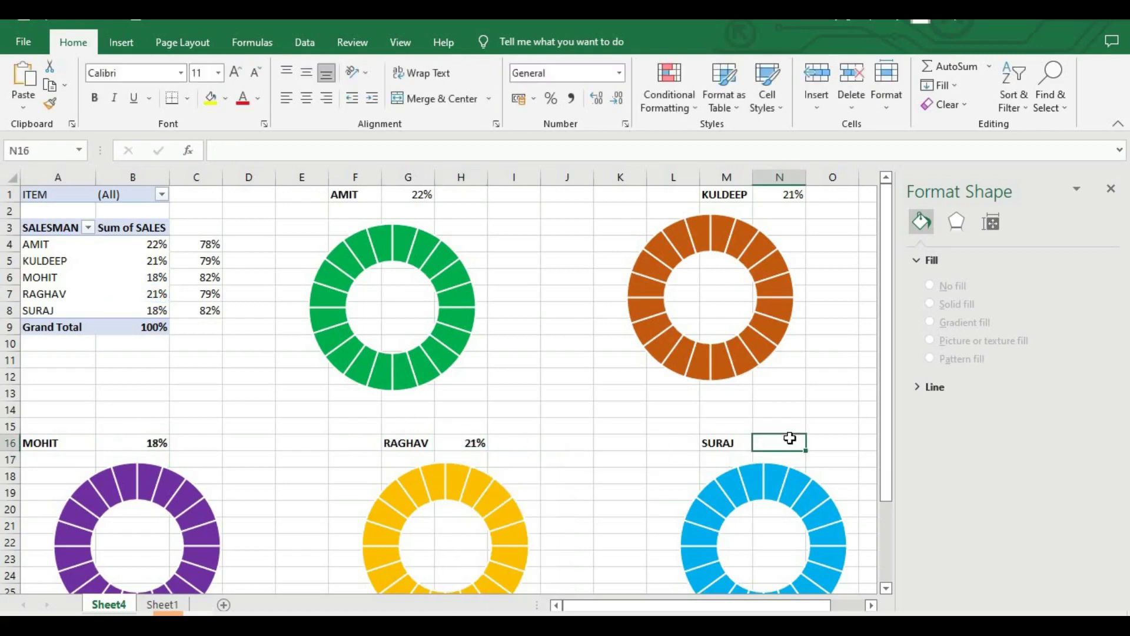
pyautogui.write('=B8')
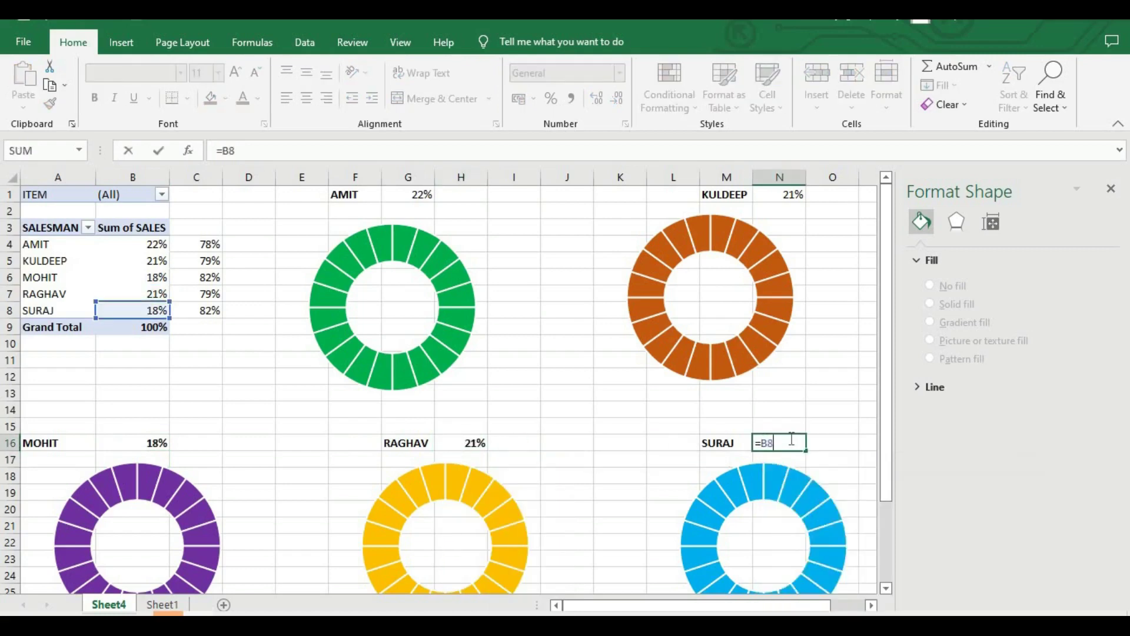
pyautogui.press('Return')
pyautogui.click(661, 443)
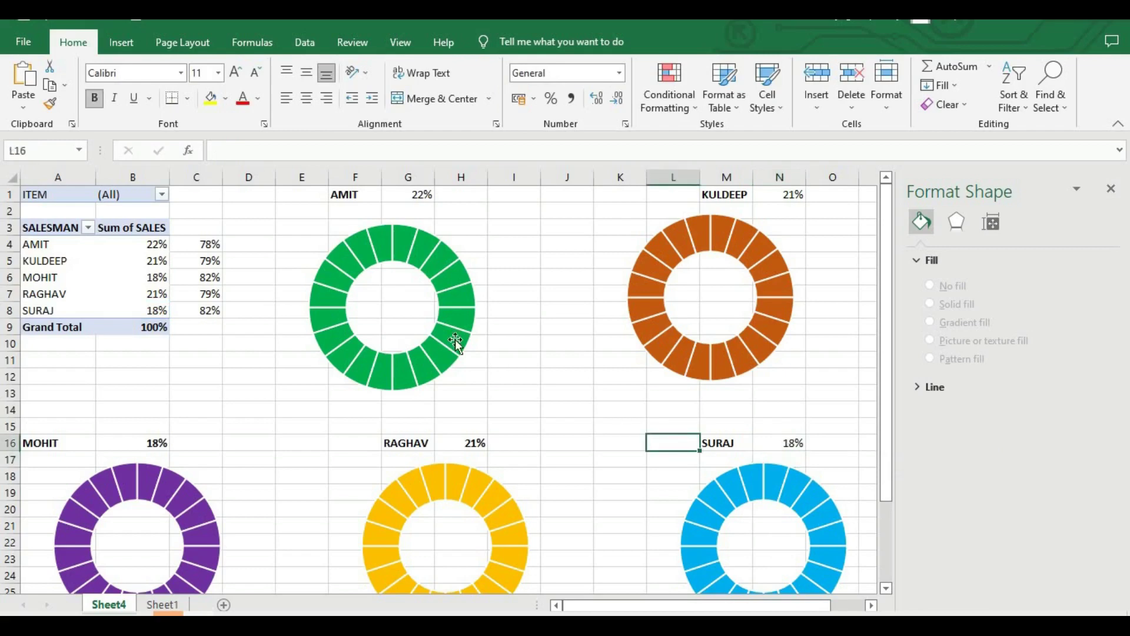
# Add a data series to the green doughnut chart with cell A4 as its name and B4:C4 as its values
pyautogui.click(378, 246)
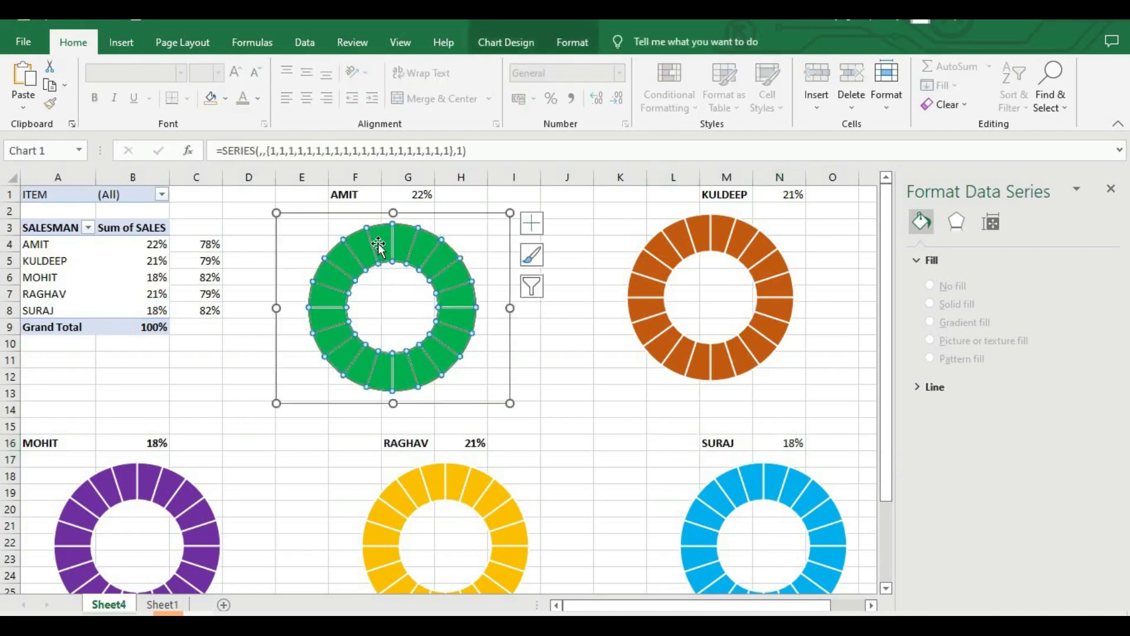
pyautogui.rightClick(379, 246)
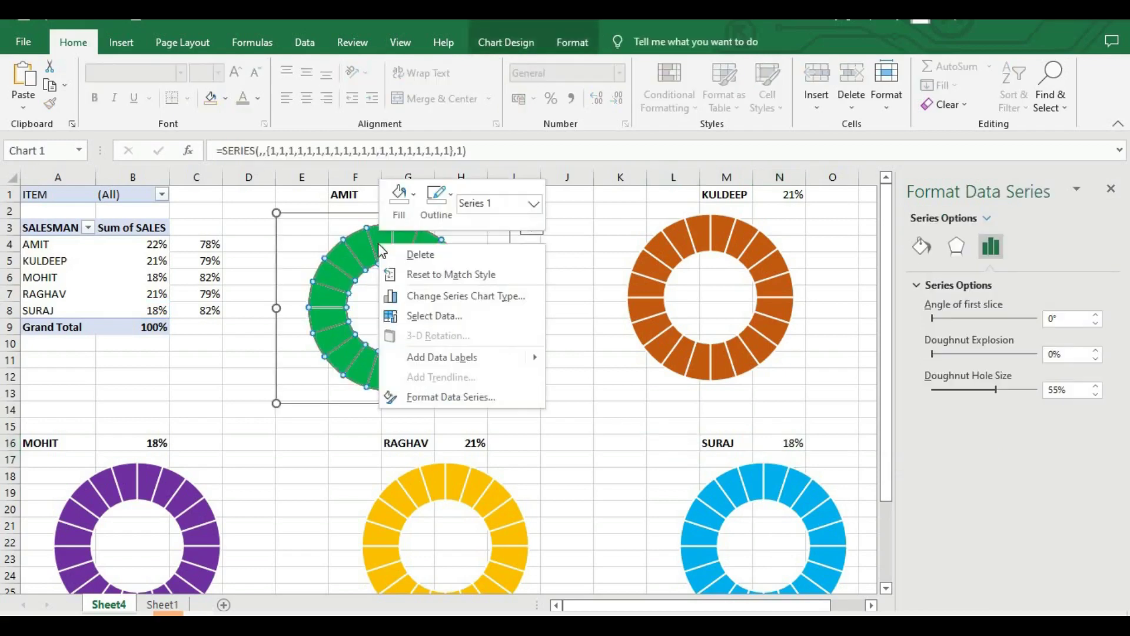
pyautogui.click(415, 323)
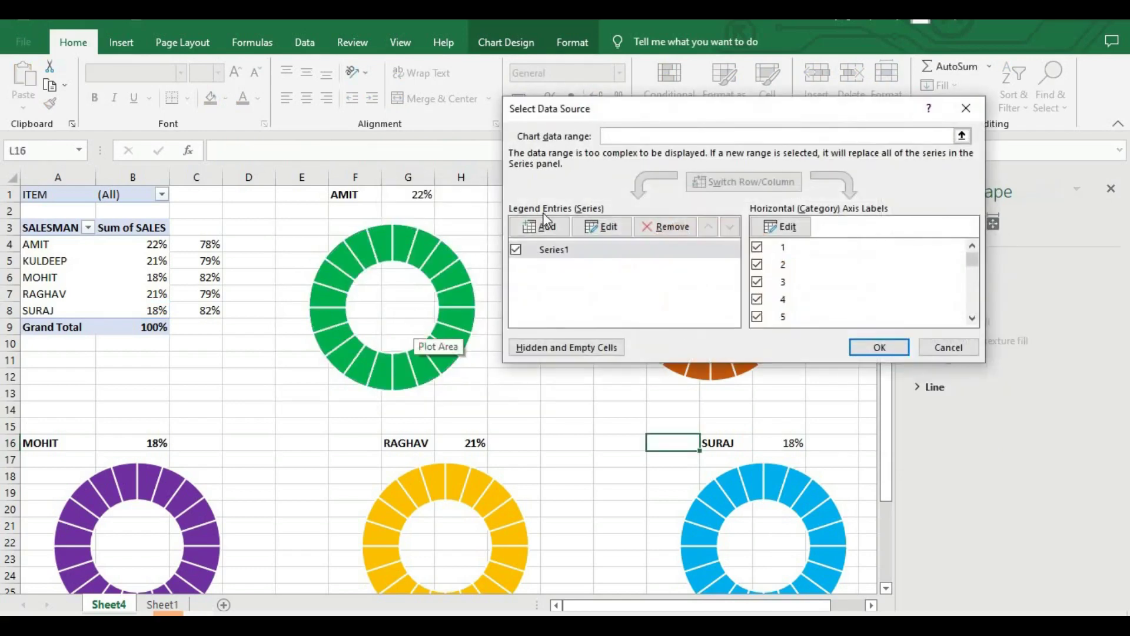
pyautogui.click(546, 228)
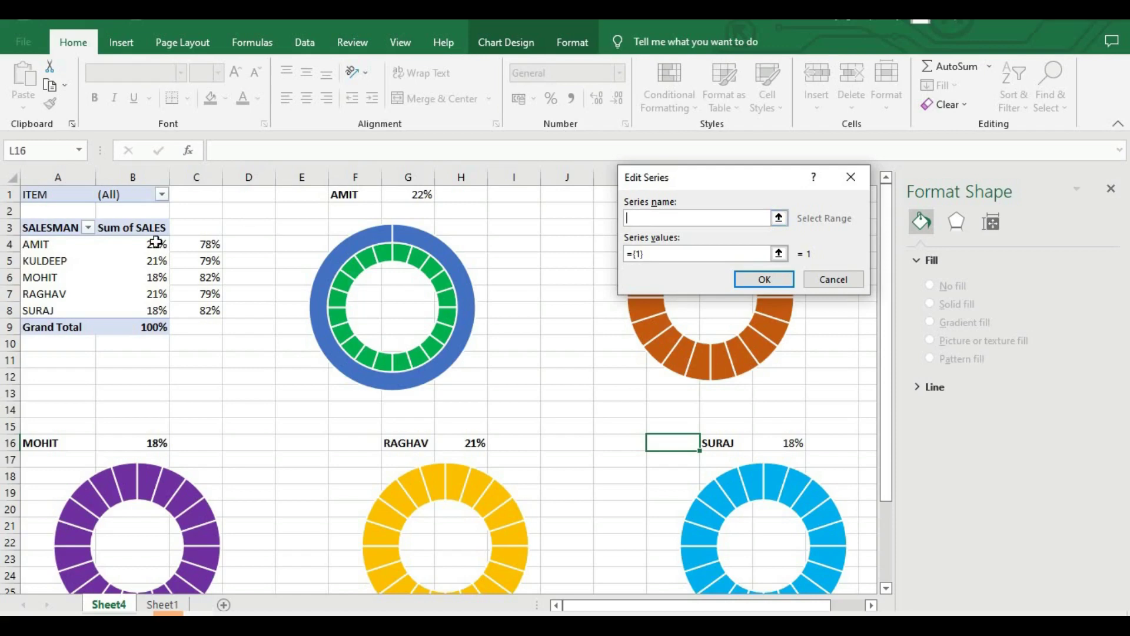
pyautogui.click(40, 243)
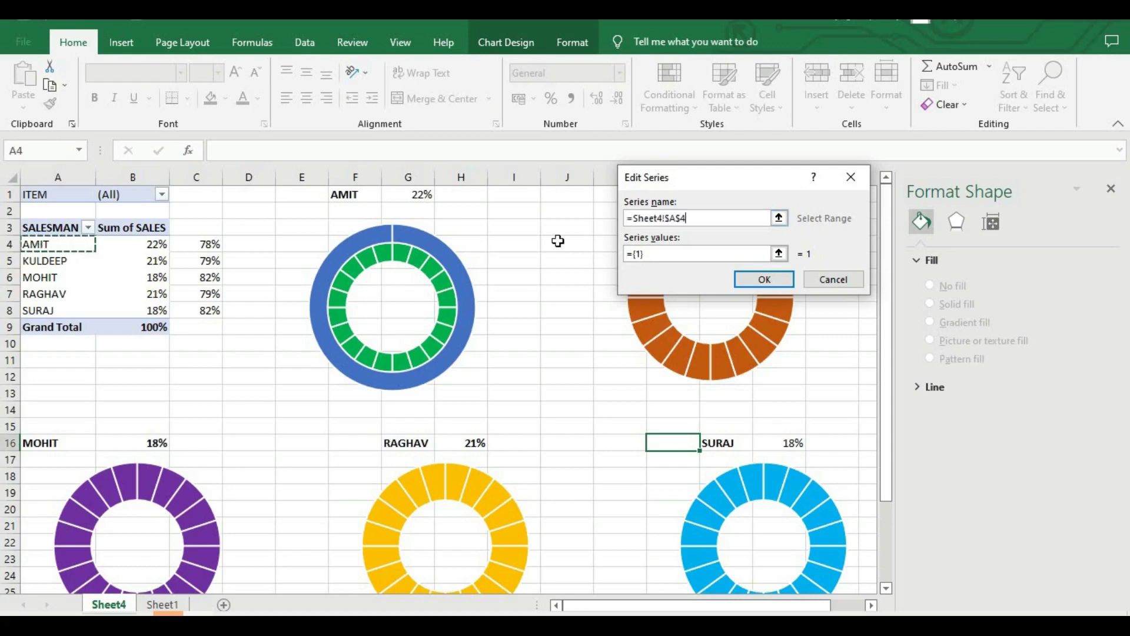
pyautogui.click(646, 253)
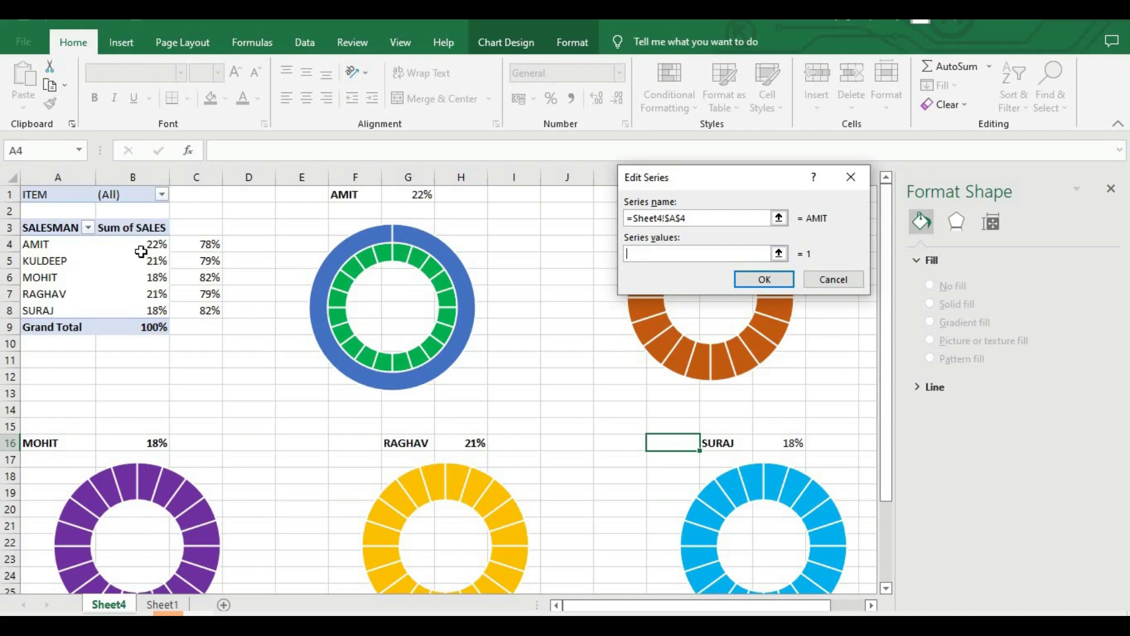
pyautogui.moveTo(139, 248); pyautogui.dragTo(189, 245)
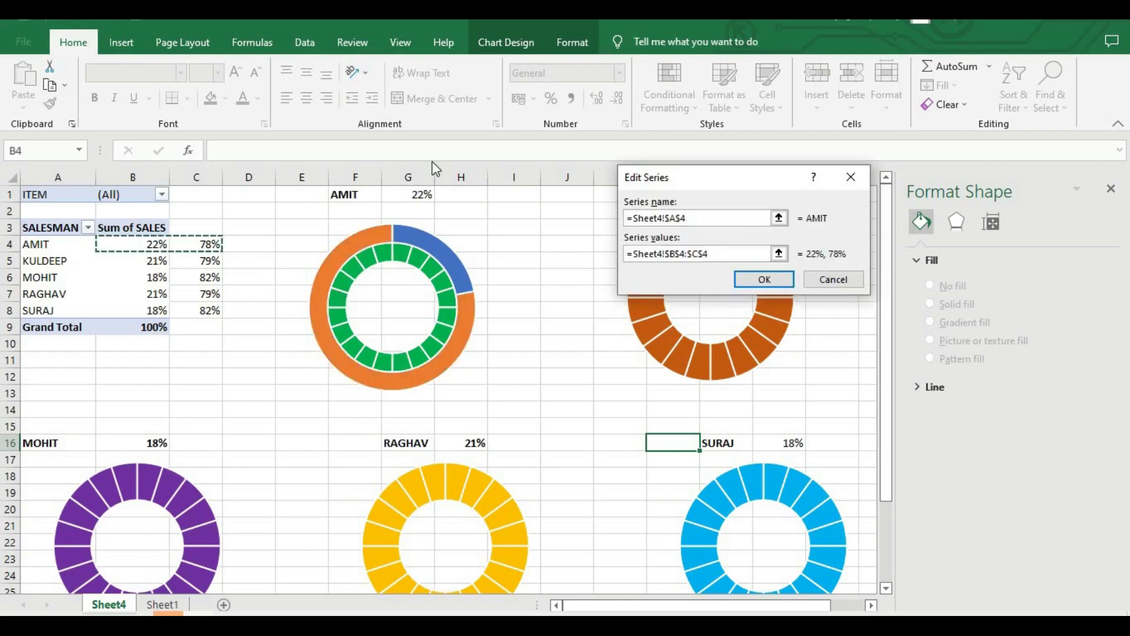
pyautogui.click(752, 277)
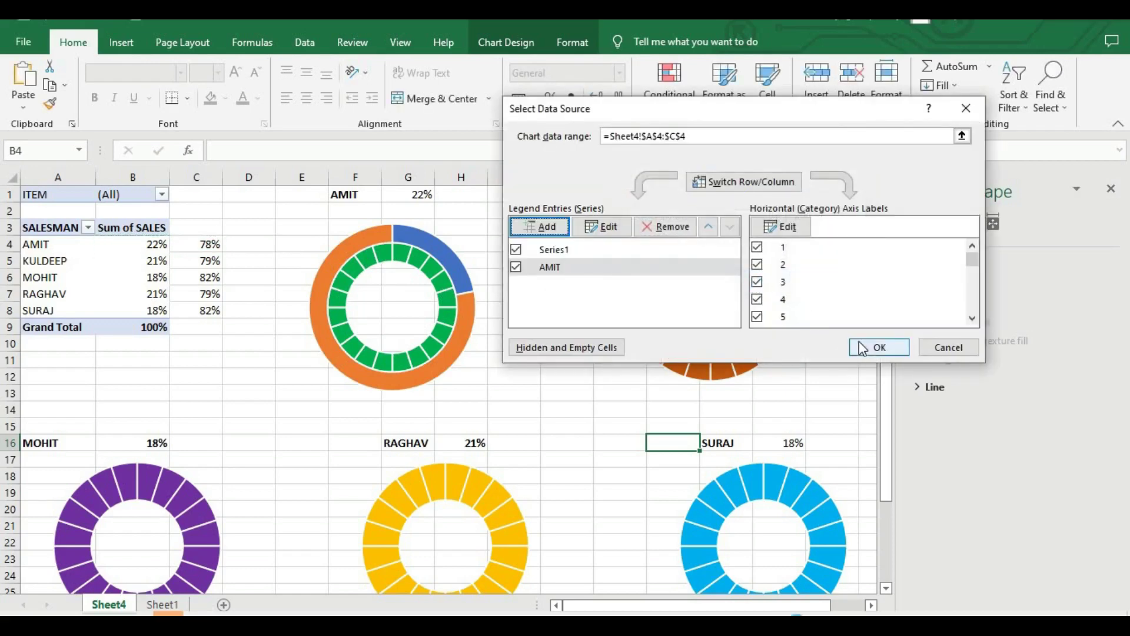
pyautogui.click(879, 348)
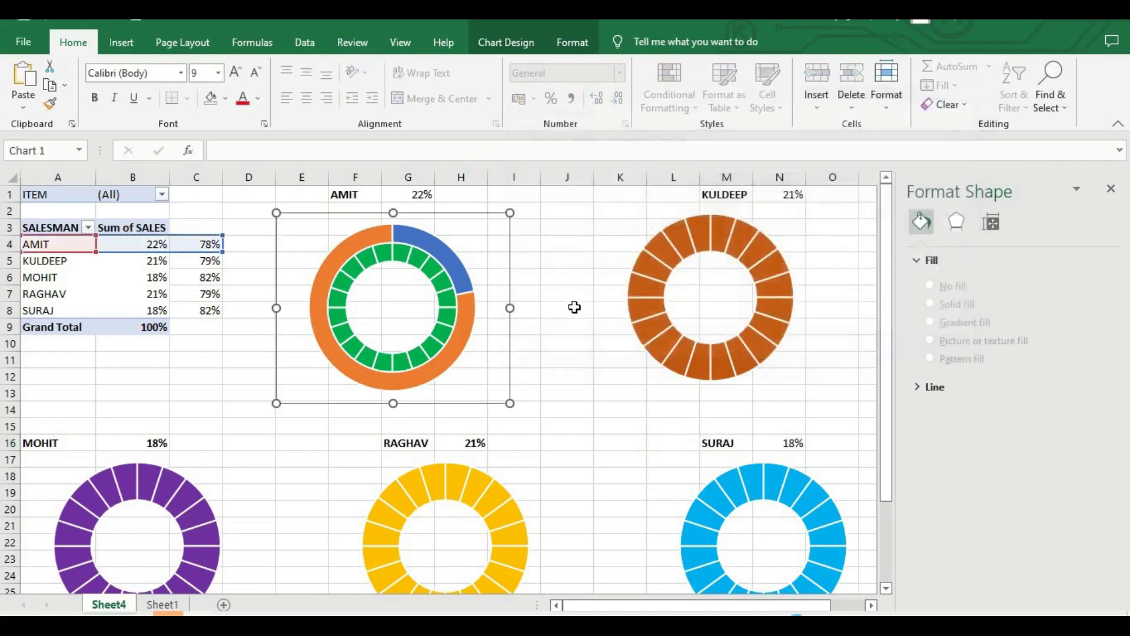
# Plot the green chart's added outer series on the secondary axis, keeping the Doughnut chart type
pyautogui.click(463, 274)
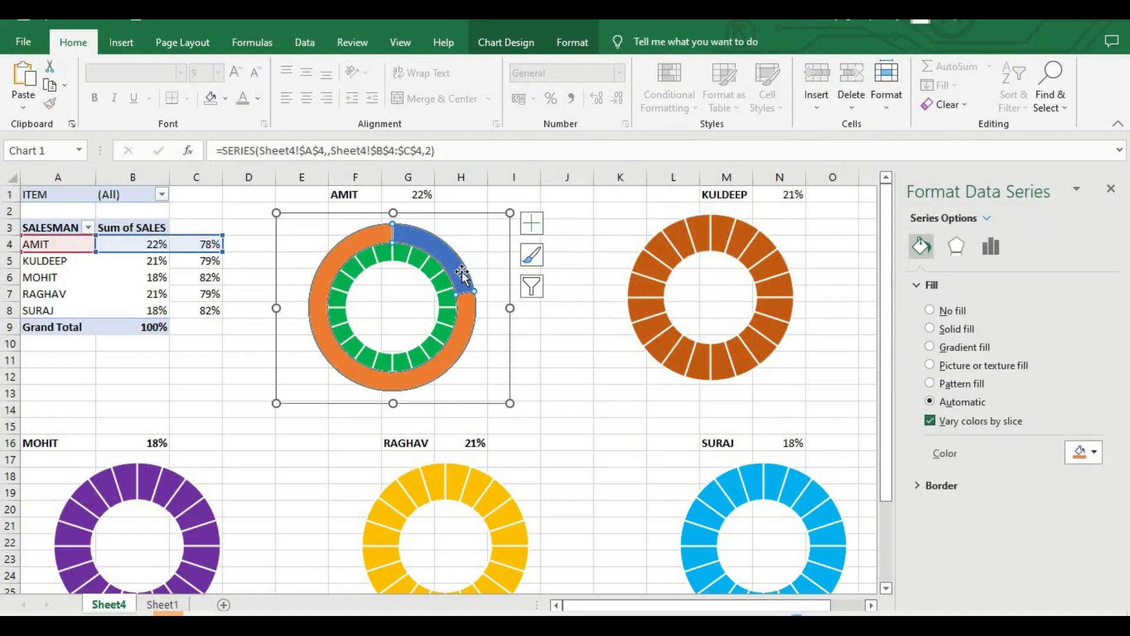
pyautogui.rightClick(463, 275)
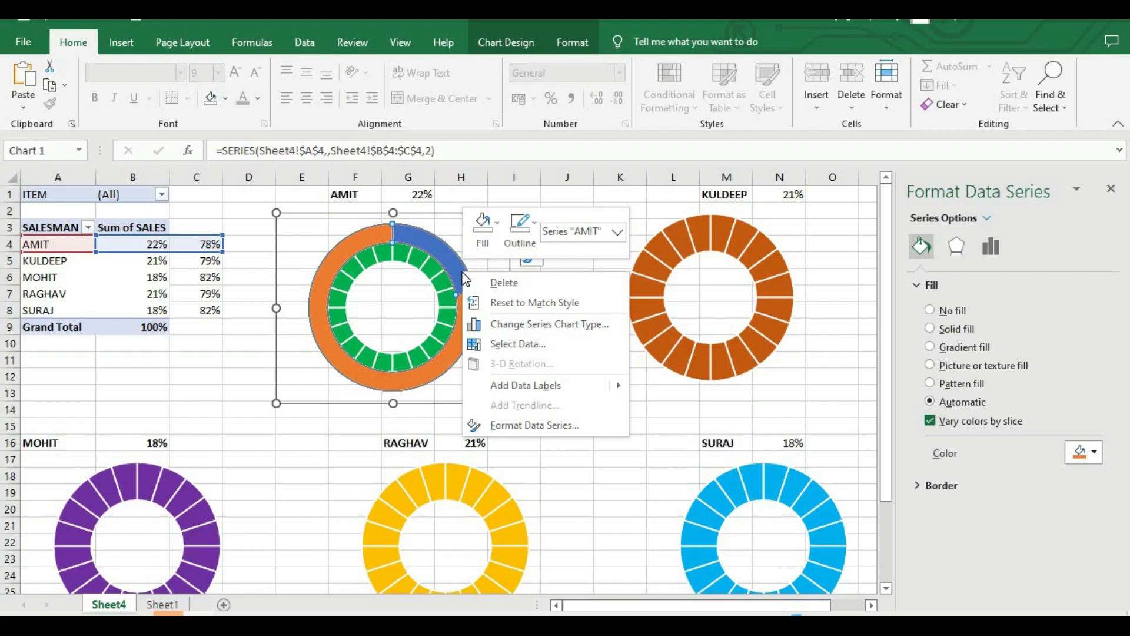
pyautogui.click(487, 326)
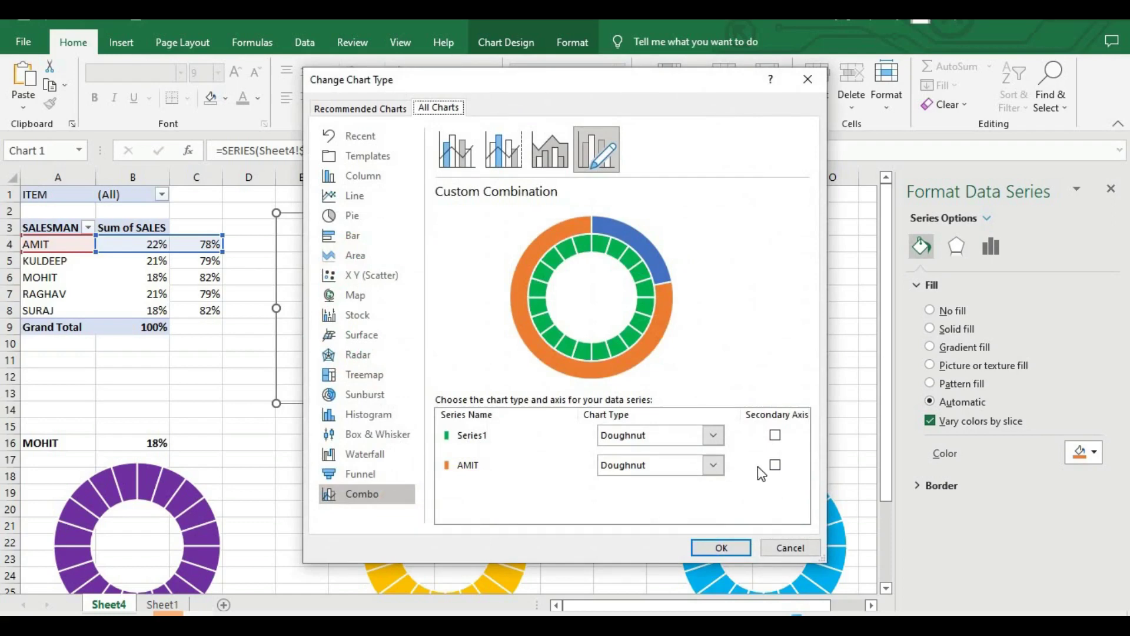
pyautogui.click(775, 465)
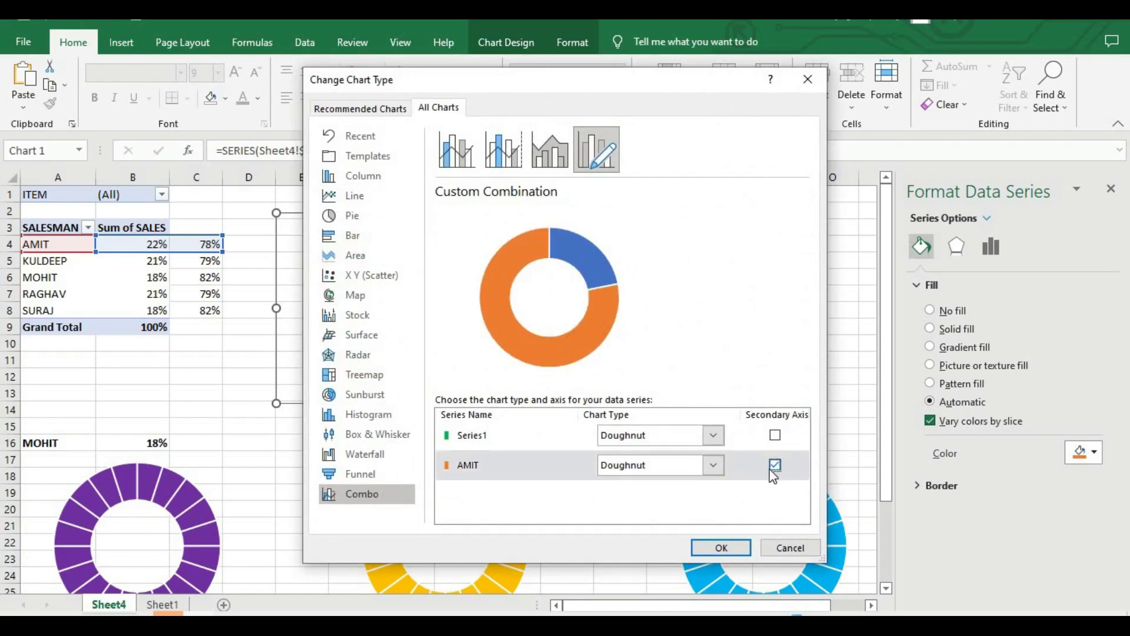
pyautogui.click(730, 548)
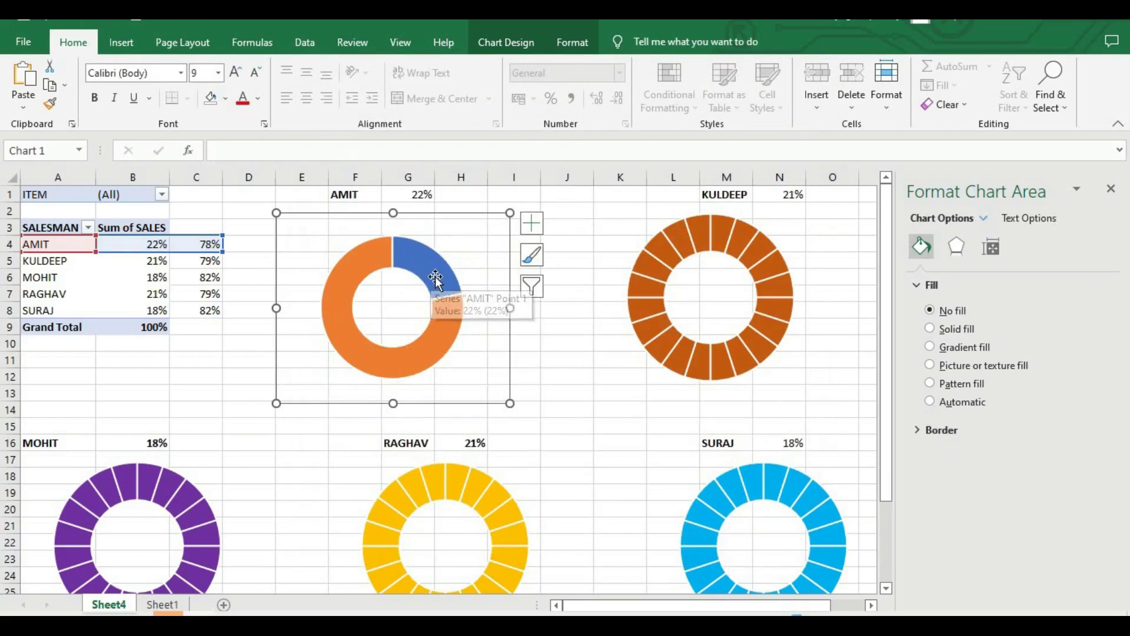
# Set the blue sales-share slice over the green doughnut to no fill
pyautogui.click(414, 259)
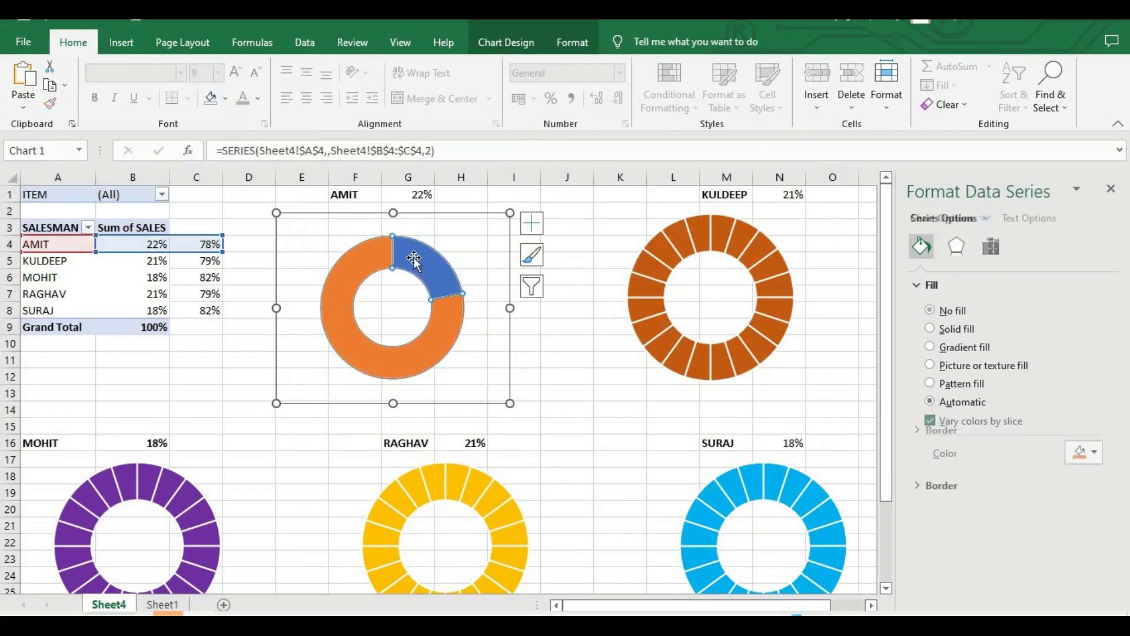
pyautogui.click(414, 259)
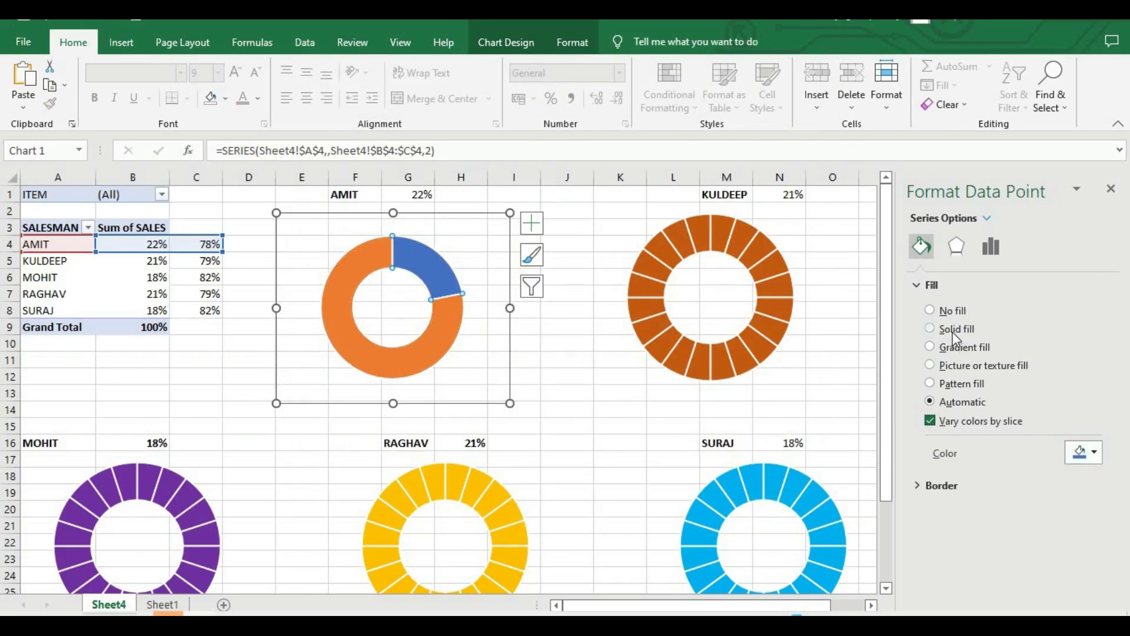
pyautogui.click(931, 311)
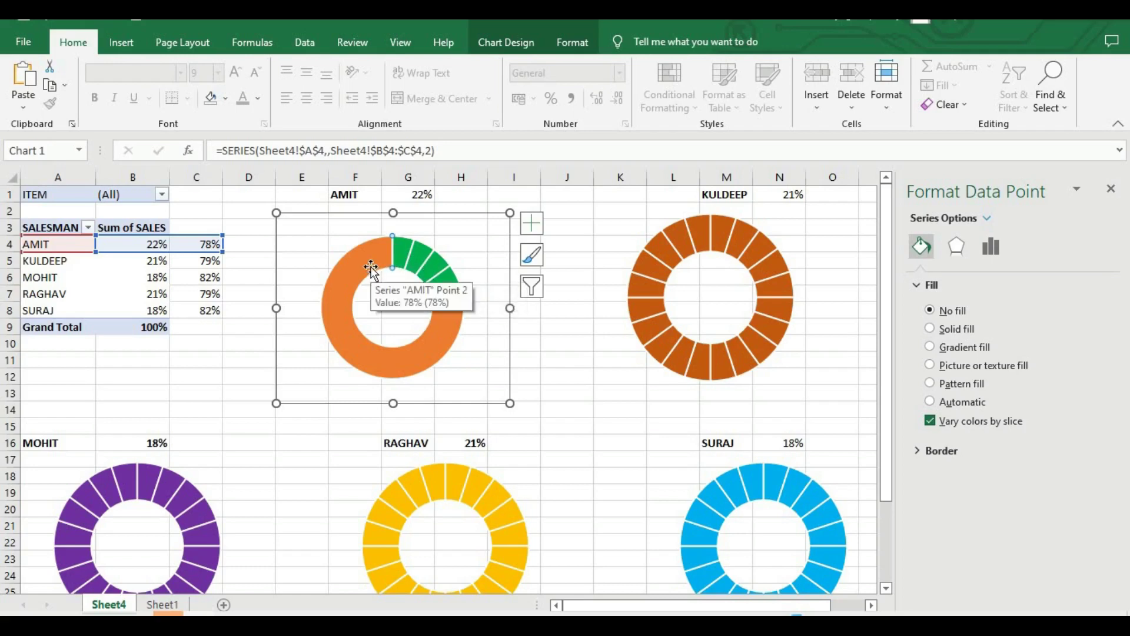
# Give the larger remainder slice over the green doughnut a solid white fill with 40% transparency
pyautogui.press('Down')
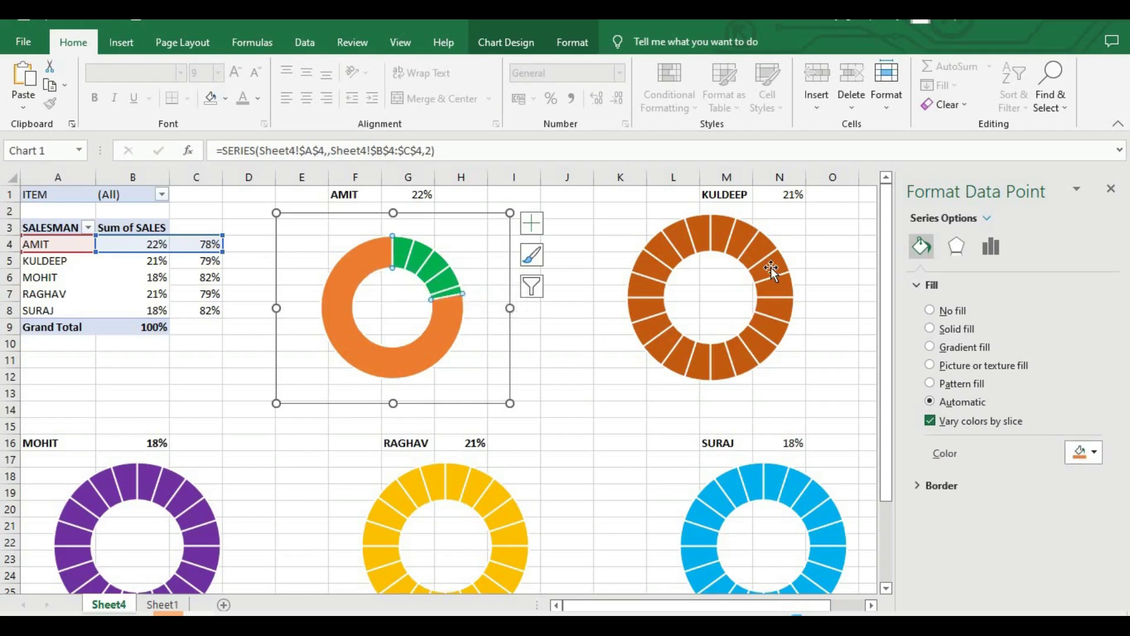
pyautogui.click(930, 328)
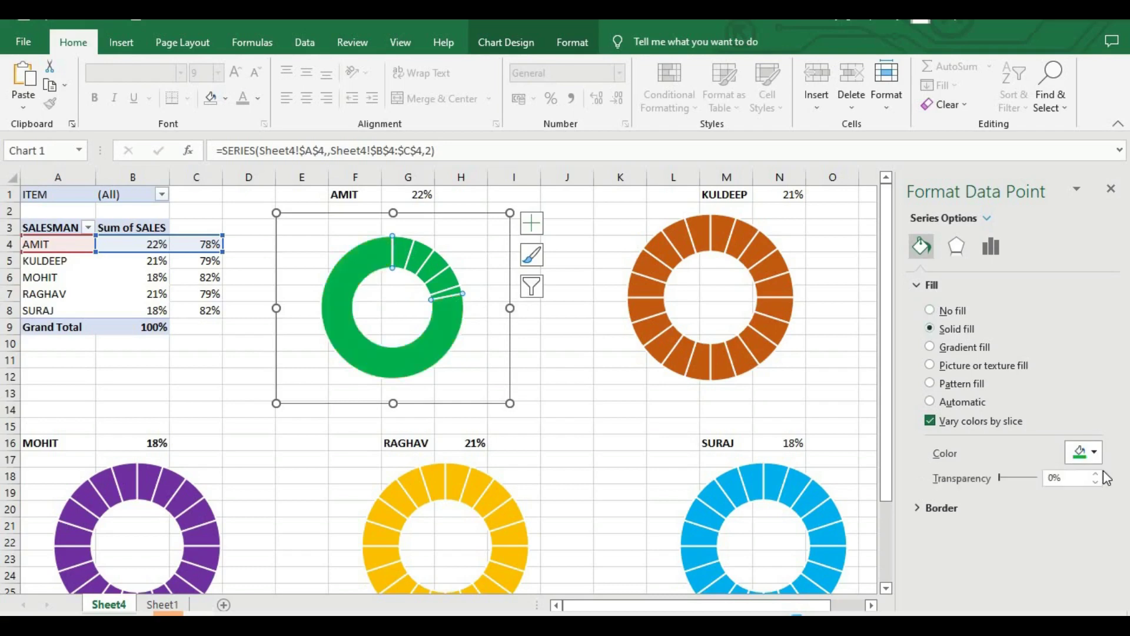
pyautogui.click(1095, 454)
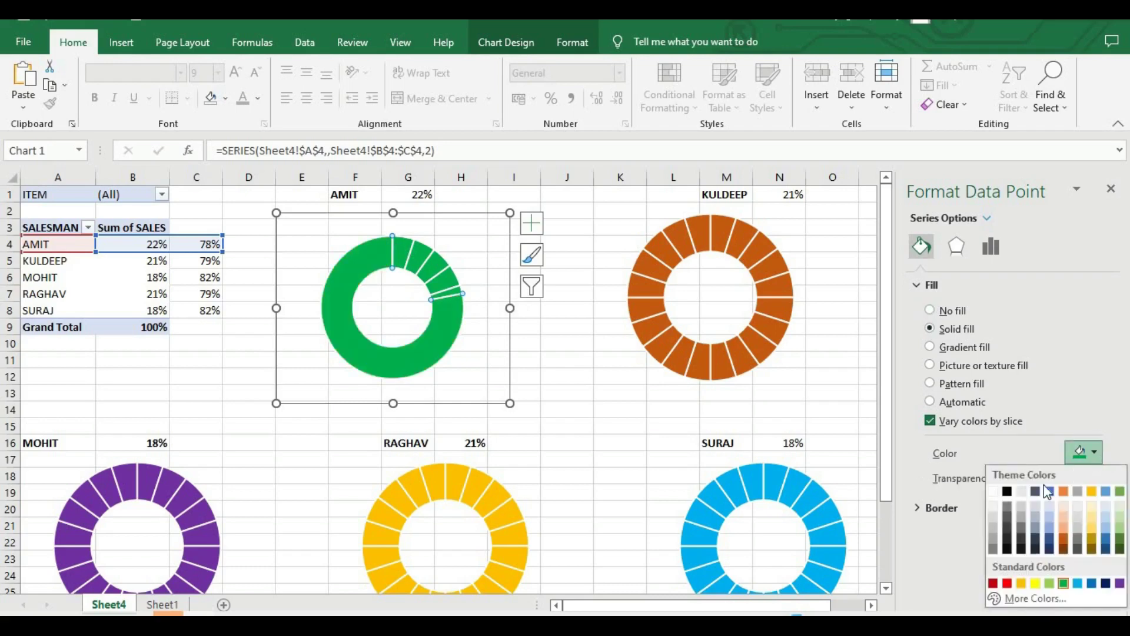
pyautogui.click(993, 491)
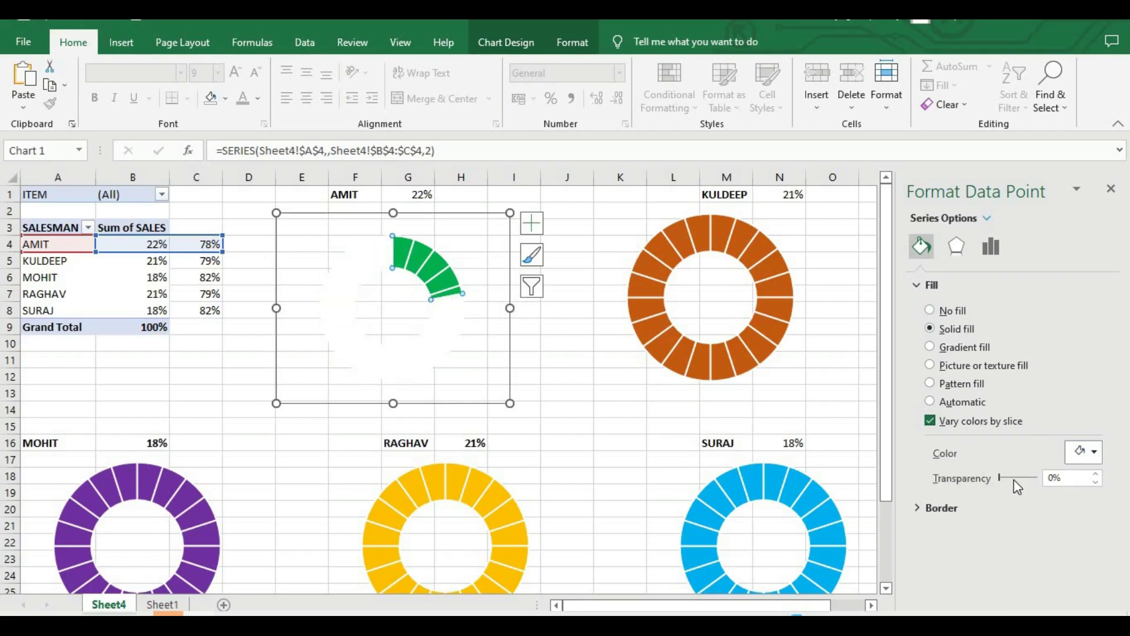
pyautogui.click(1014, 480)
pyautogui.moveTo(1014, 479)
pyautogui.mouseDown()
pyautogui.moveTo(1000, 478)
pyautogui.moveTo(1015, 478)
pyautogui.mouseUp()
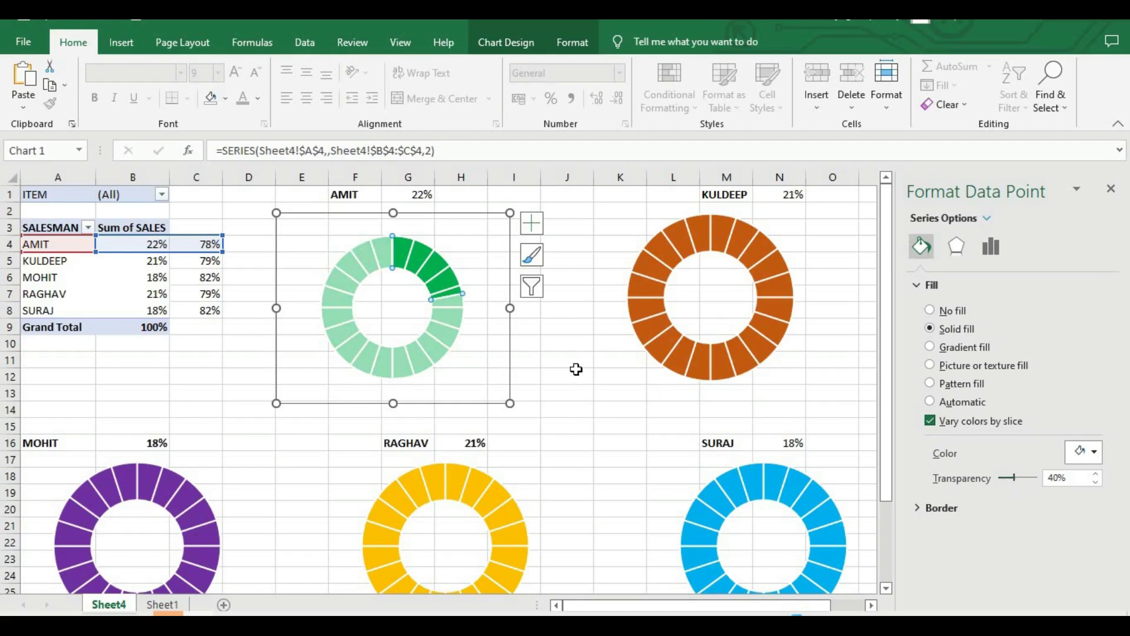
pyautogui.click(581, 338)
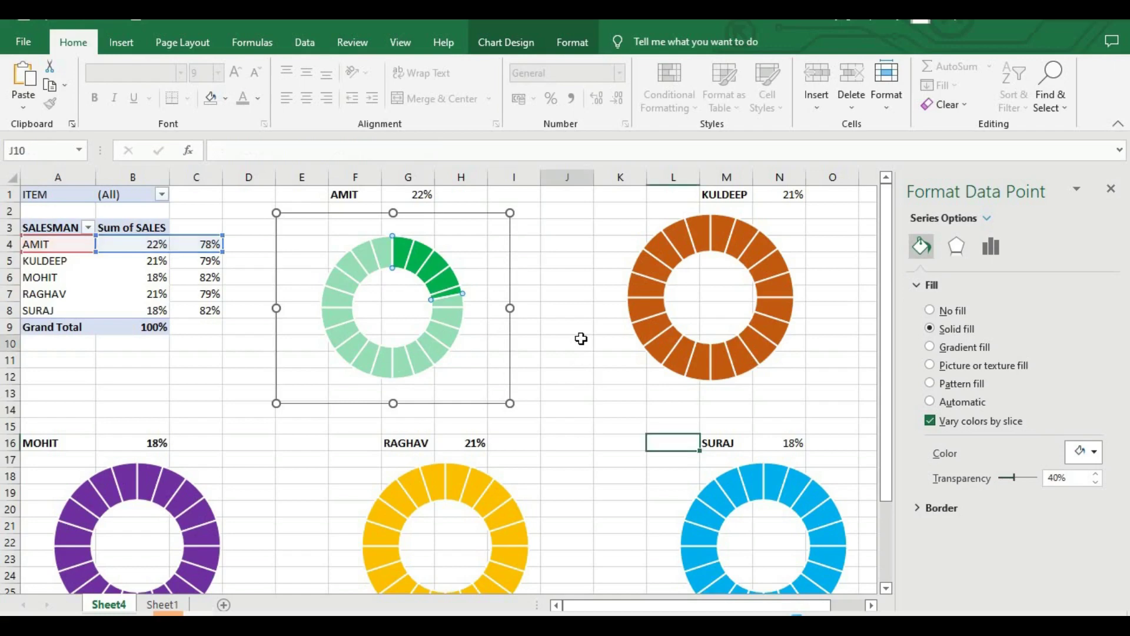
# Add a data series to the dark orange doughnut chart with cell A5 as its name and B5:C5 as its values
pyautogui.click(658, 292)
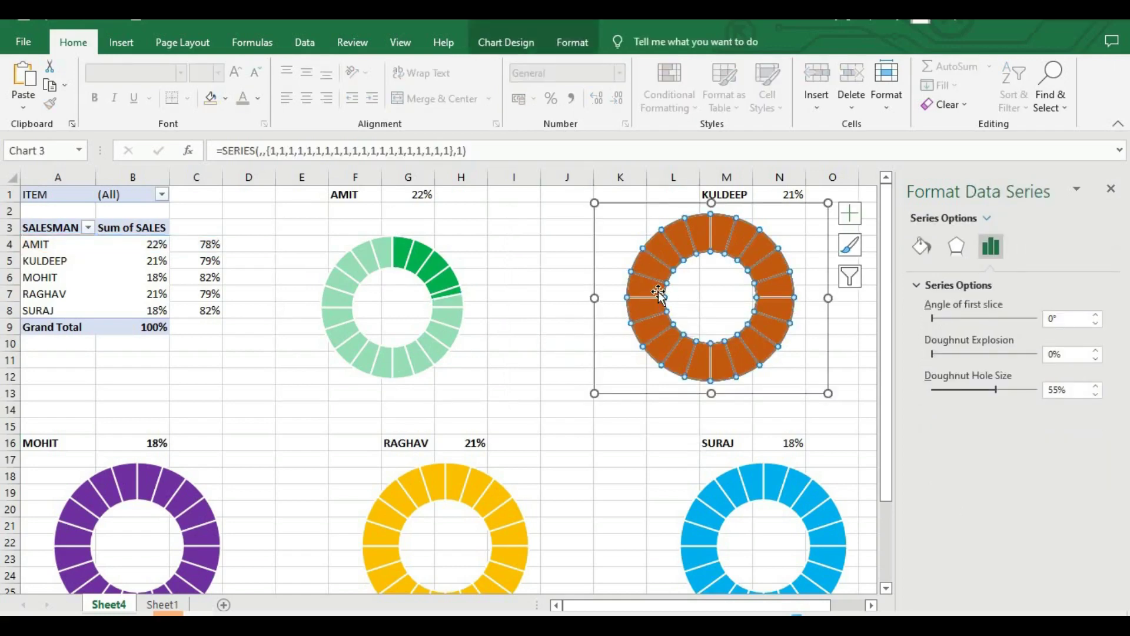
pyautogui.rightClick(658, 292)
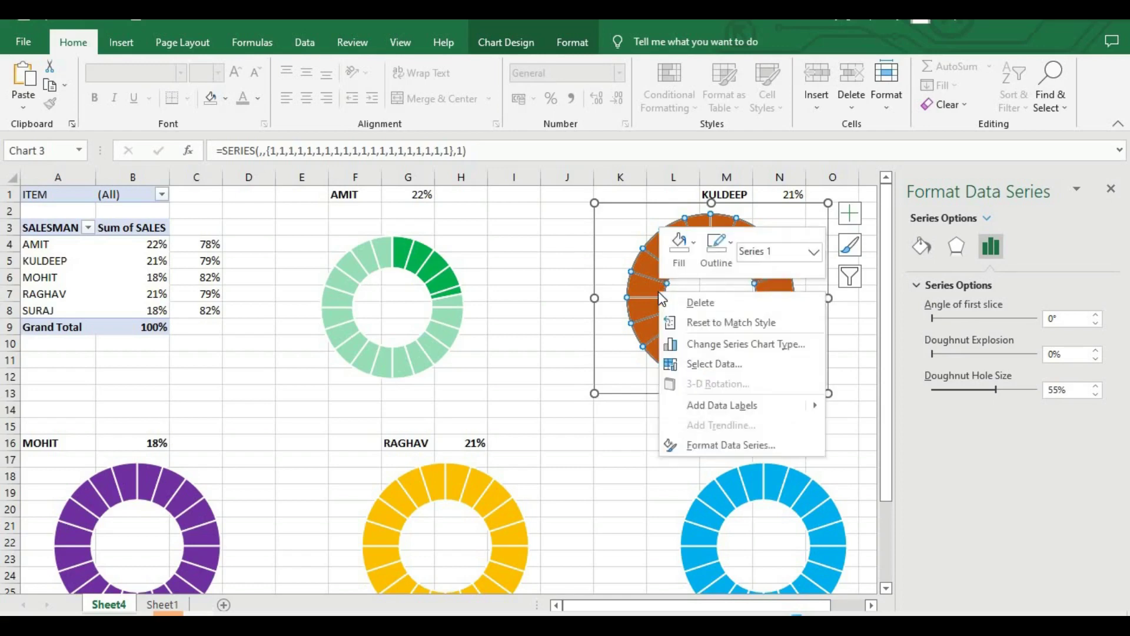
pyautogui.click(683, 361)
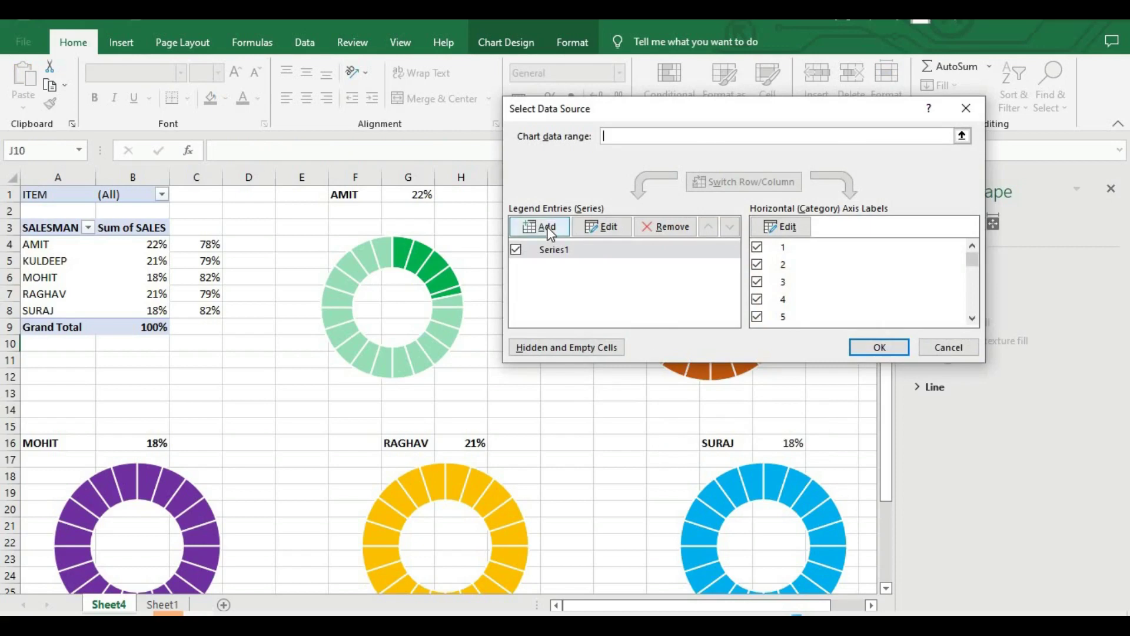
pyautogui.click(548, 228)
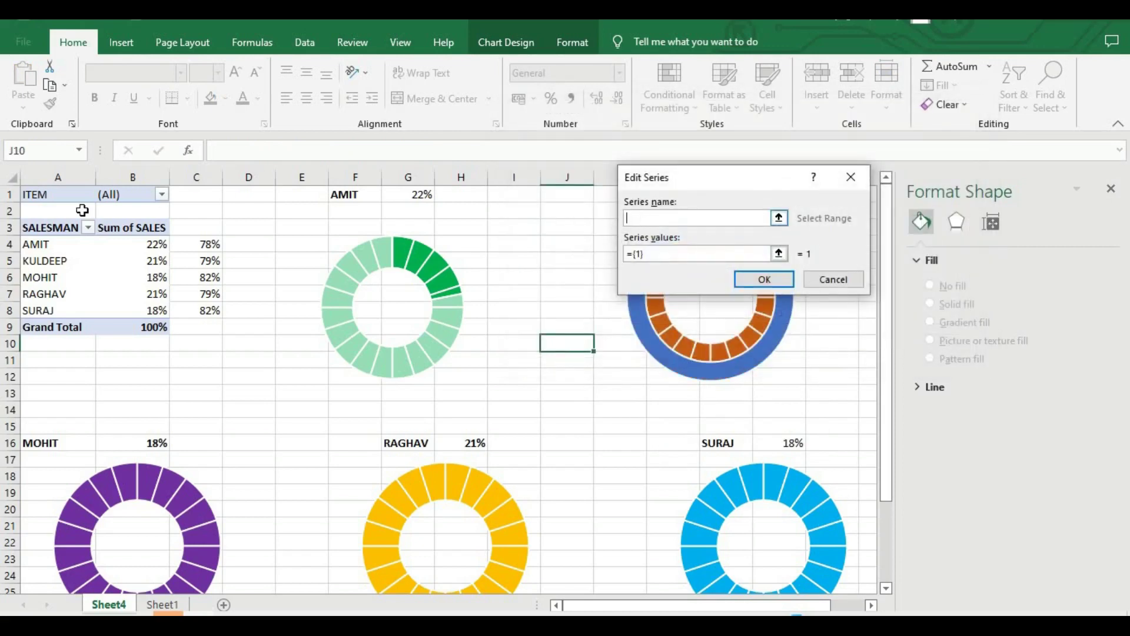
pyautogui.click(53, 260)
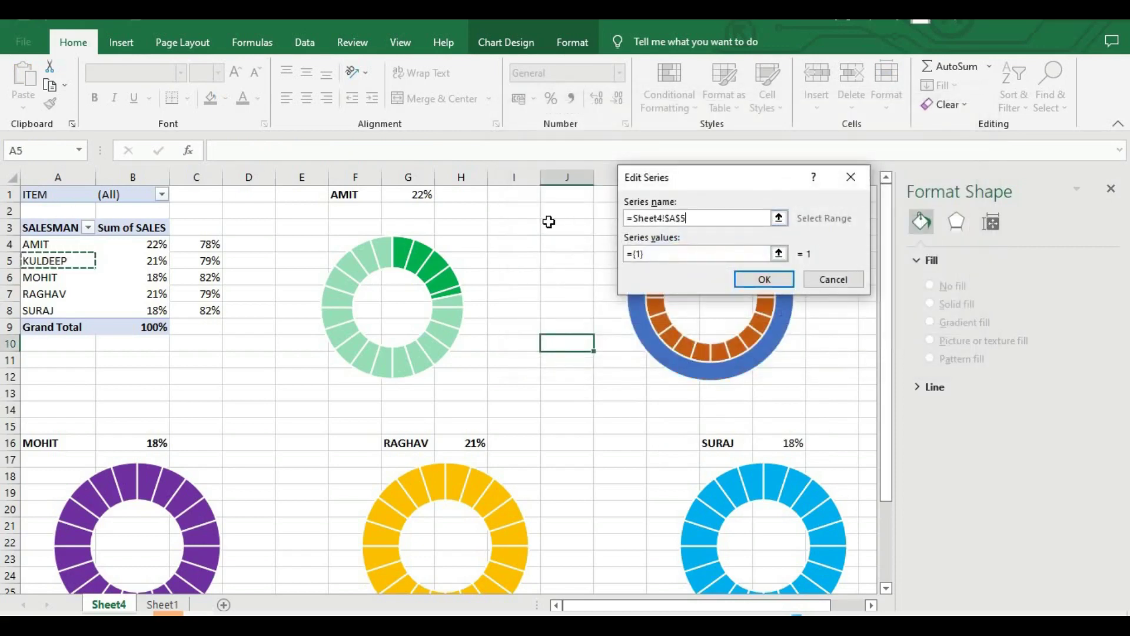
pyautogui.click(653, 255)
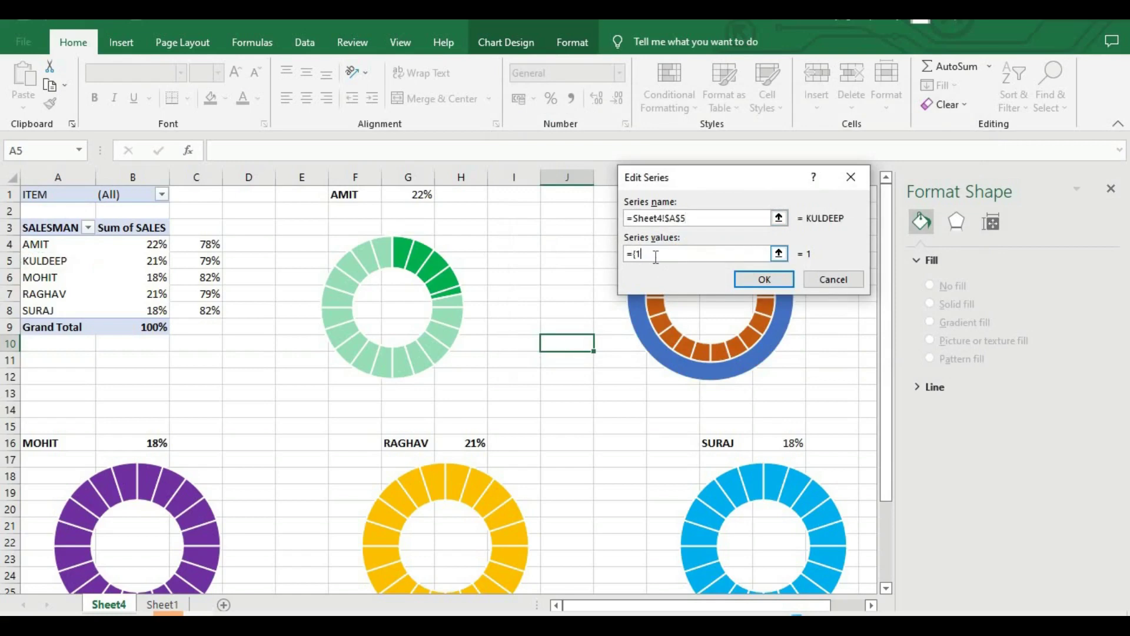
pyautogui.press('BackSpace')
pyautogui.press('BackSpace')
pyautogui.press('BackSpace')
pyautogui.press('BackSpace')
pyautogui.moveTo(148, 263); pyautogui.dragTo(206, 260)
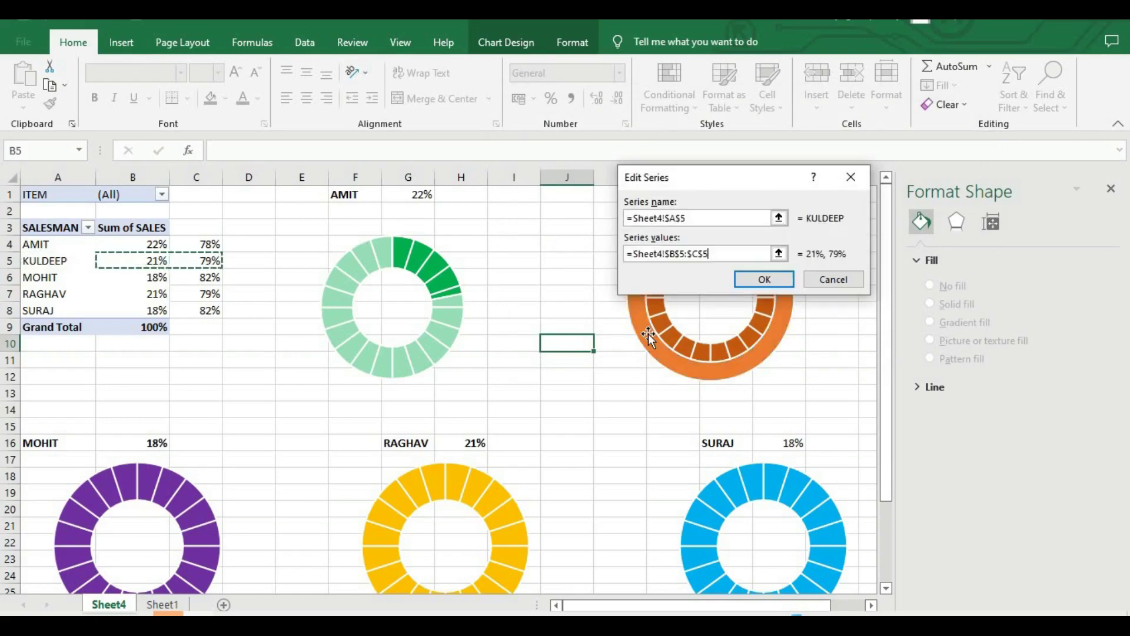
pyautogui.click(769, 283)
pyautogui.click(883, 350)
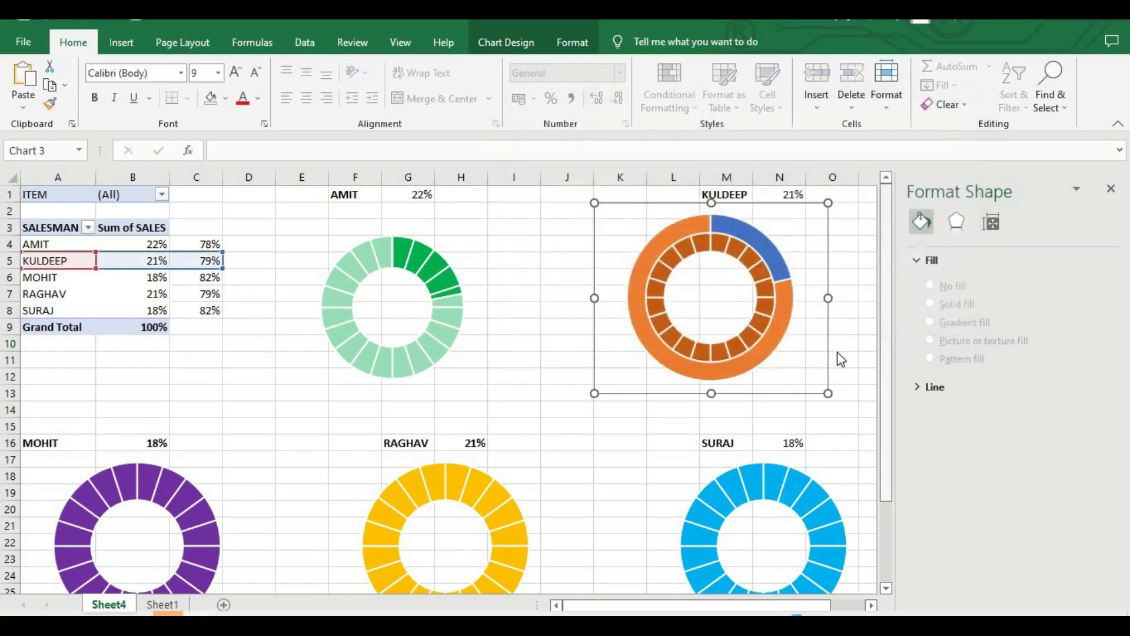
# Plot the dark orange chart's added outer series on the secondary axis, keeping the Doughnut chart type
pyautogui.click(776, 344)
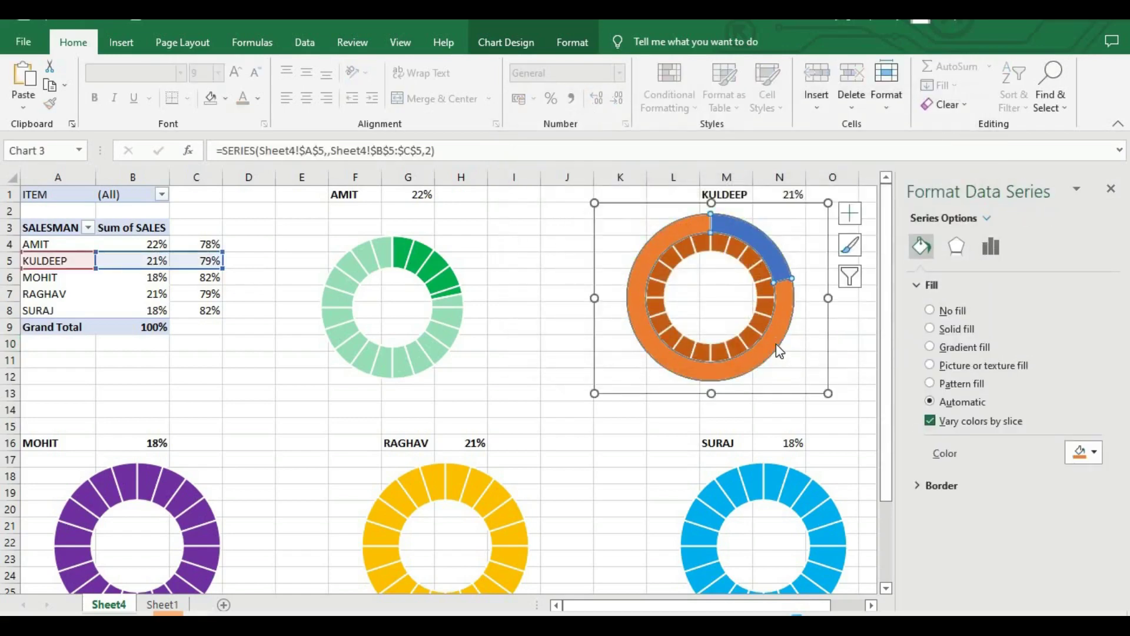
pyautogui.rightClick(776, 344)
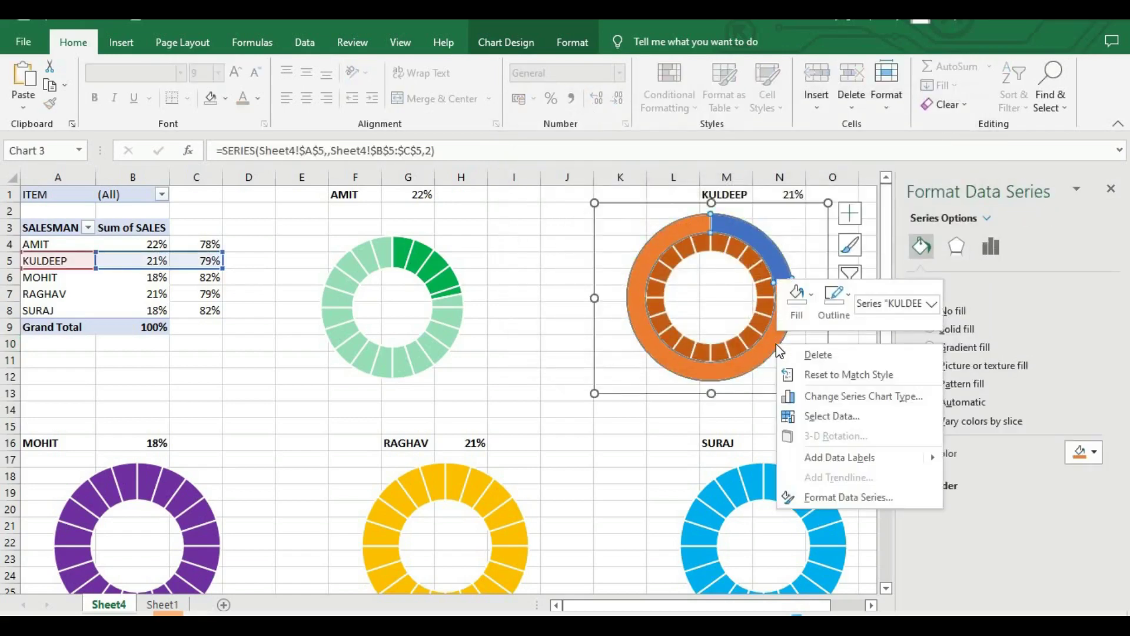
pyautogui.click(805, 397)
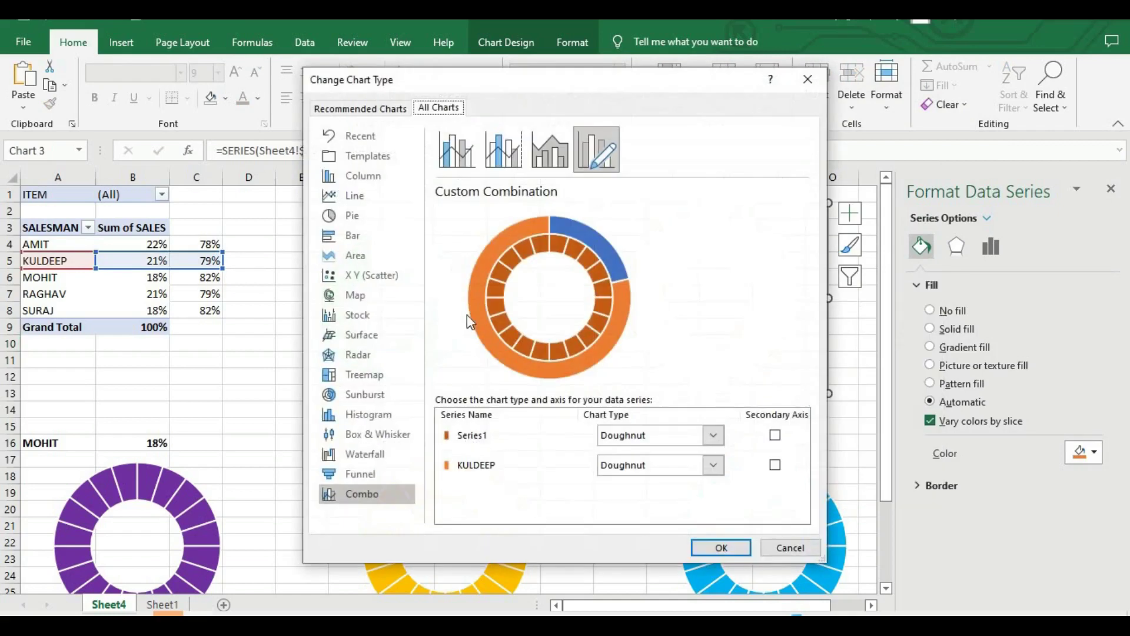
pyautogui.click(775, 468)
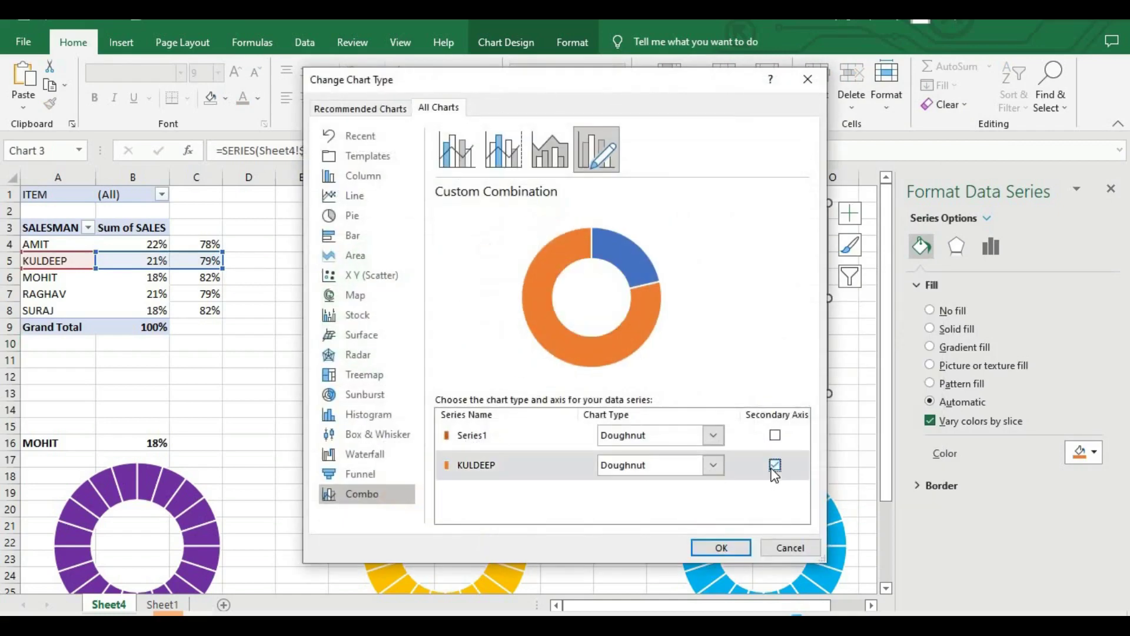
pyautogui.click(696, 549)
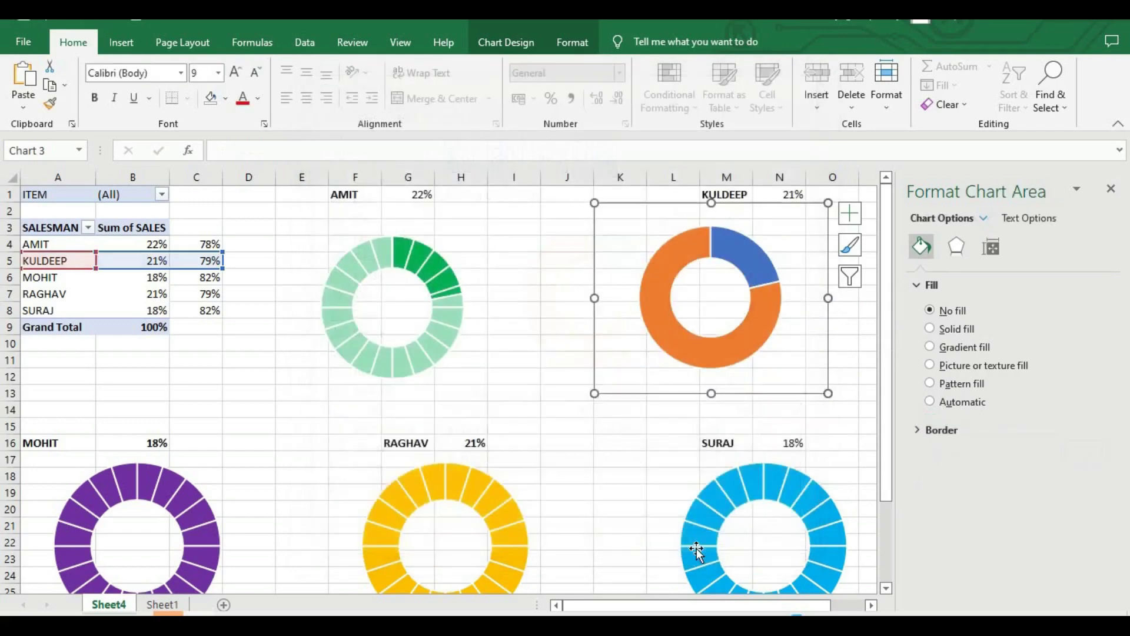
# Set the blue sales-share slice over the dark orange doughnut to no fill
pyautogui.click(727, 244)
pyautogui.click(727, 245)
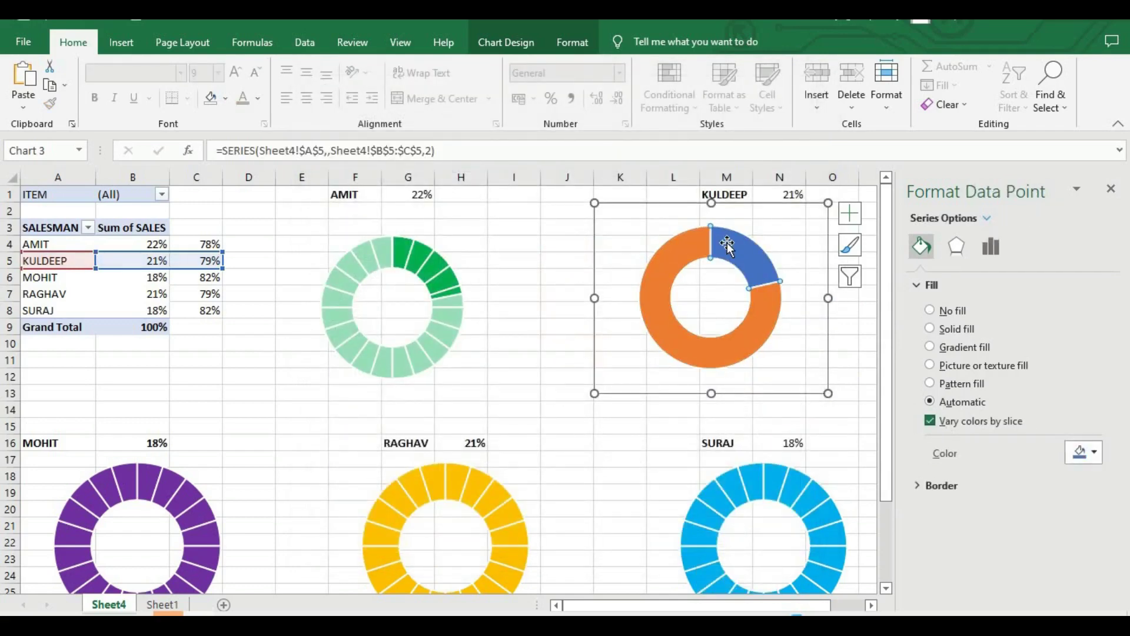
pyautogui.click(930, 328)
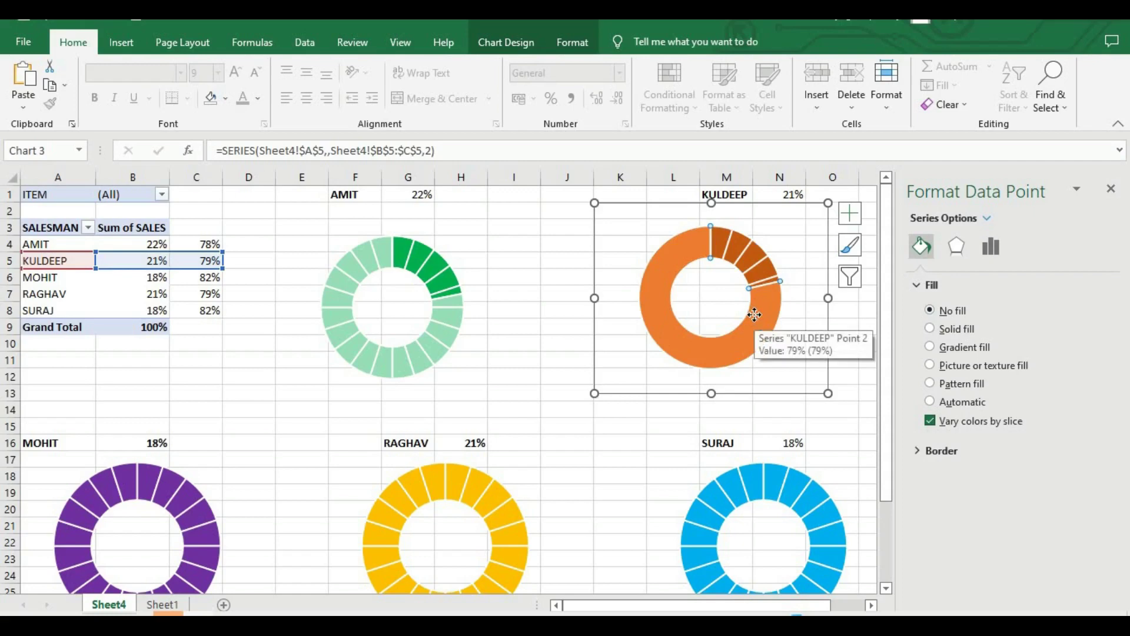
# Give the larger remainder slice over the dark orange doughnut a solid white fill with 51% transparency
pyautogui.hotkey('ctrl', 'z')
pyautogui.hotkey('ctrl', 'z')
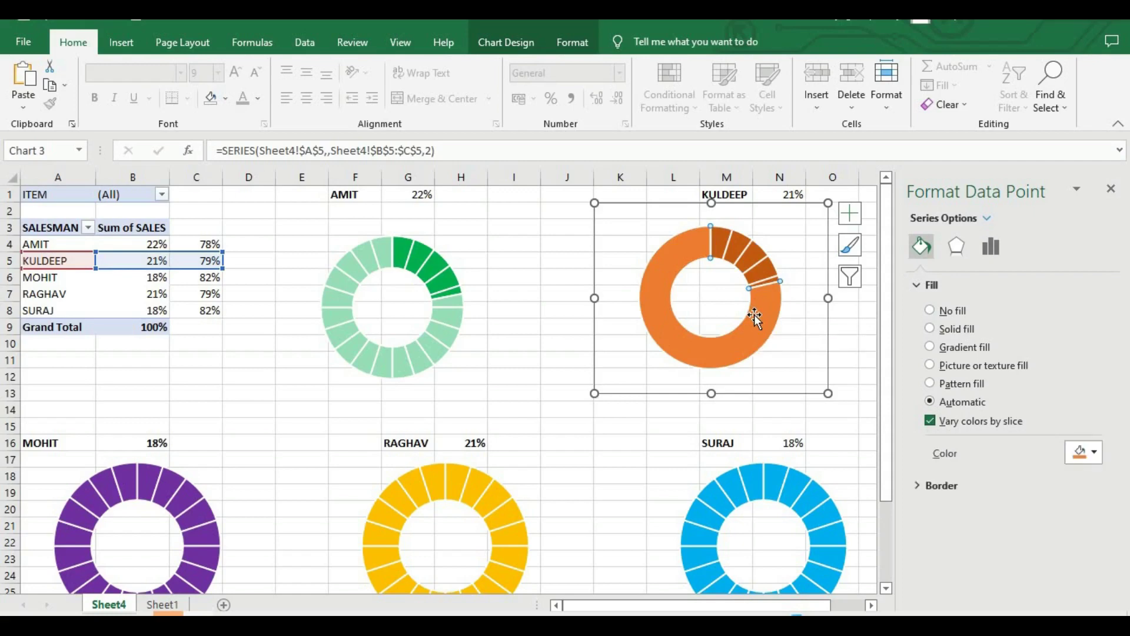
pyautogui.click(931, 328)
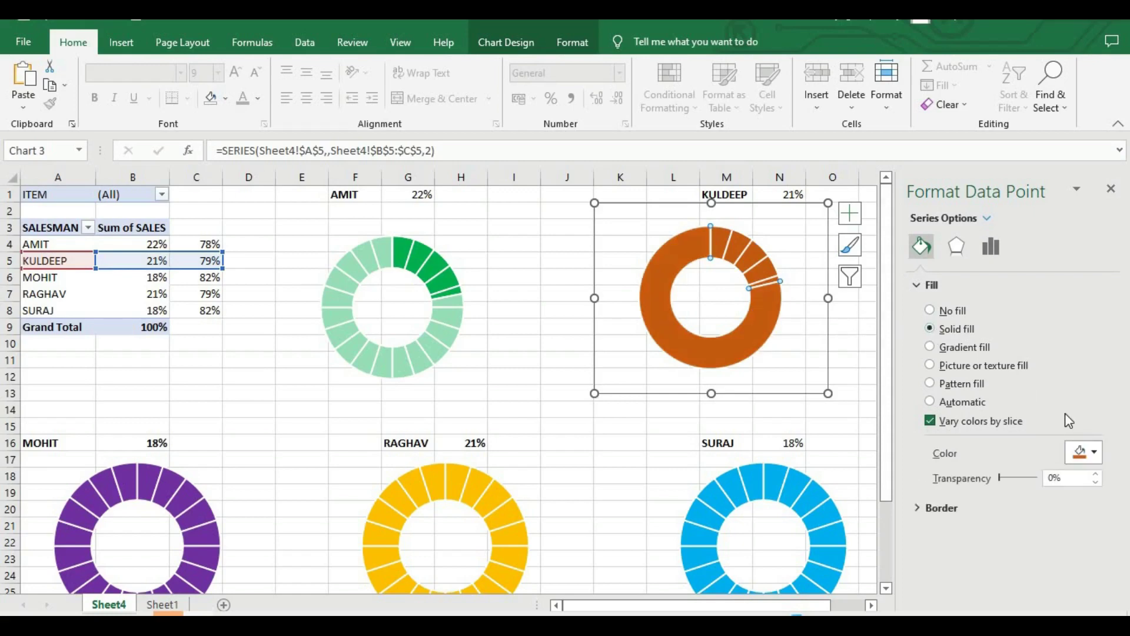
pyautogui.click(1095, 457)
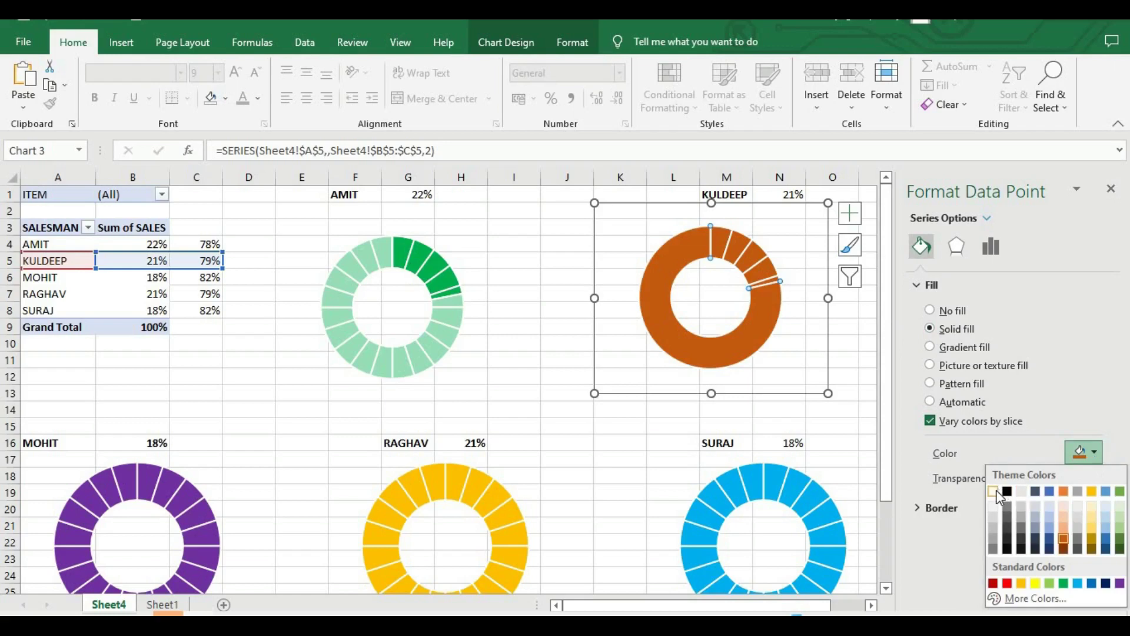
pyautogui.click(994, 491)
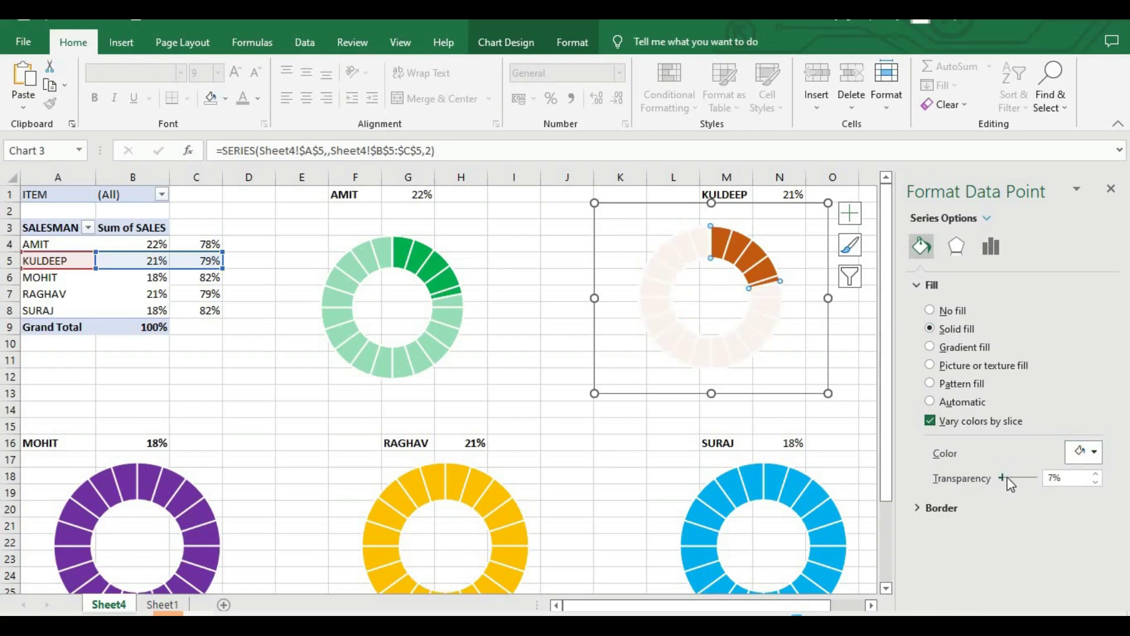
pyautogui.moveTo(1008, 479); pyautogui.dragTo(1022, 478)
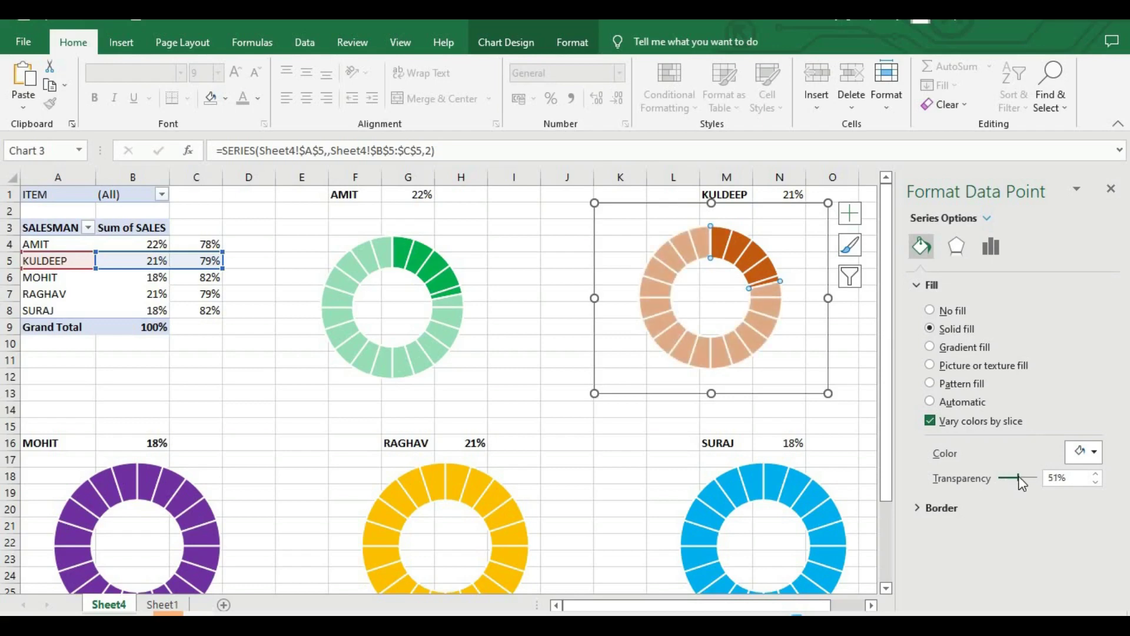
pyautogui.click(596, 479)
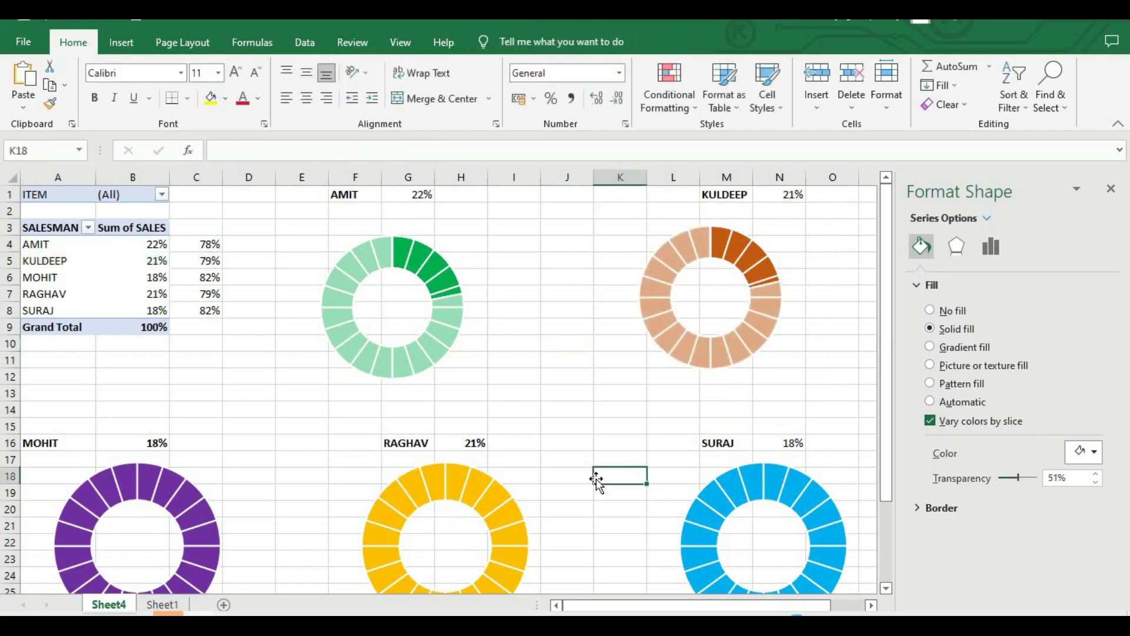
# Add a data series to the purple doughnut chart with cell A6 as its name and B6:C6 as its values
pyautogui.click(160, 504)
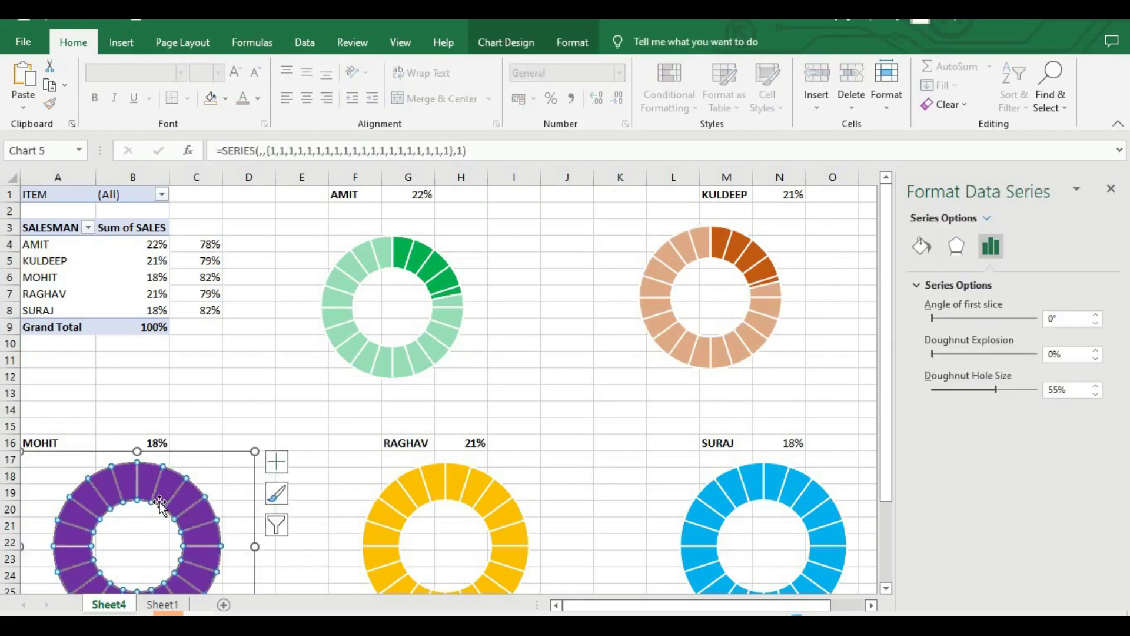
pyautogui.rightClick(163, 509)
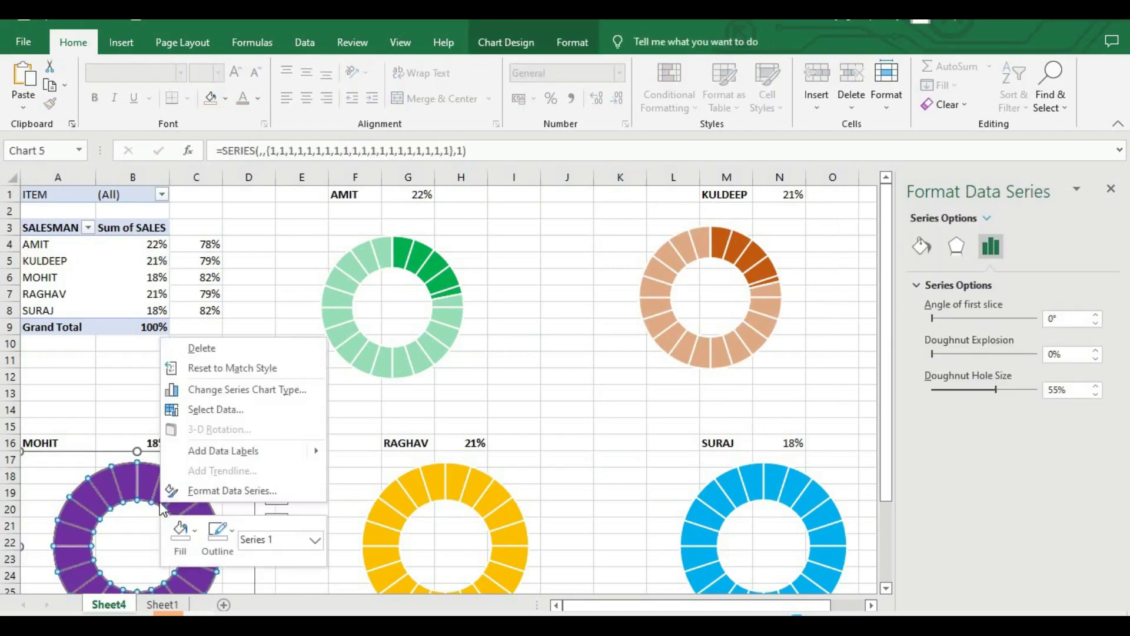
pyautogui.click(252, 409)
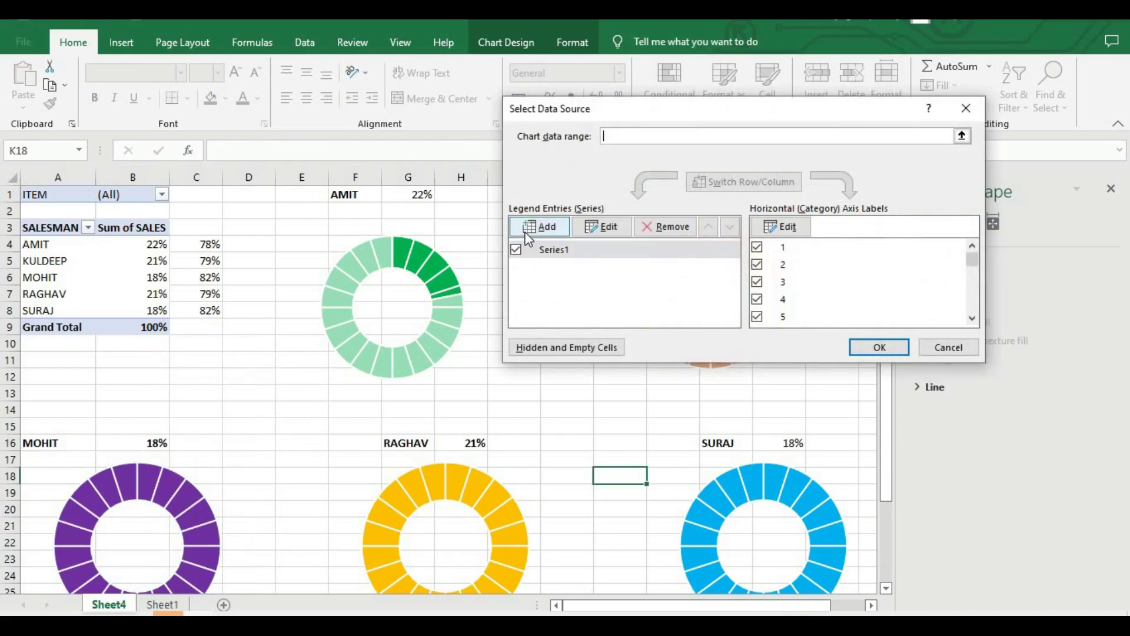
pyautogui.click(529, 228)
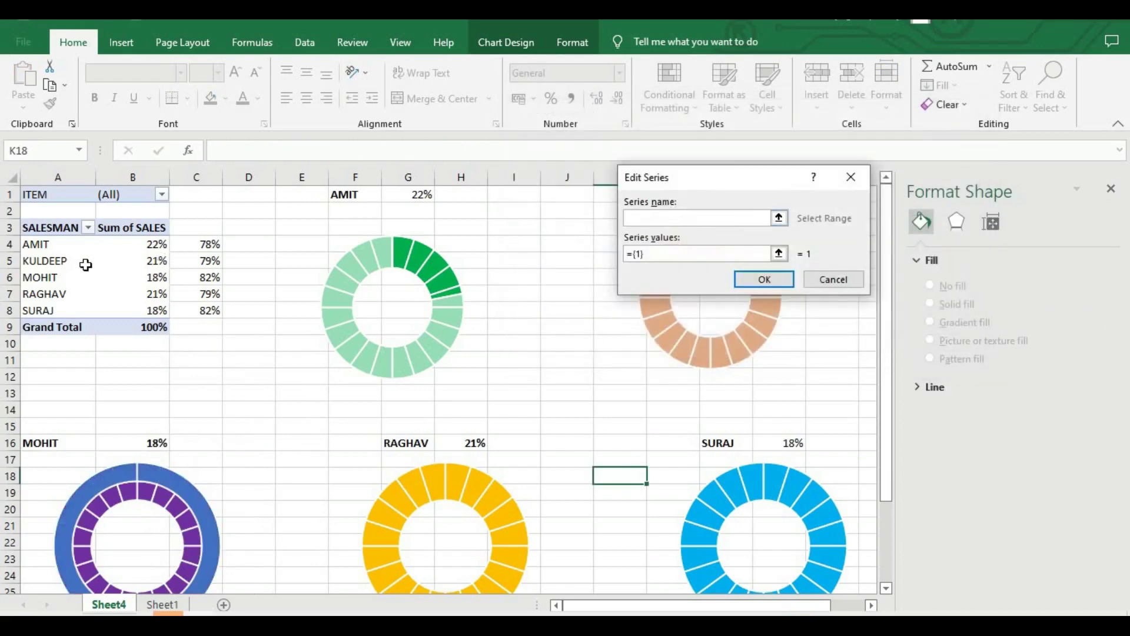
pyautogui.click(60, 282)
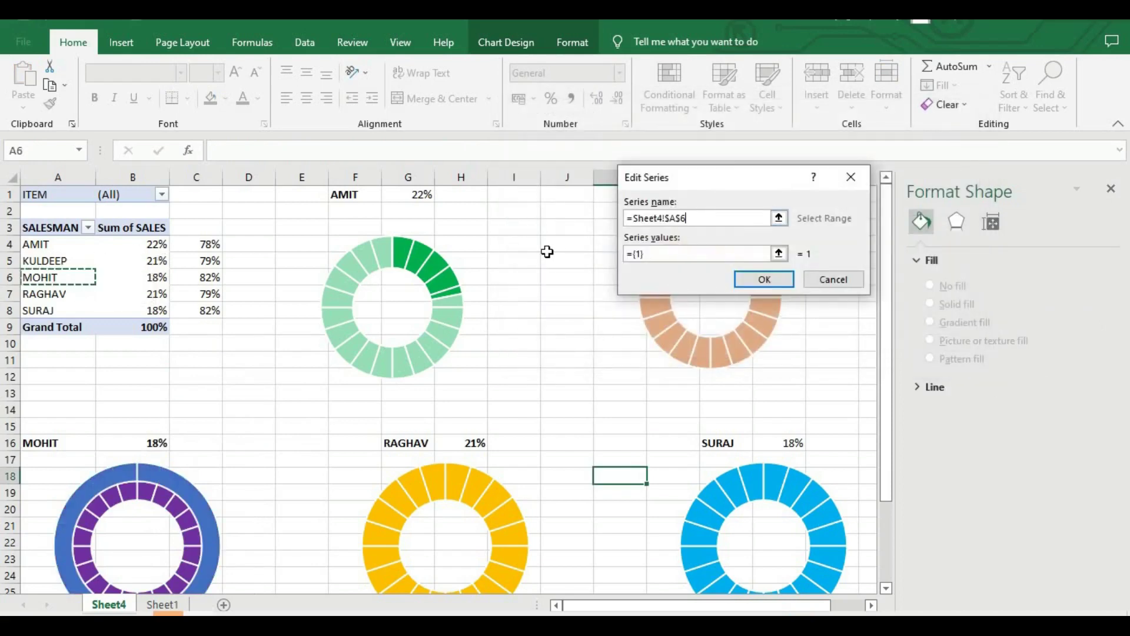
pyautogui.click(652, 254)
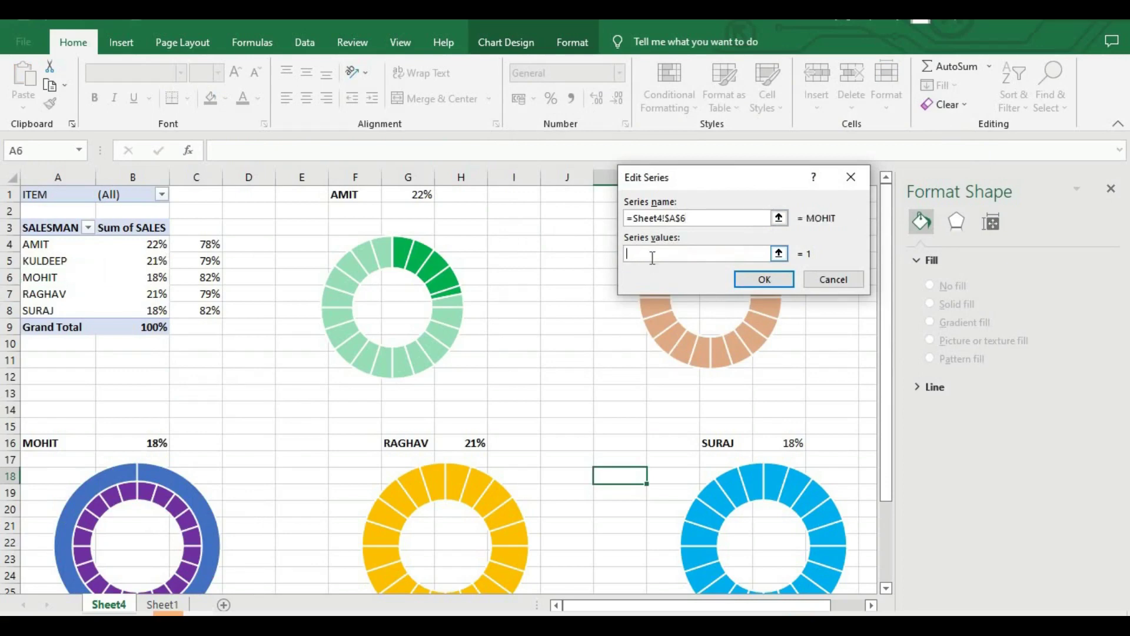
pyautogui.moveTo(151, 278); pyautogui.dragTo(195, 276)
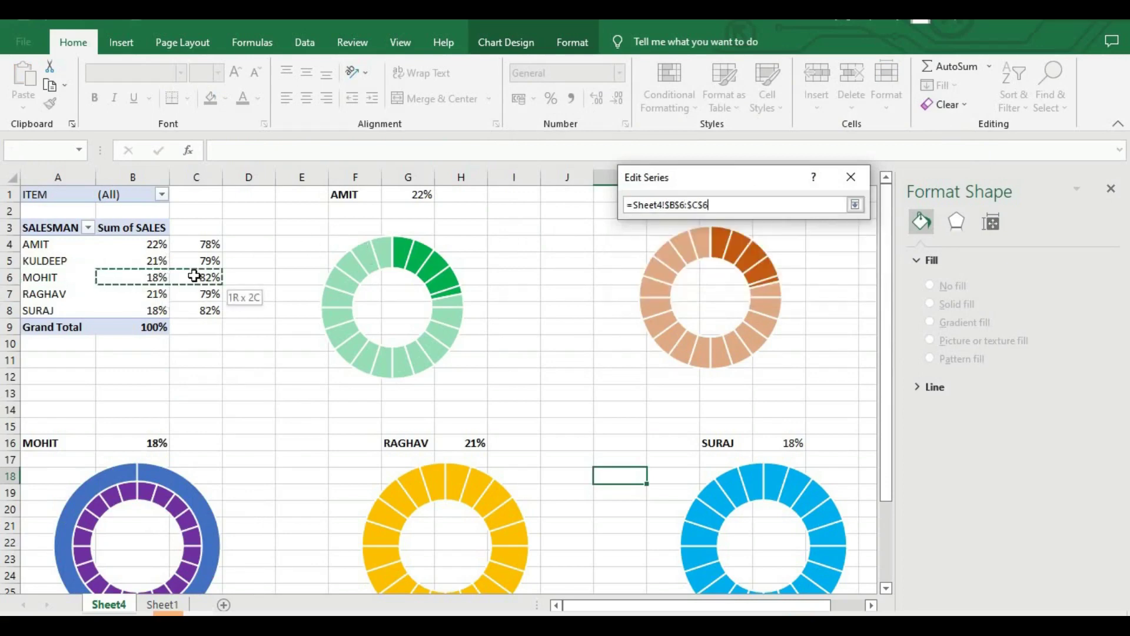
pyautogui.click(743, 278)
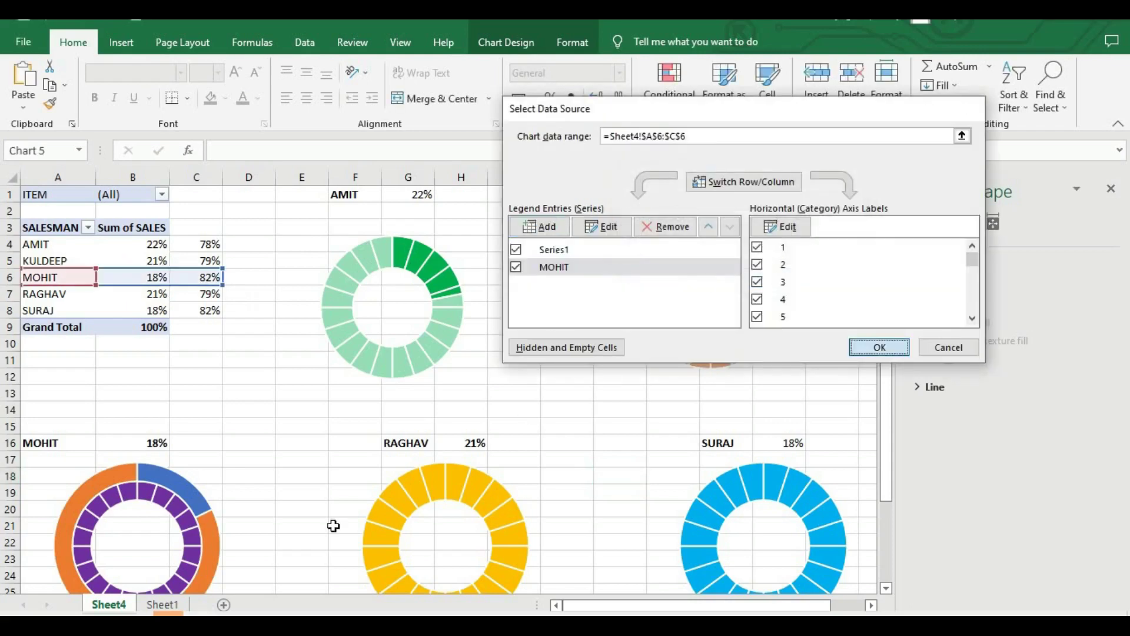
pyautogui.press('Return')
# Plot the purple chart's added outer series on the secondary axis, keeping the Doughnut chart type
pyautogui.click(197, 496)
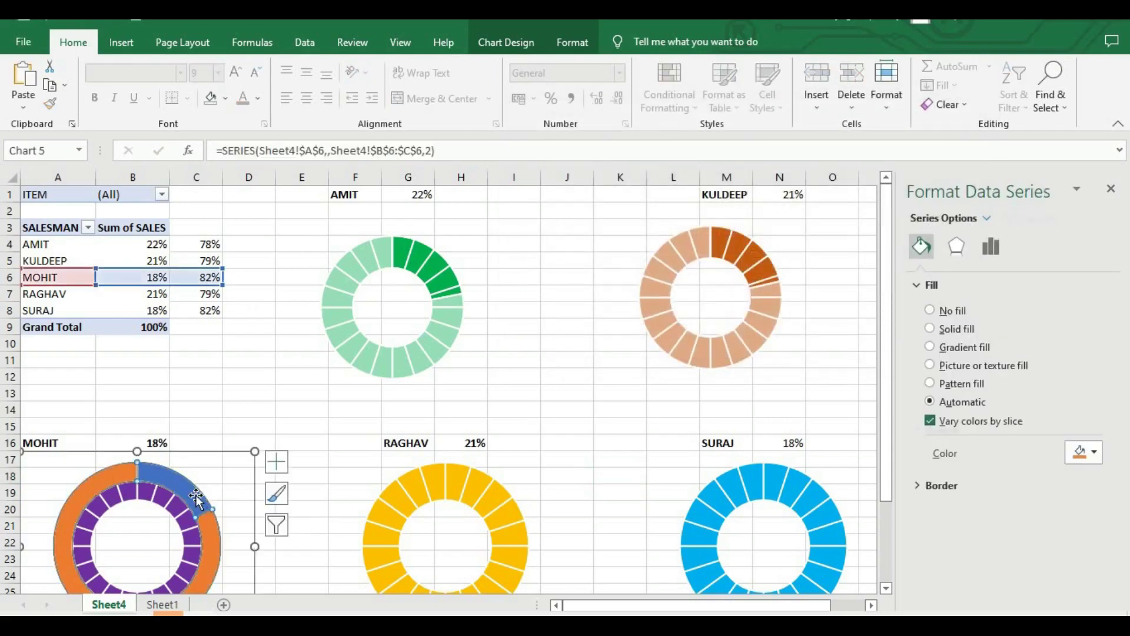
pyautogui.rightClick(201, 502)
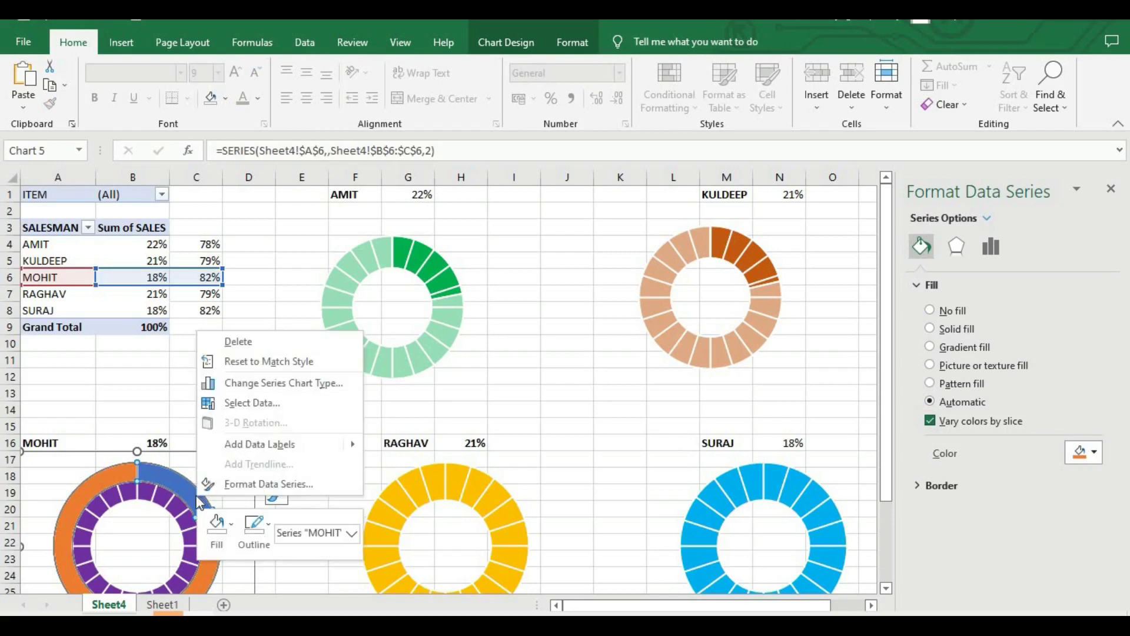
pyautogui.click(248, 378)
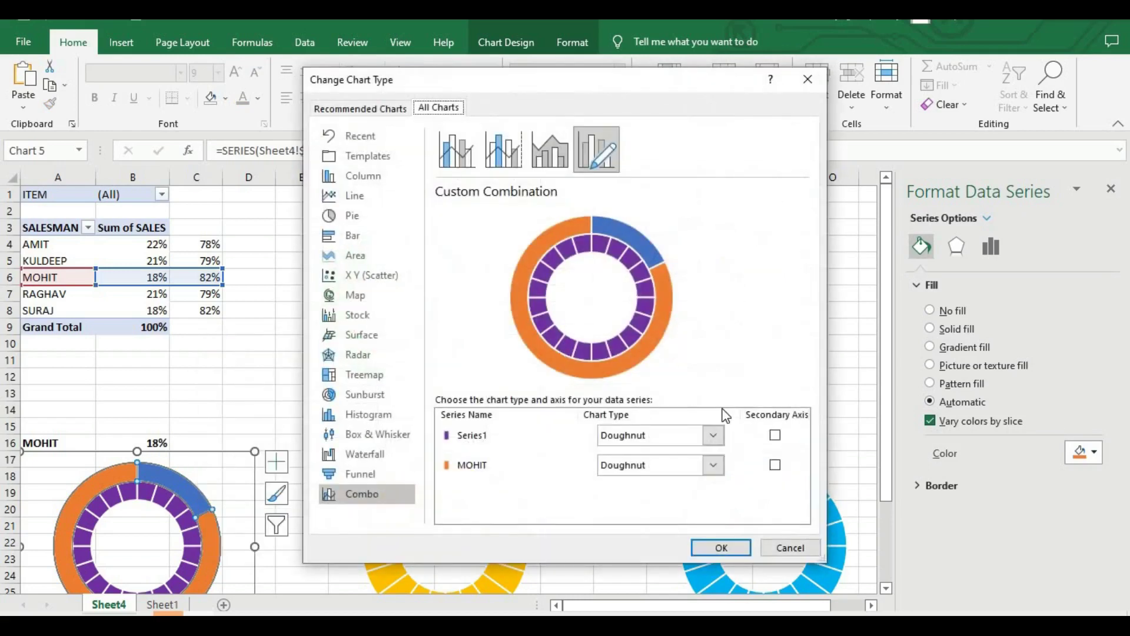
pyautogui.click(775, 465)
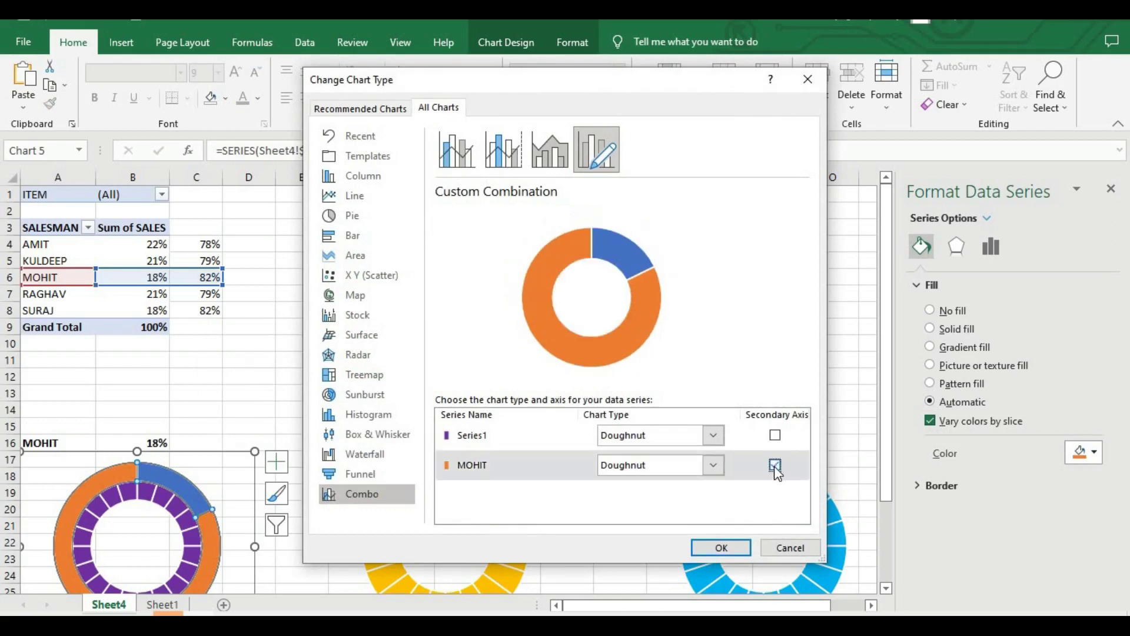
pyautogui.click(703, 547)
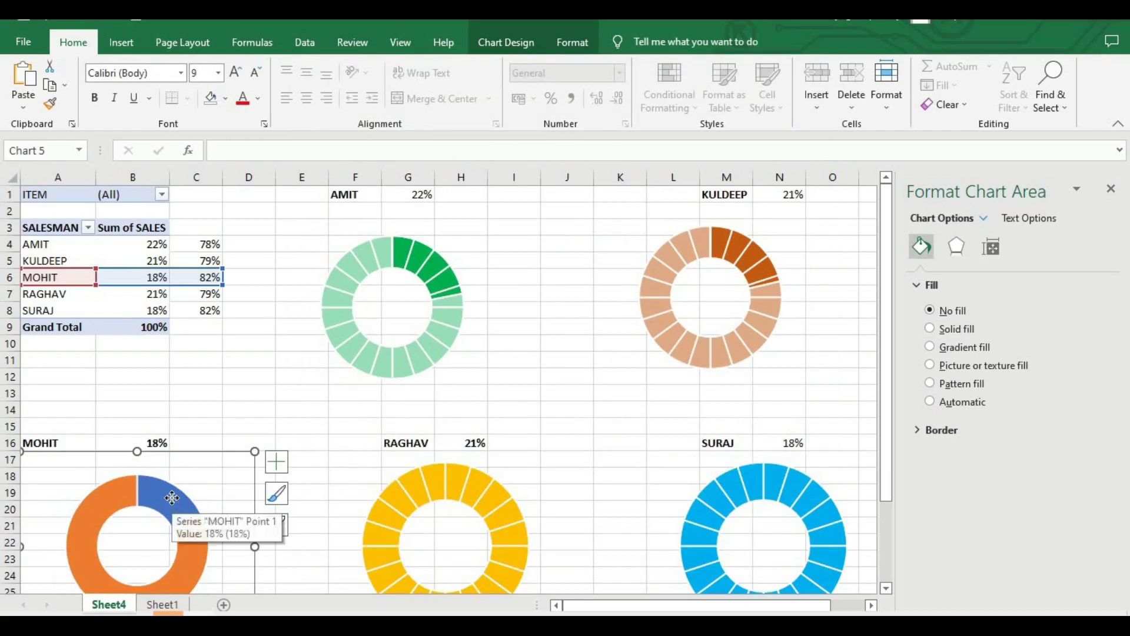
# Set the blue sales-share slice over the purple doughnut to no fill
pyautogui.click(172, 500)
pyautogui.click(172, 500)
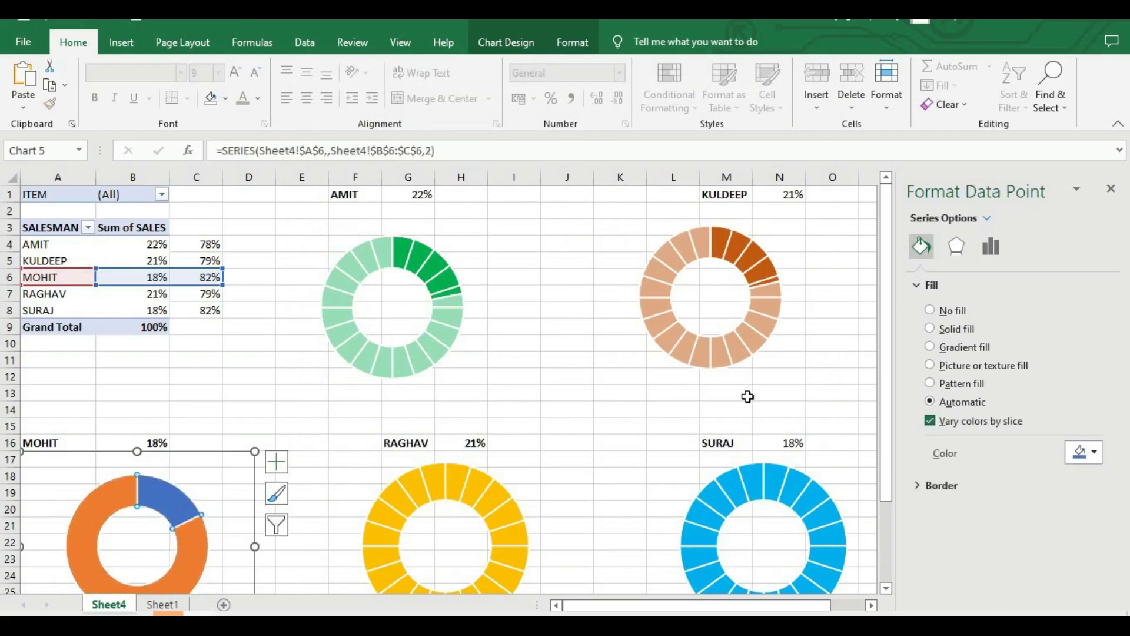
pyautogui.click(931, 328)
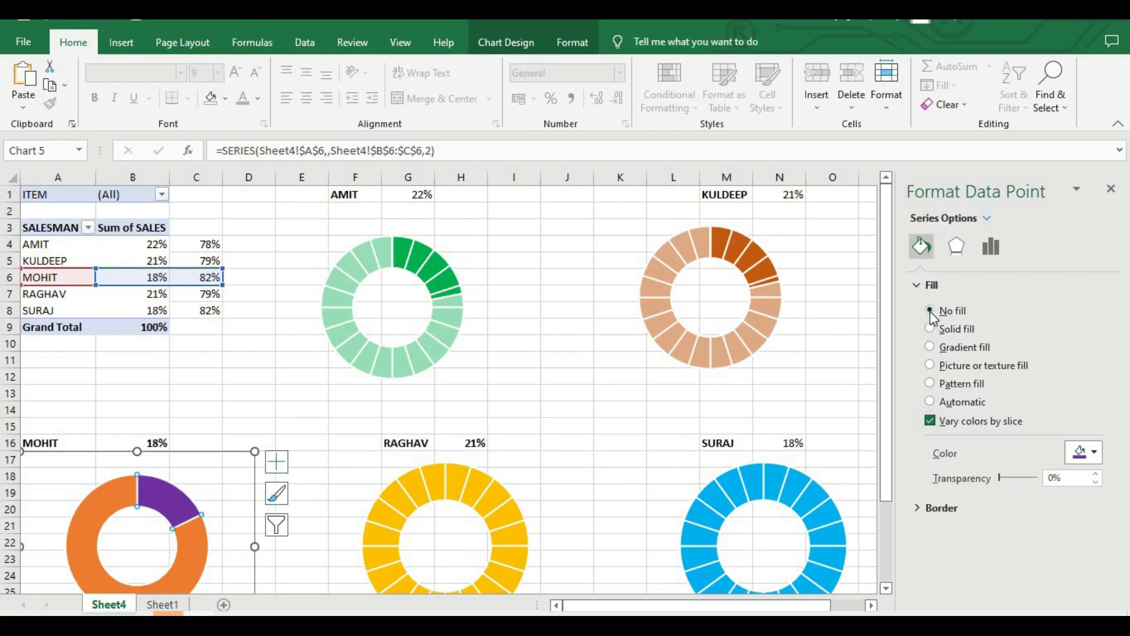
pyautogui.click(930, 311)
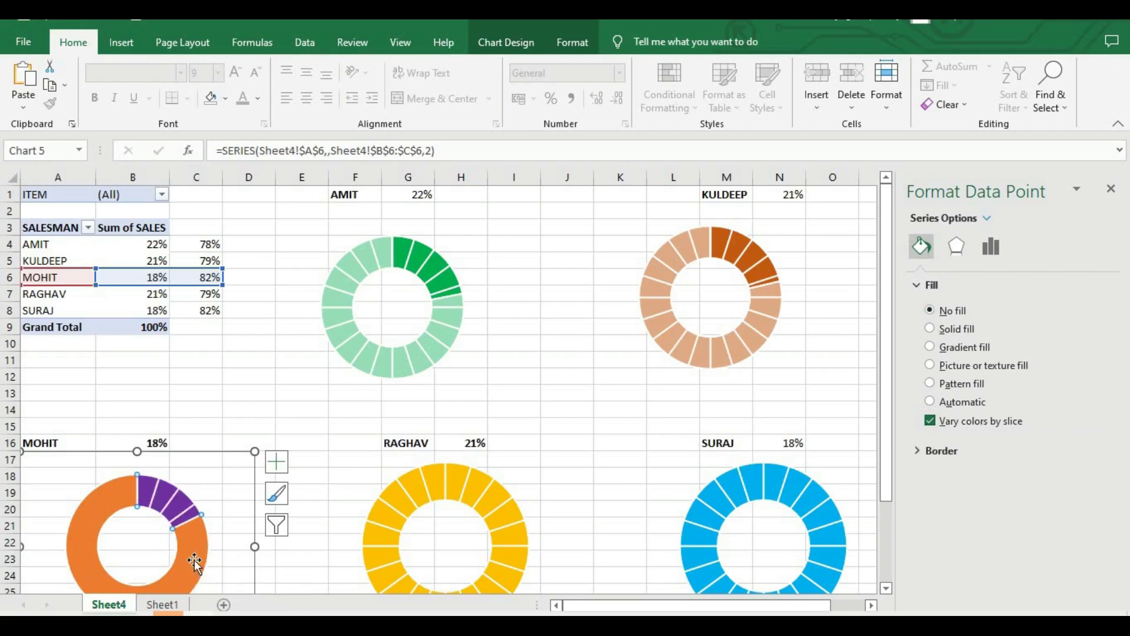
# Give the larger remainder slice over the purple doughnut a solid white fill with 48% transparency
pyautogui.hotkey('alt', 'u')
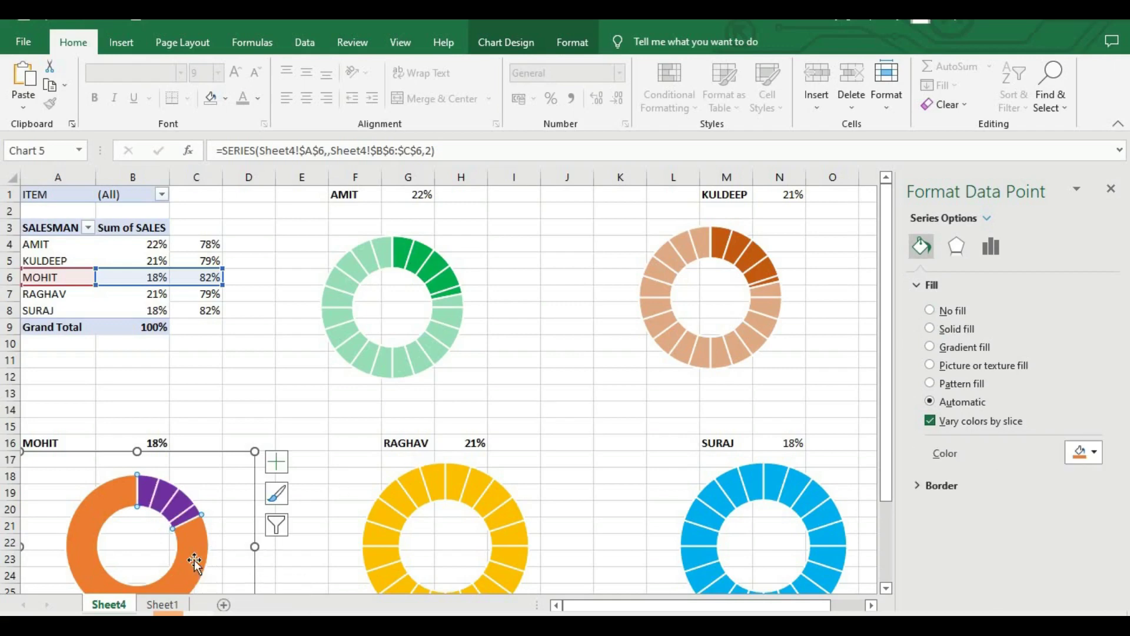
pyautogui.click(930, 328)
pyautogui.click(1095, 451)
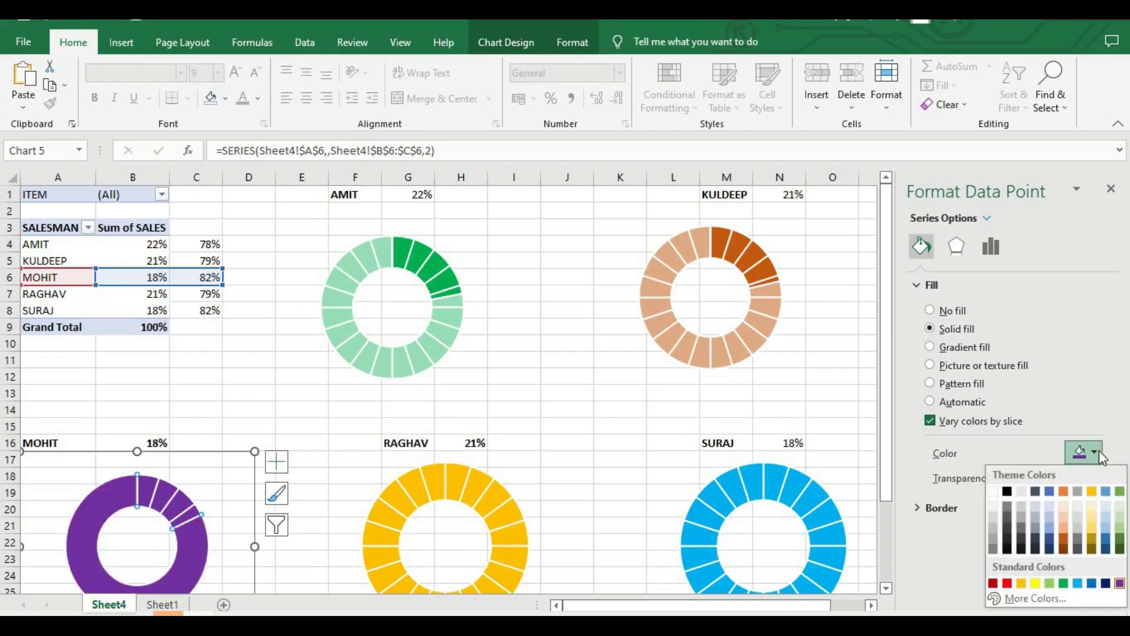
pyautogui.click(994, 491)
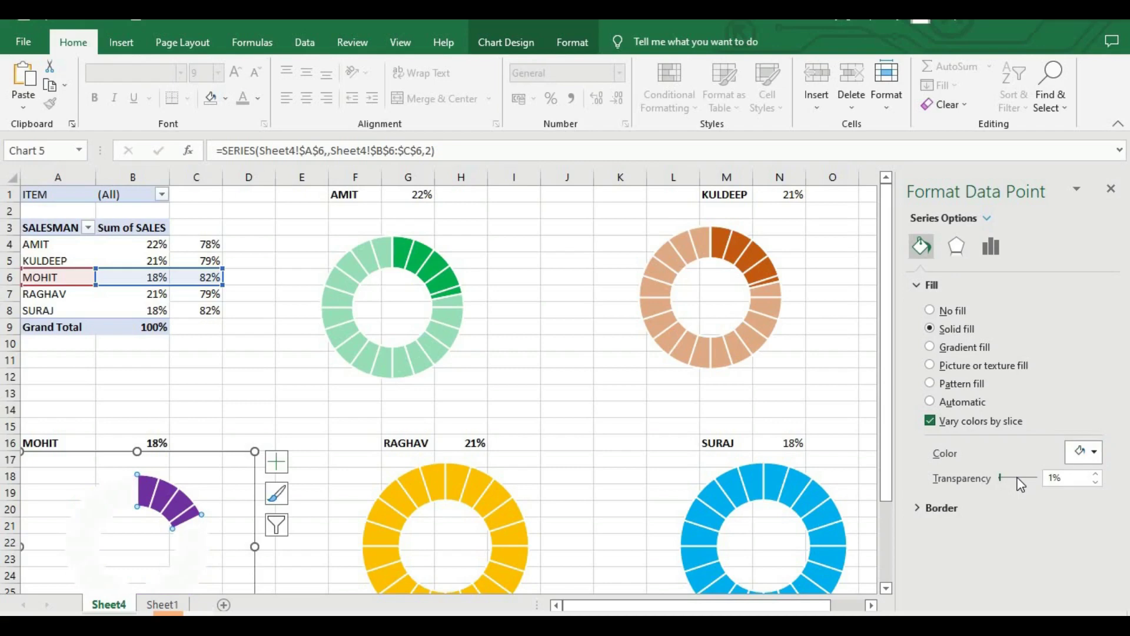
pyautogui.click(1011, 479)
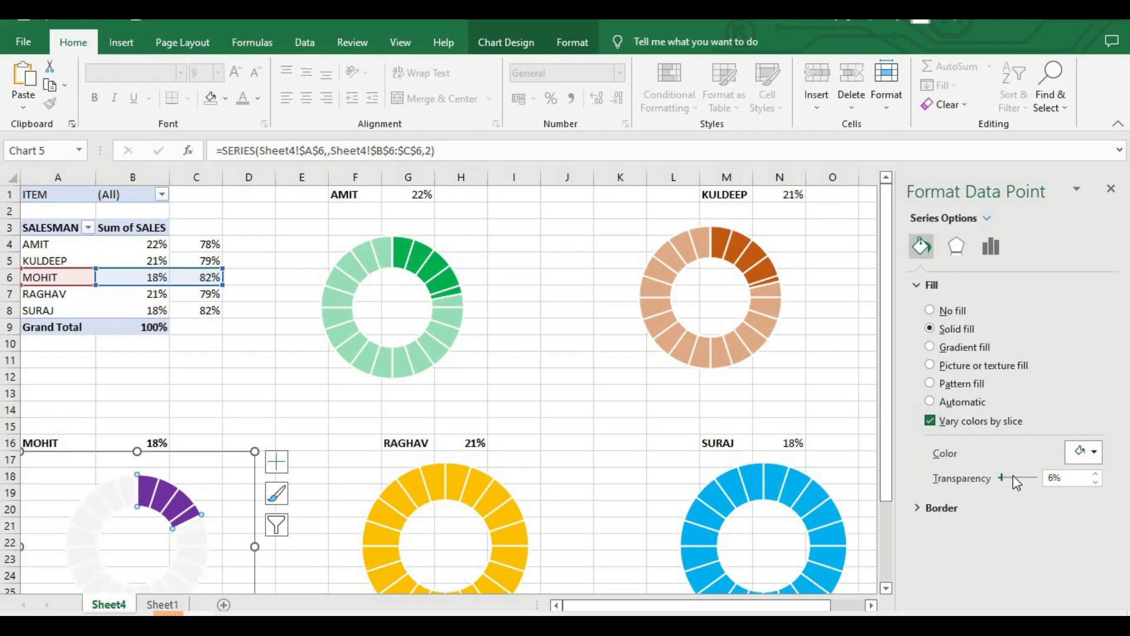
pyautogui.moveTo(1008, 478); pyautogui.dragTo(1019, 477)
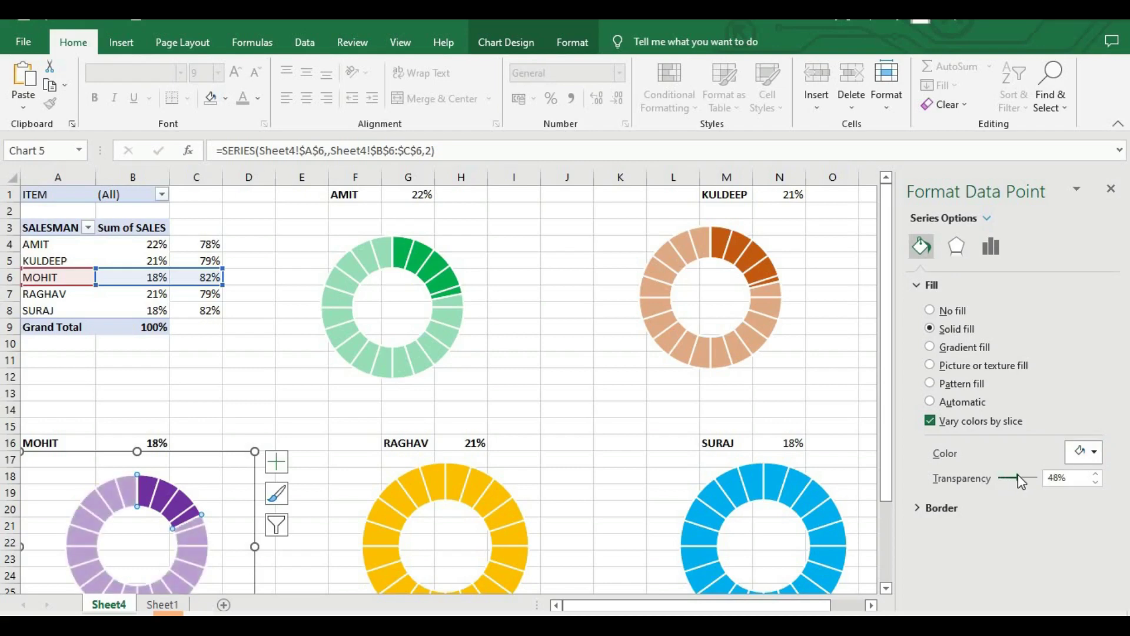
pyautogui.click(639, 437)
pyautogui.click(425, 497)
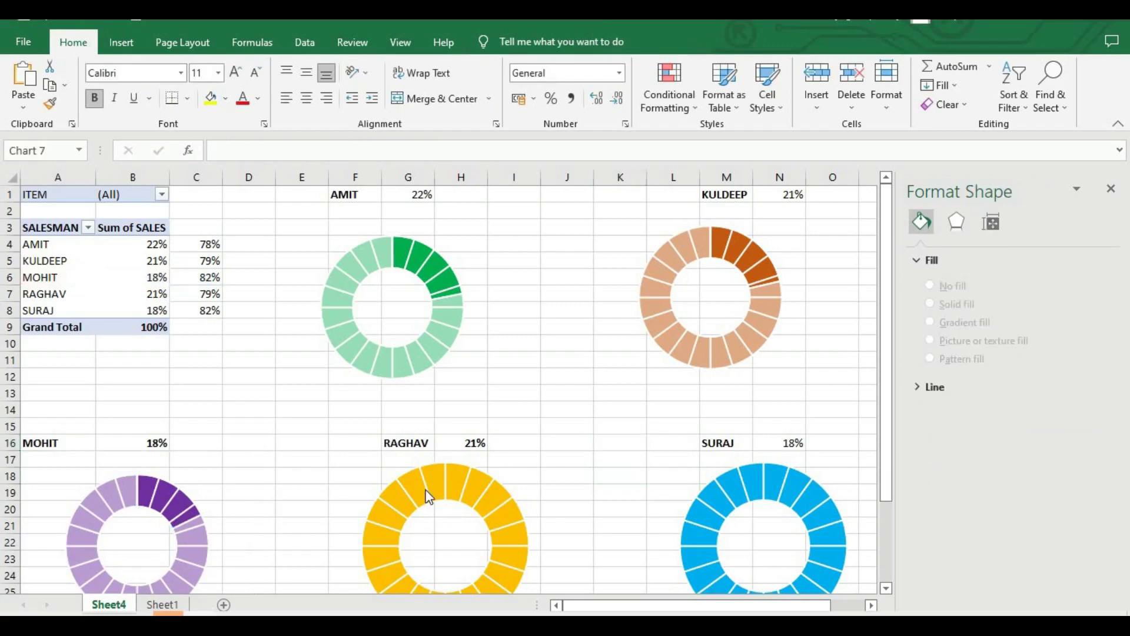
pyautogui.click(426, 495)
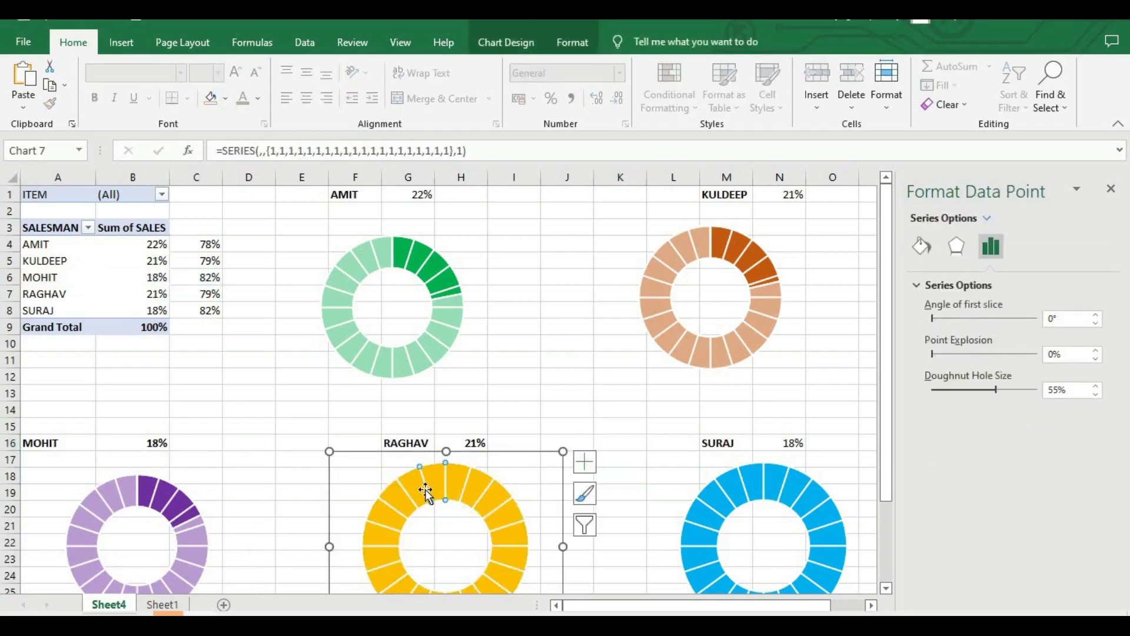
pyautogui.moveTo(356, 260)
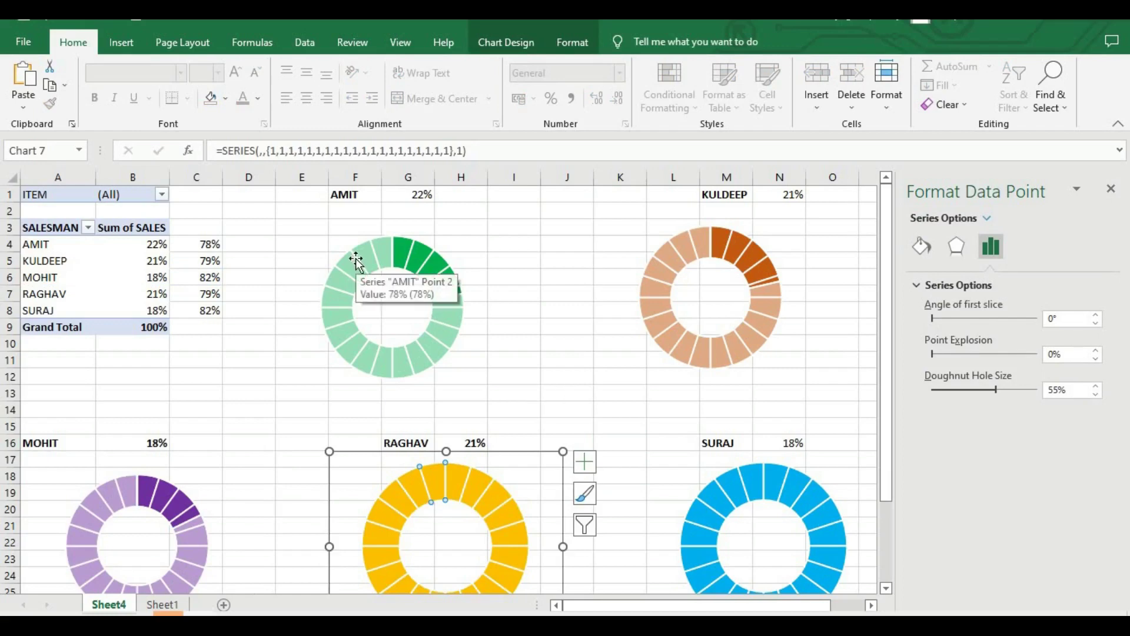
pyautogui.rightClick(436, 480)
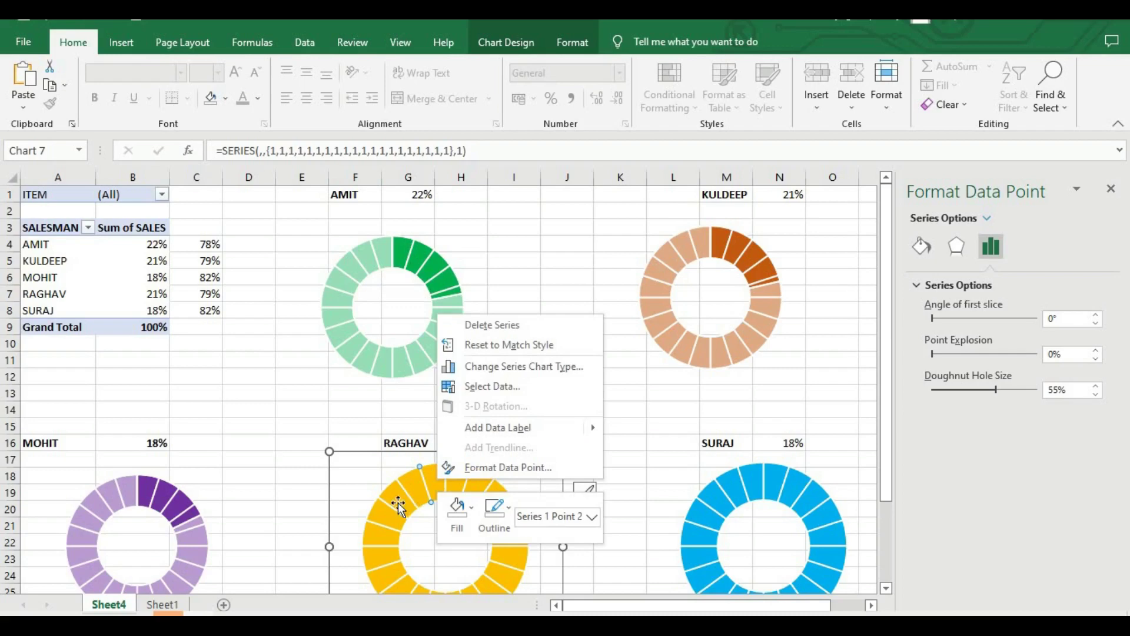
pyautogui.press('Escape')
pyautogui.click(507, 399)
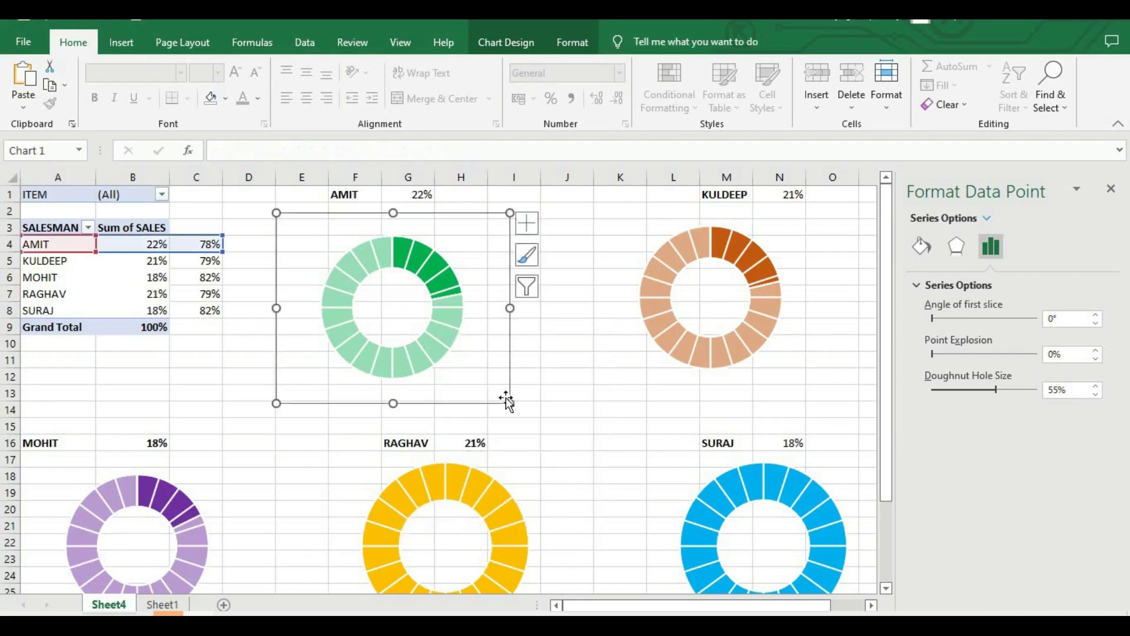
# Add a data series to the yellow doughnut chart with cell A7 as its name and B7:C7 as its values
pyautogui.click(452, 491)
pyautogui.click(452, 491)
pyautogui.rightClick(454, 497)
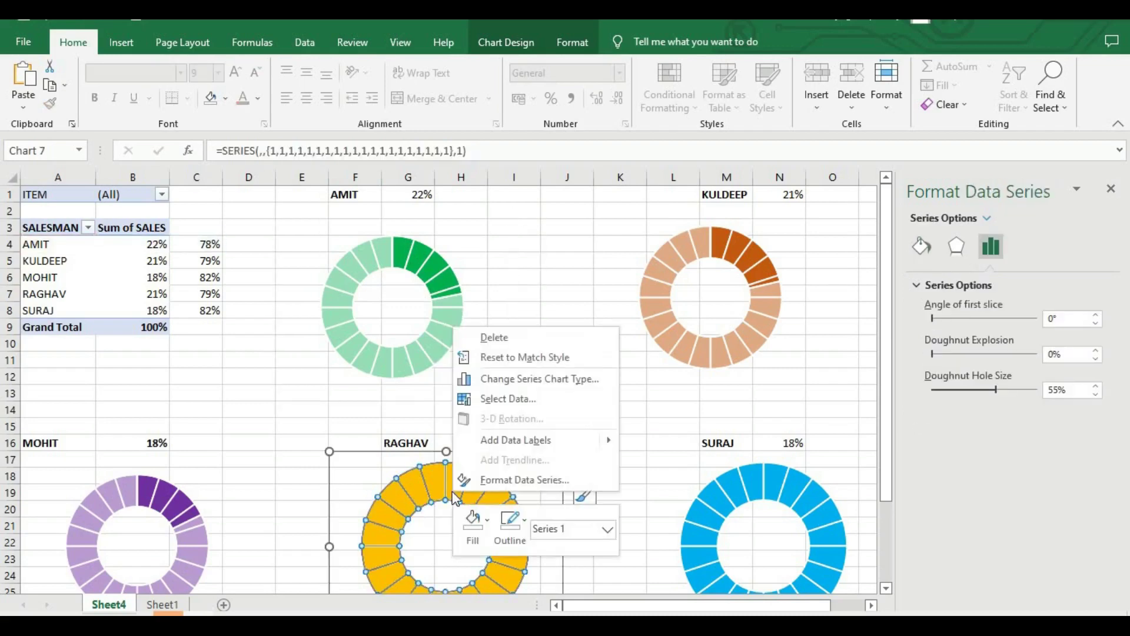
pyautogui.click(527, 395)
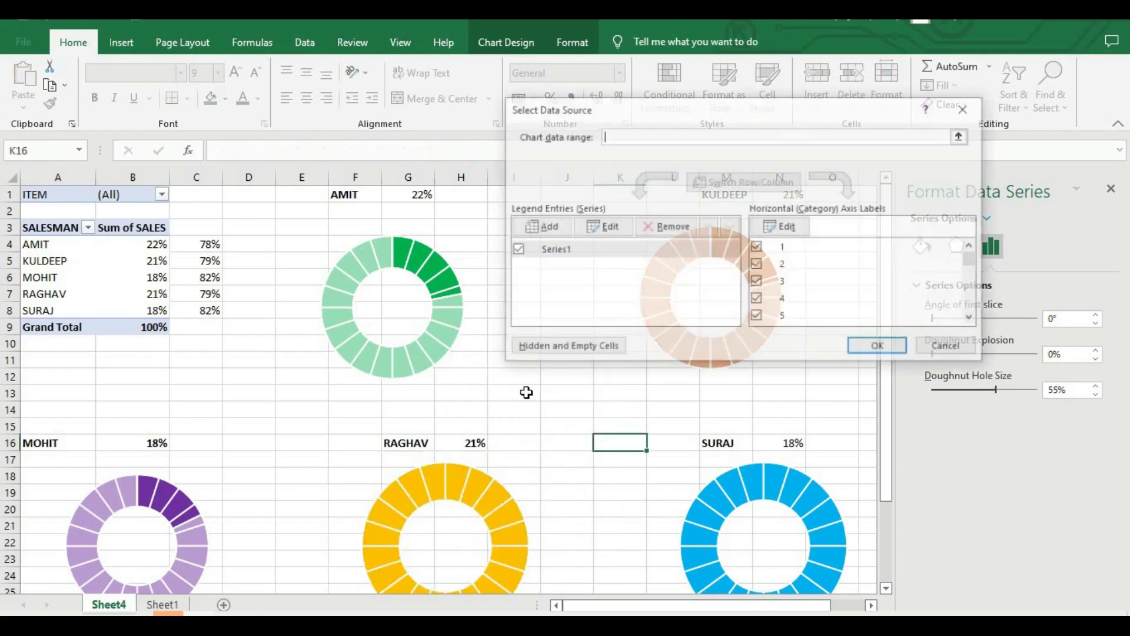
pyautogui.click(541, 228)
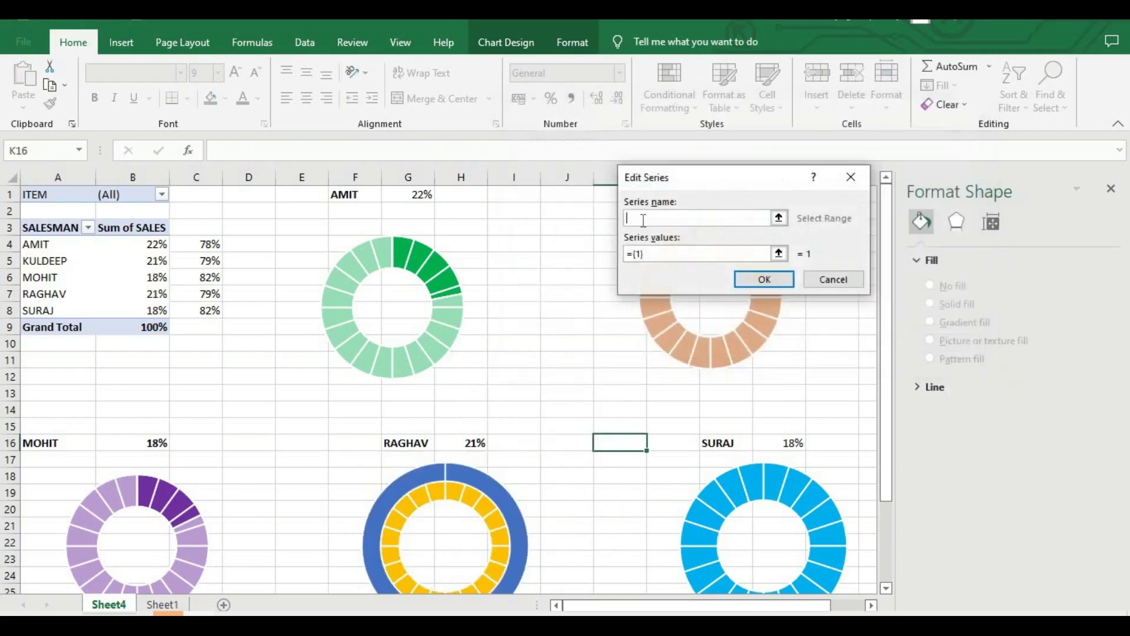
pyautogui.click(59, 293)
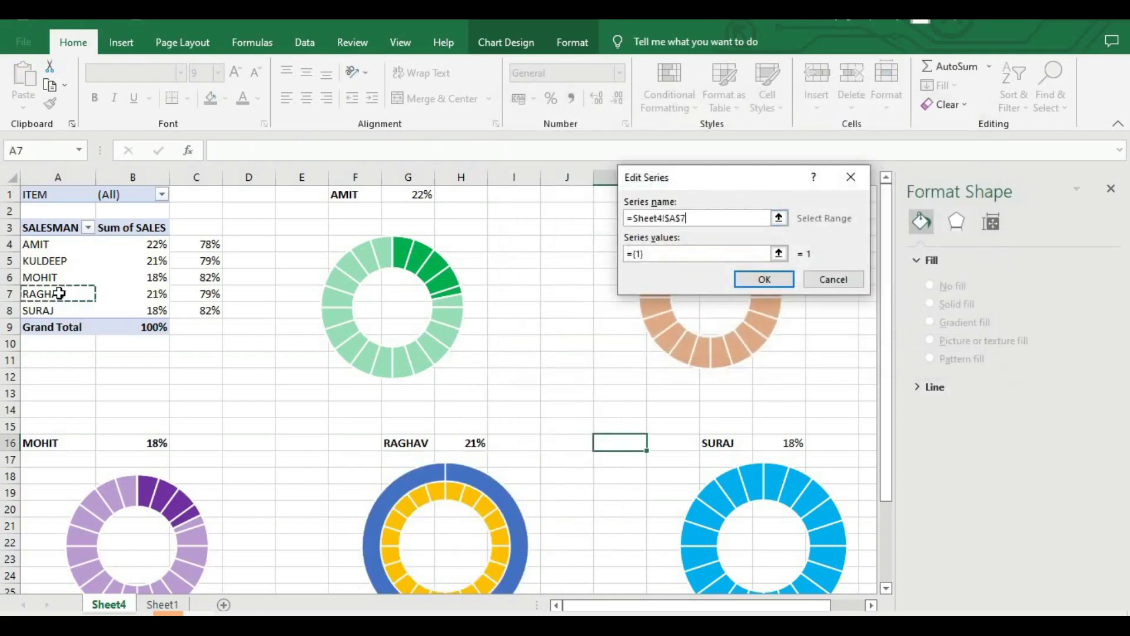
pyautogui.click(654, 254)
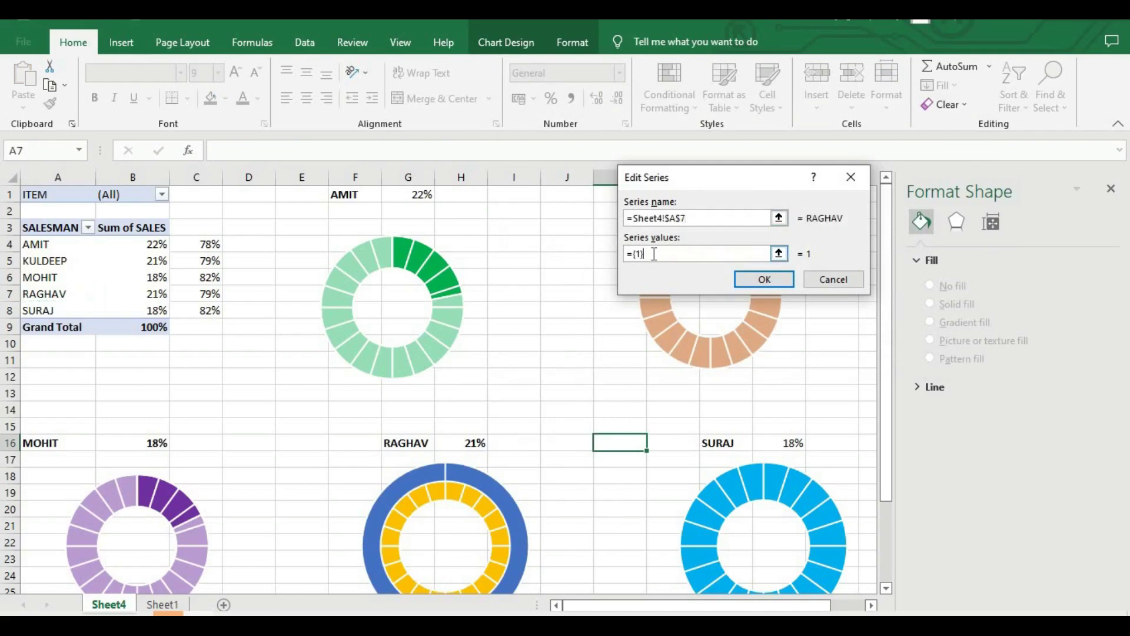
pyautogui.click(134, 296)
pyautogui.moveTo(178, 294); pyautogui.dragTo(204, 294)
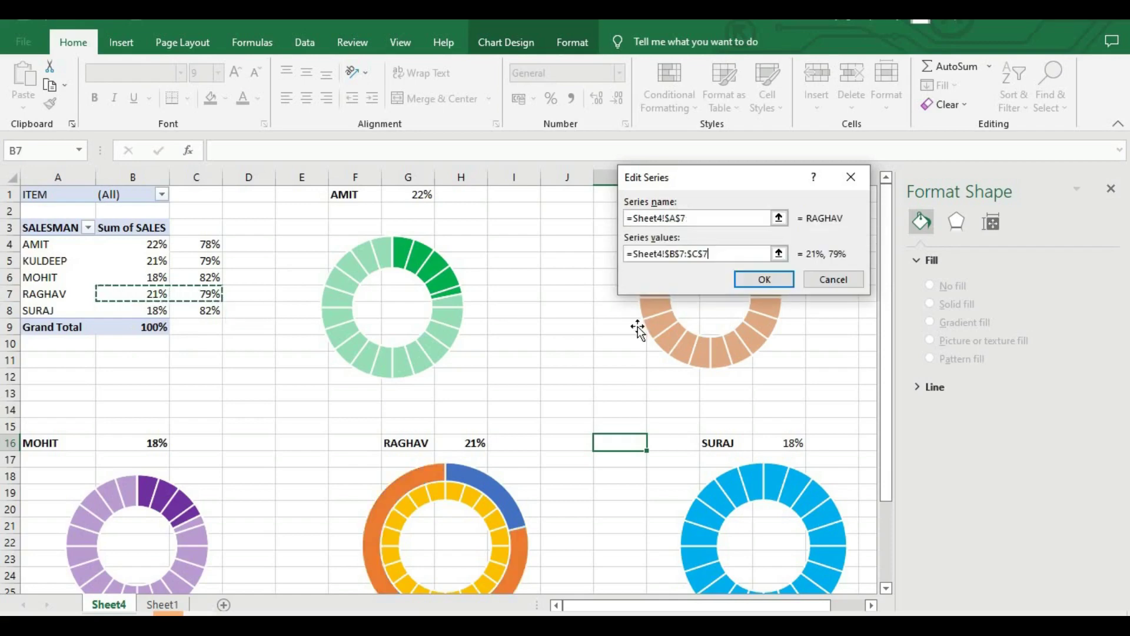
pyautogui.click(748, 283)
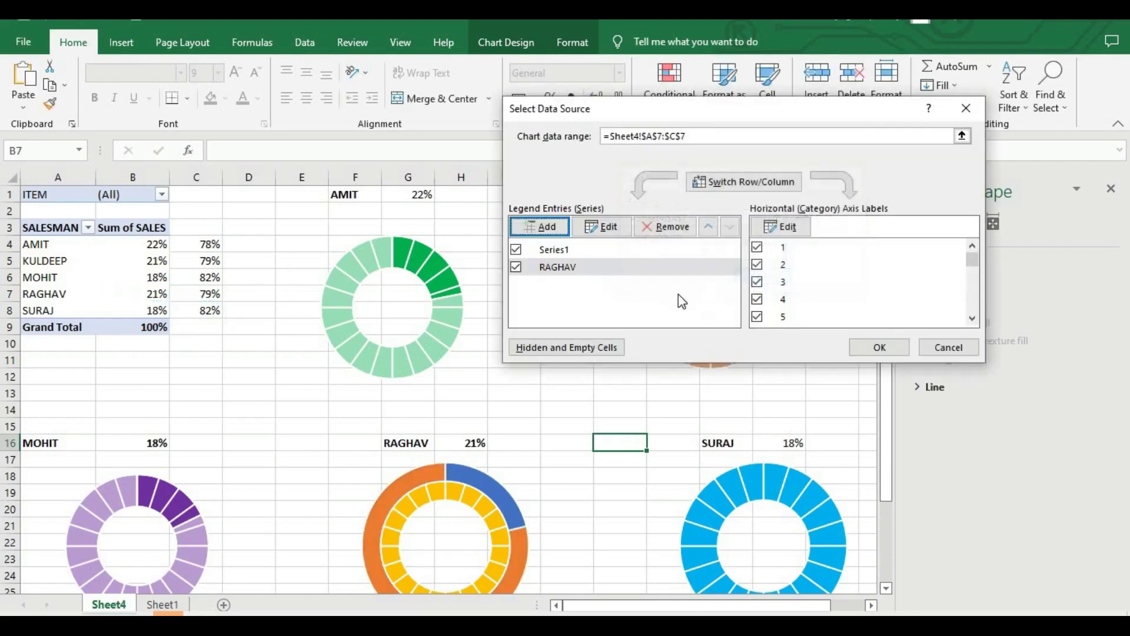
pyautogui.click(897, 349)
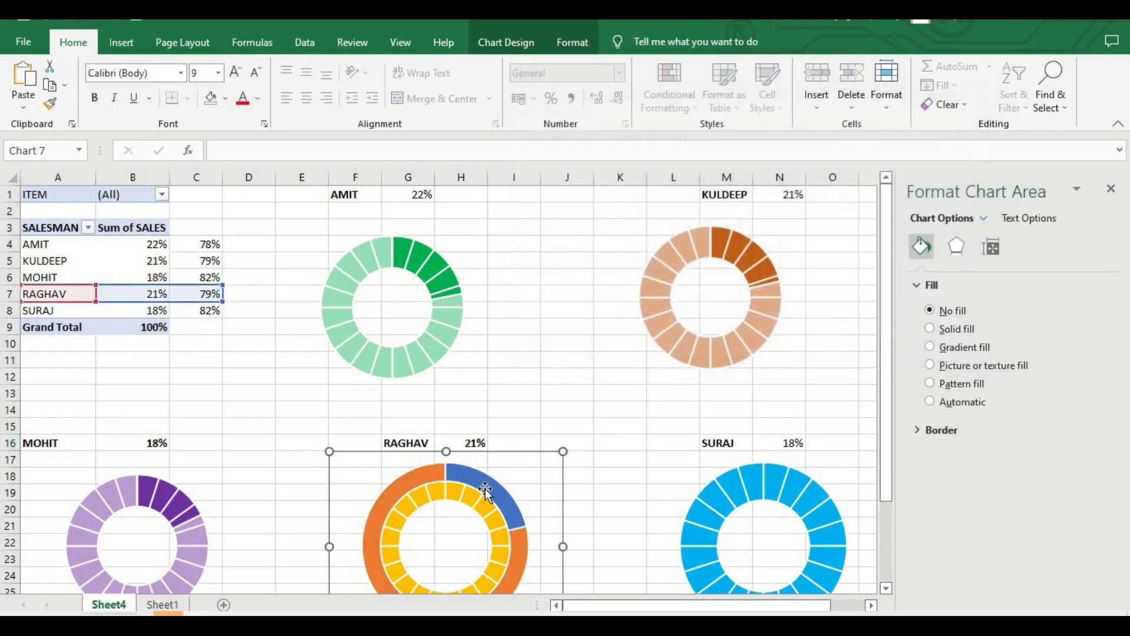
# Plot the yellow chart's added outer series on the secondary axis, keeping the Doughnut chart type
pyautogui.click(486, 489)
pyautogui.rightClick(485, 487)
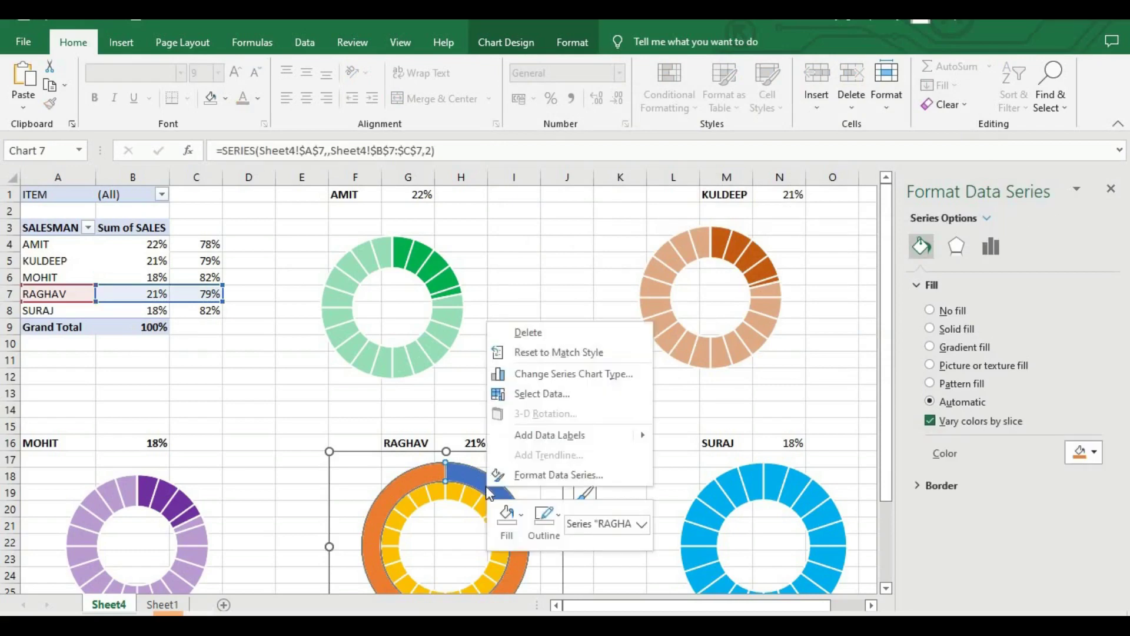
pyautogui.click(538, 375)
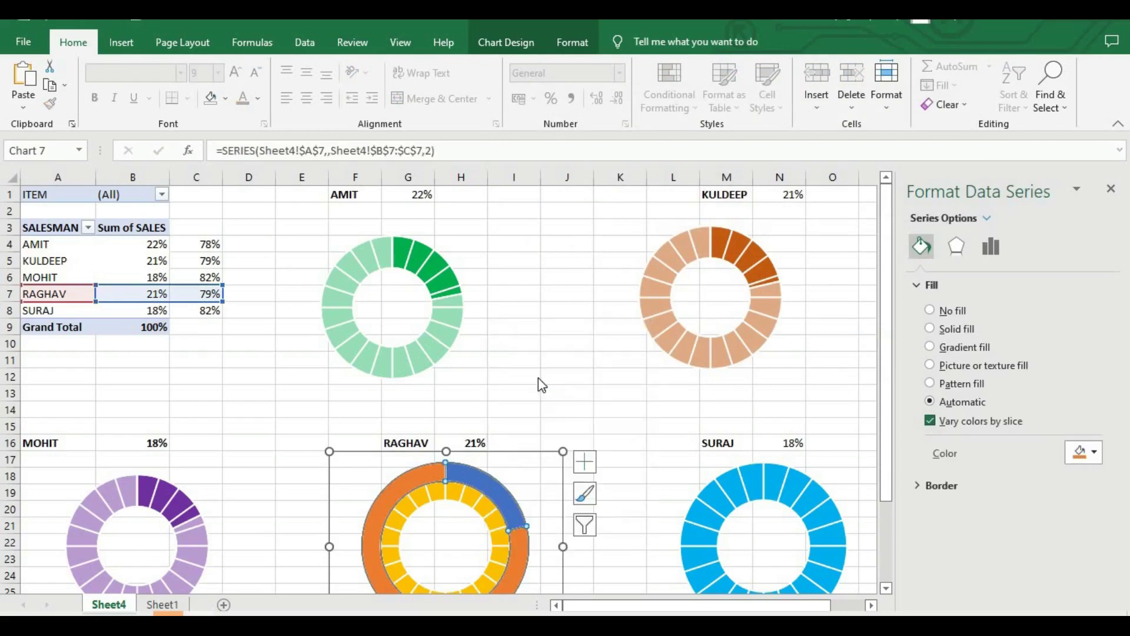
pyautogui.click(775, 465)
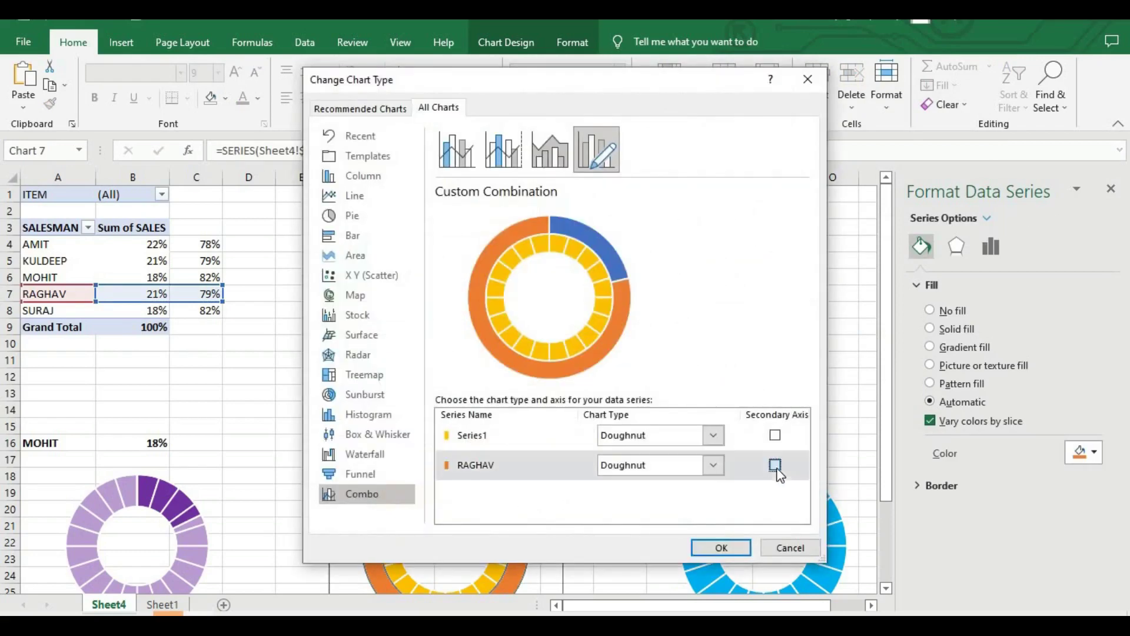
pyautogui.click(712, 546)
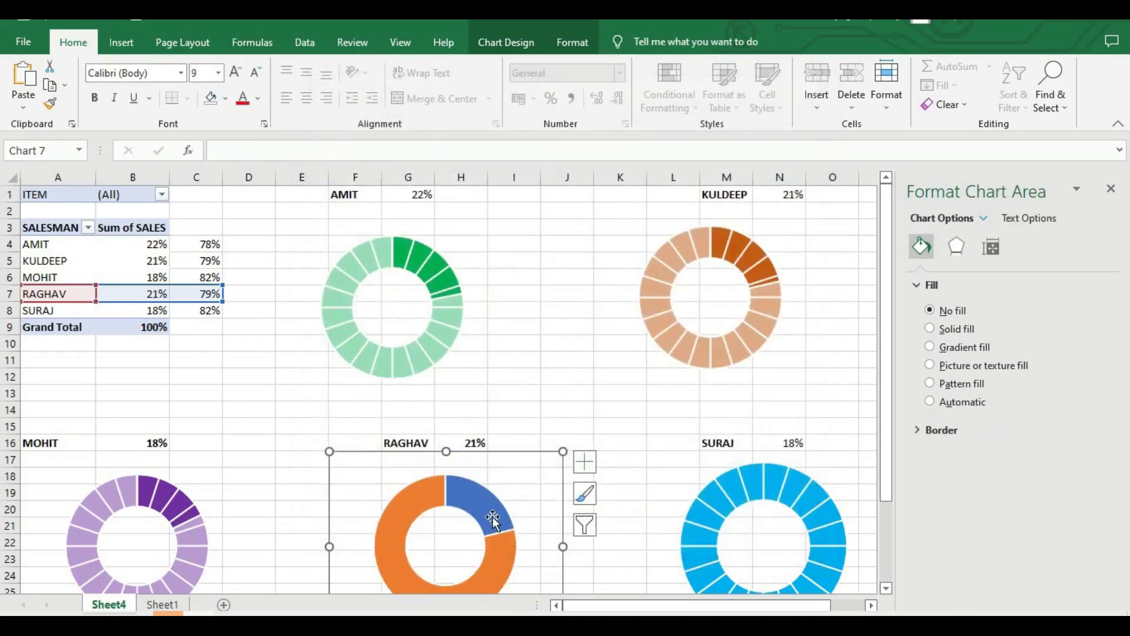
# Set the dark blue sales-share slice over the yellow doughnut to no fill
pyautogui.click(493, 516)
pyautogui.click(493, 517)
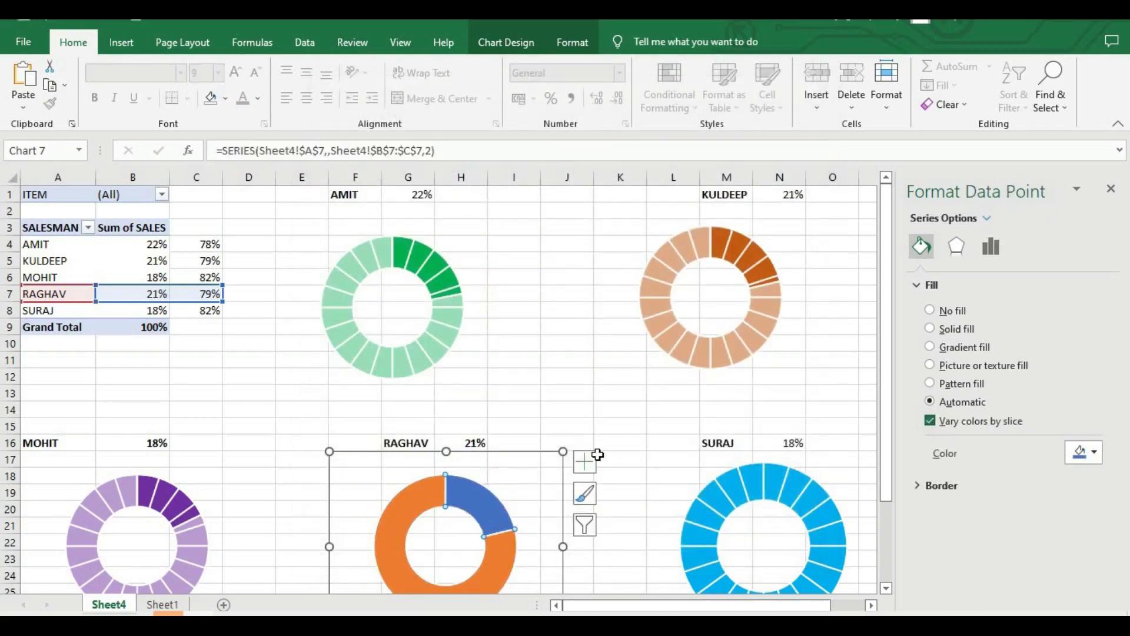
pyautogui.click(930, 311)
# Give the orange remainder slice over the yellow doughnut a solid white fill with 51% transparency
pyautogui.click(494, 566)
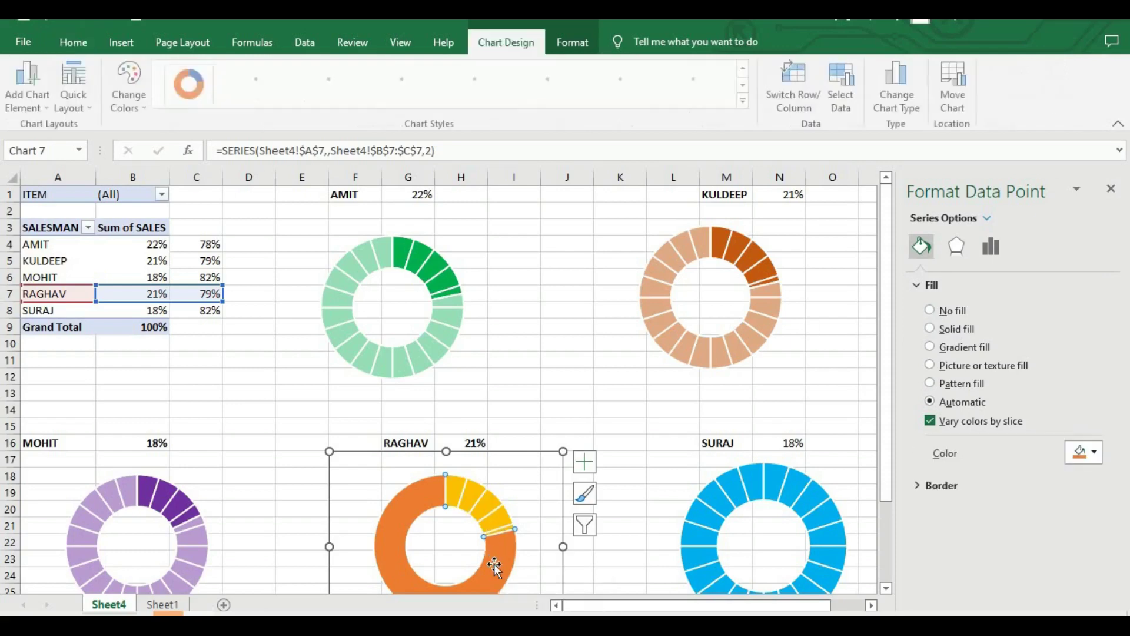
pyautogui.click(937, 326)
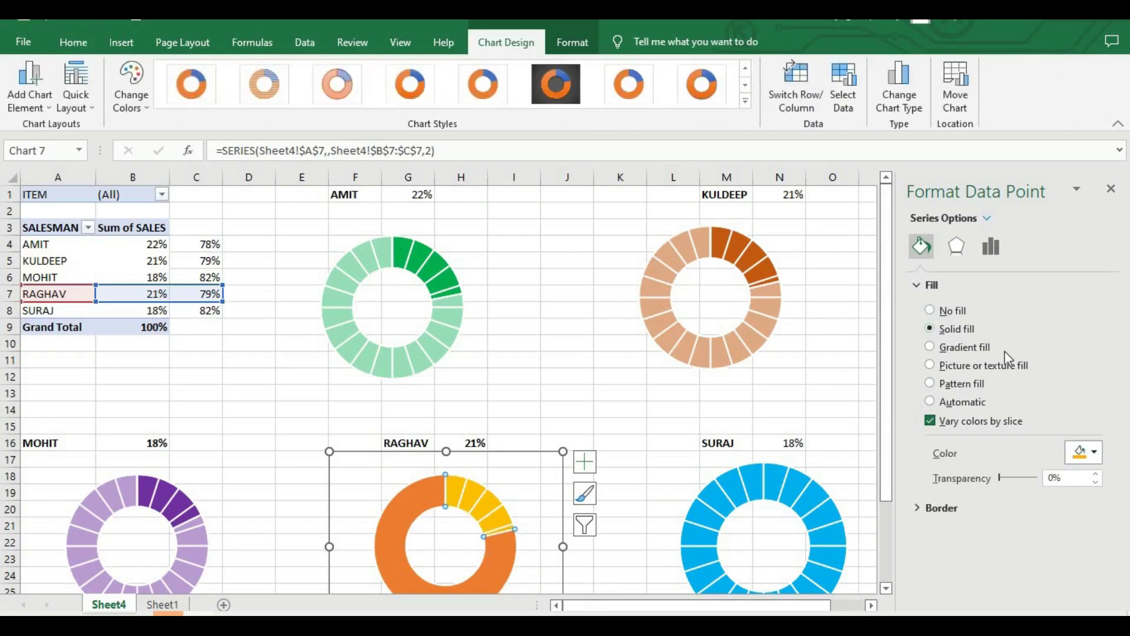
pyautogui.click(1095, 453)
pyautogui.click(993, 491)
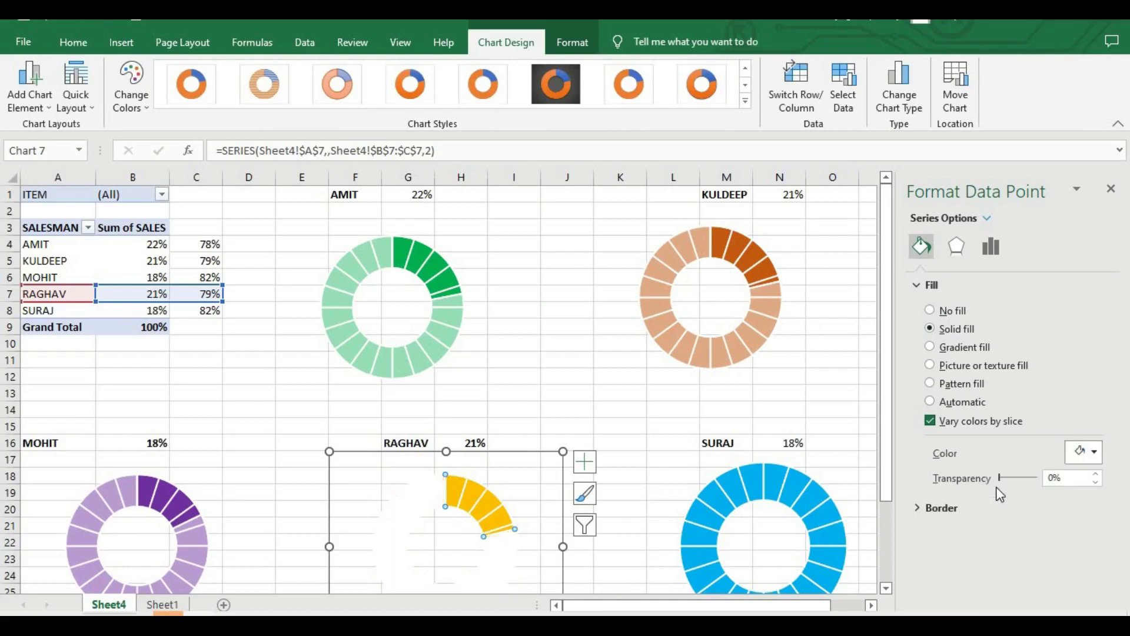
pyautogui.moveTo(1002, 478)
pyautogui.mouseDown()
pyautogui.moveTo(1027, 477)
pyautogui.moveTo(1018, 477)
pyautogui.mouseUp()
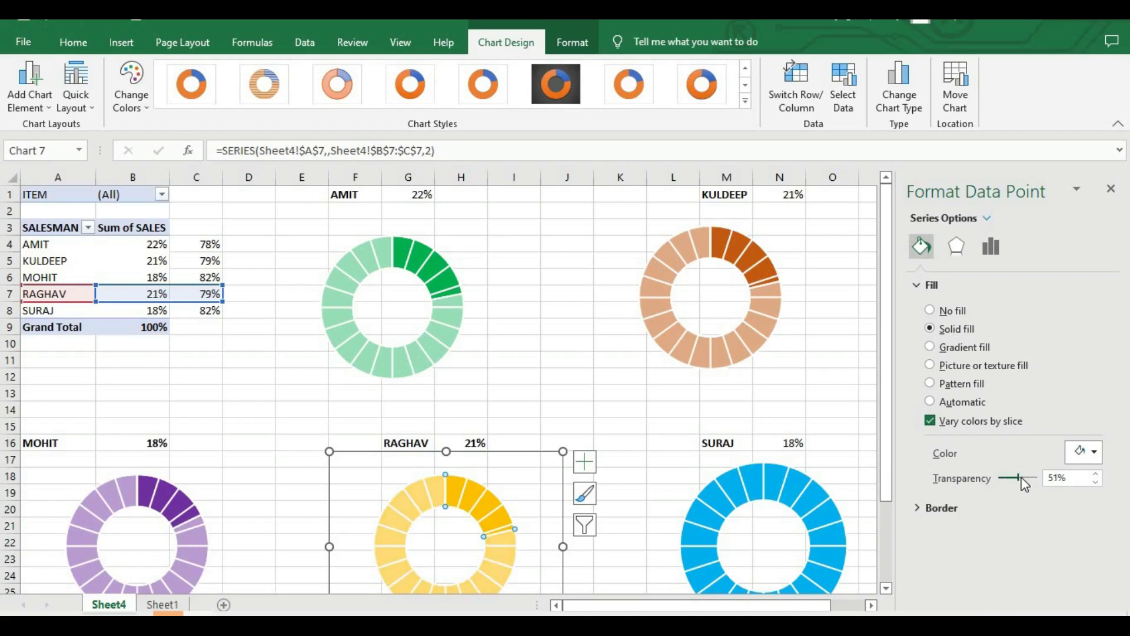
# Add a data series to the light blue doughnut chart with cell A8 as its name and B8:C8 as its values
pyautogui.click(736, 504)
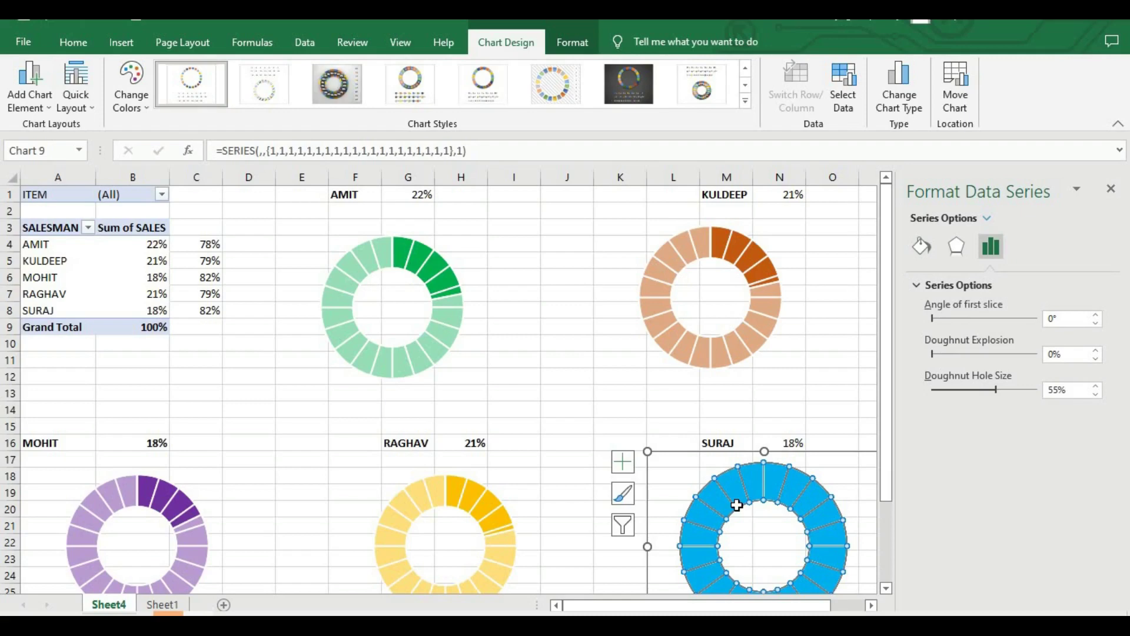
pyautogui.rightClick(737, 504)
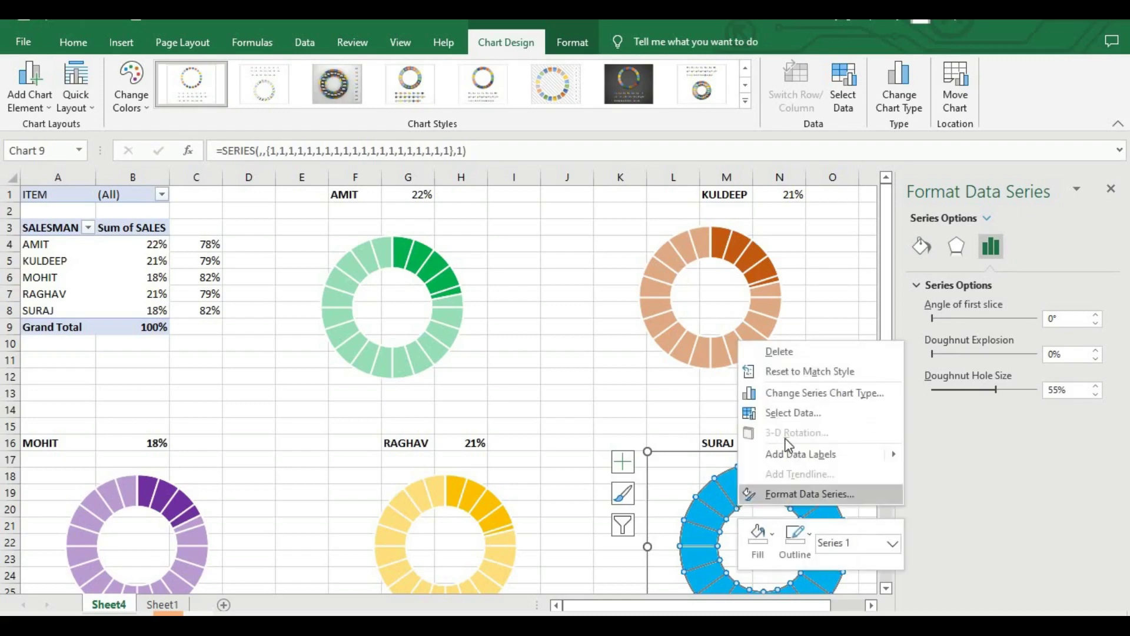
pyautogui.click(786, 414)
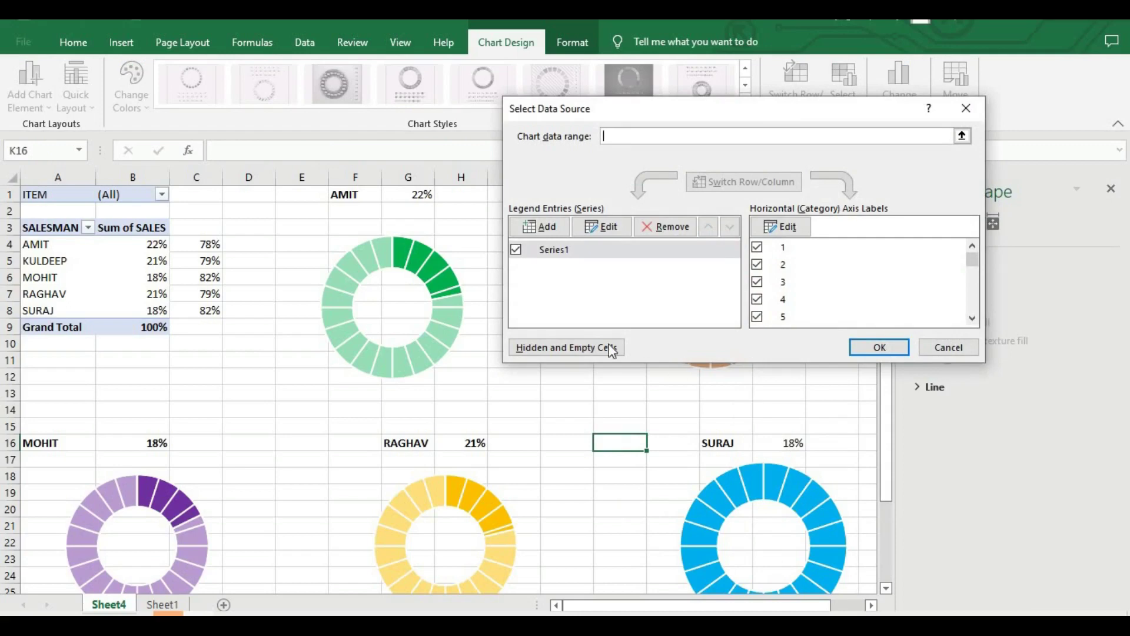
pyautogui.click(533, 232)
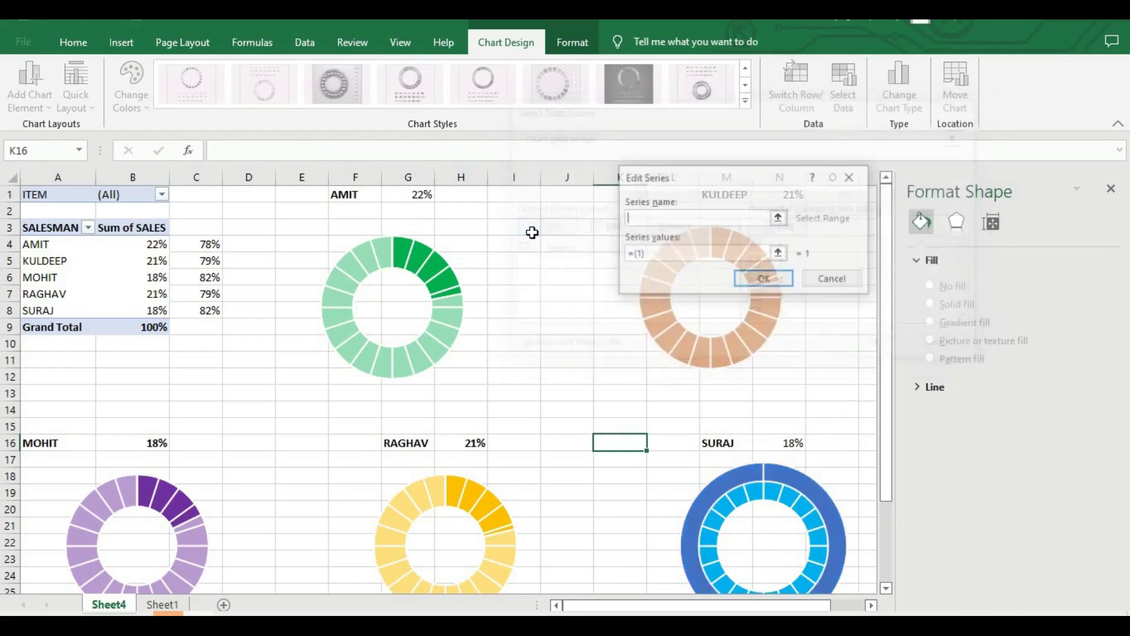
pyautogui.click(72, 312)
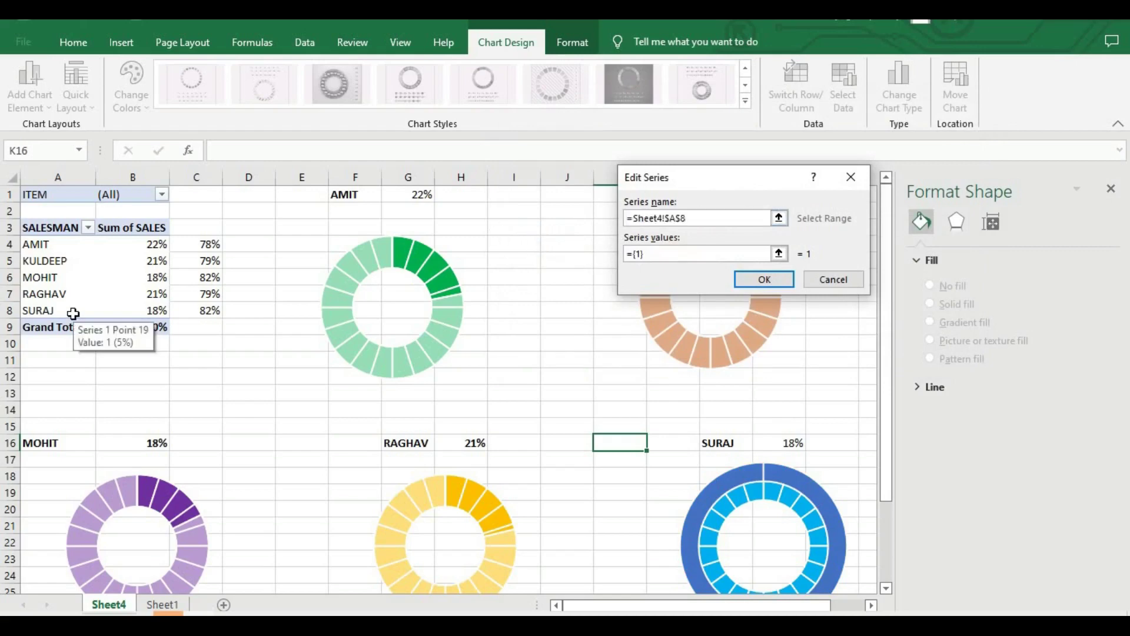
pyautogui.click(678, 257)
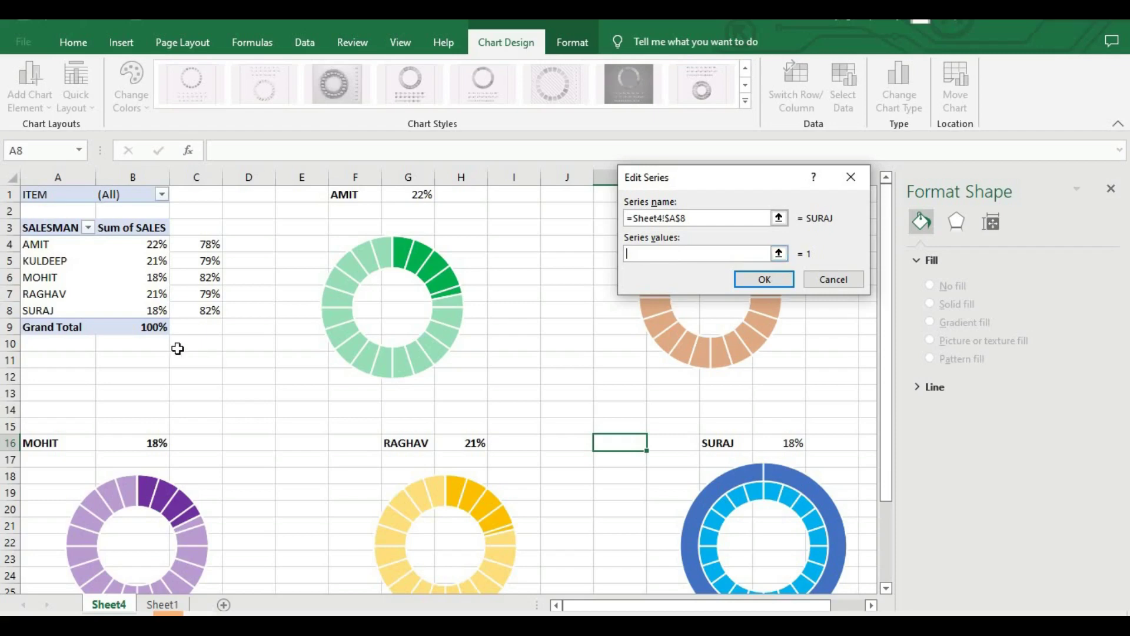
pyautogui.moveTo(133, 310); pyautogui.dragTo(212, 313)
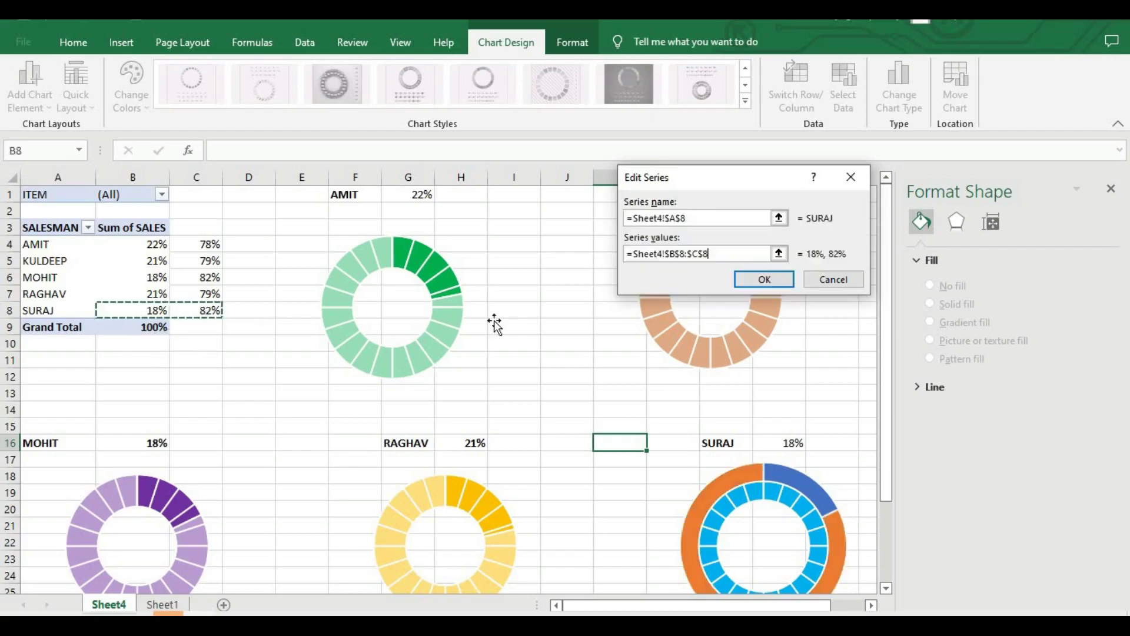
pyautogui.click(764, 279)
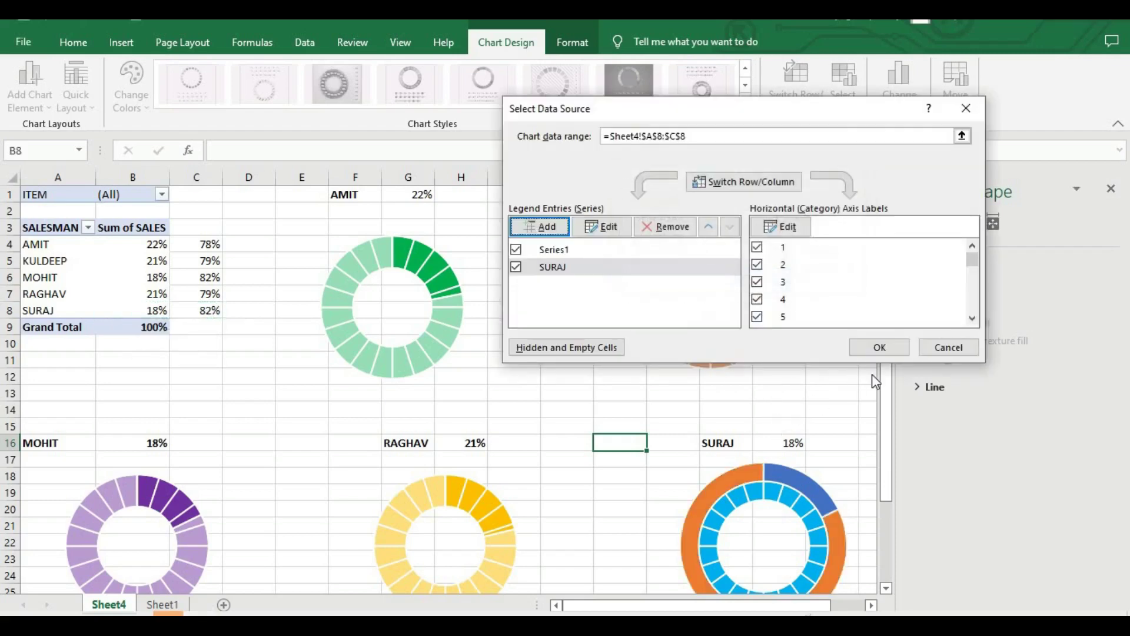
pyautogui.click(892, 350)
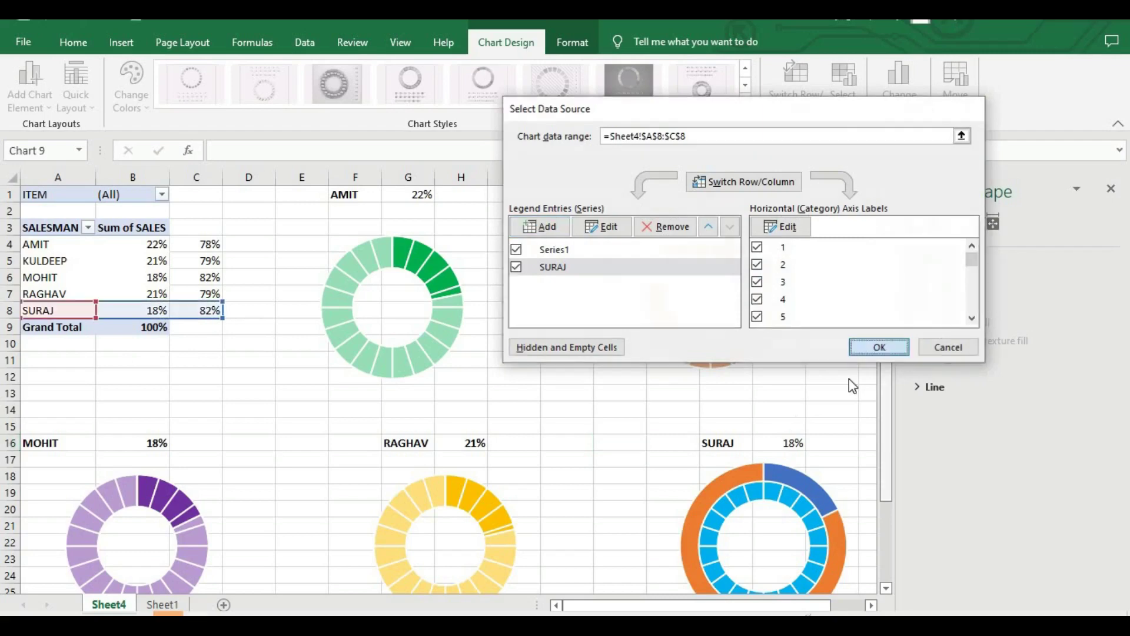
# Plot the light blue chart's added outer series on the secondary axis, keeping the Doughnut chart type
pyautogui.click(786, 474)
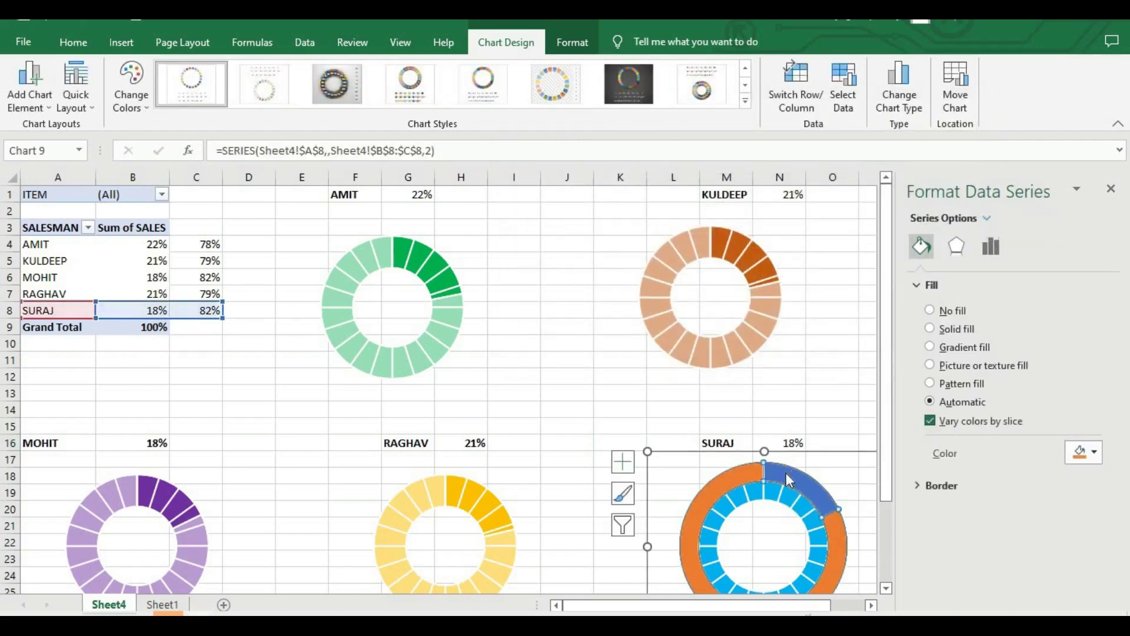
pyautogui.rightClick(786, 476)
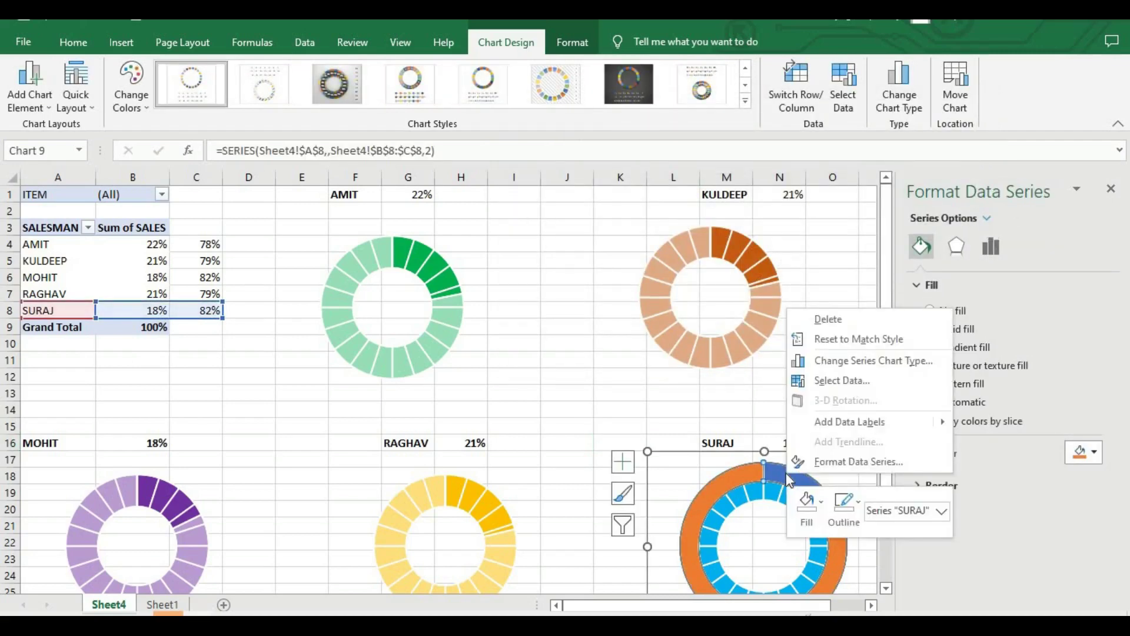
pyautogui.click(848, 366)
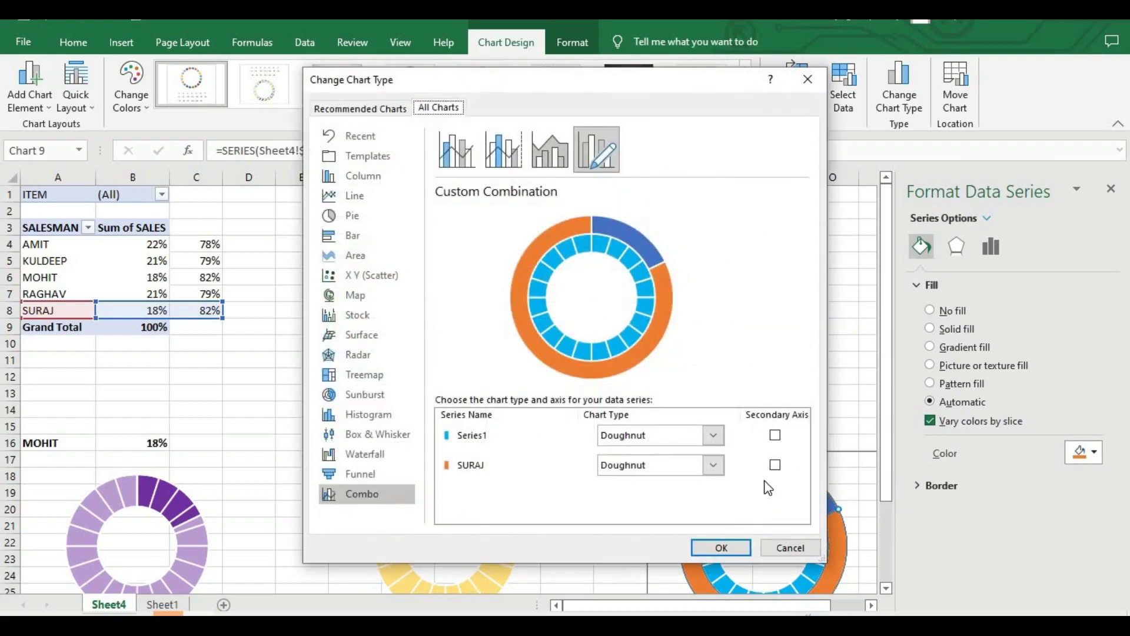
pyautogui.click(771, 469)
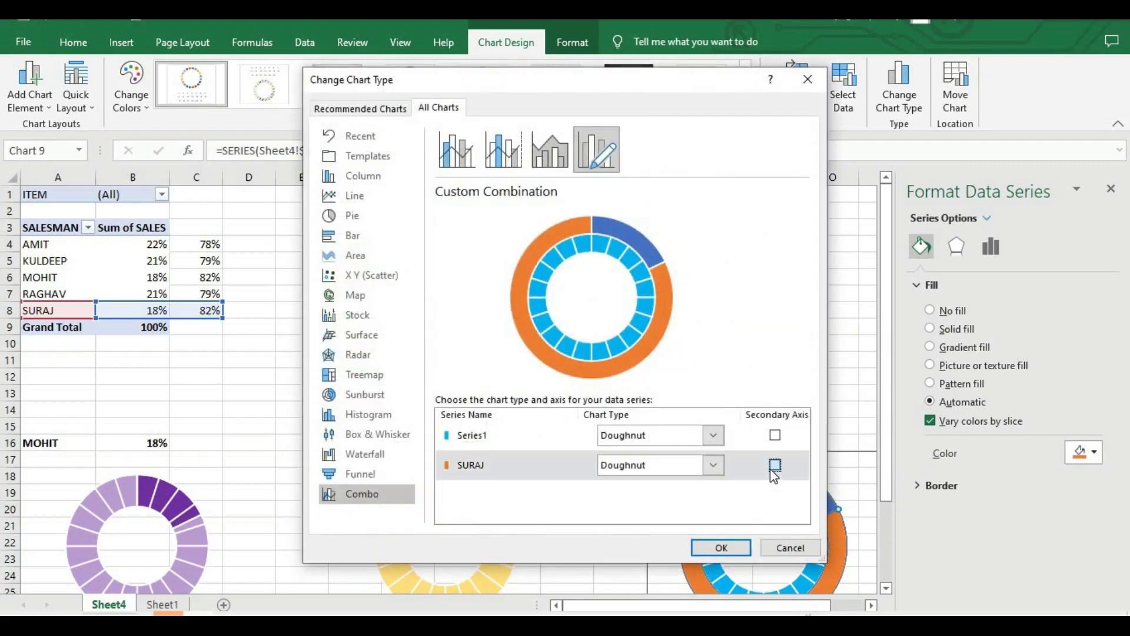
pyautogui.click(720, 547)
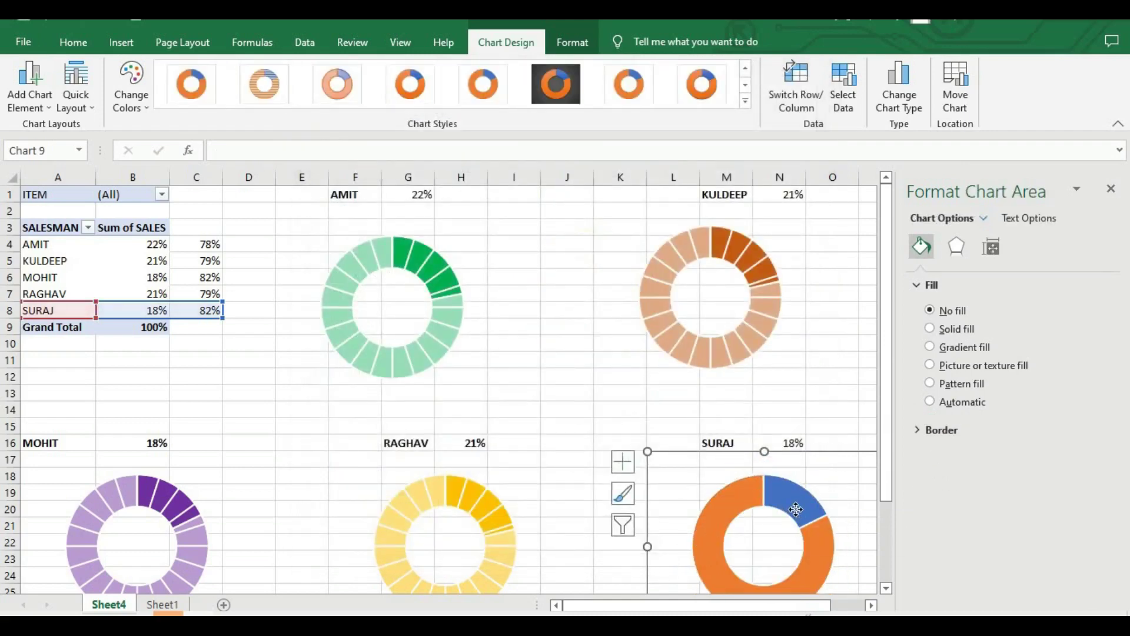
# Set the dark blue sales-share slice over the light blue doughnut to no fill
pyautogui.click(796, 509)
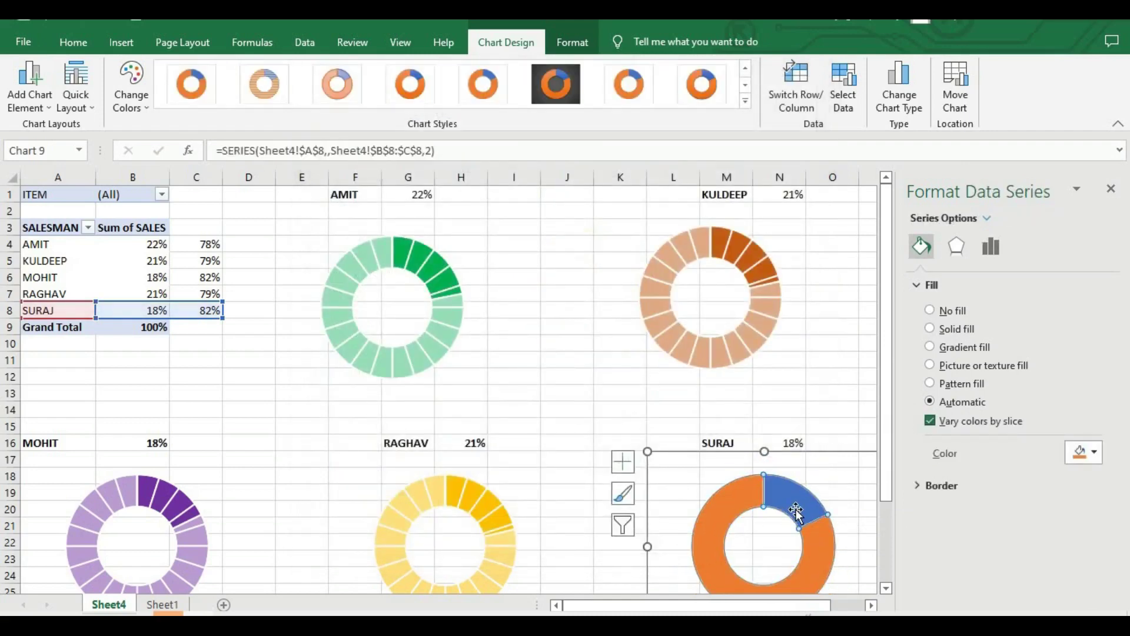
pyautogui.click(796, 511)
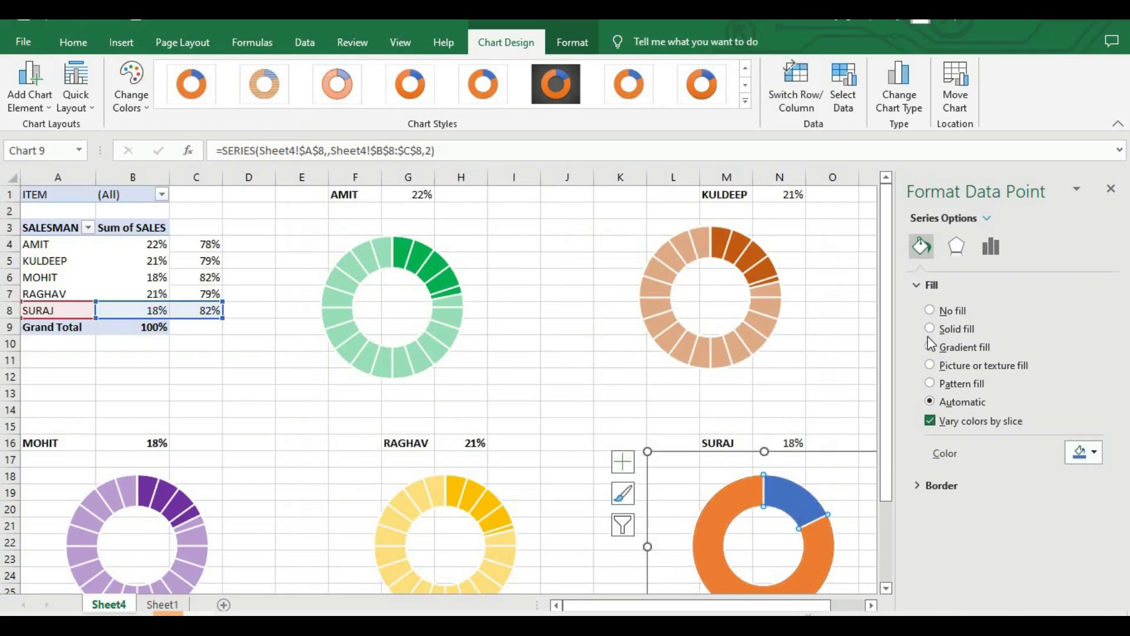
pyautogui.click(930, 311)
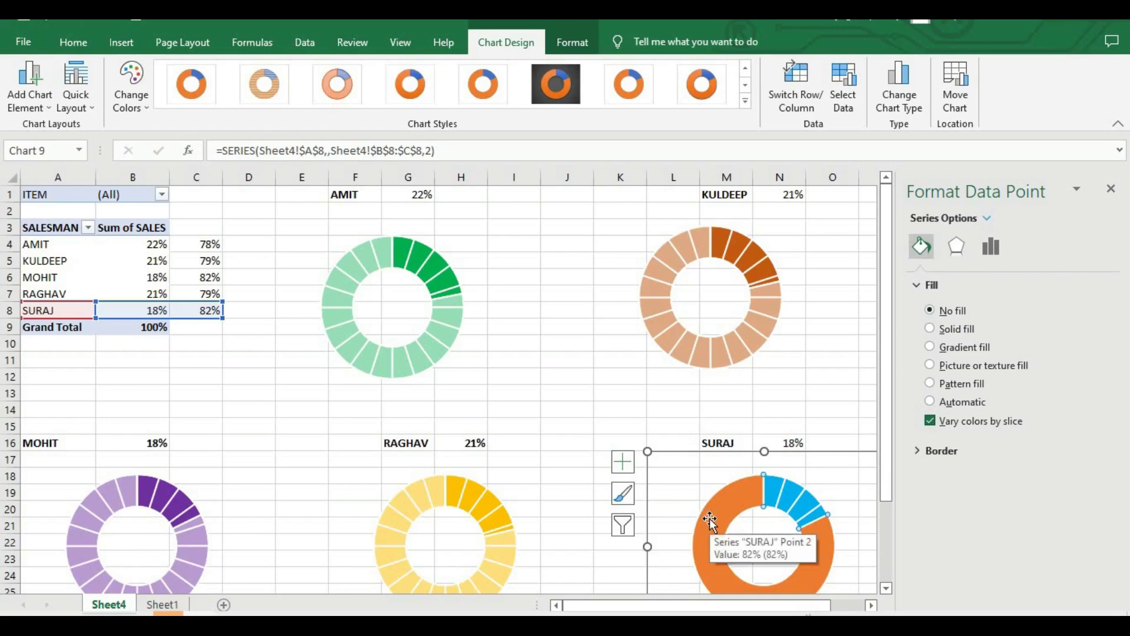
# Give the orange remainder slice over the light blue doughnut a solid light gray fill with 54% transparency, and close the formatting pane
pyautogui.hotkey('ctrl', 'z')
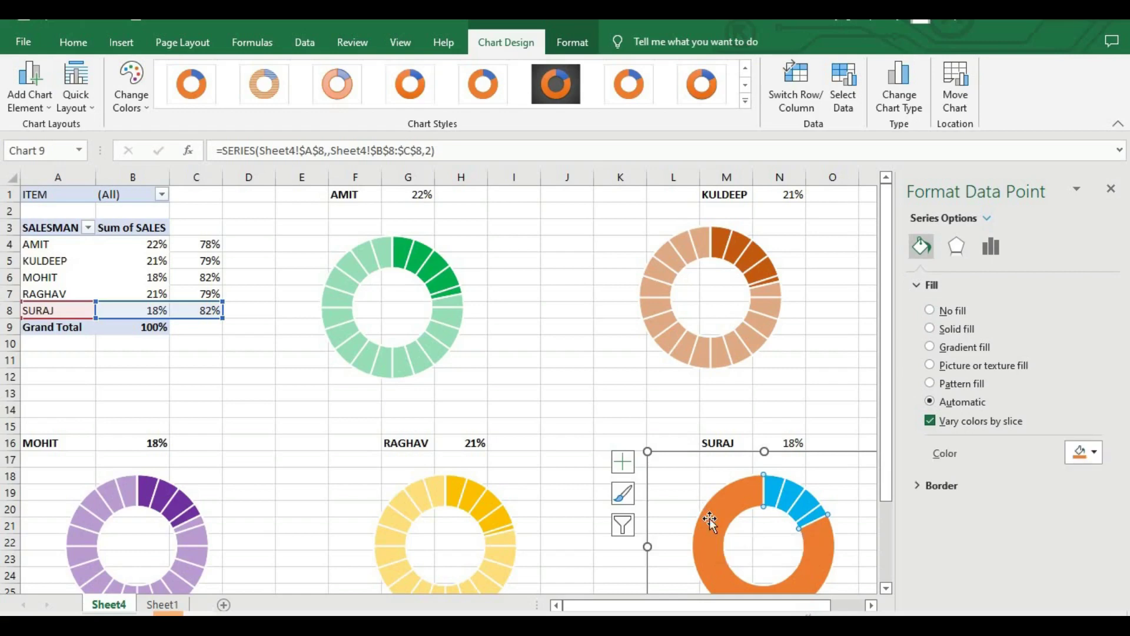
pyautogui.click(931, 329)
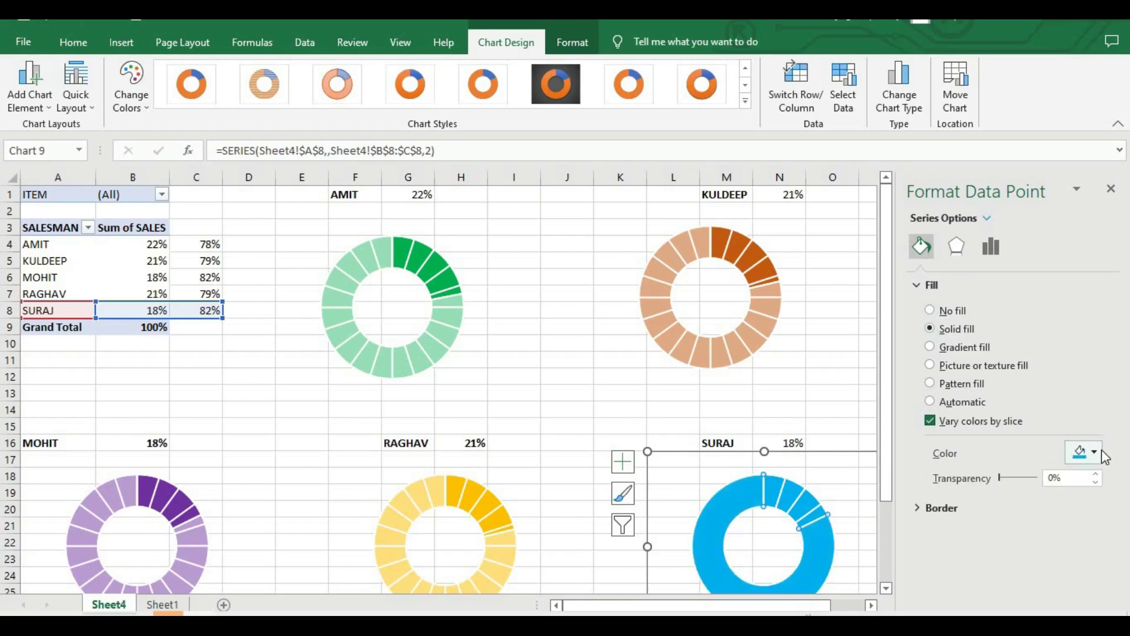
pyautogui.click(1083, 452)
pyautogui.click(1019, 493)
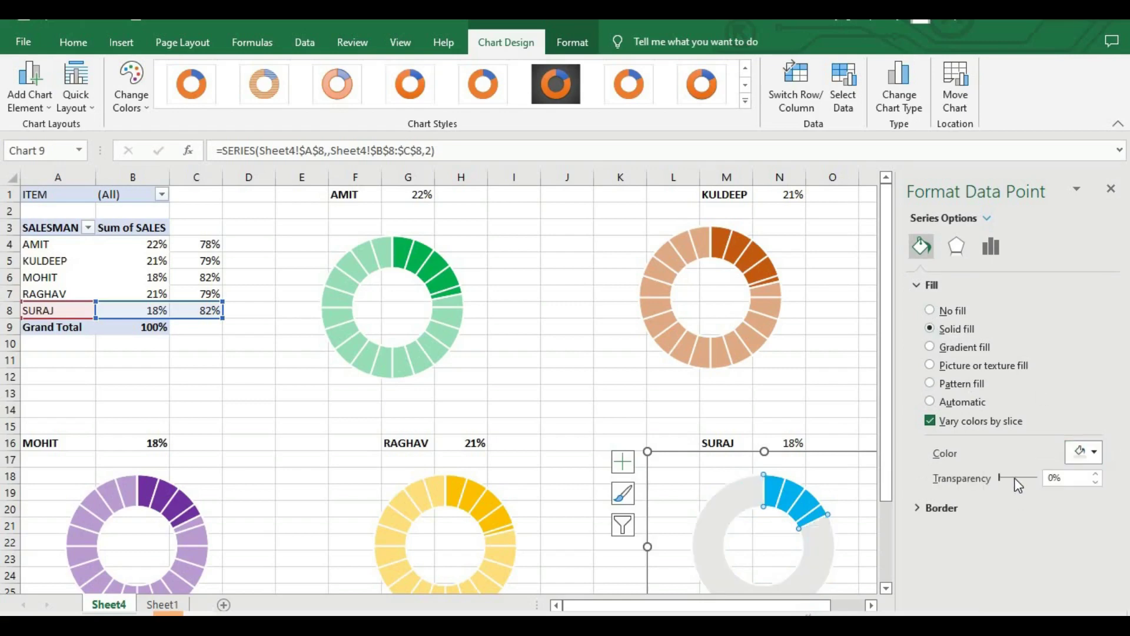
pyautogui.moveTo(1003, 478); pyautogui.dragTo(1023, 479)
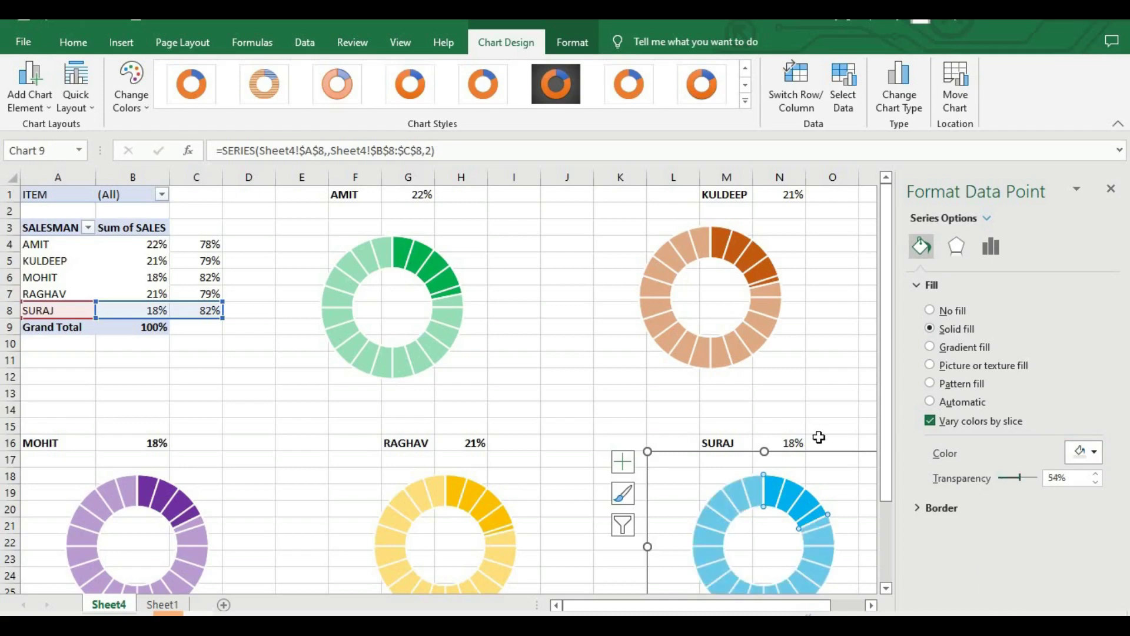
pyautogui.click(819, 439)
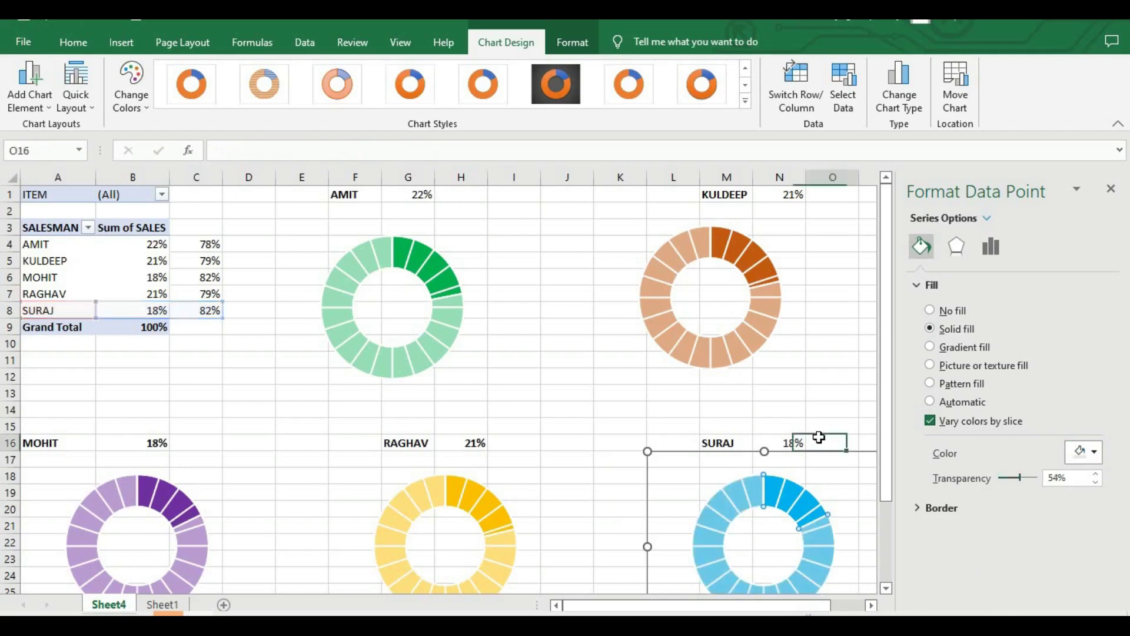
pyautogui.click(1115, 189)
pyautogui.click(927, 276)
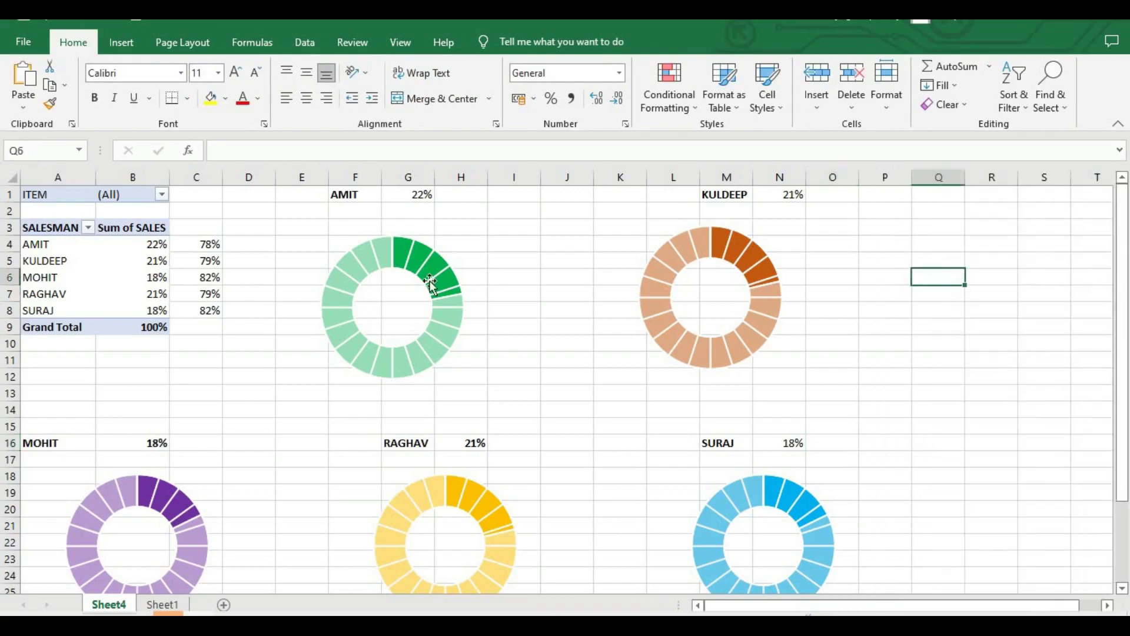
# Test the charts by filtering the pivot table's ITEM field to LADIES SANDALS and to SHOES REGULAR
pyautogui.click(162, 195)
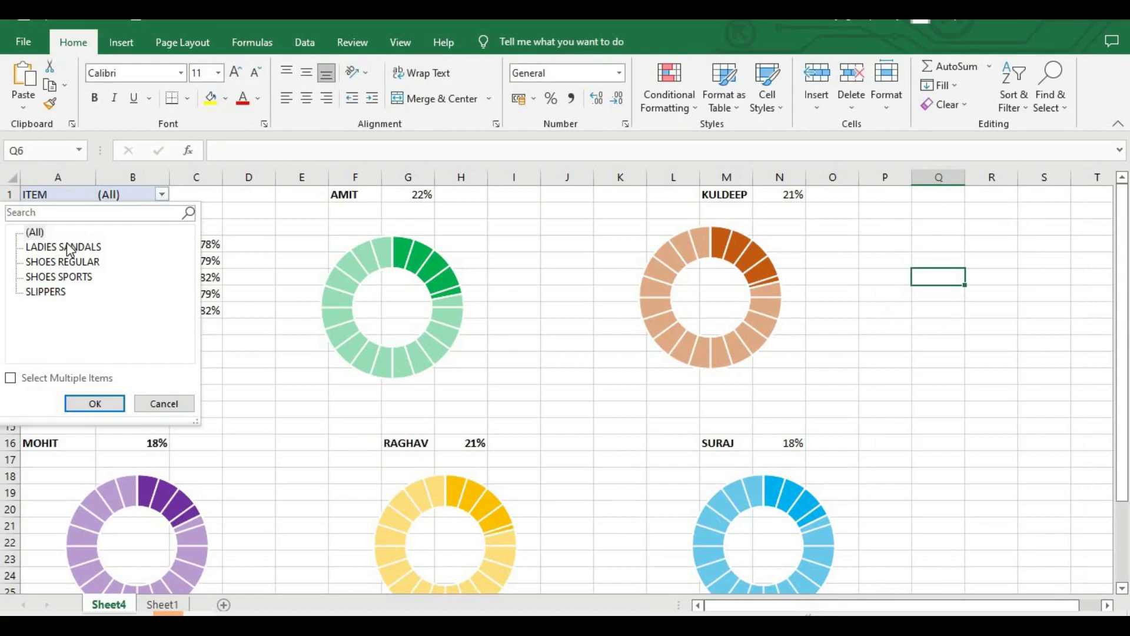
pyautogui.click(68, 247)
pyautogui.click(92, 404)
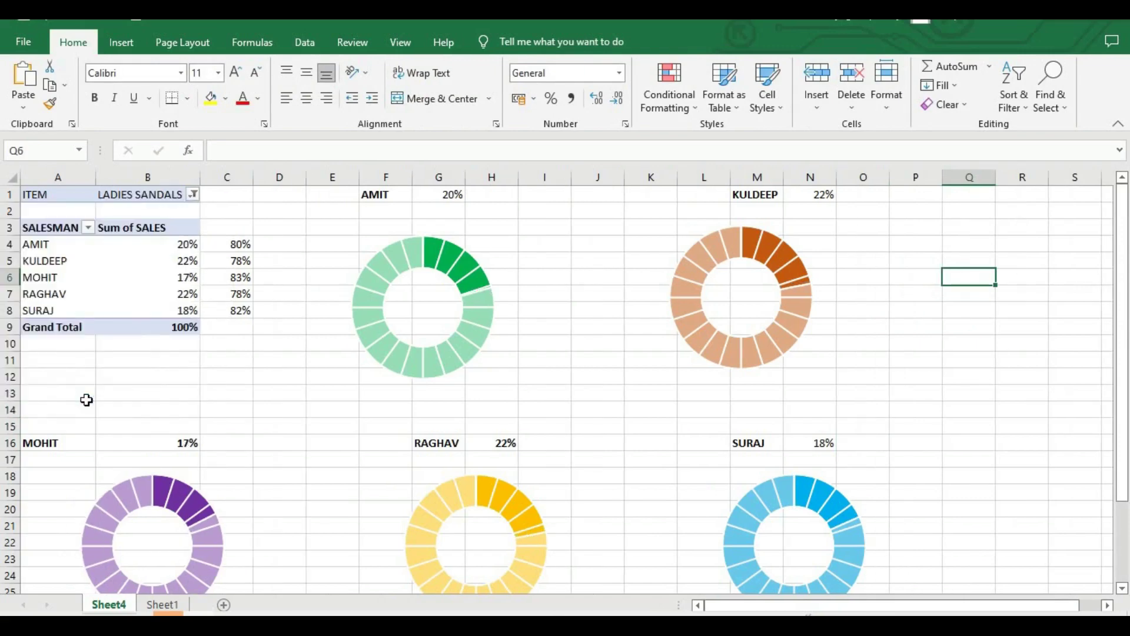
pyautogui.click(193, 195)
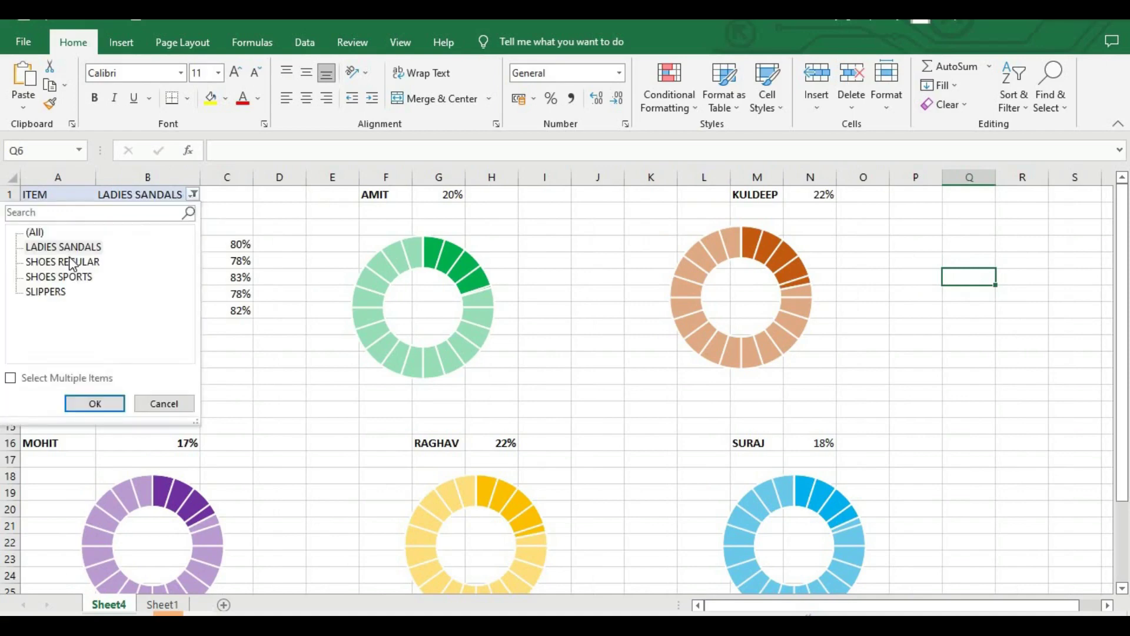
pyautogui.click(70, 262)
pyautogui.click(90, 403)
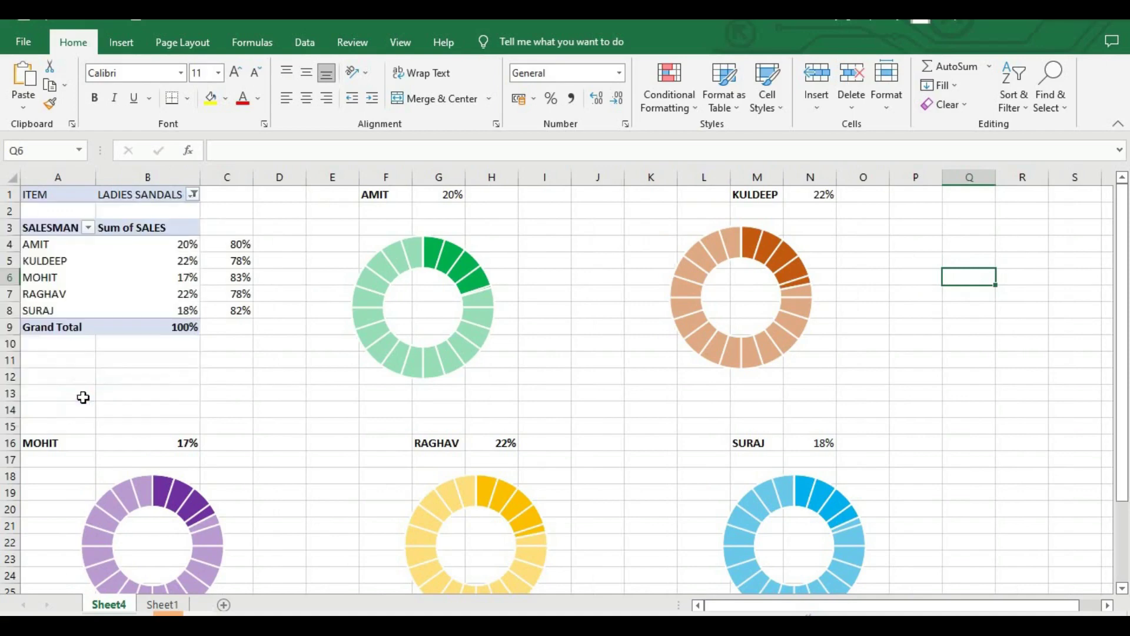
# Filter the pivot table's ITEM field to SLIPPERS, and reset it to (All)
pyautogui.click(192, 196)
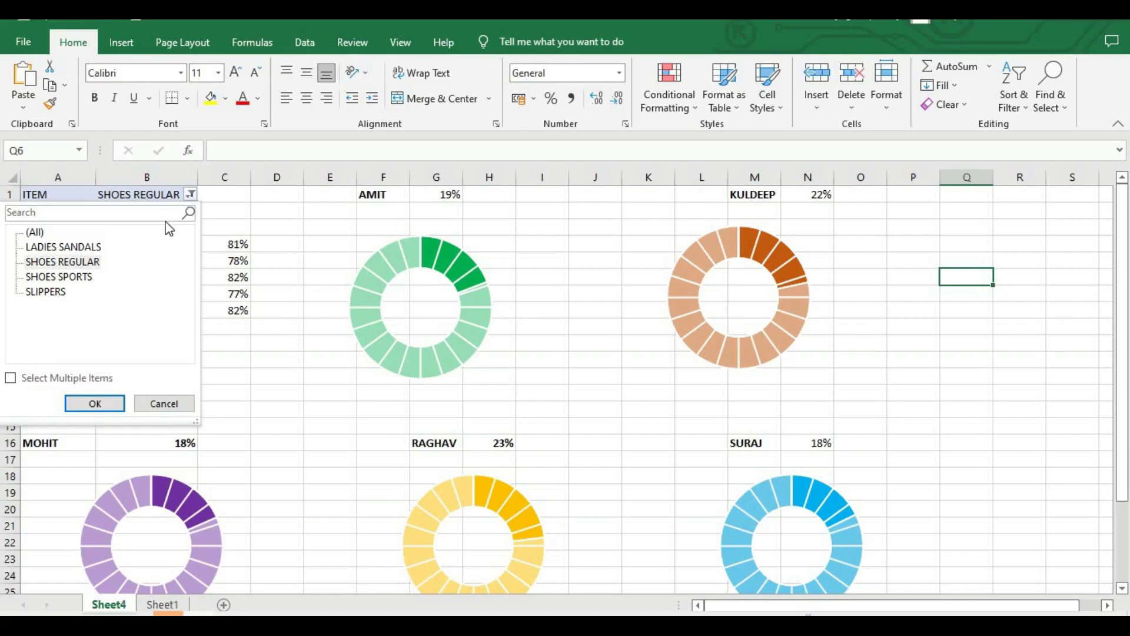
pyautogui.click(63, 292)
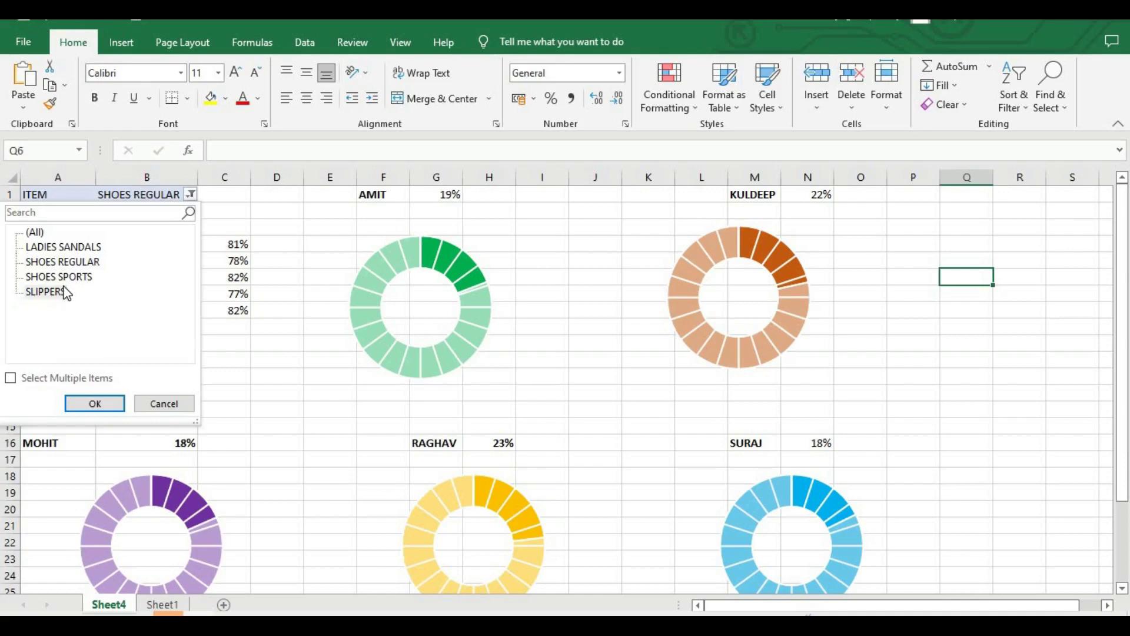
pyautogui.click(93, 404)
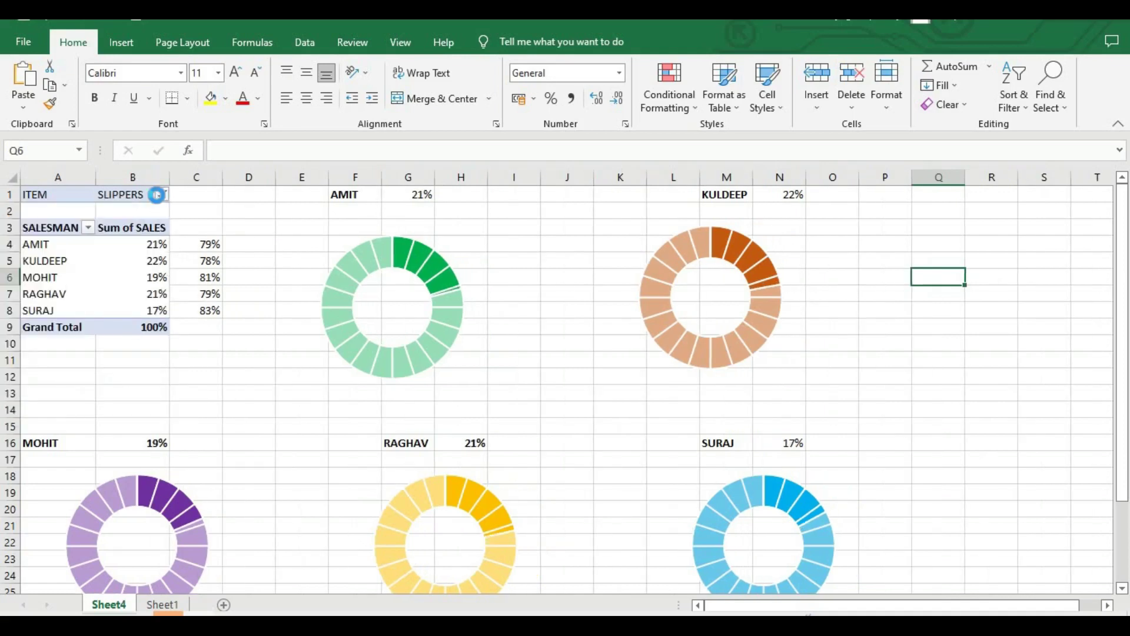
pyautogui.click(161, 195)
pyautogui.click(34, 233)
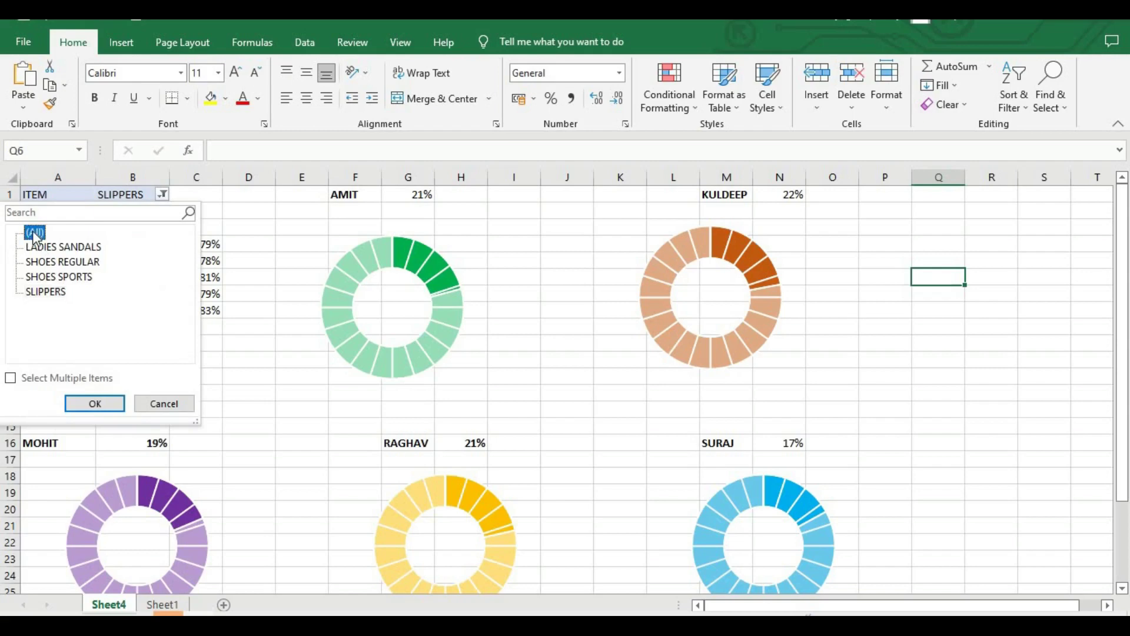
pyautogui.click(92, 403)
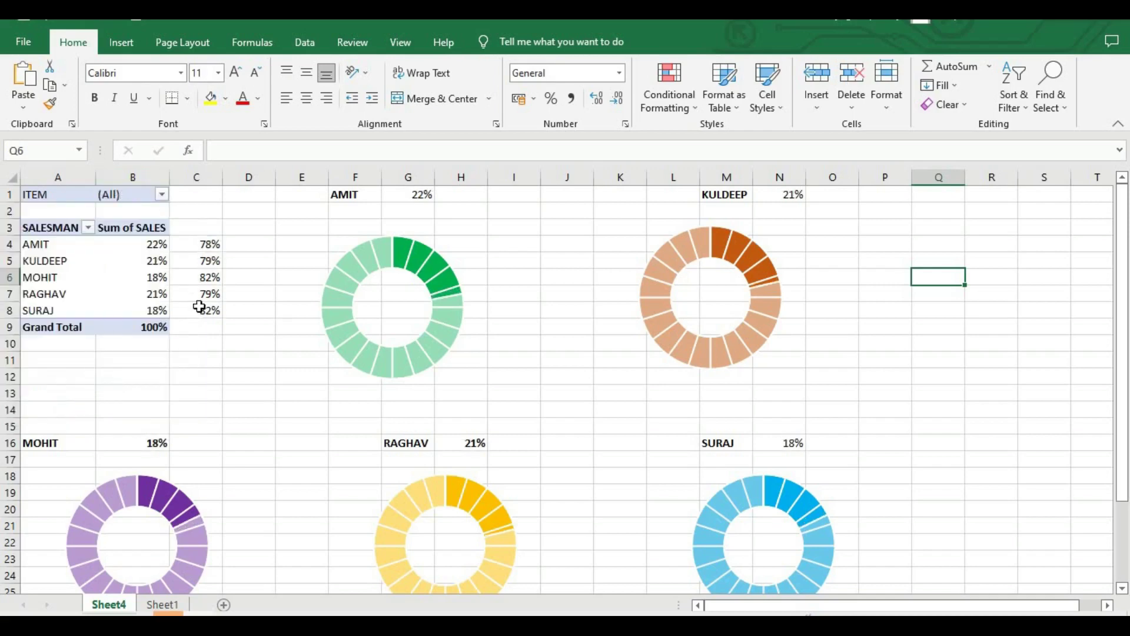
# Hide the gridlines on Sheet4
pyautogui.click(268, 361)
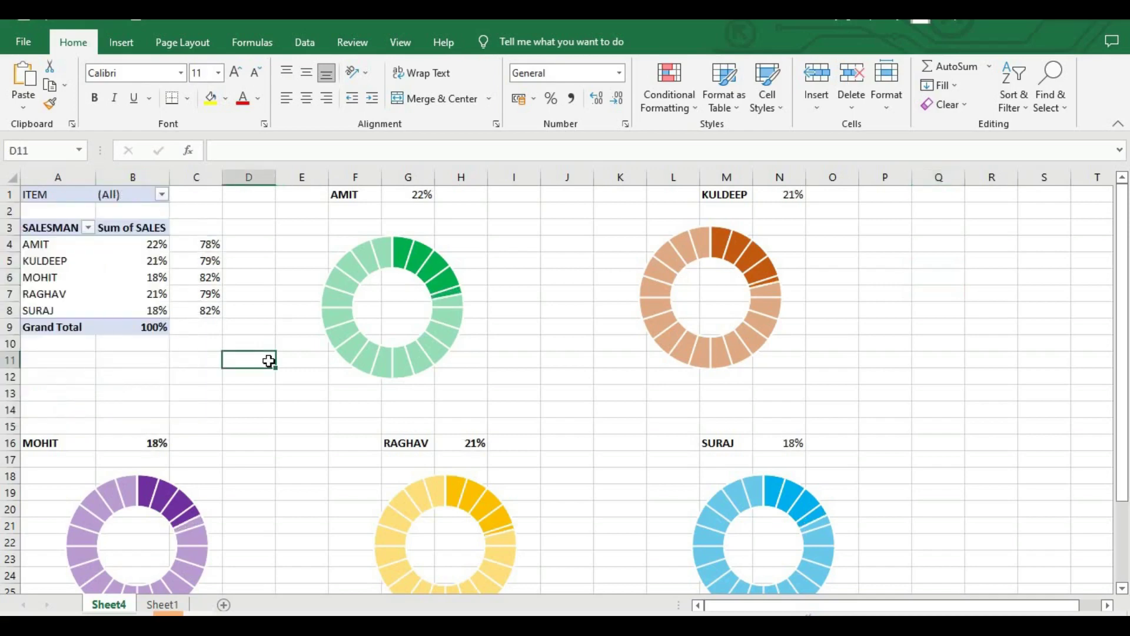
pyautogui.click(11, 175)
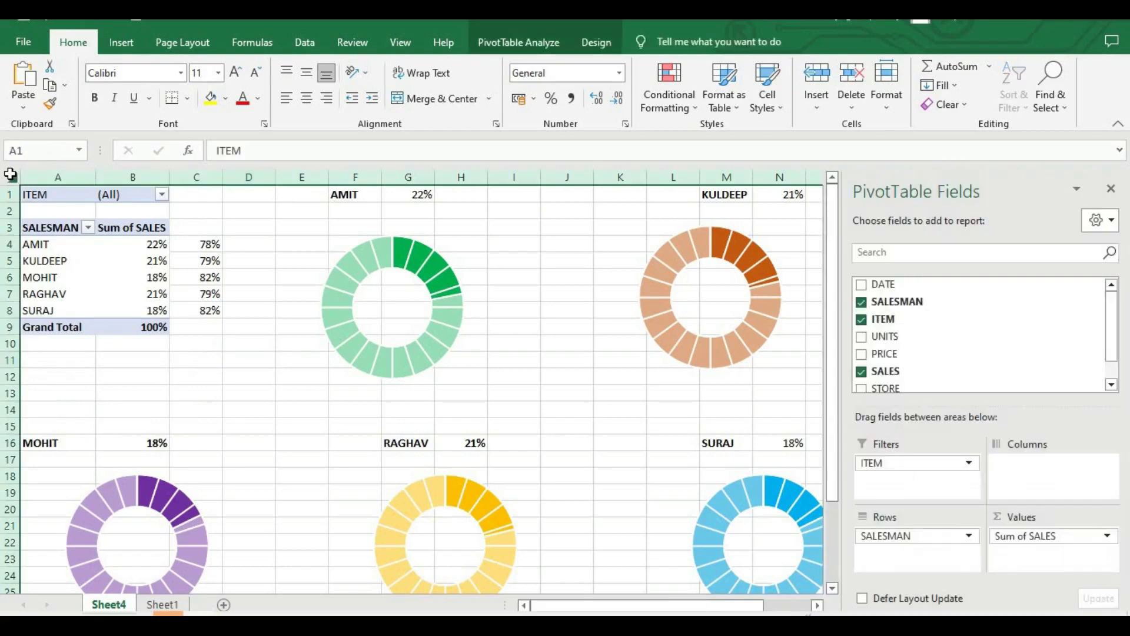
pyautogui.click(399, 42)
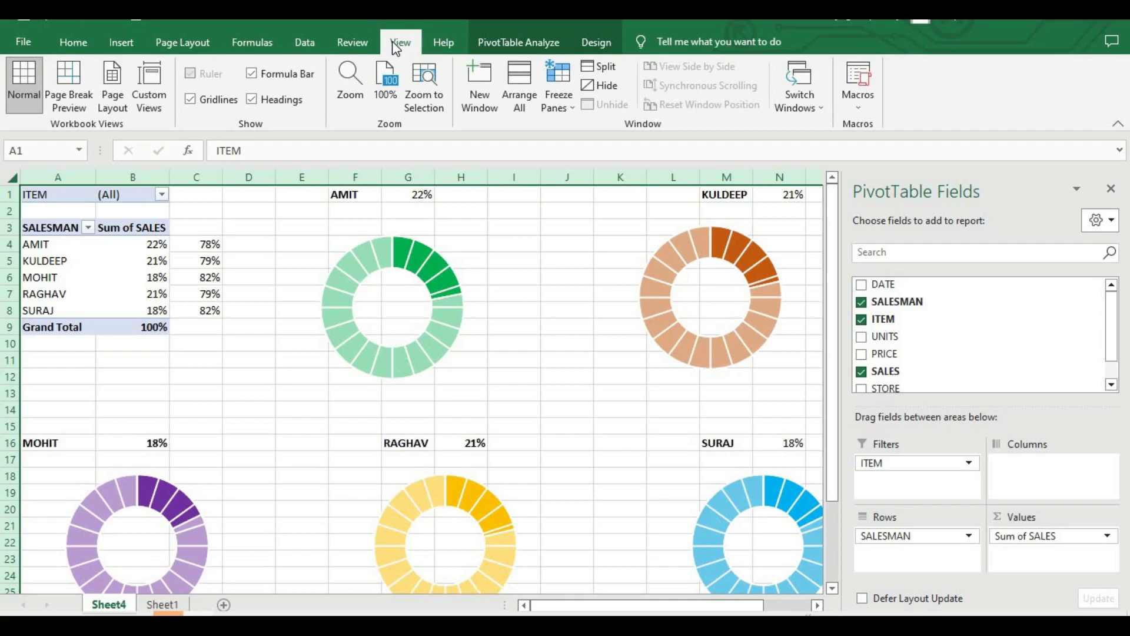
pyautogui.click(190, 101)
pyautogui.click(247, 245)
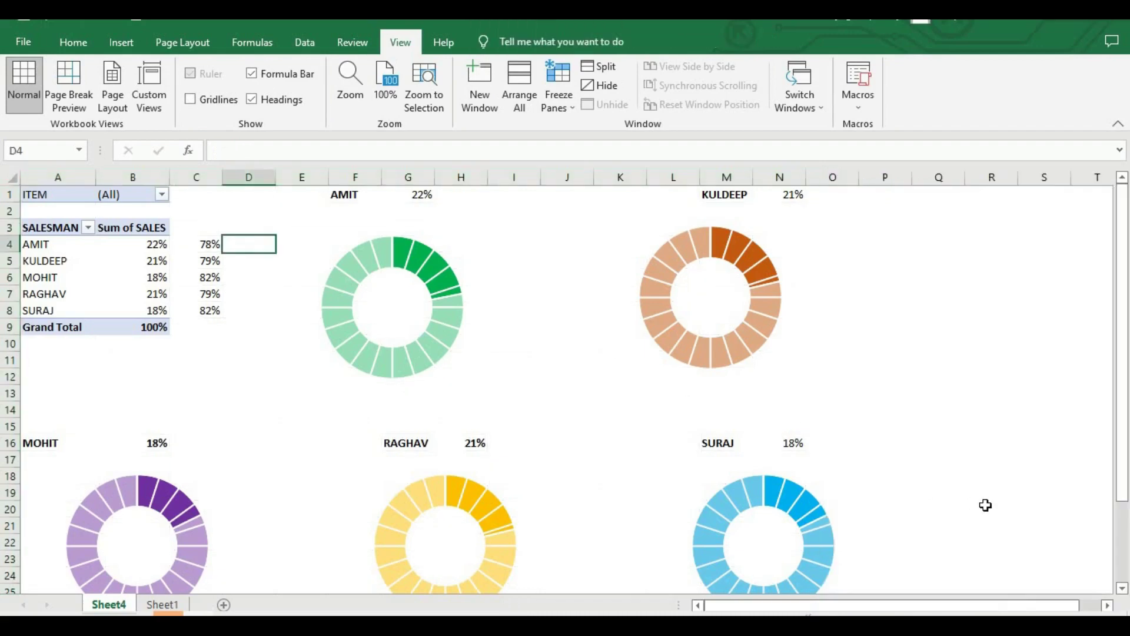
# Insert a slicer for the STORE field of the pivot table
pyautogui.click(1125, 540)
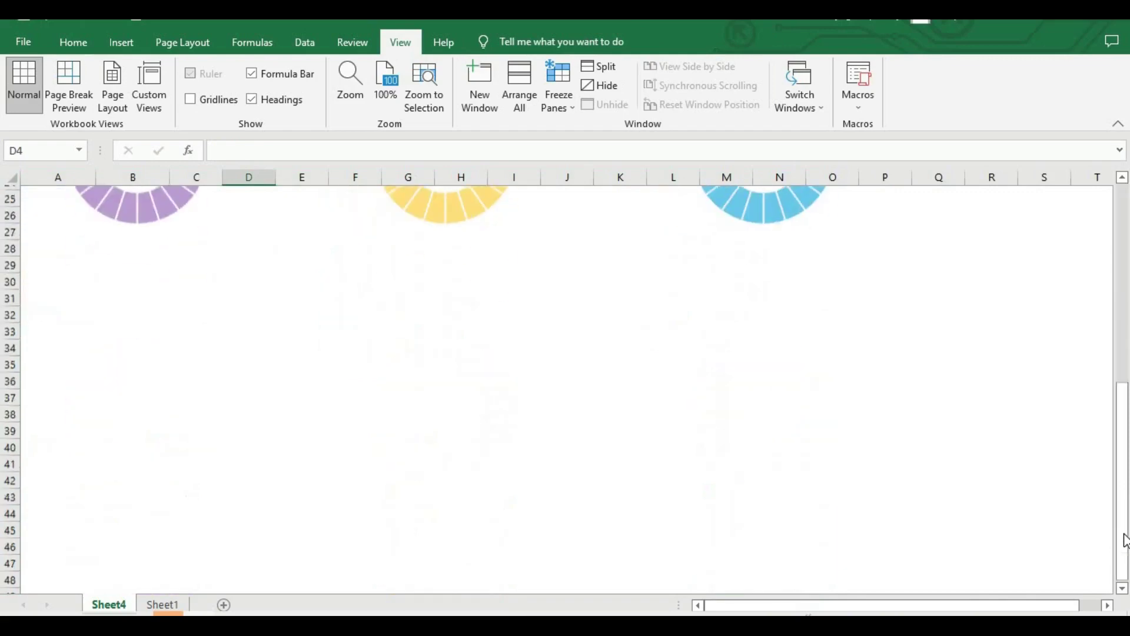
pyautogui.moveTo(1124, 434); pyautogui.dragTo(1090, 245)
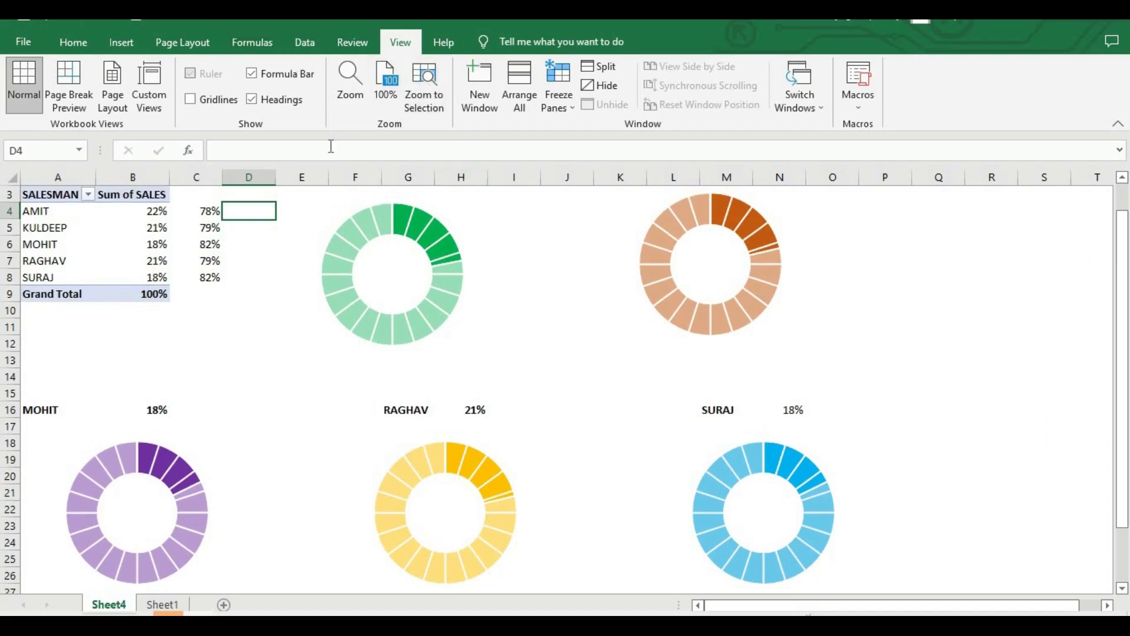
pyautogui.click(114, 244)
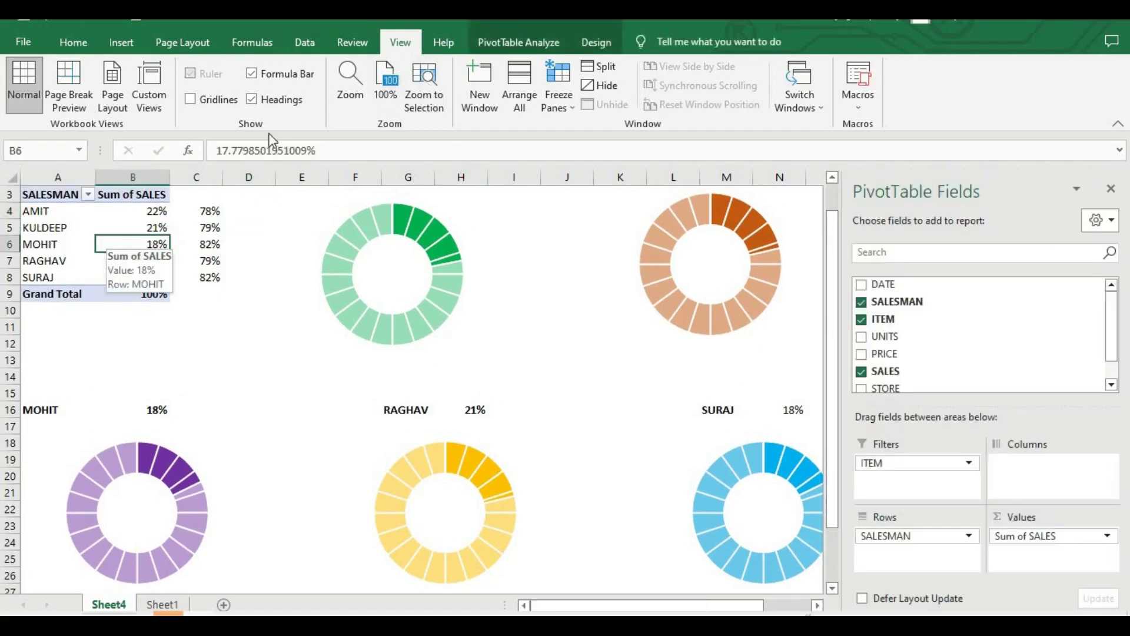
pyautogui.click(522, 40)
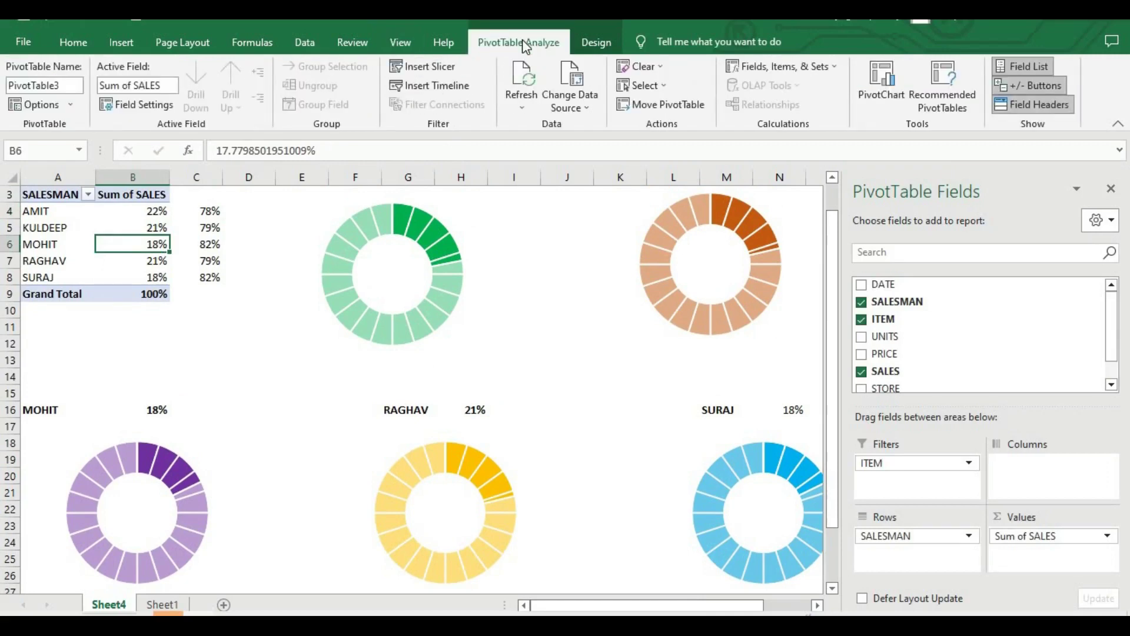
pyautogui.click(414, 66)
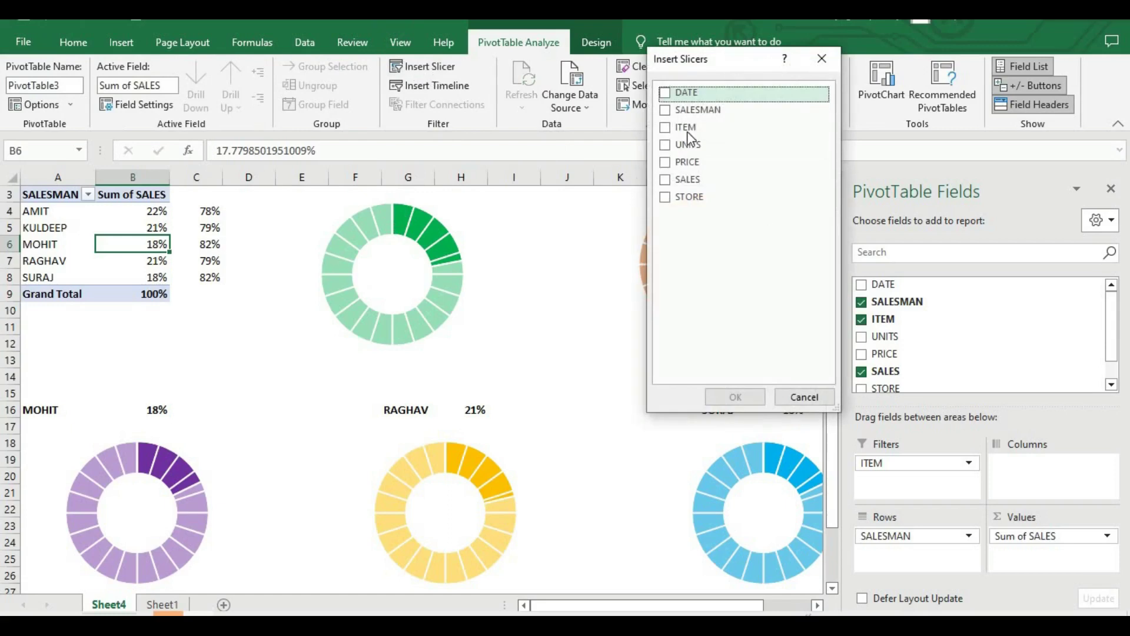
pyautogui.moveTo(651, 164); pyautogui.dragTo(619, 241)
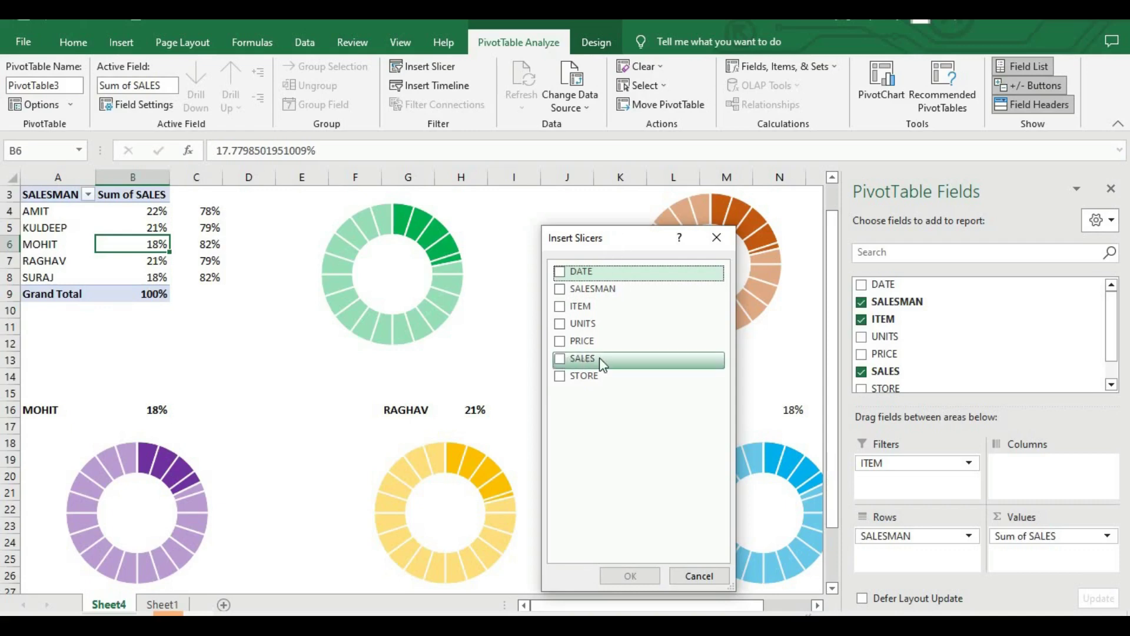
pyautogui.click(563, 374)
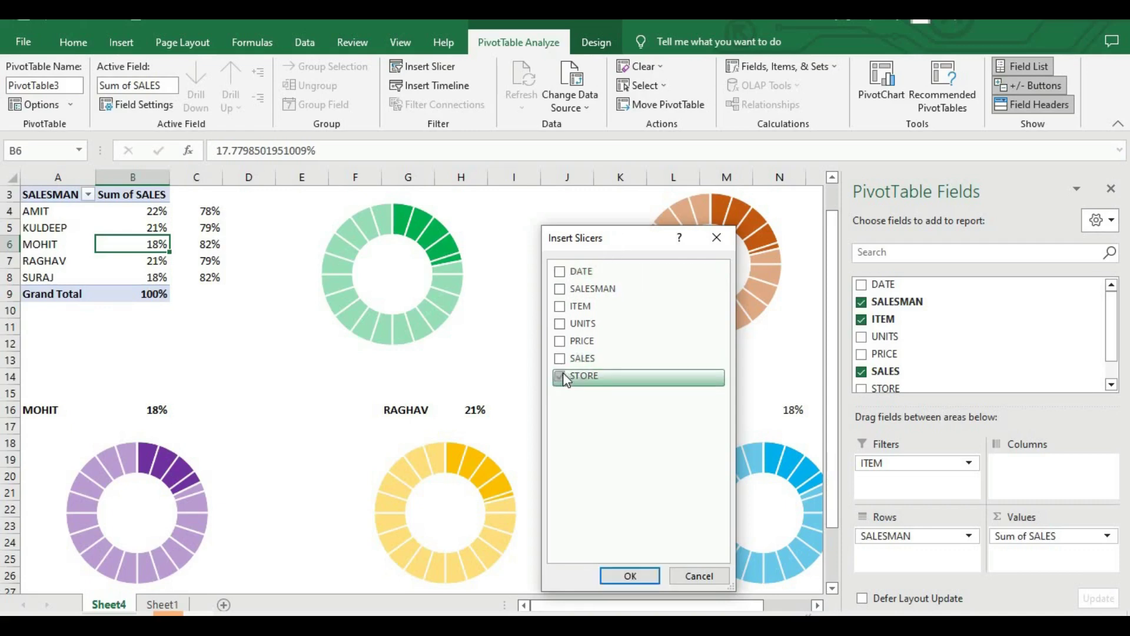
pyautogui.click(613, 572)
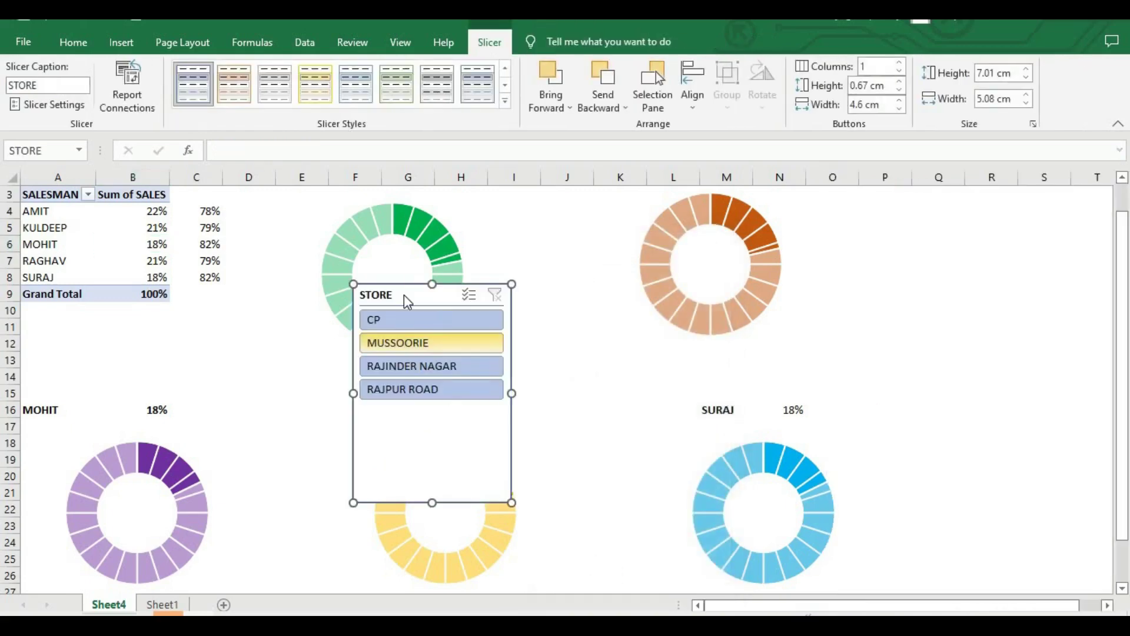
# Place the STORE slicer beside KULDEEP's chart and filter the pivot table by CP, MUSSOORIE, RAJINDER NAGAR and RAJPUR ROAD in turn
pyautogui.moveTo(403, 295); pyautogui.dragTo(903, 197)
pyautogui.click(894, 221)
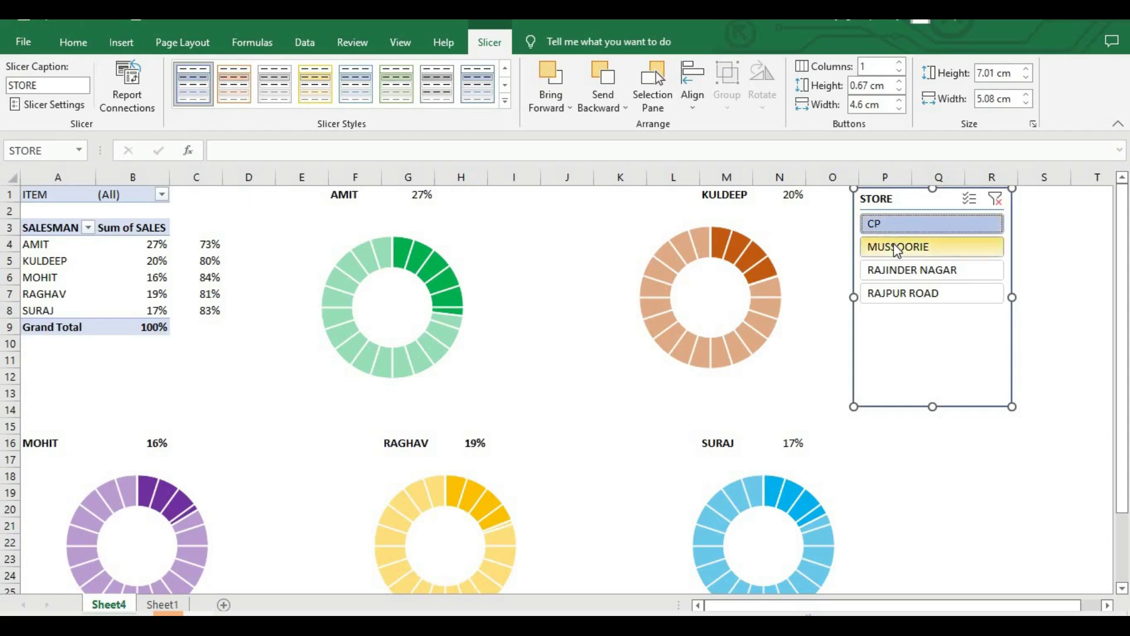
pyautogui.click(896, 247)
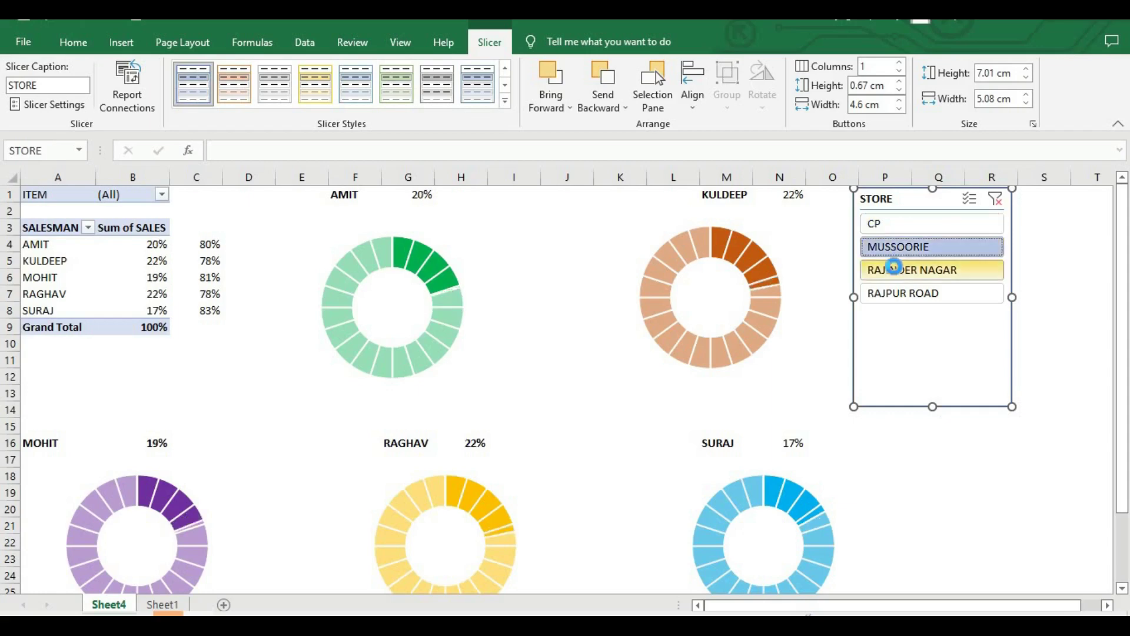
pyautogui.click(894, 268)
pyautogui.click(899, 294)
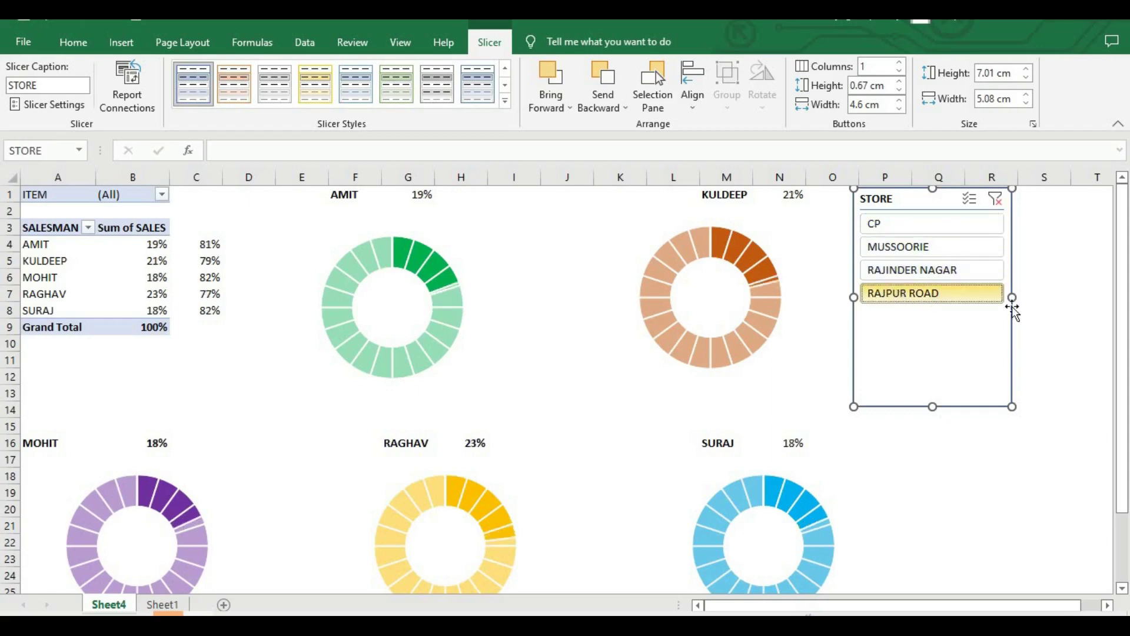
# Widen the STORE slicer to about 8.94 cm and clear its filter
pyautogui.moveTo(1013, 297); pyautogui.dragTo(1091, 284)
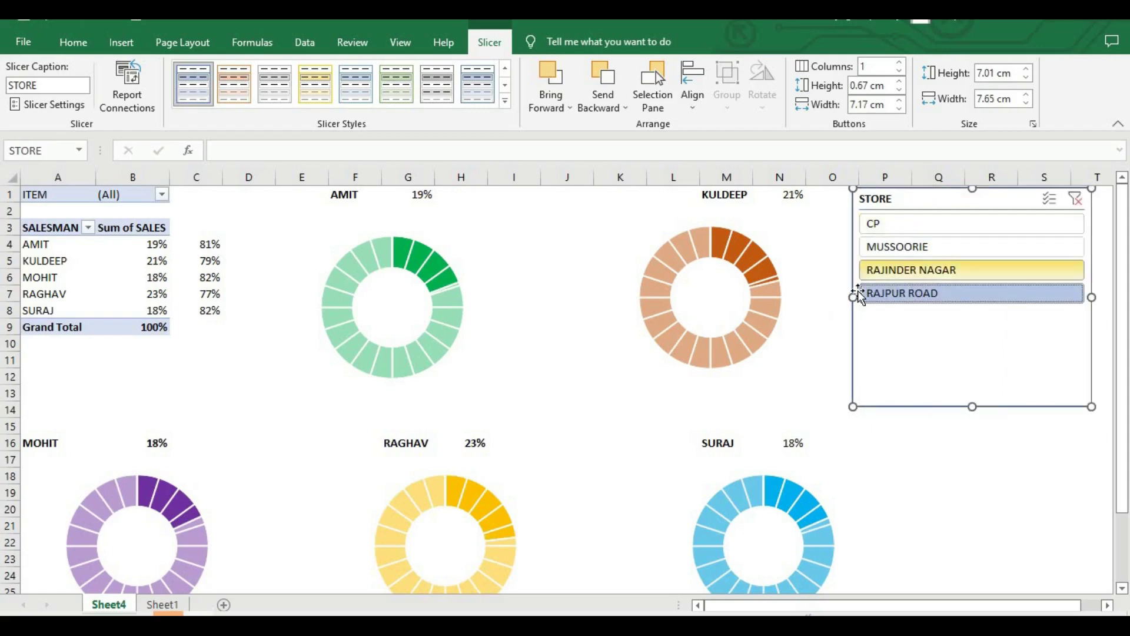
pyautogui.moveTo(853, 297); pyautogui.dragTo(813, 300)
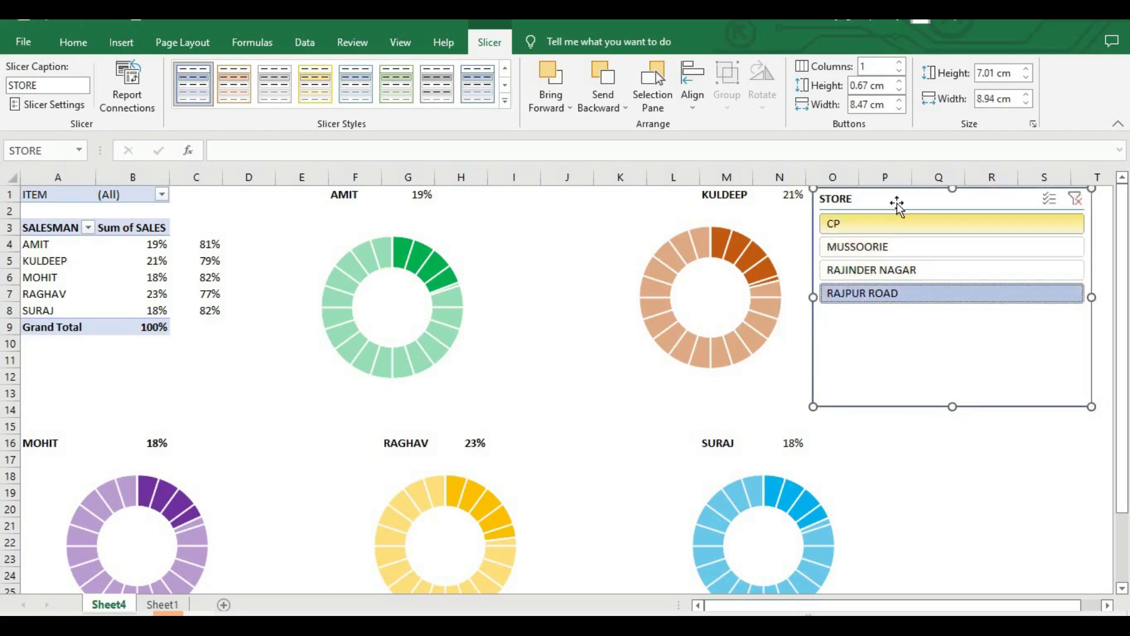
pyautogui.moveTo(897, 202); pyautogui.dragTo(922, 331)
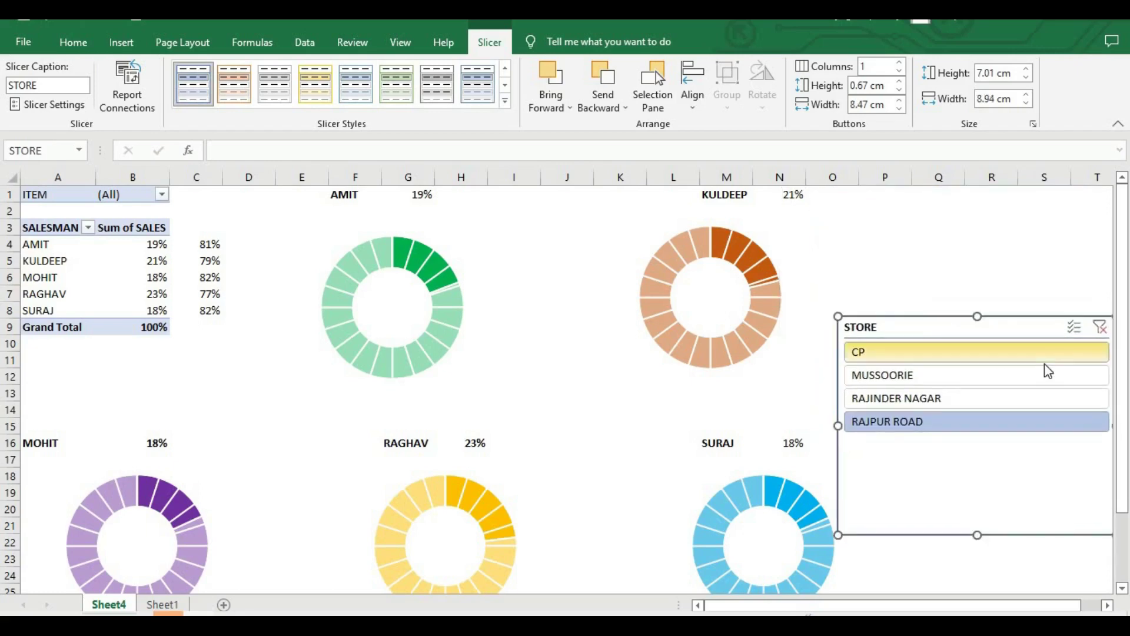
pyautogui.click(1099, 329)
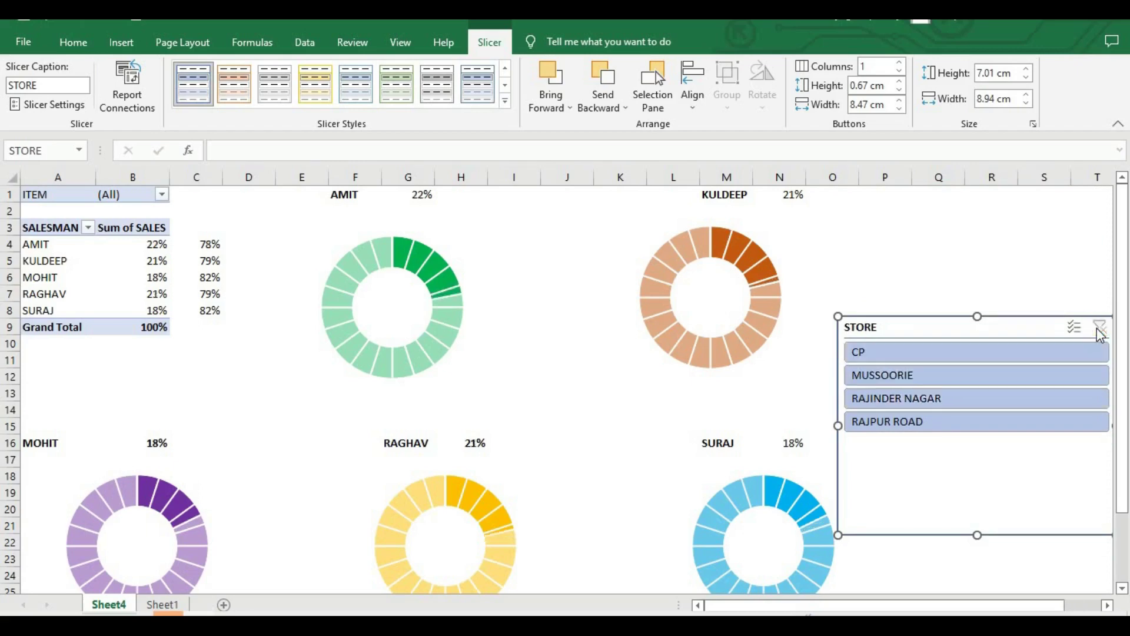
# Shorten the STORE slicer to about 4.42 cm and place it level with KULDEEP's label, with no store filter applied
pyautogui.click(970, 363)
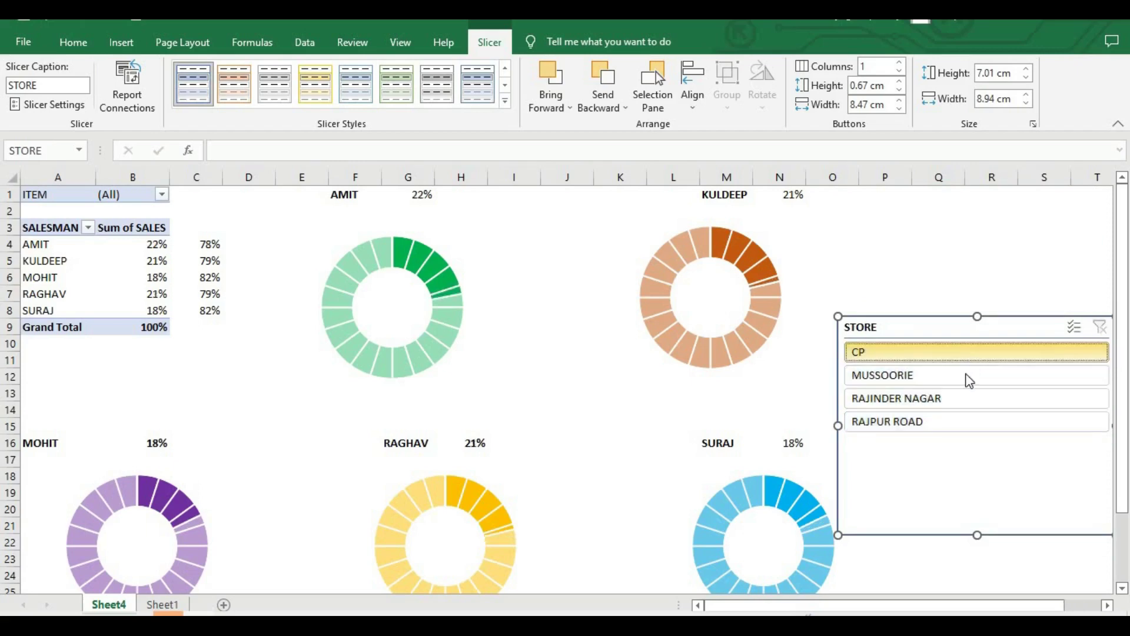
pyautogui.moveTo(976, 534); pyautogui.dragTo(971, 453)
pyautogui.moveTo(886, 321); pyautogui.dragTo(886, 201)
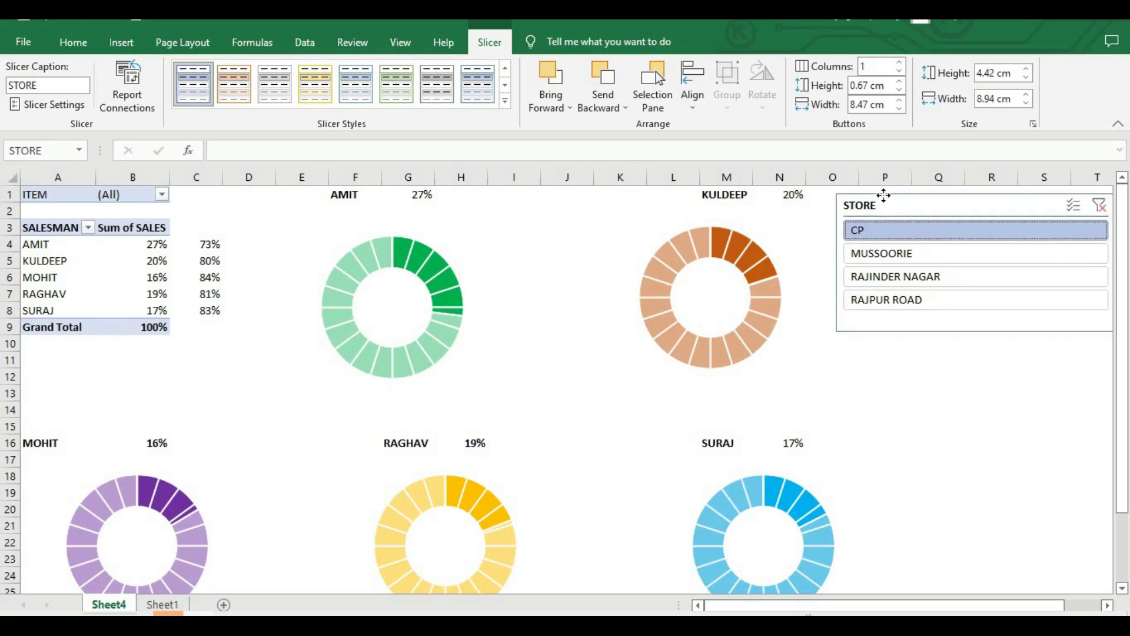
pyautogui.click(902, 390)
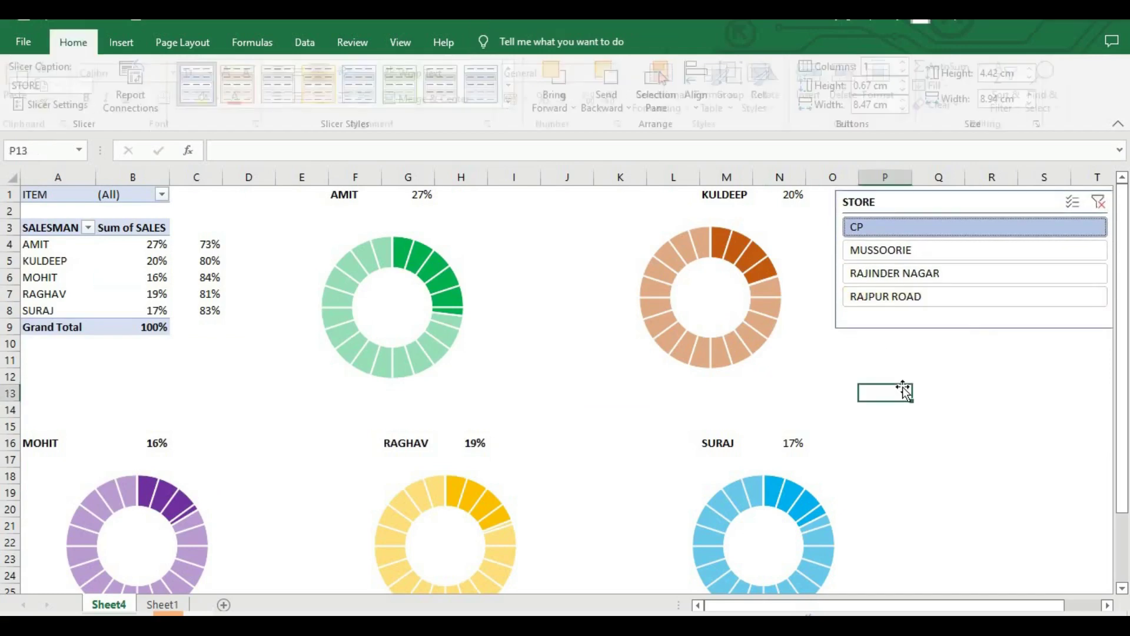
pyautogui.click(1100, 202)
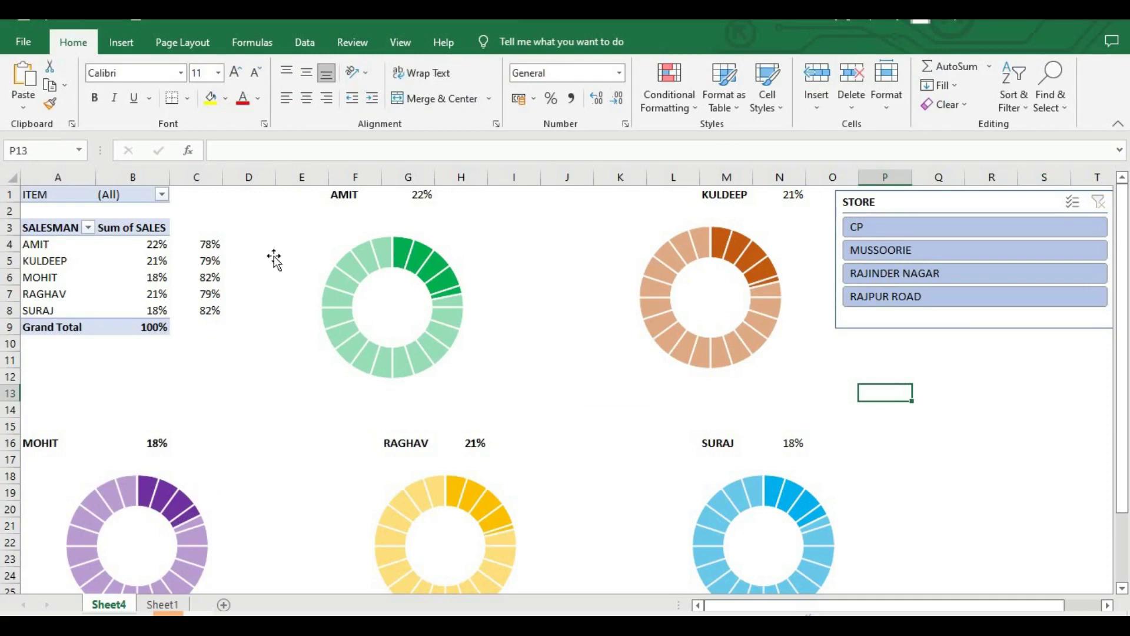
# Insert a timeline for the pivot table's DATE field and place it directly below the STORE slicer
pyautogui.click(149, 260)
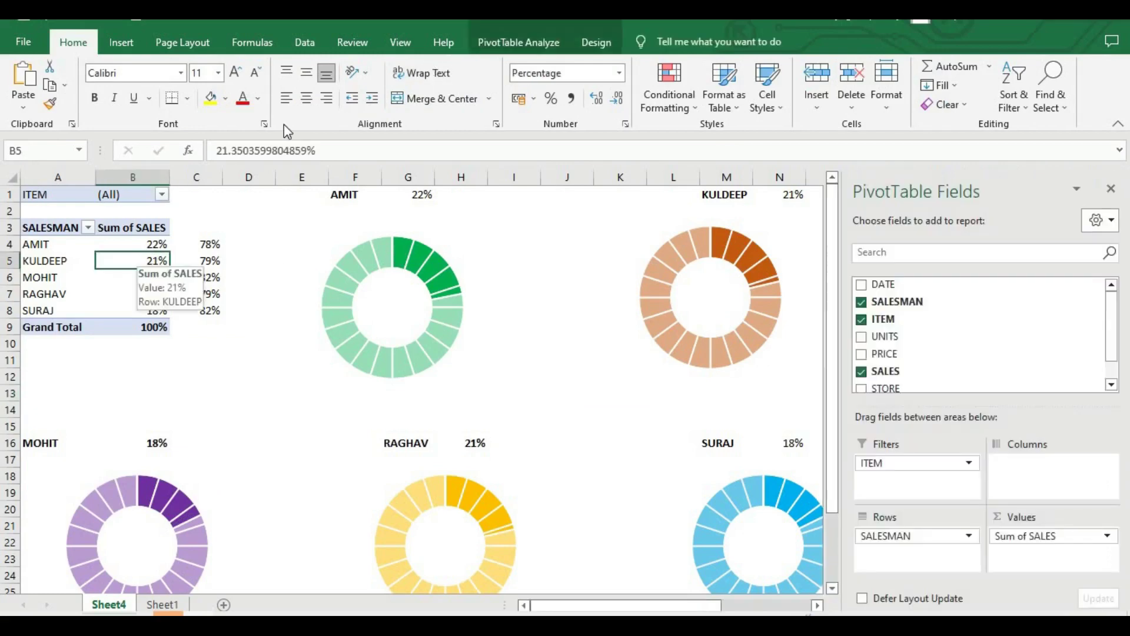
pyautogui.click(482, 42)
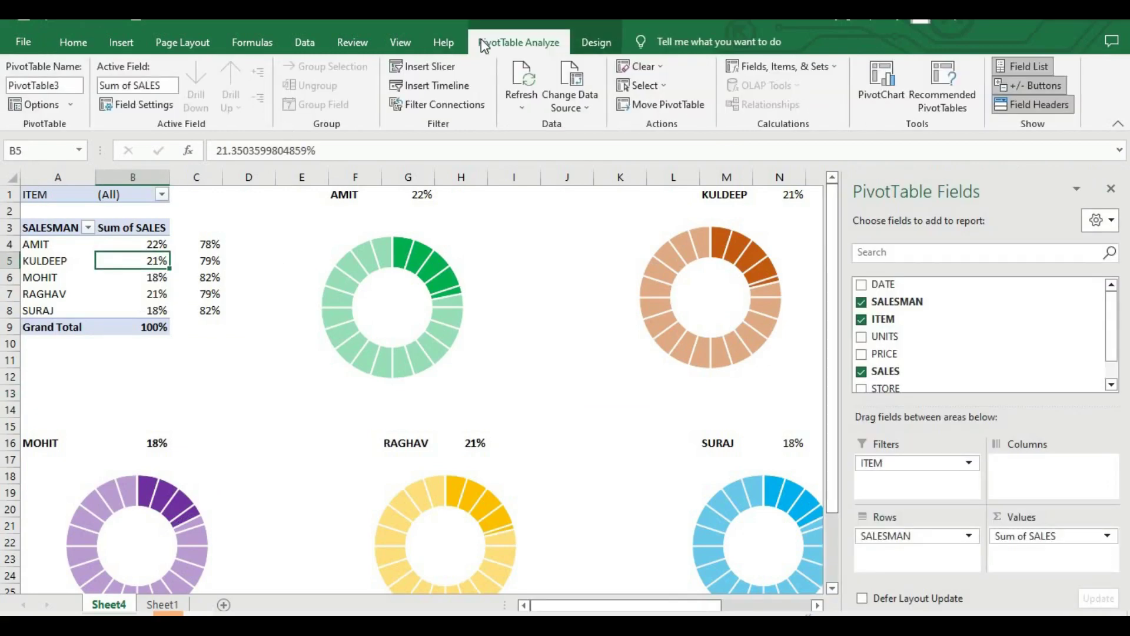
pyautogui.click(454, 87)
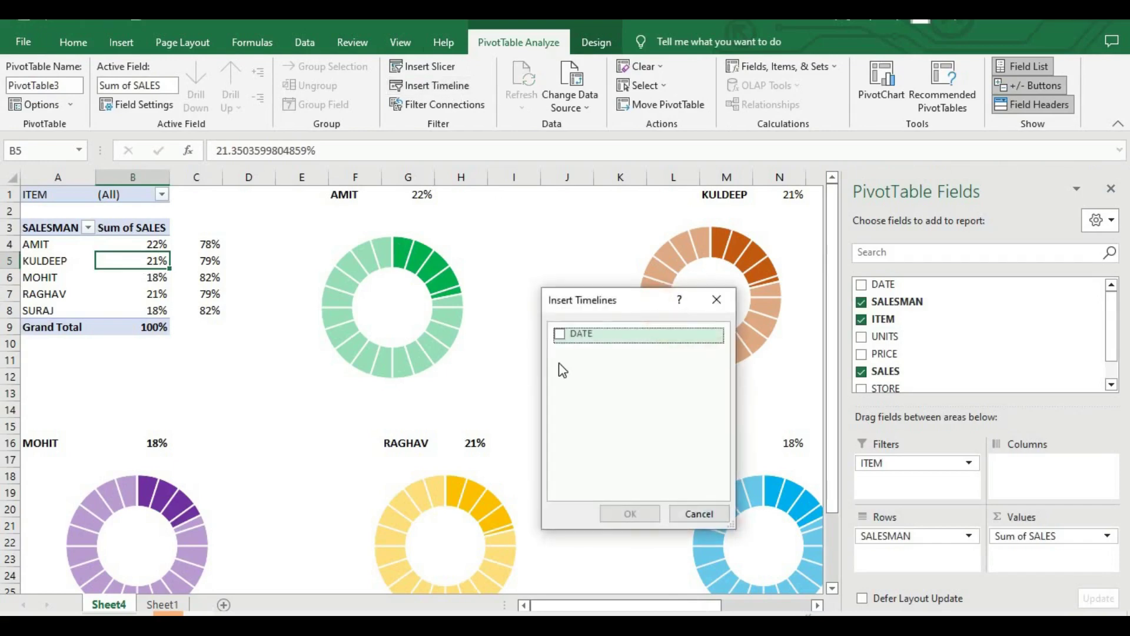
pyautogui.click(559, 338)
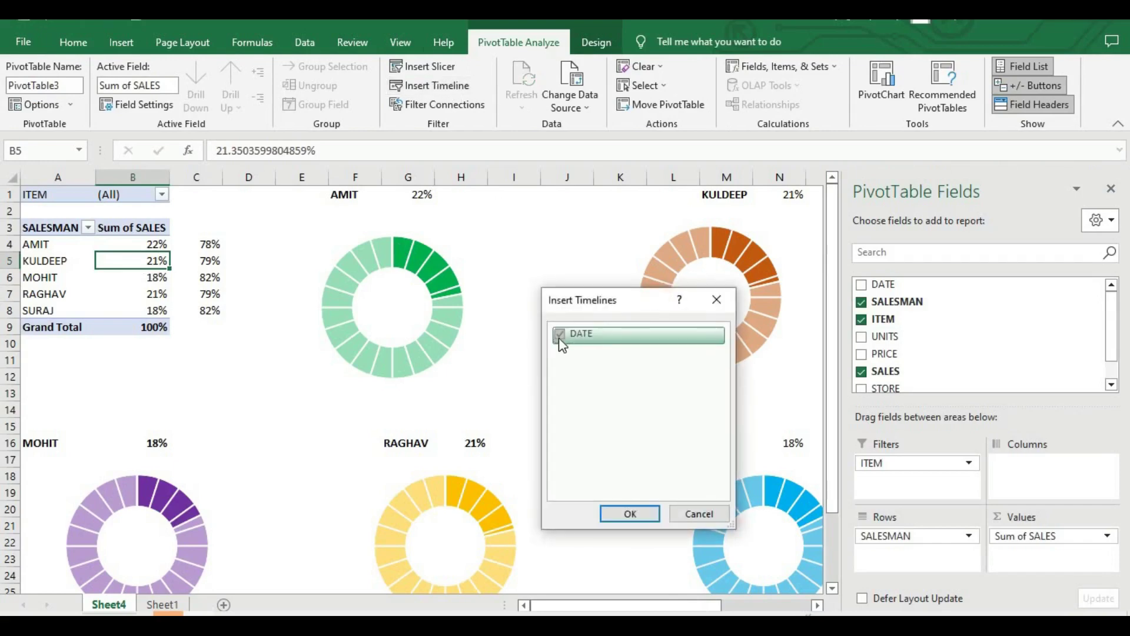
pyautogui.click(616, 509)
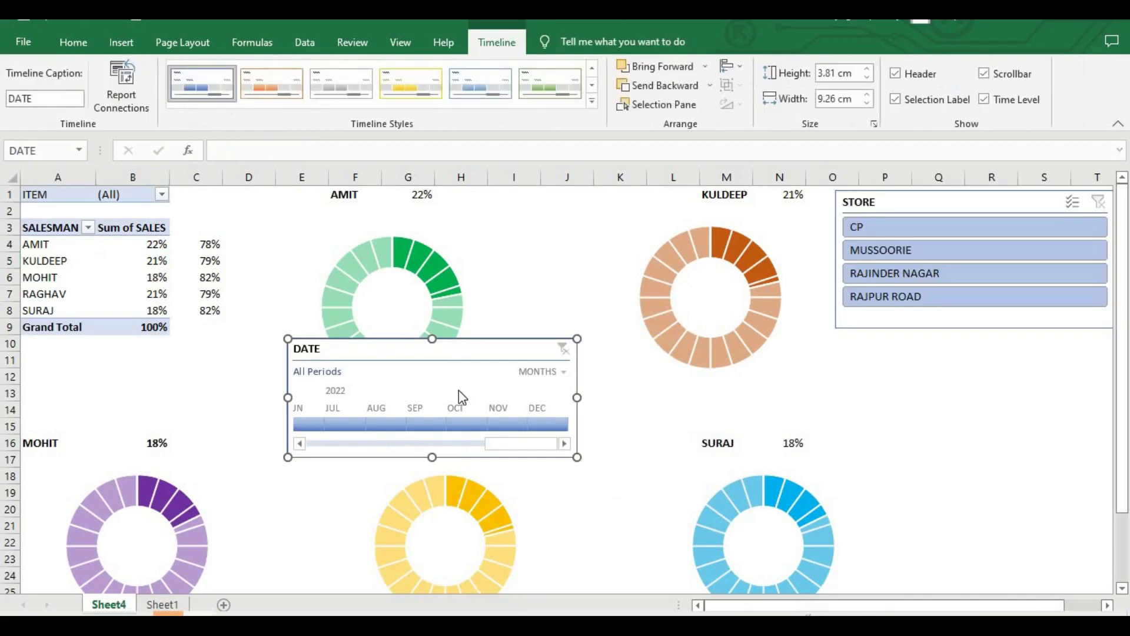
pyautogui.moveTo(446, 352); pyautogui.dragTo(977, 346)
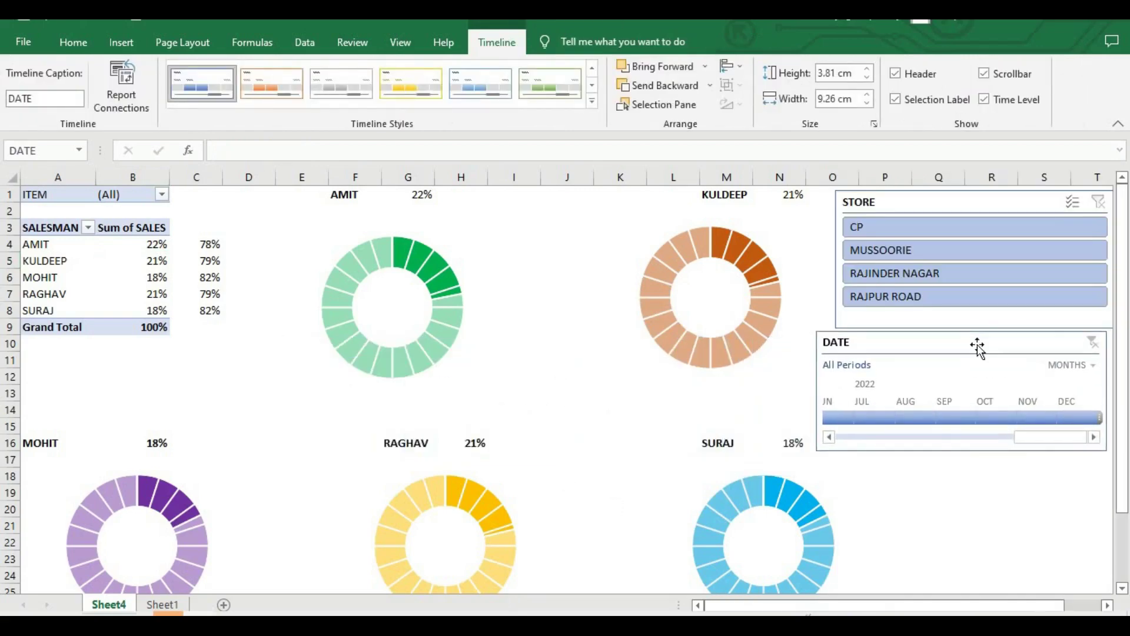
# Increase the DATE timeline's height to about 5.95 cm and set its time level to QUARTERS
pyautogui.click(976, 435)
pyautogui.click(1067, 434)
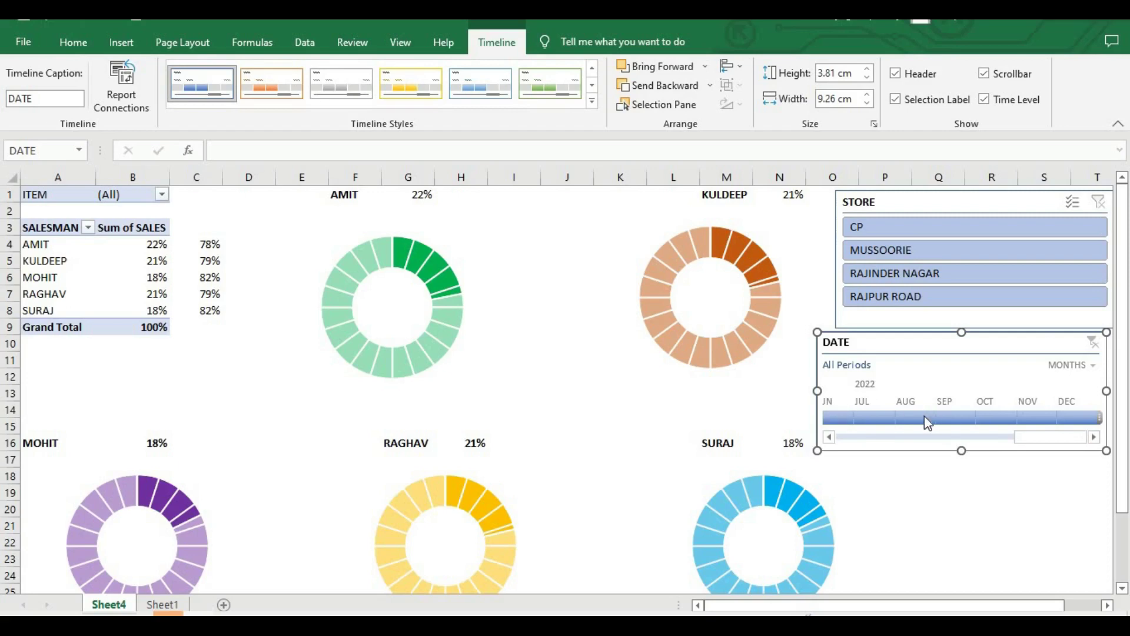
pyautogui.moveTo(960, 456); pyautogui.dragTo(968, 517)
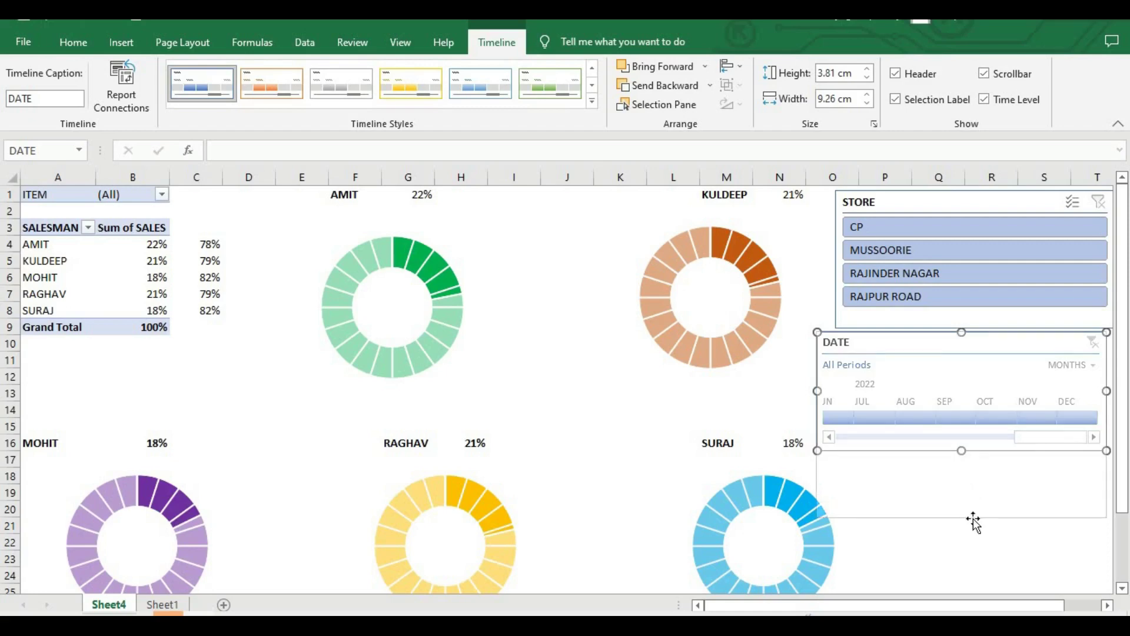
pyautogui.click(1076, 368)
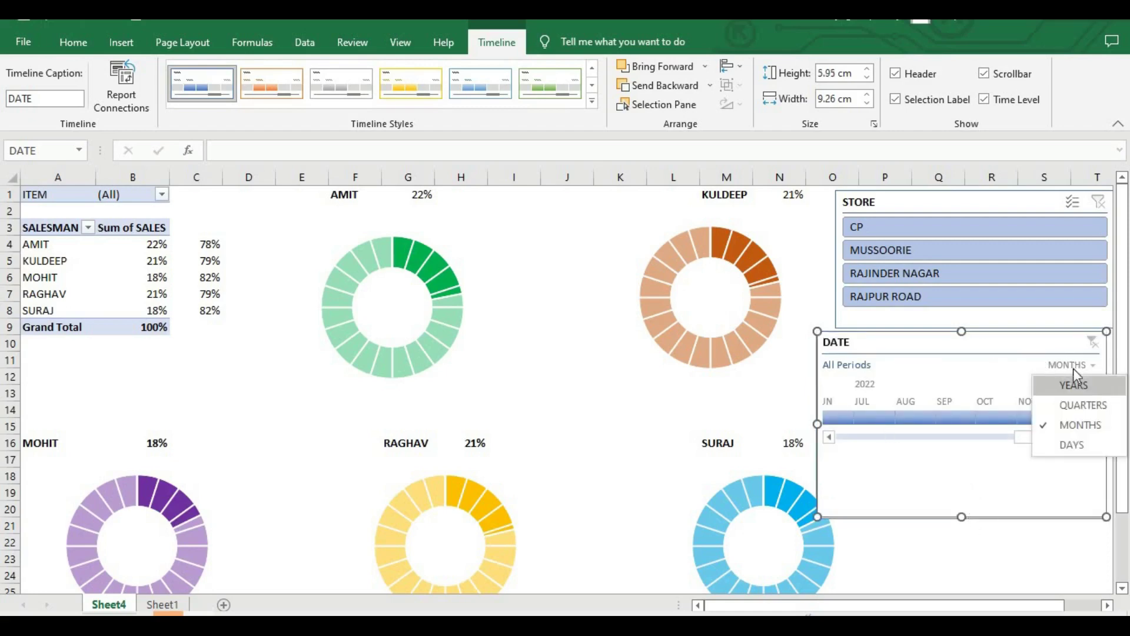
pyautogui.click(1071, 400)
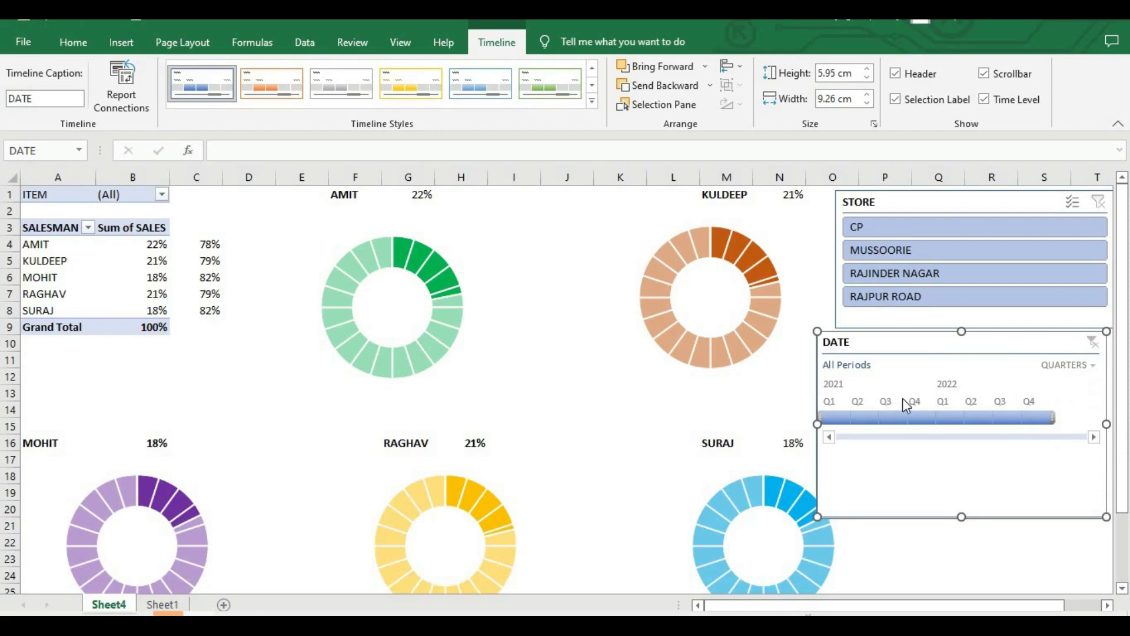
# Test the charts by filtering the DATE timeline to single quarters from Q1 2022 back to Q1 2021
pyautogui.click(949, 404)
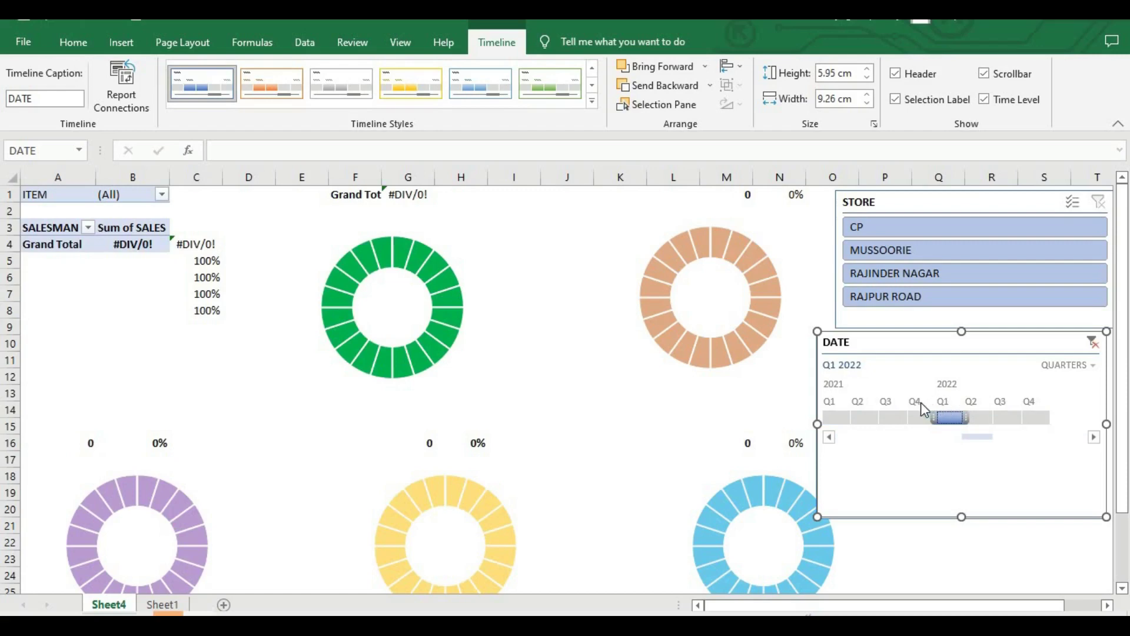
pyautogui.click(922, 403)
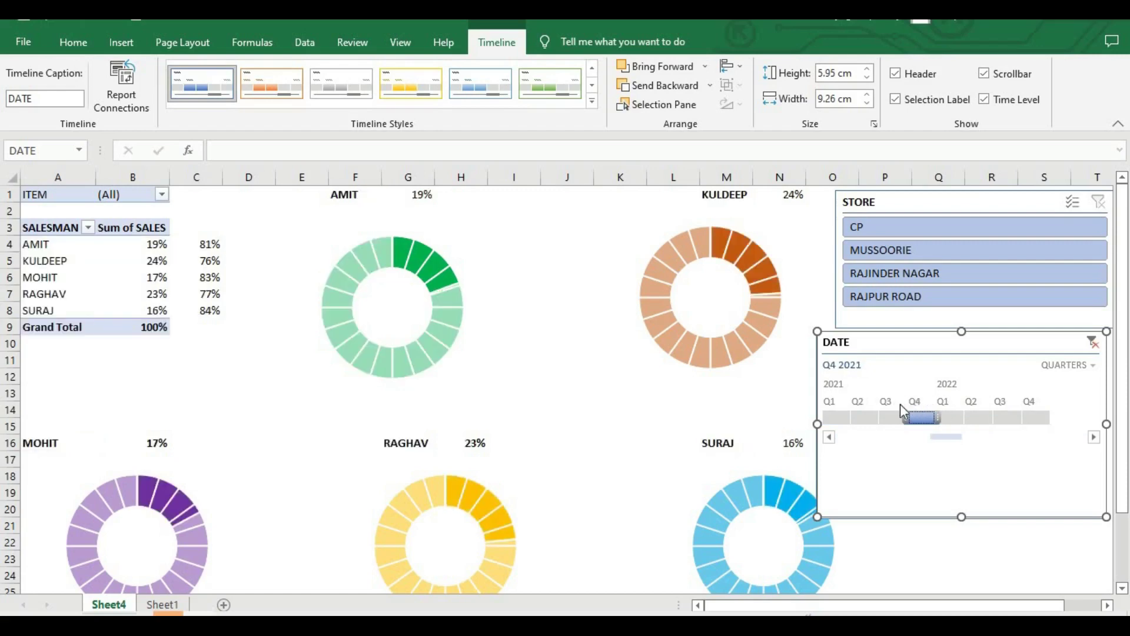
pyautogui.click(900, 404)
pyautogui.click(860, 412)
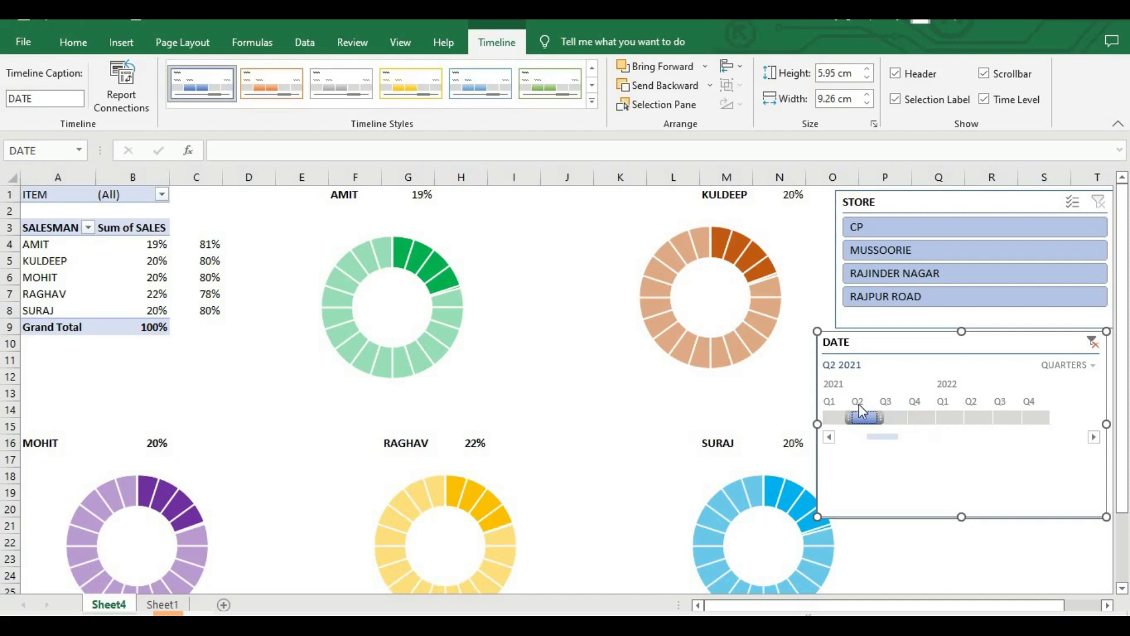
pyautogui.click(831, 412)
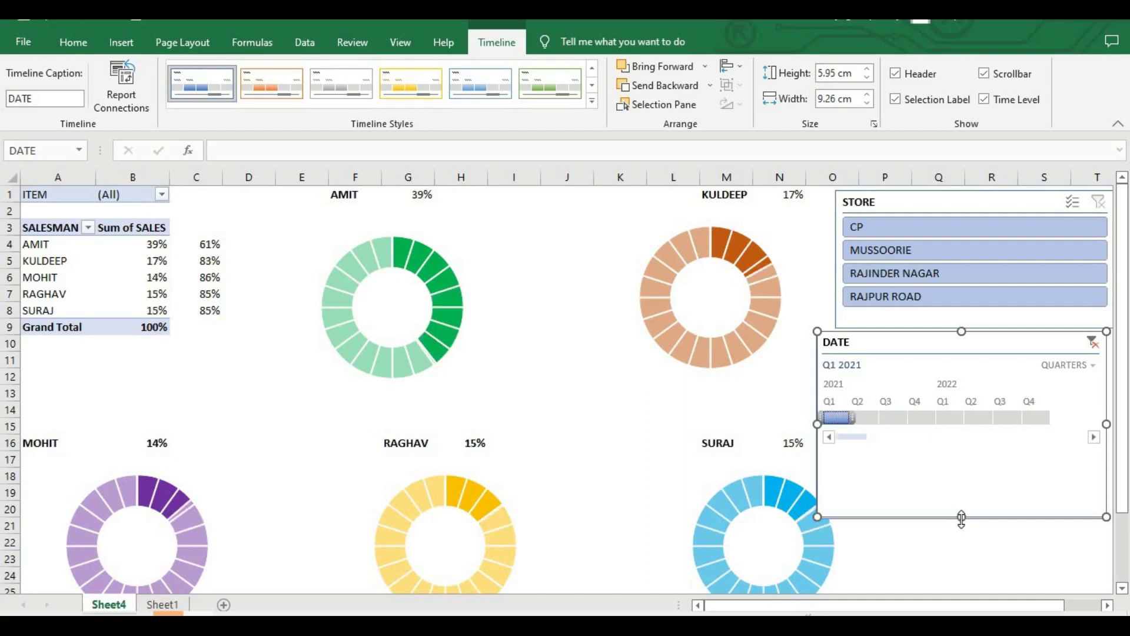
# Reduce the DATE timeline's height to about 4.34 cm and reset it to all periods at the MONTHS level
pyautogui.moveTo(961, 517); pyautogui.dragTo(964, 467)
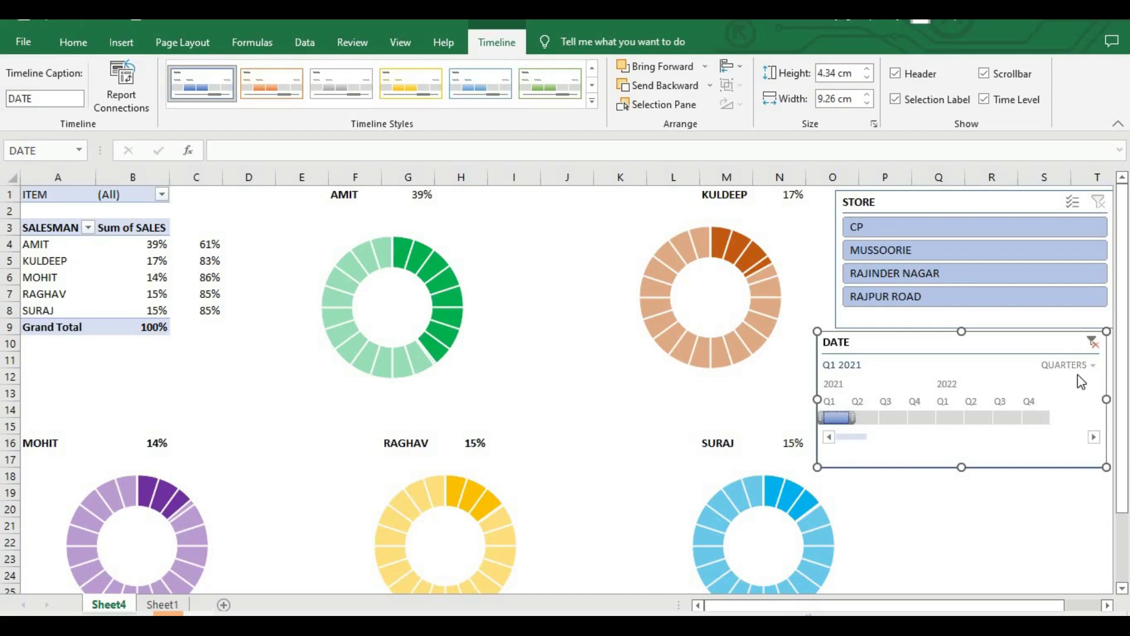
pyautogui.click(1092, 341)
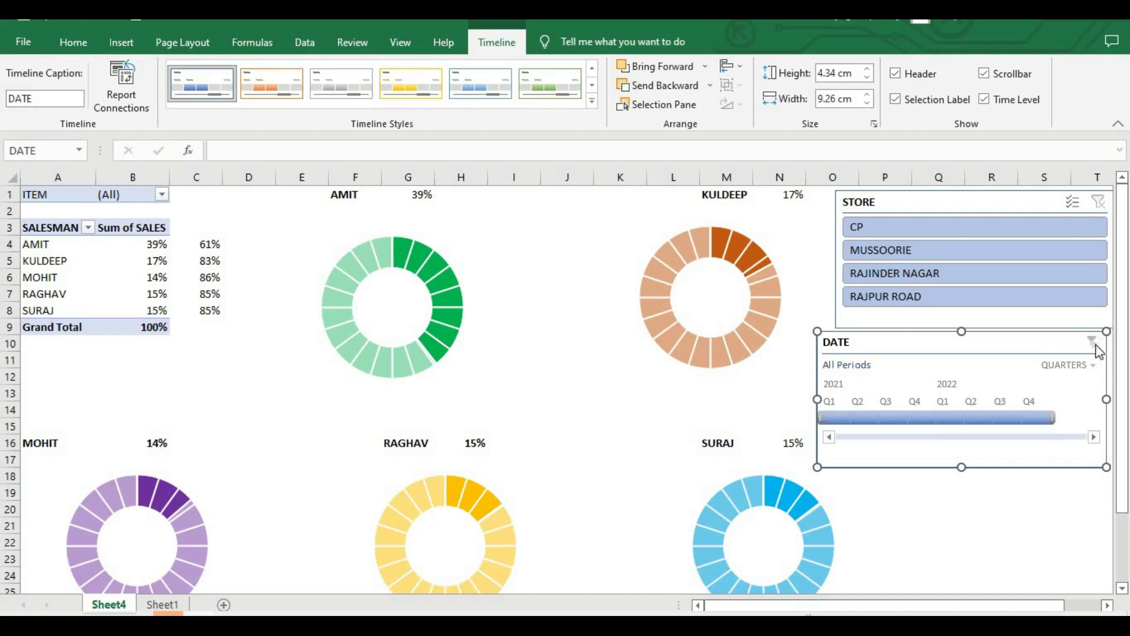
pyautogui.click(1066, 366)
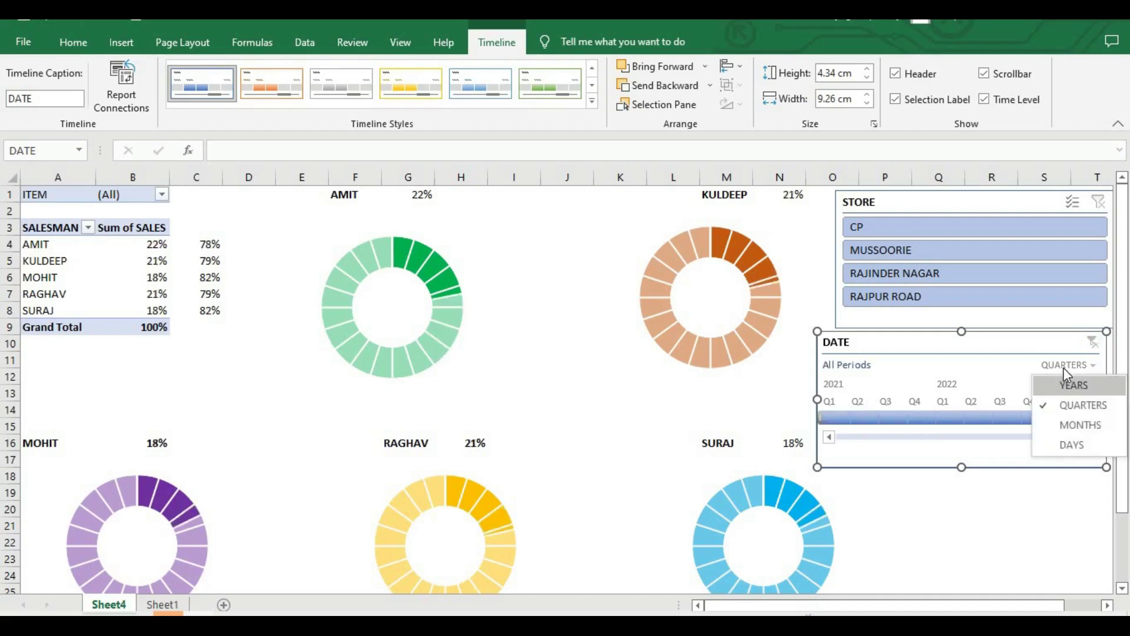
pyautogui.click(1067, 423)
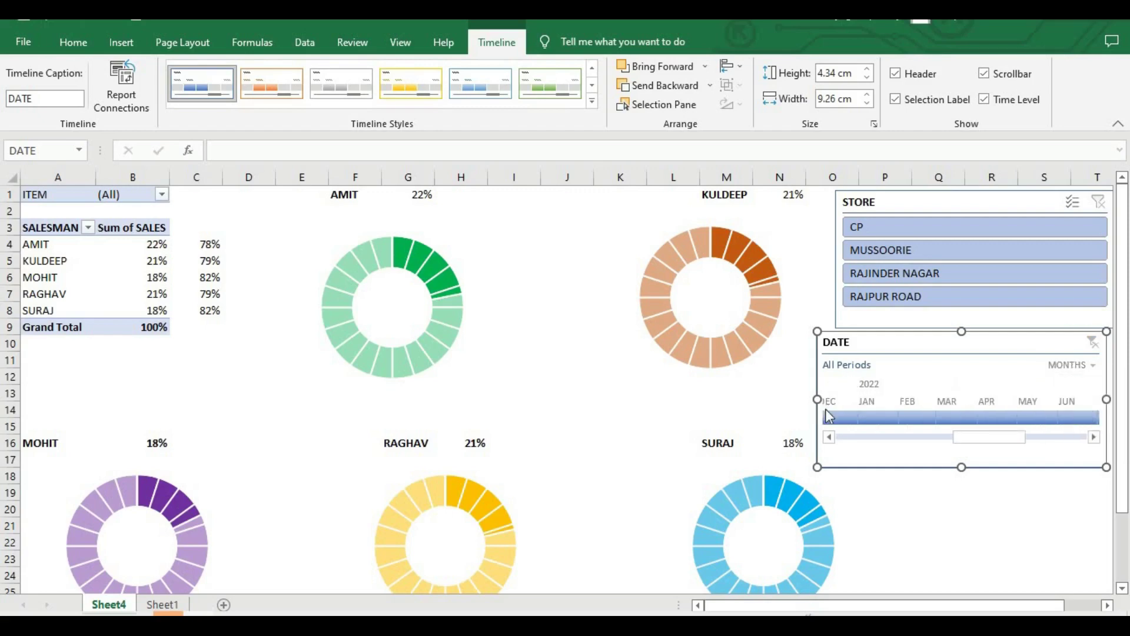
# Test the charts by filtering the DATE timeline to Dec 2021, Jan 2022 and Feb 2022 in turn
pyautogui.click(830, 406)
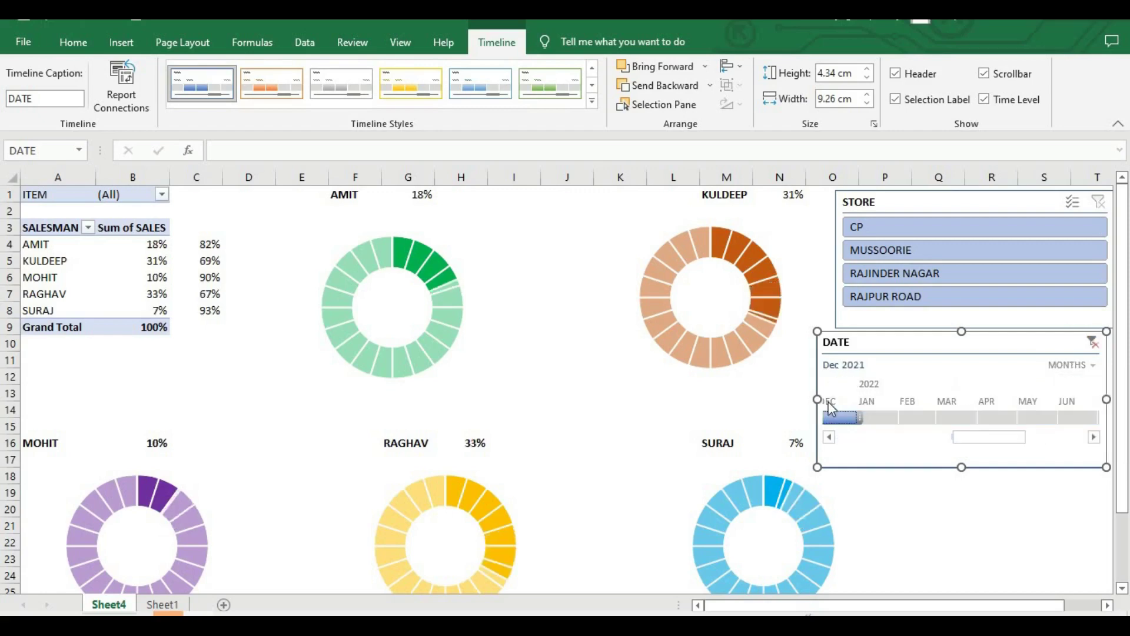
pyautogui.click(869, 404)
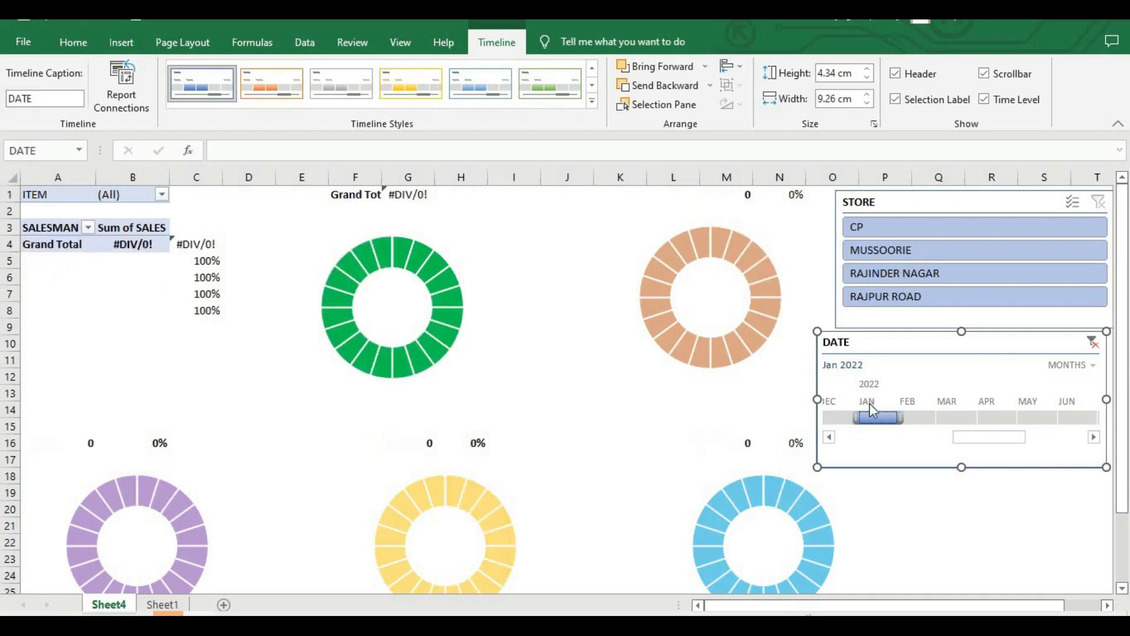
pyautogui.click(912, 405)
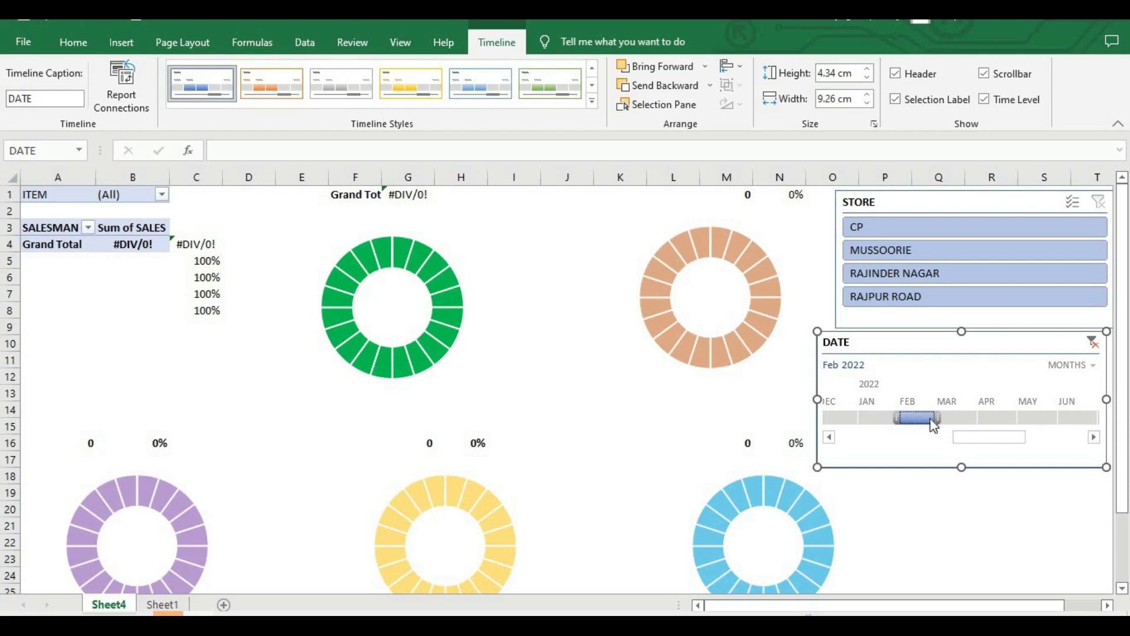
# Extend the DATE timeline's selection to Feb - May 2022, and shift the range to Dec 2021 - Mar 2022
pyautogui.moveTo(940, 418); pyautogui.dragTo(1065, 414)
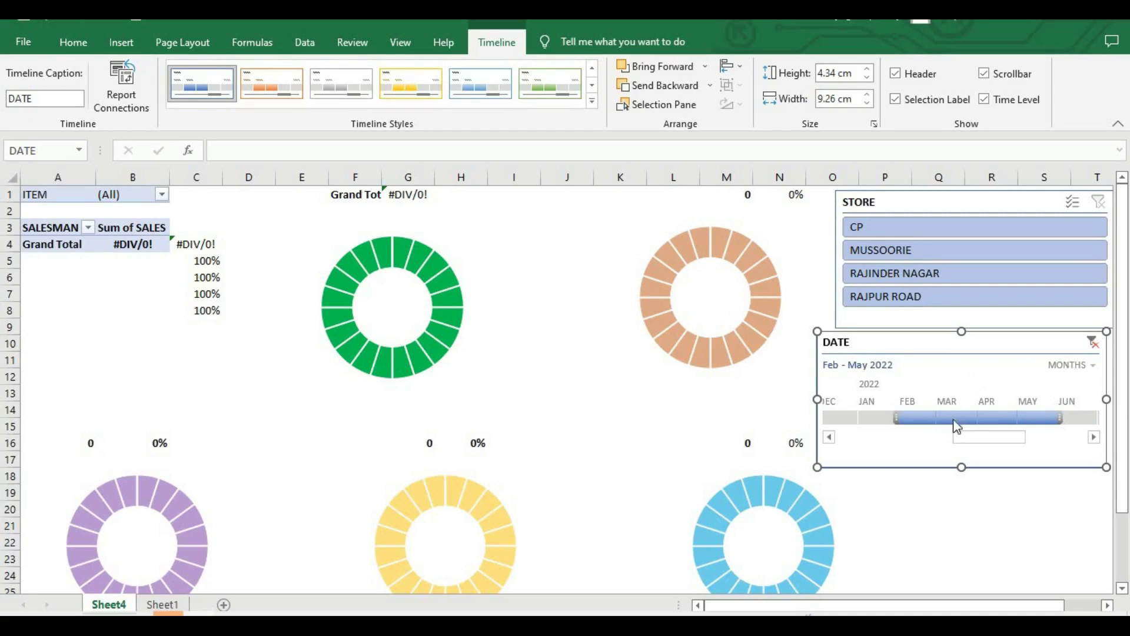
pyautogui.moveTo(952, 419); pyautogui.dragTo(849, 435)
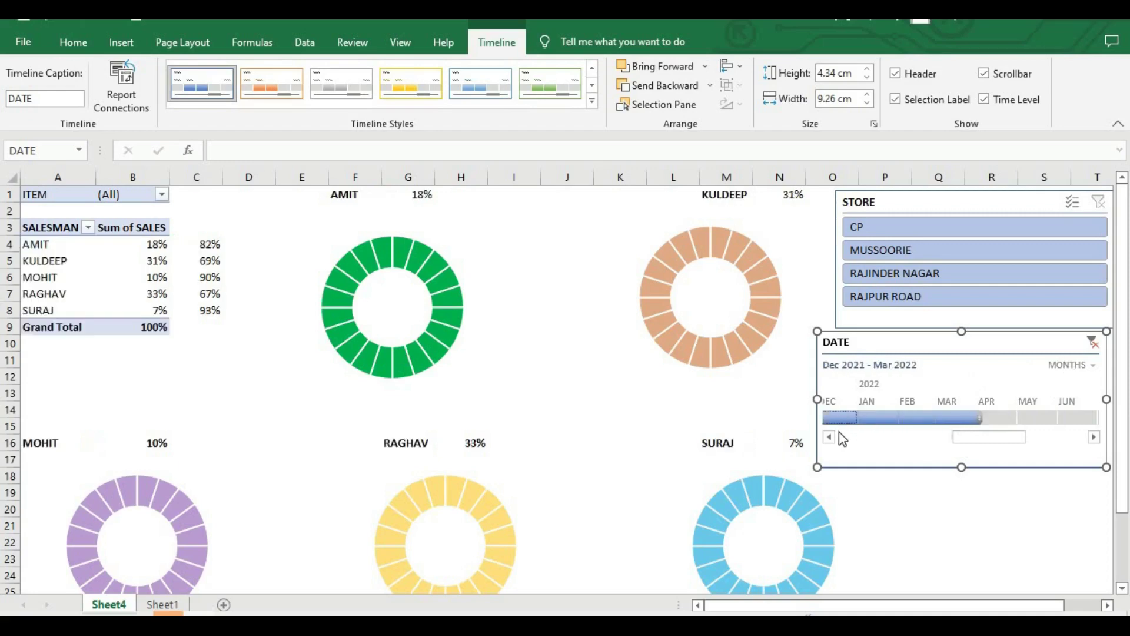
pyautogui.click(828, 437)
pyautogui.click(828, 438)
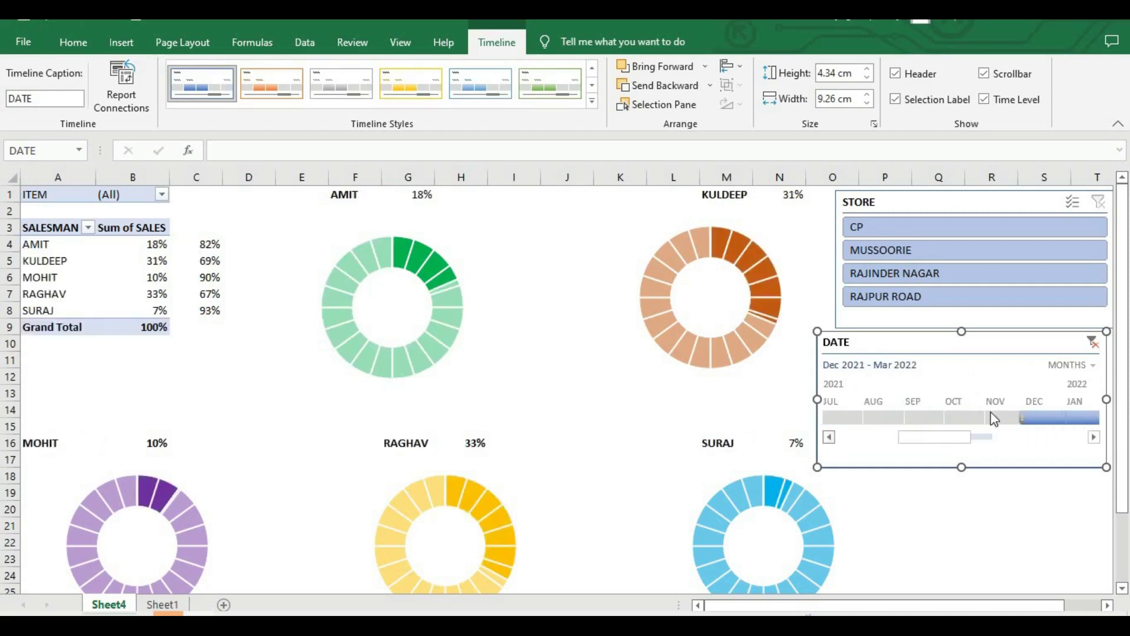
# Test the charts by filtering the DATE timeline to Q3 - Q4 2021 and shortening the range to Jul - Nov 2021
pyautogui.moveTo(1046, 420); pyautogui.dragTo(820, 439)
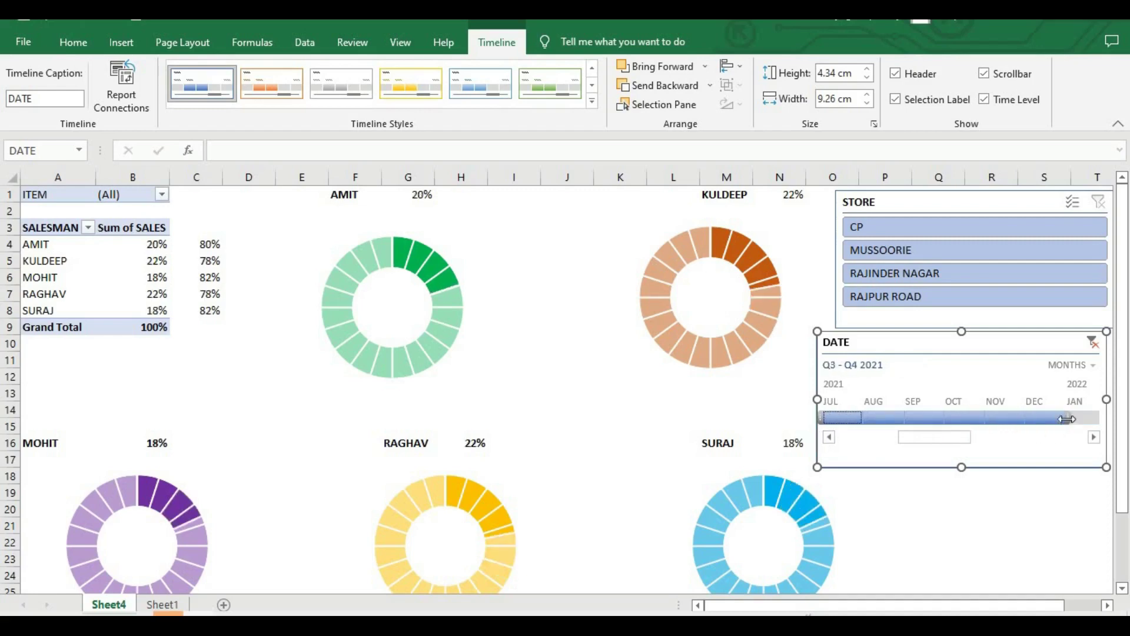
pyautogui.moveTo(1070, 431); pyautogui.dragTo(1045, 428)
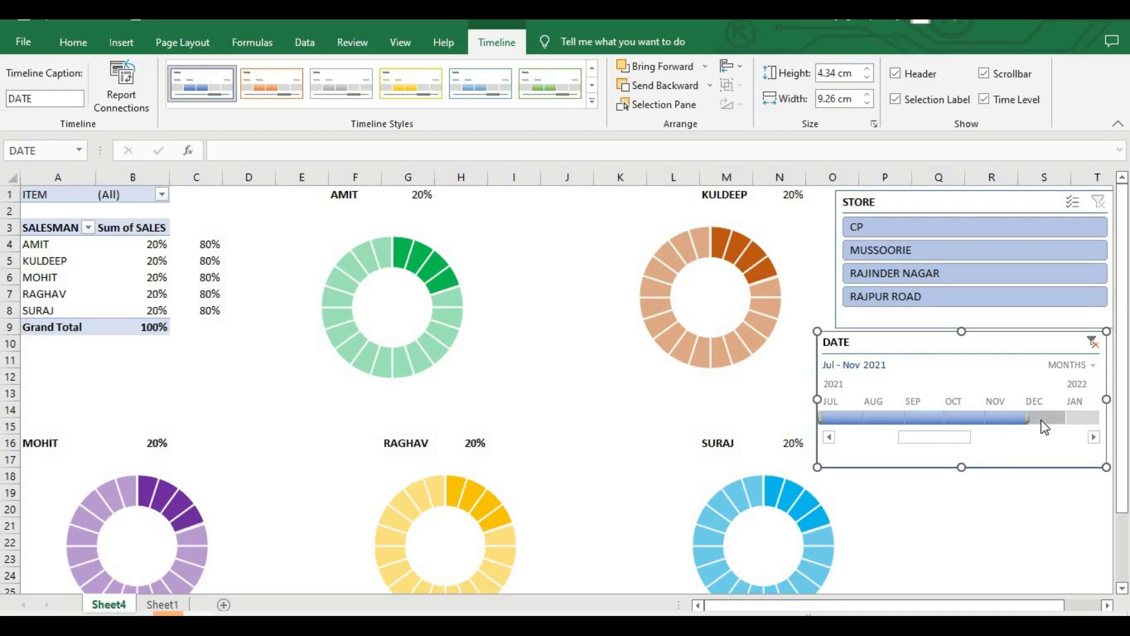
# Check how far the DATE column of the source data on Sheet1 extends by going to its last entry
pyautogui.click(163, 605)
pyautogui.click(35, 503)
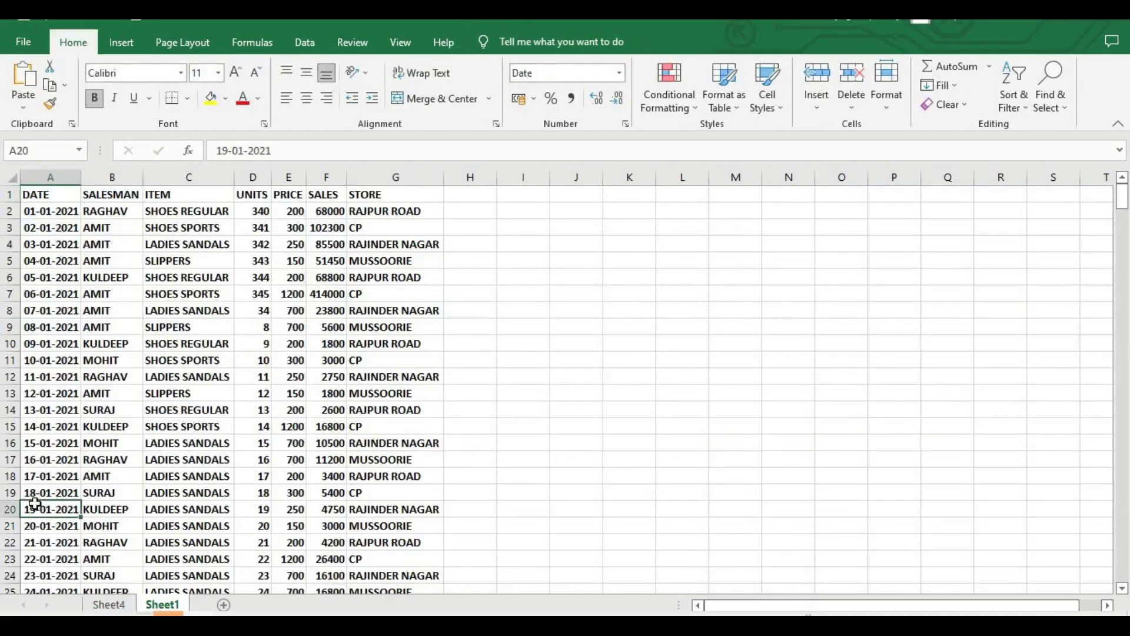
pyautogui.hotkey('ctrl', 'shift', 'Down')
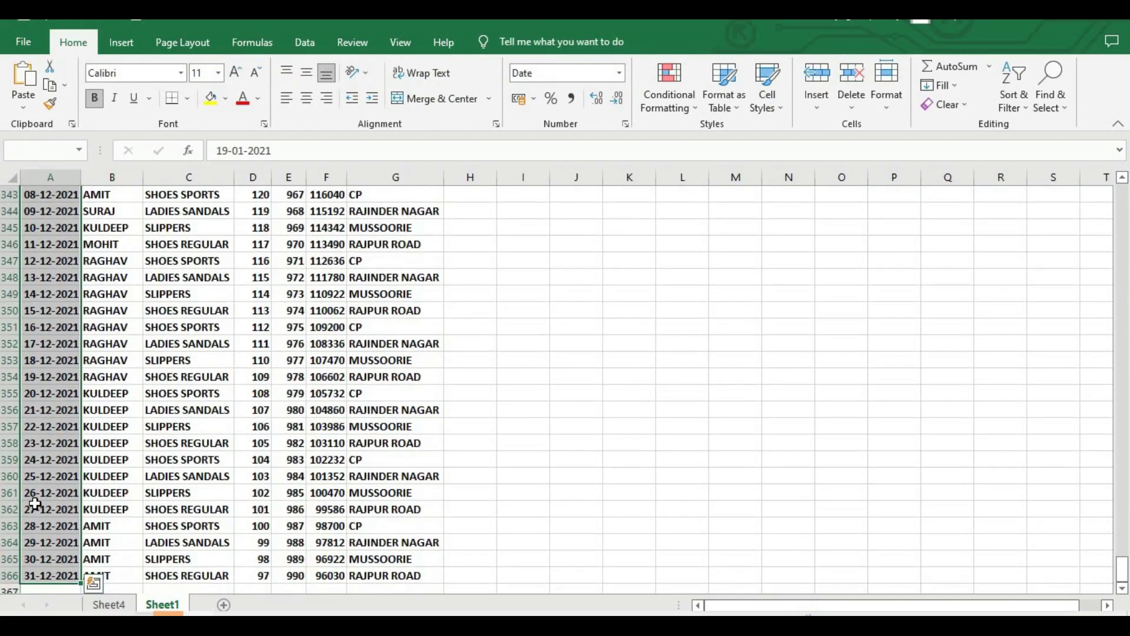
pyautogui.press('Down')
pyautogui.press('Down')
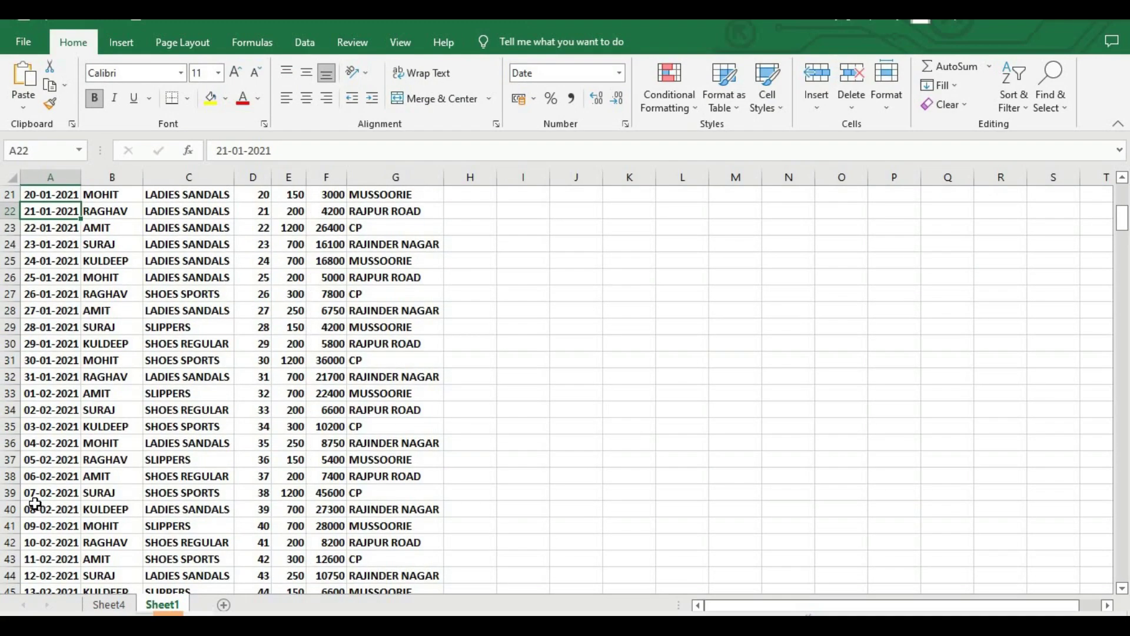
pyautogui.hotkey('ctrl', 'Down')
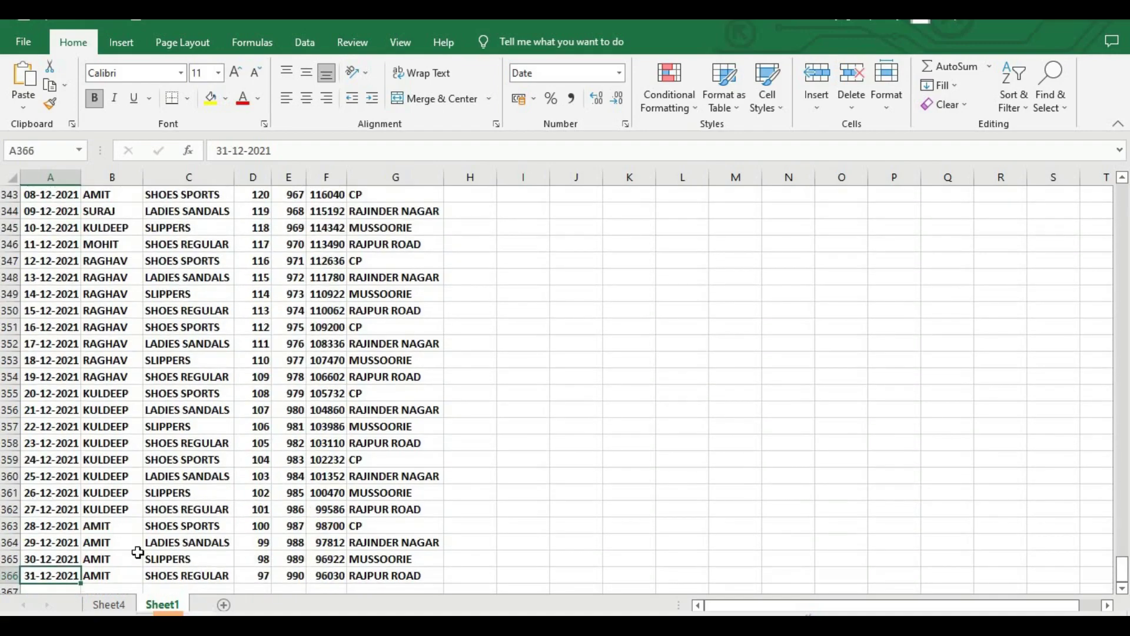
# On Sheet4, filter the DATE timeline to Aug 2021 and Sep 2021 in turn, and extend the selection to Sep - Nov 2021
pyautogui.click(112, 607)
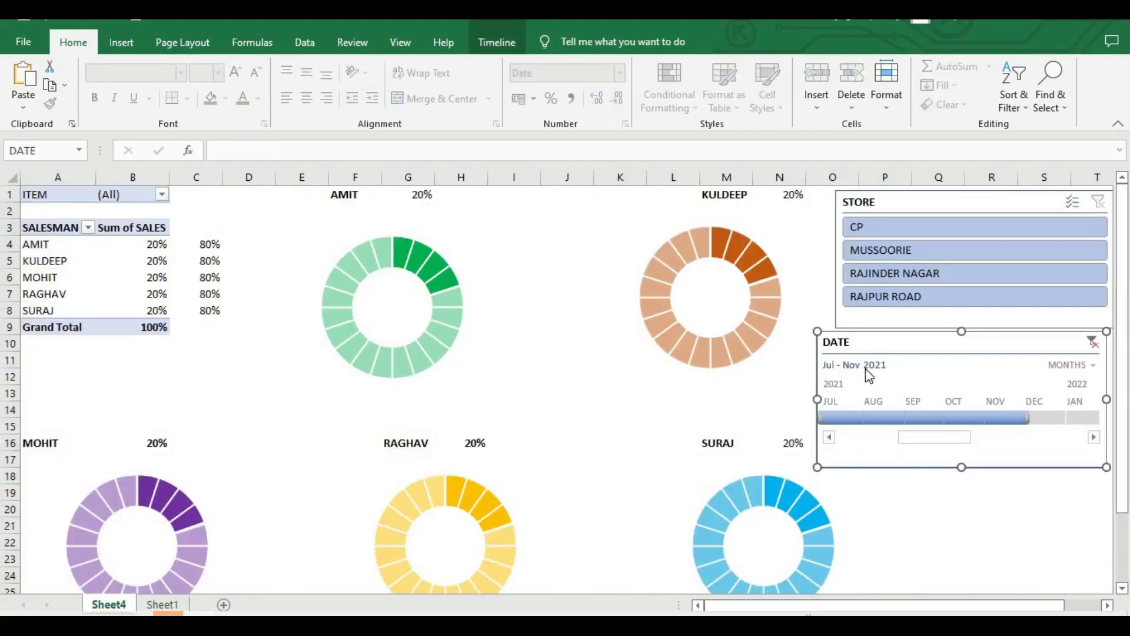
pyautogui.click(875, 402)
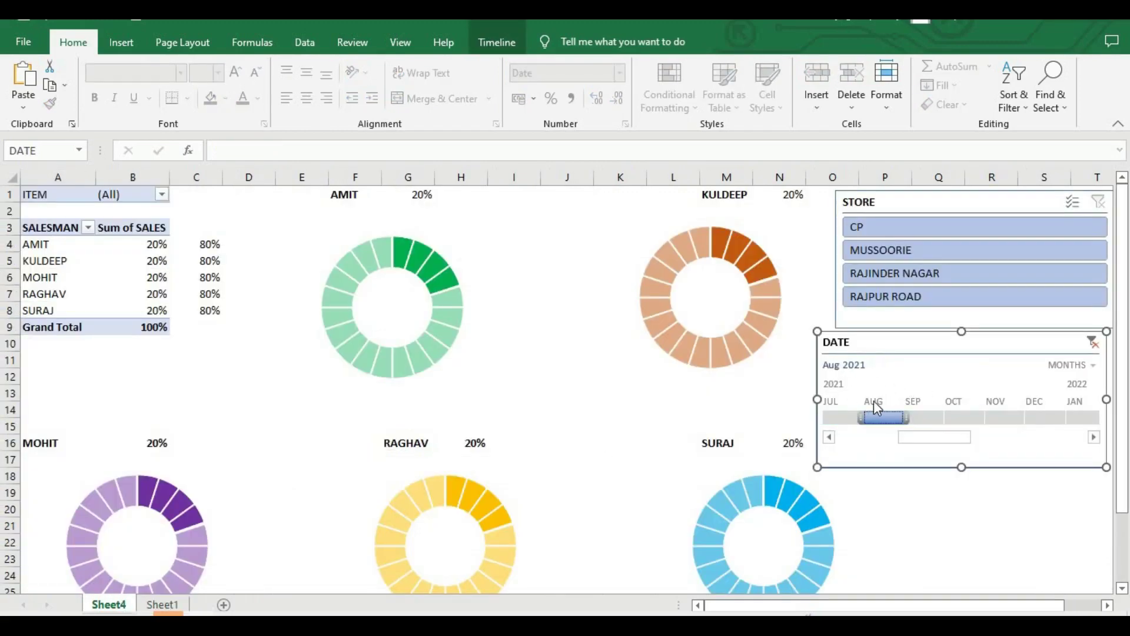
pyautogui.click(914, 404)
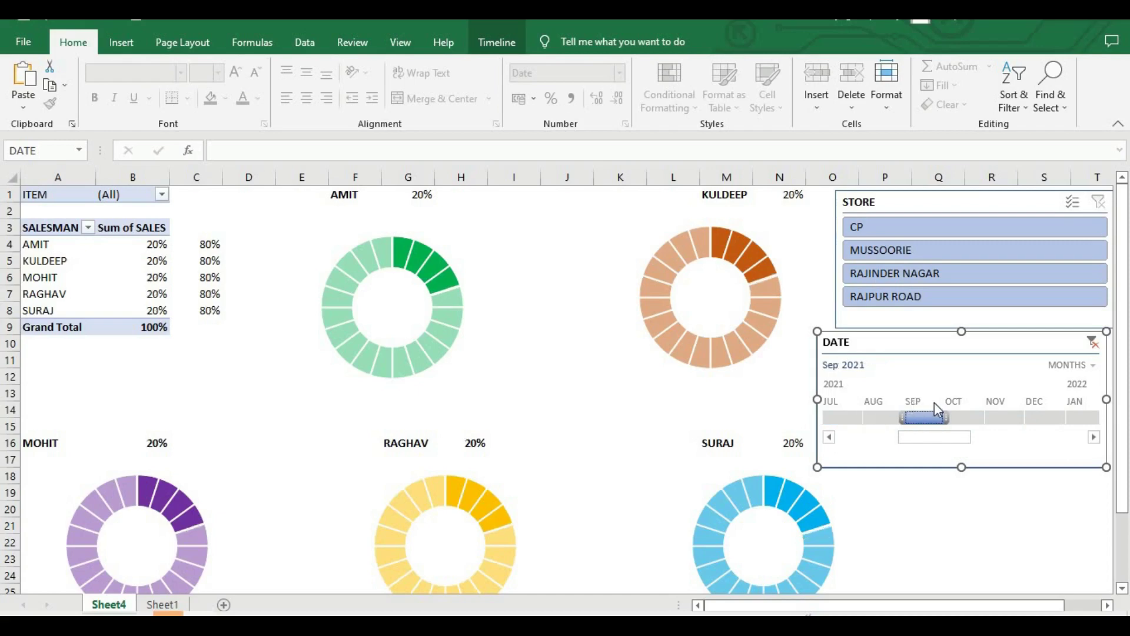
pyautogui.moveTo(946, 418); pyautogui.dragTo(1042, 419)
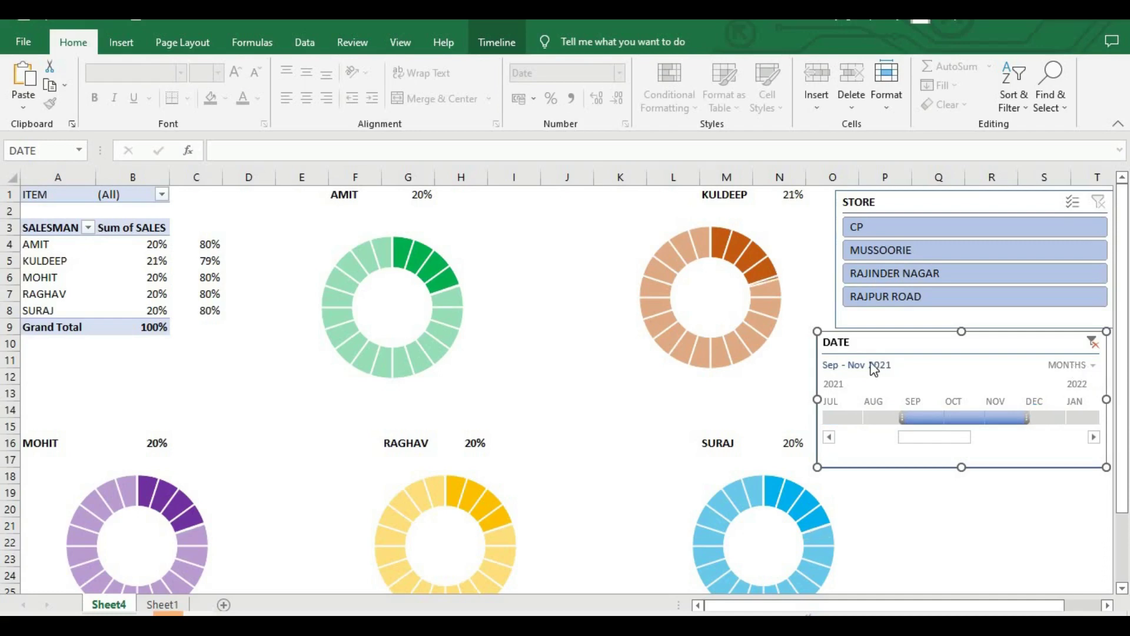
pyautogui.click(498, 345)
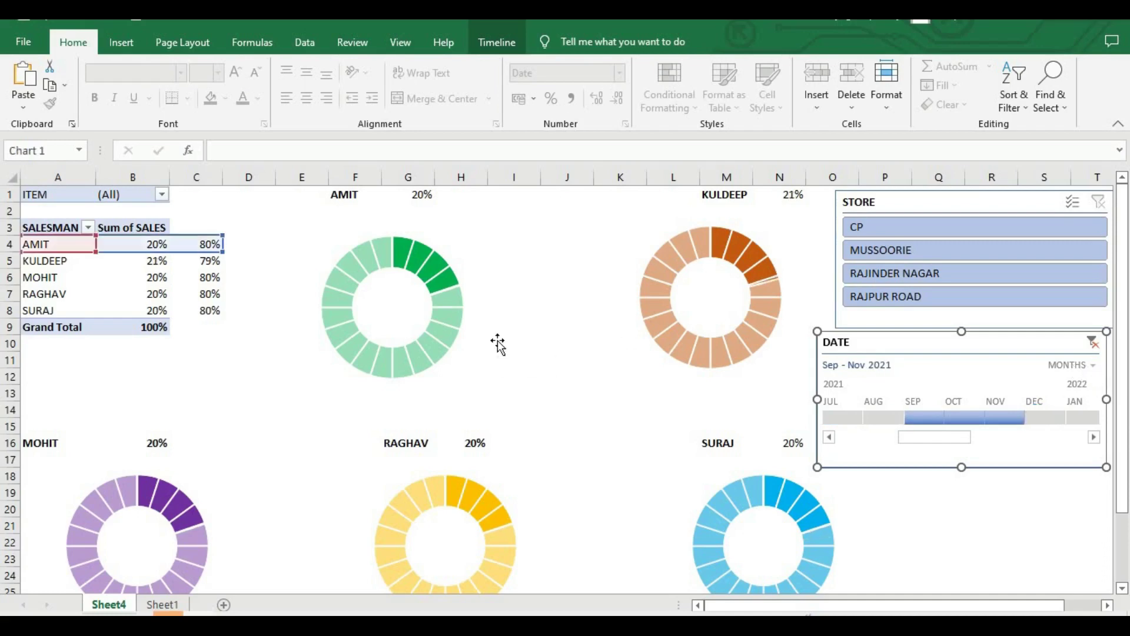
pyautogui.click(225, 394)
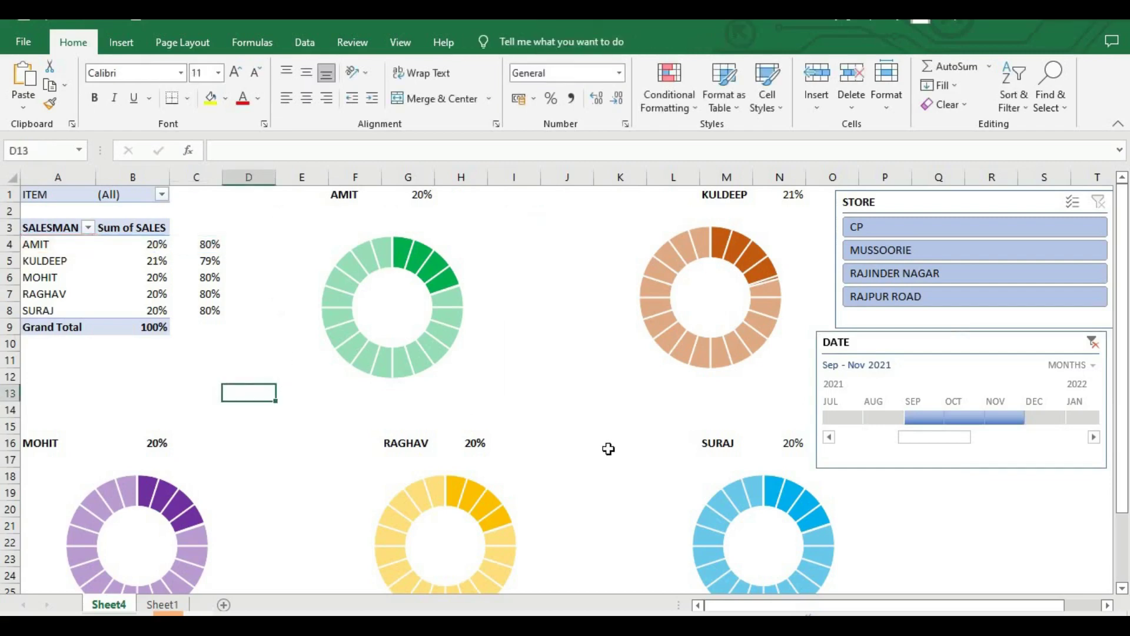